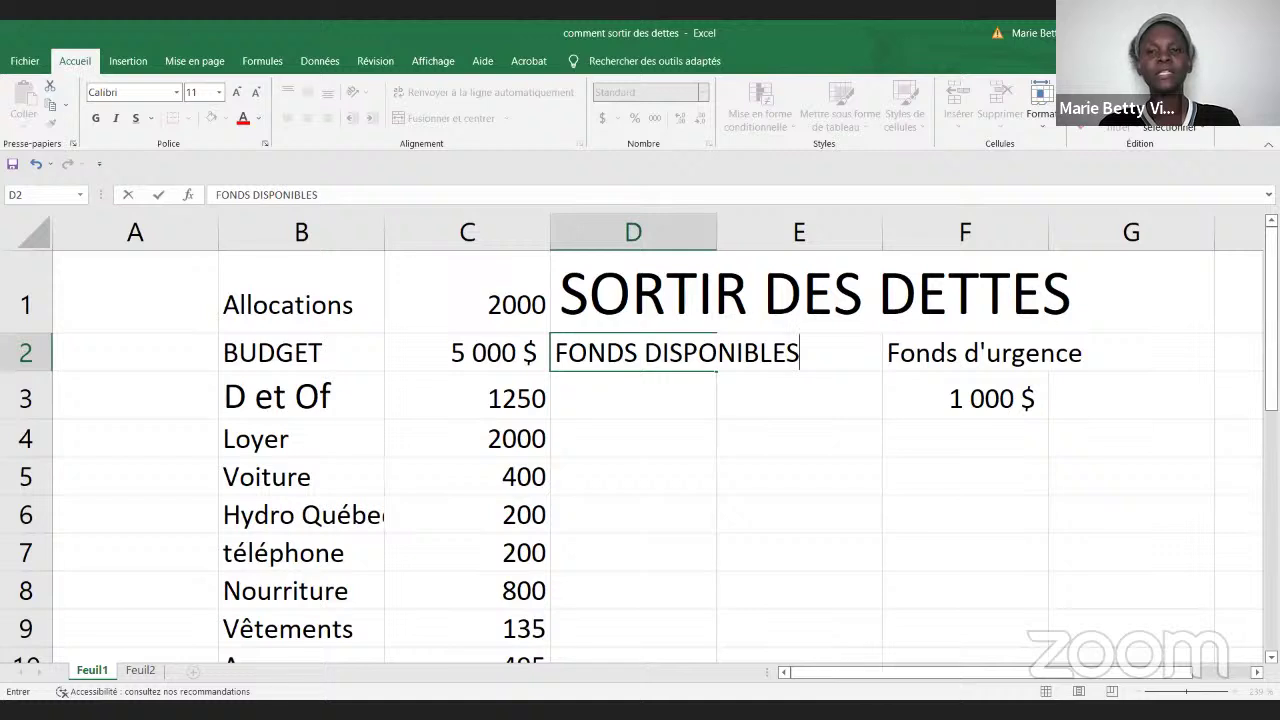
- Set the ribbon to hide automatically so that the worksheet fills the window
{"action": "left_click", "coordinate": [1150, 33]}
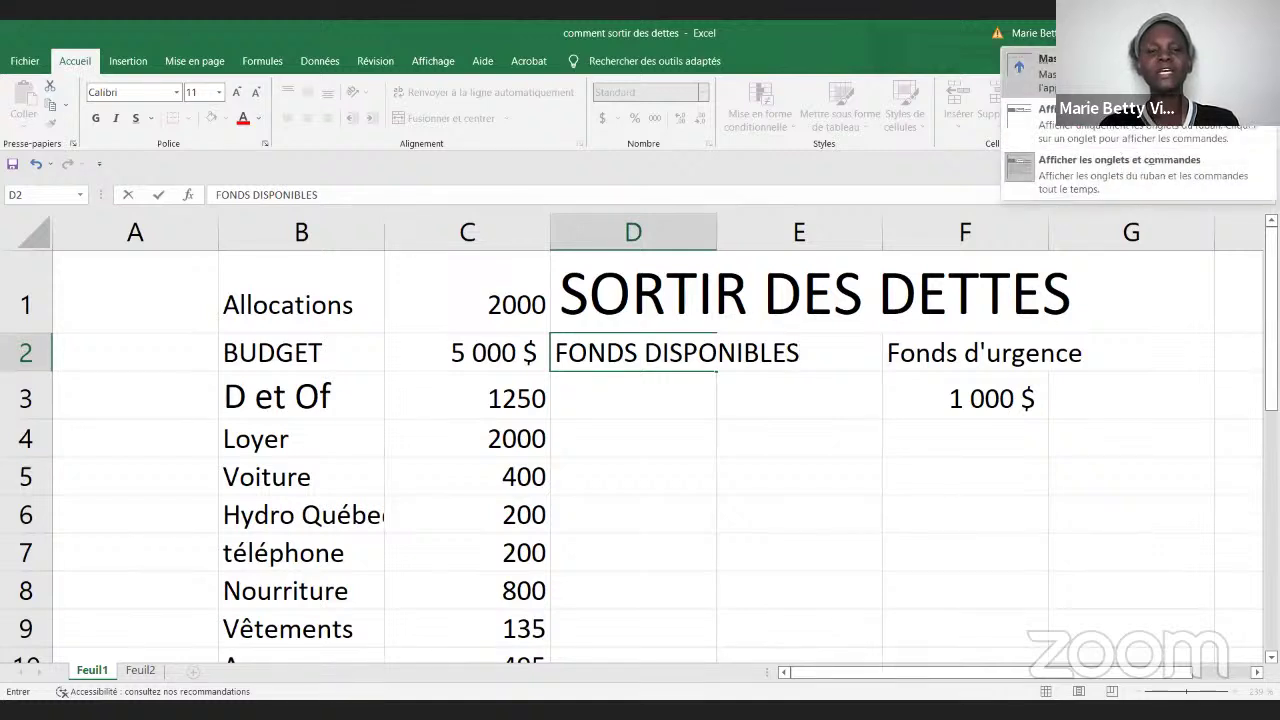
{"action": "left_click", "coordinate": [1100, 72]}
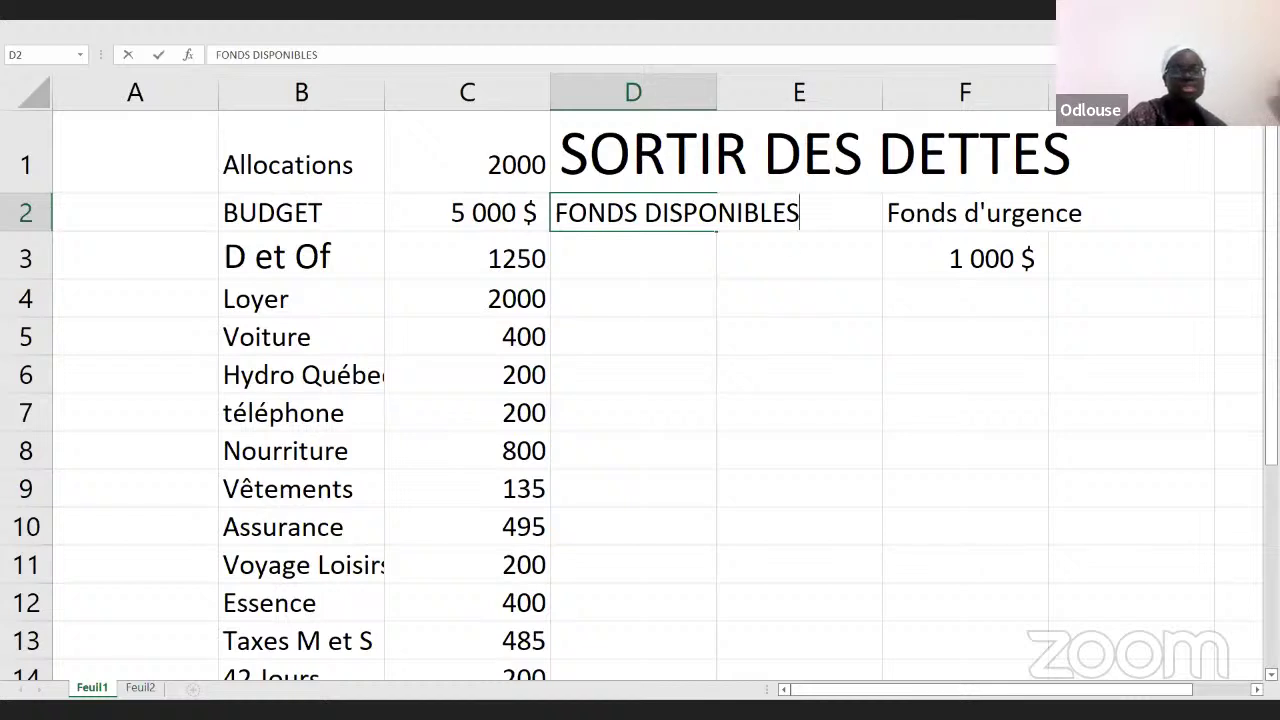
{"action": "left_click", "coordinate": [1084, 50]}
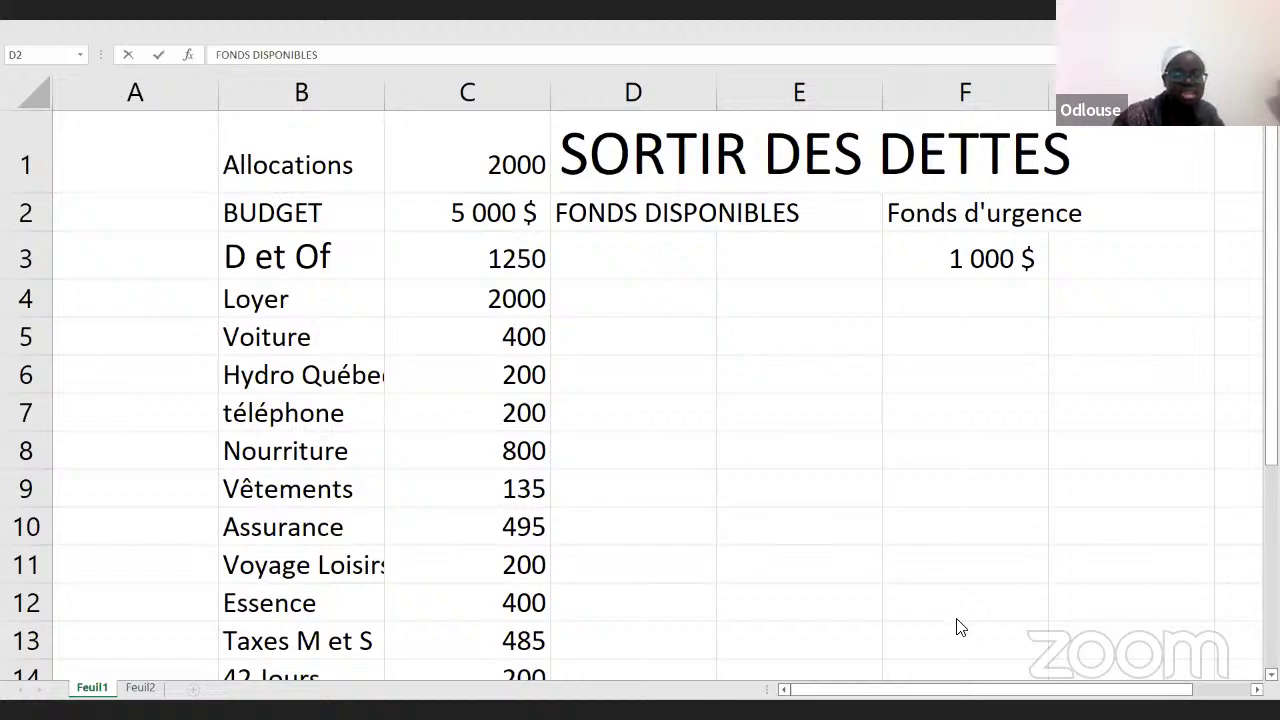
{"action": "key", "text": "F2"}
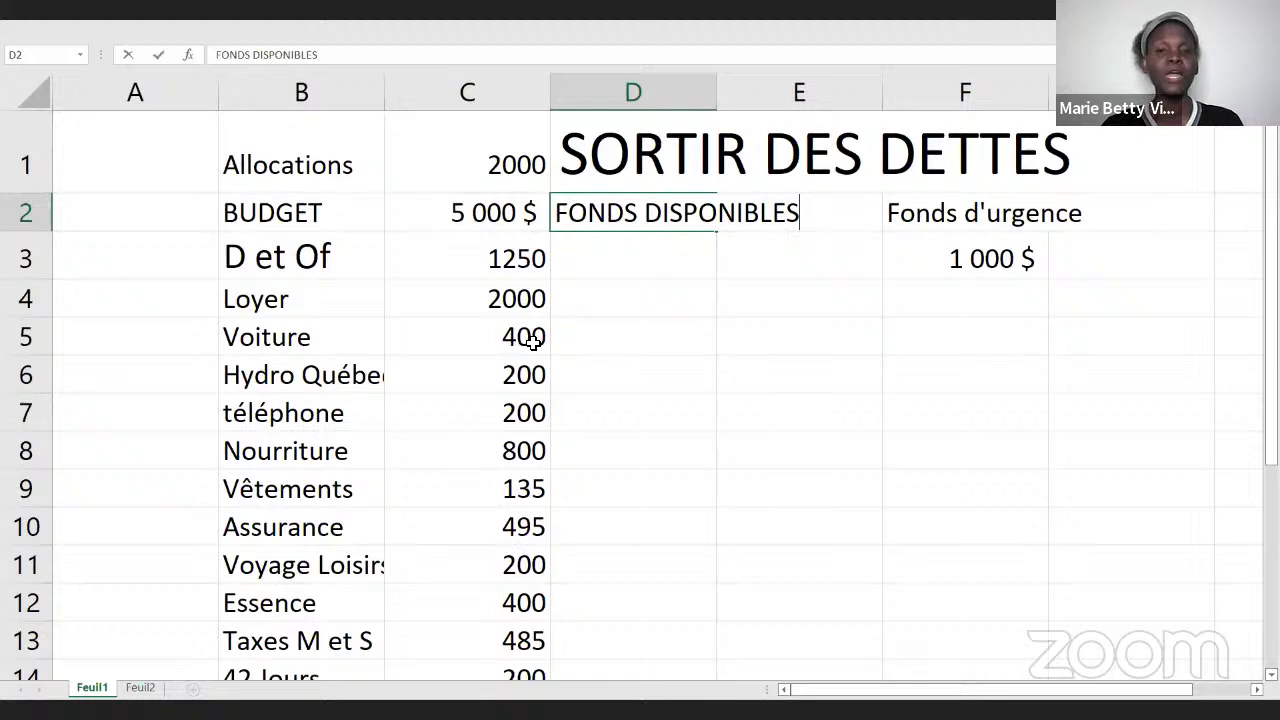
{"action": "scroll", "coordinate": [531, 411], "scroll_direction": "down", "scroll_amount": 3}
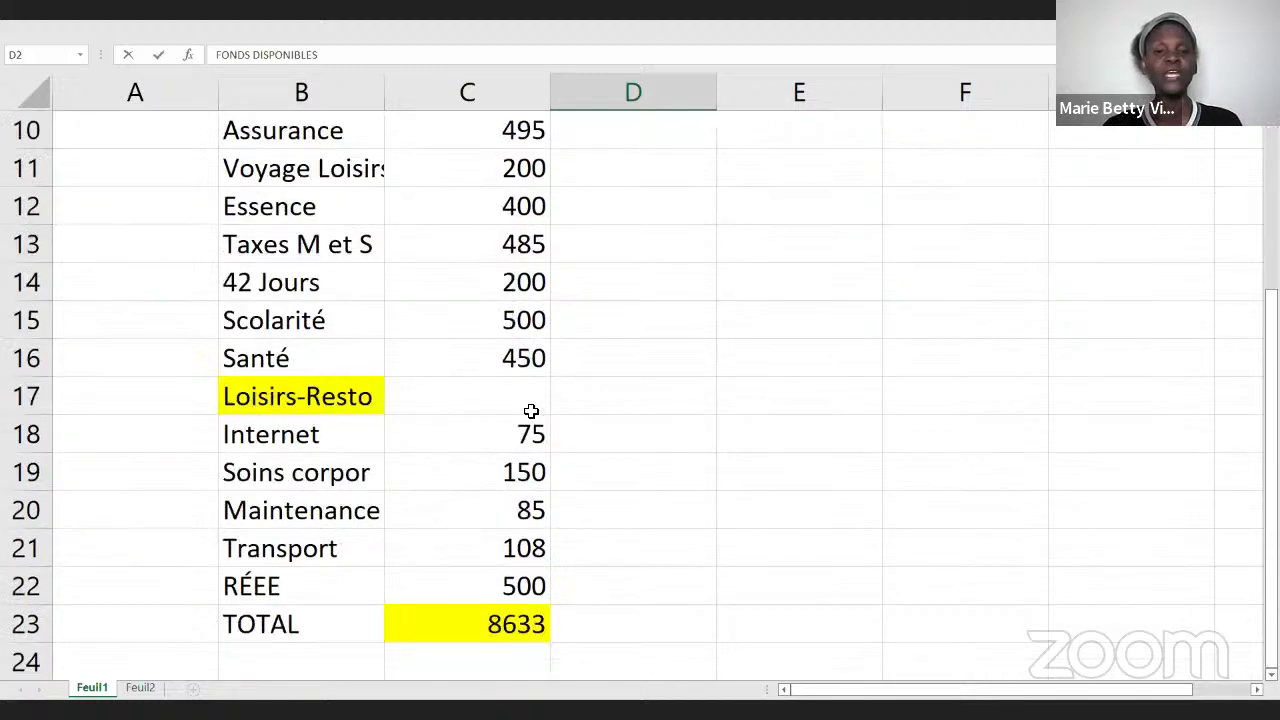
{"action": "scroll", "coordinate": [531, 411], "scroll_direction": "up", "scroll_amount": 3}
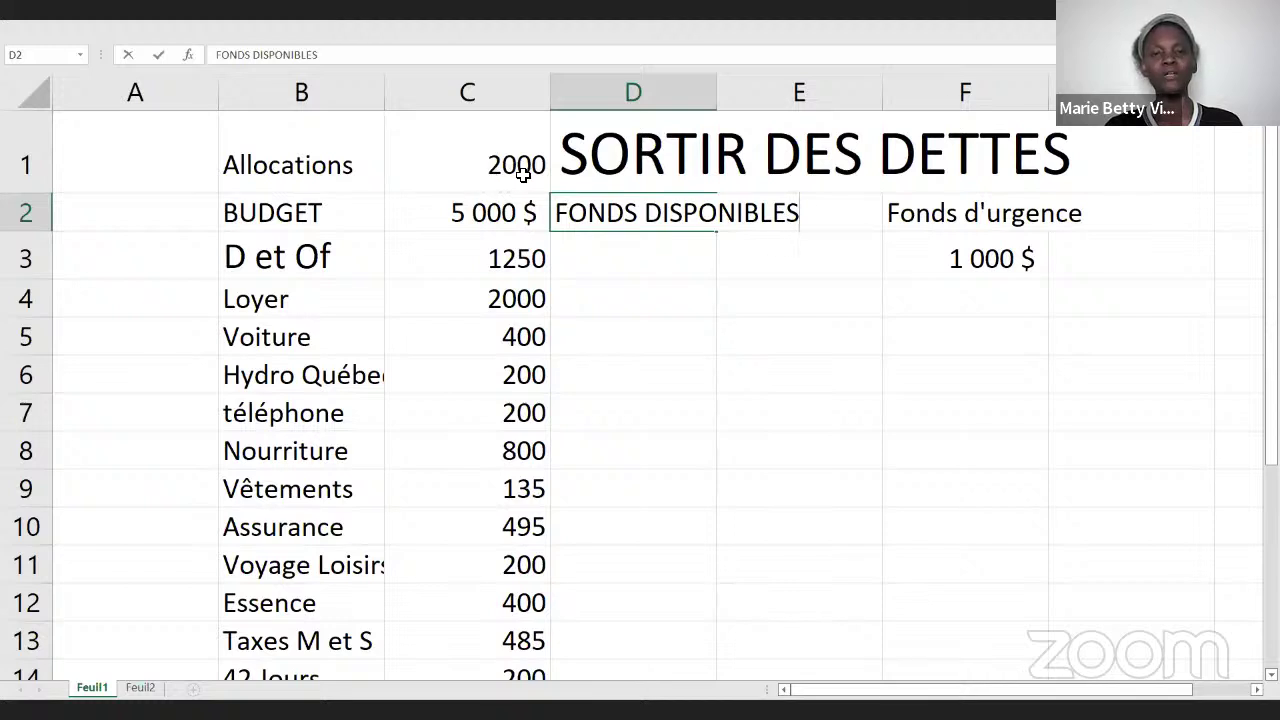
{"action": "key", "text": "F2"}
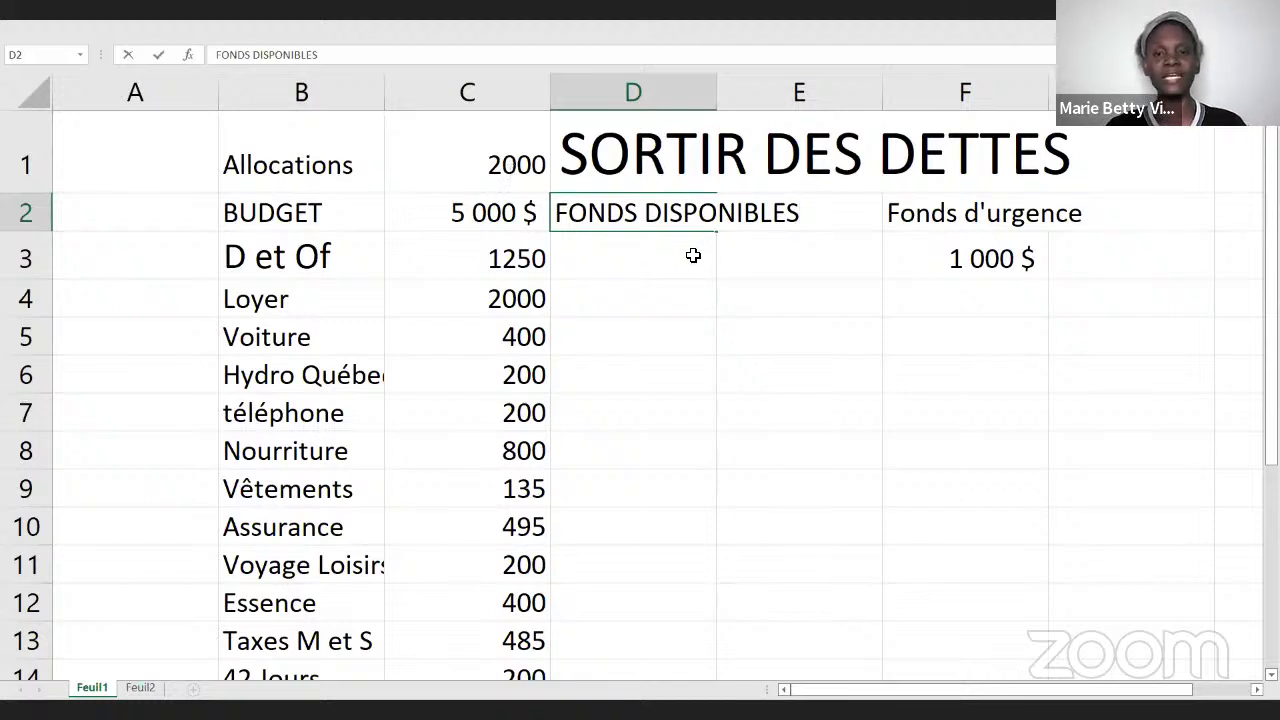
- Enter 4500 in E3 under FONDS DISPONIBLES and label it Épargne in D3
{"action": "left_click", "coordinate": [773, 256]}
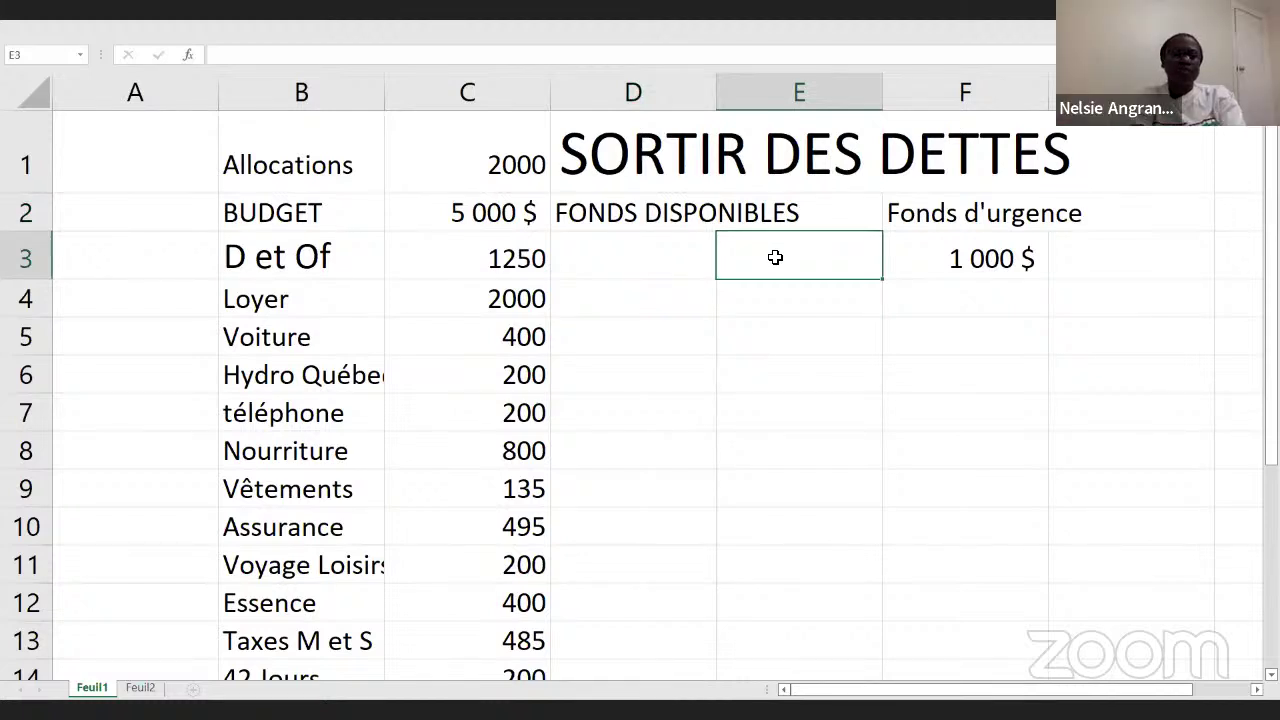
{"action": "type", "text": "4500"}
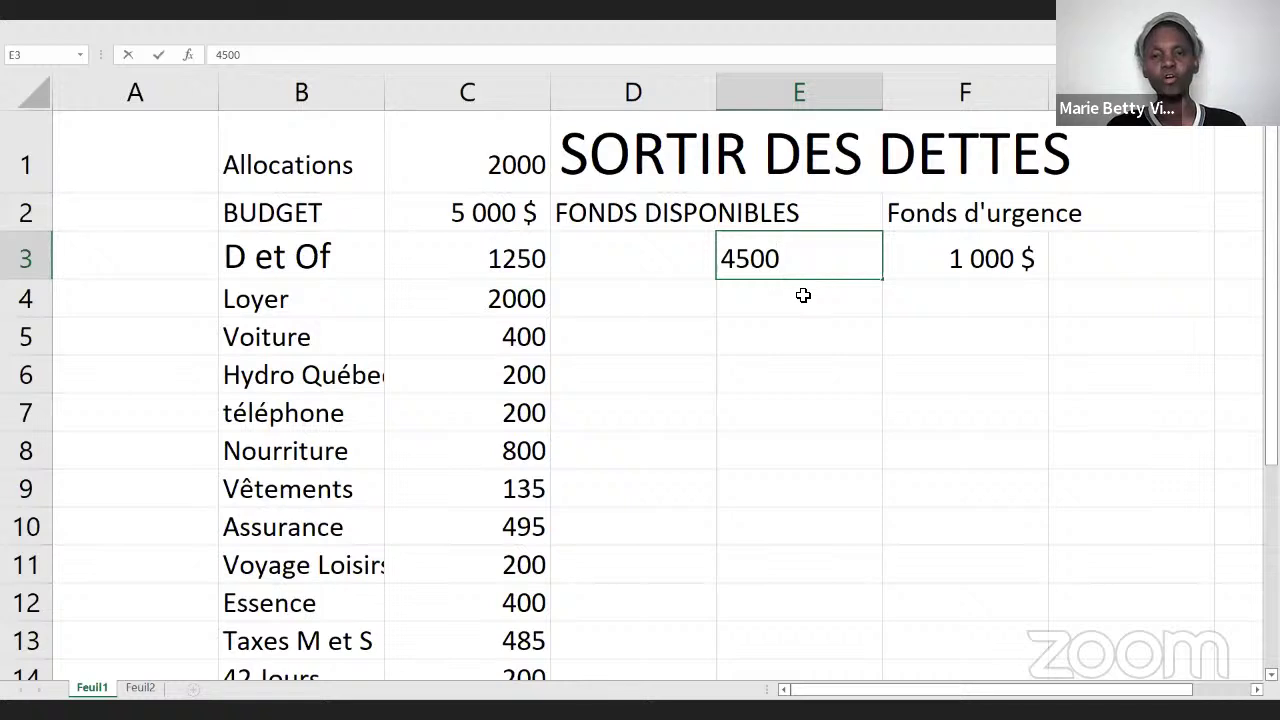
{"action": "left_click", "coordinate": [679, 271]}
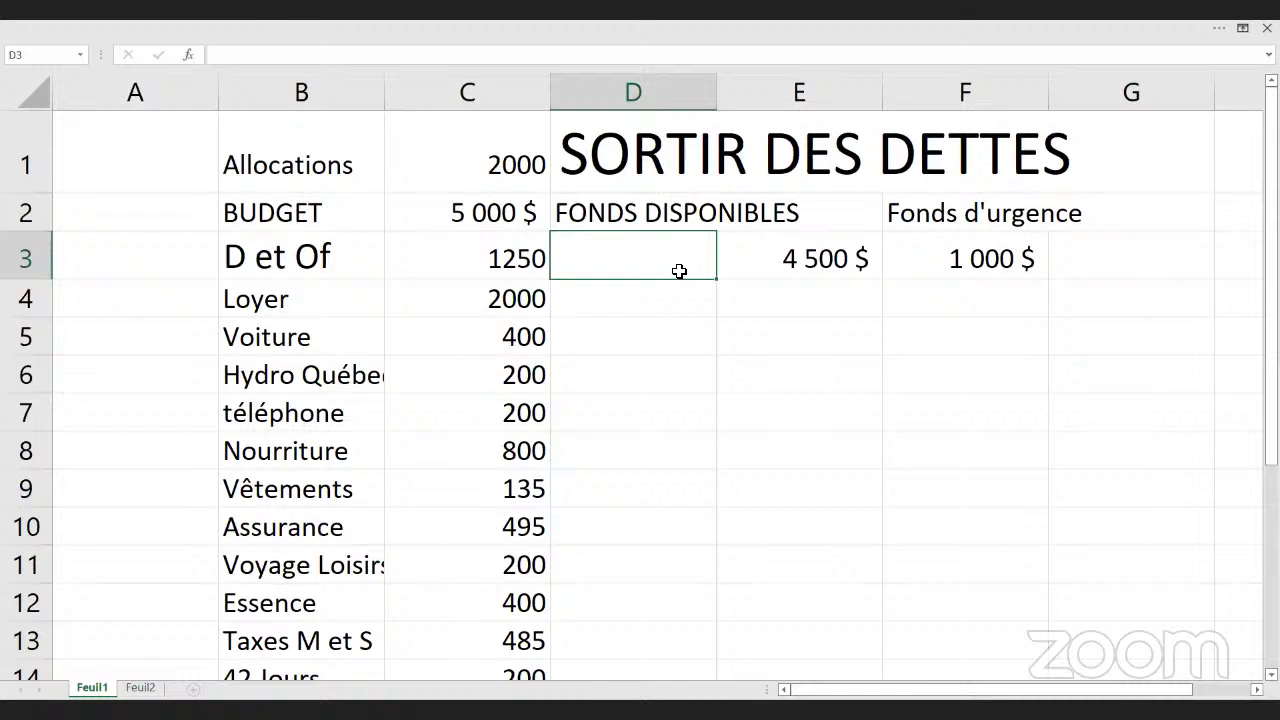
{"action": "type", "text": "Épa"}
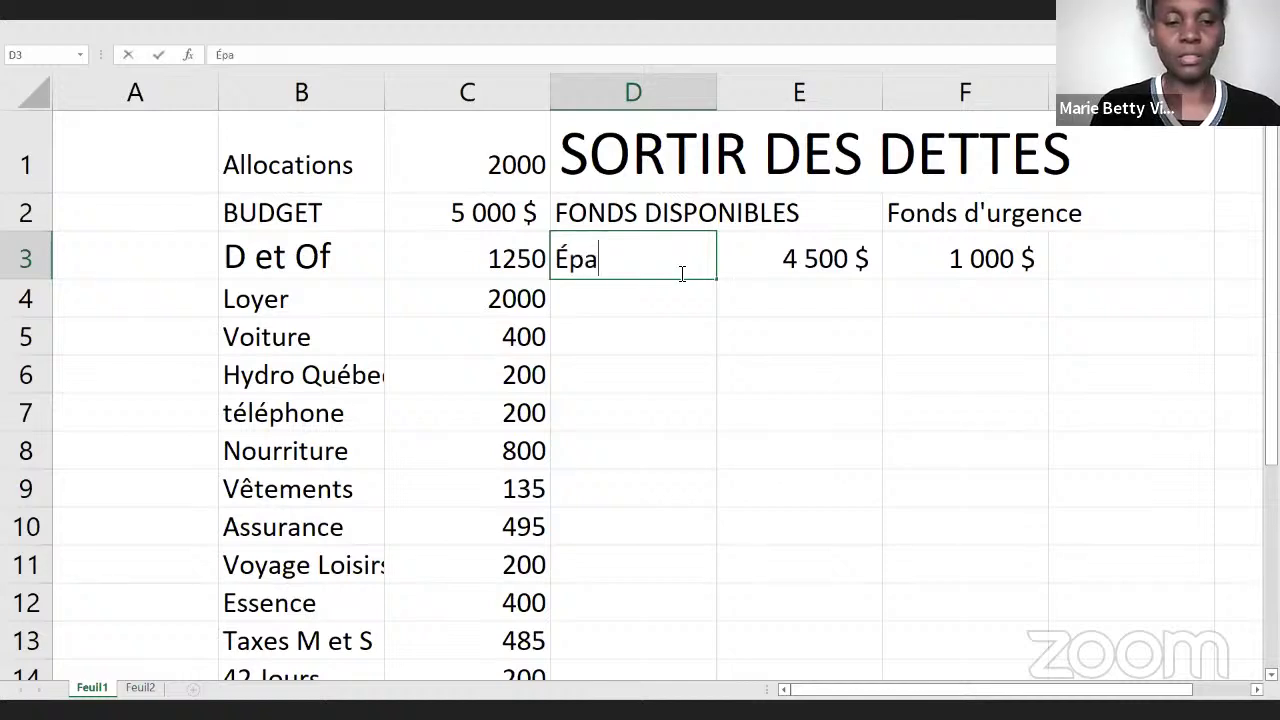
{"action": "type", "text": "rgn"}
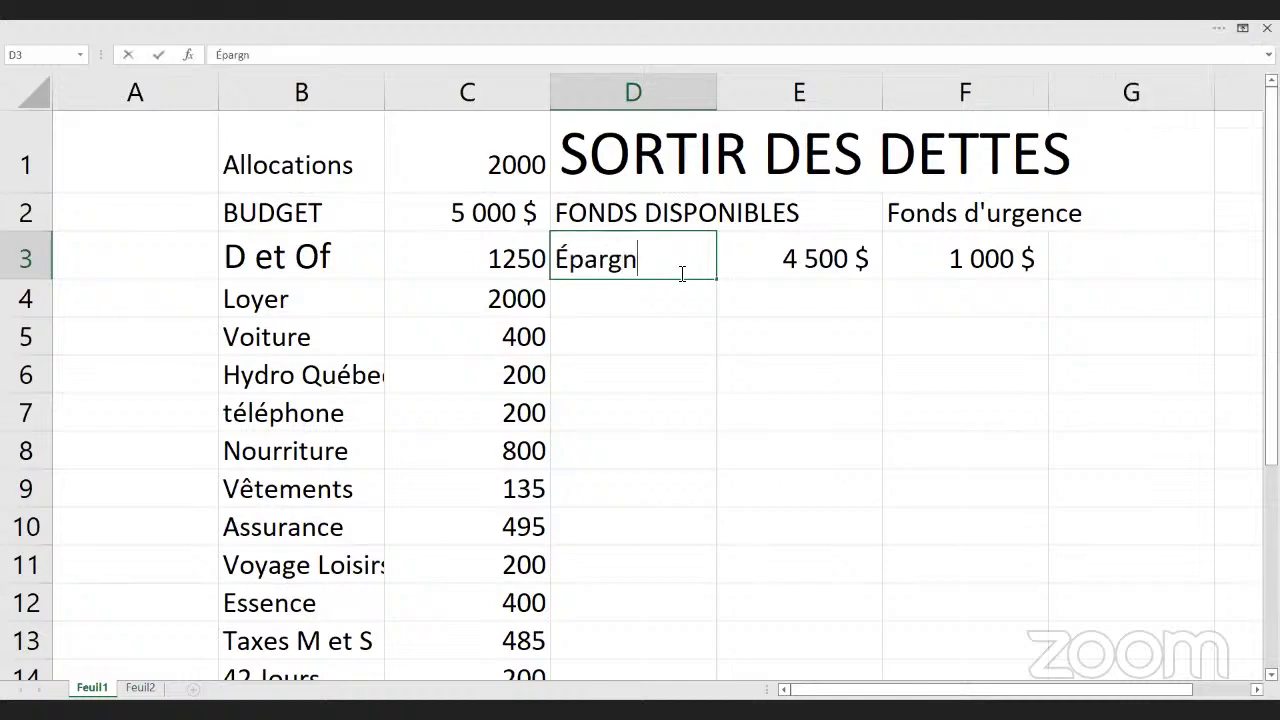
{"action": "type", "text": "e"}
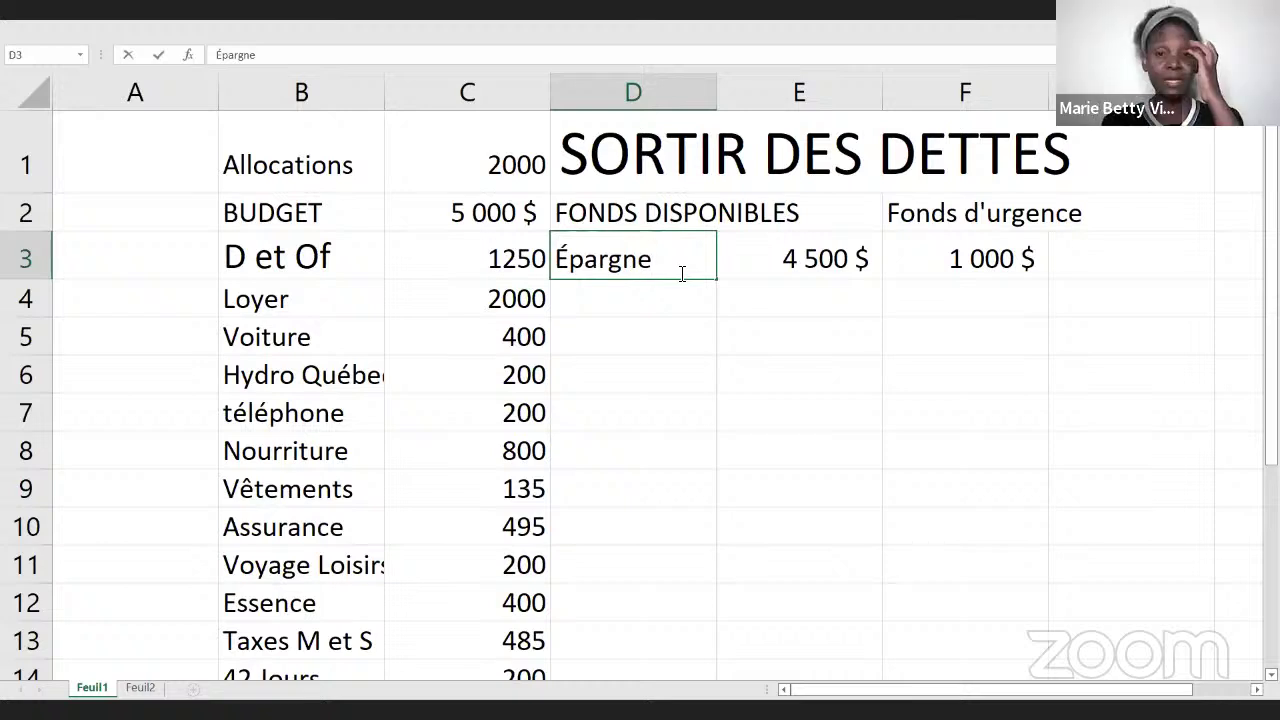
- Add a Placement line in D4 with the amount 1000 in E4
{"action": "left_click", "coordinate": [677, 307]}
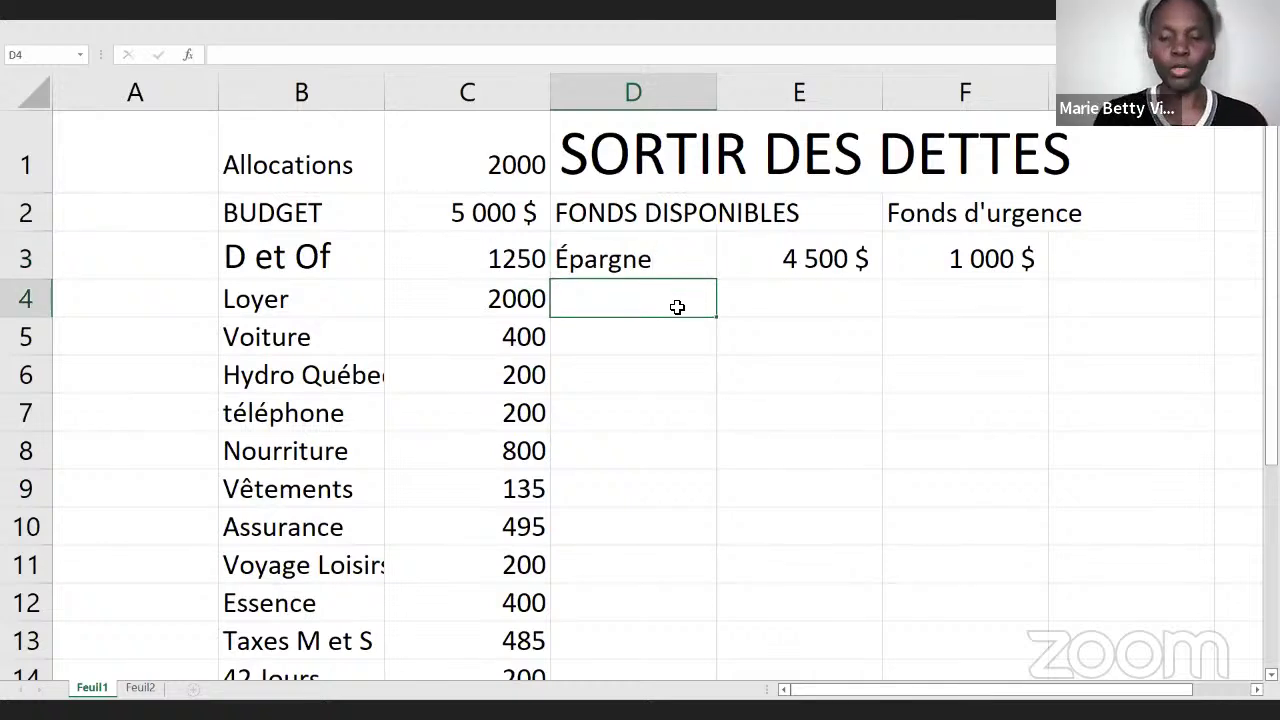
{"action": "type", "text": "Place"}
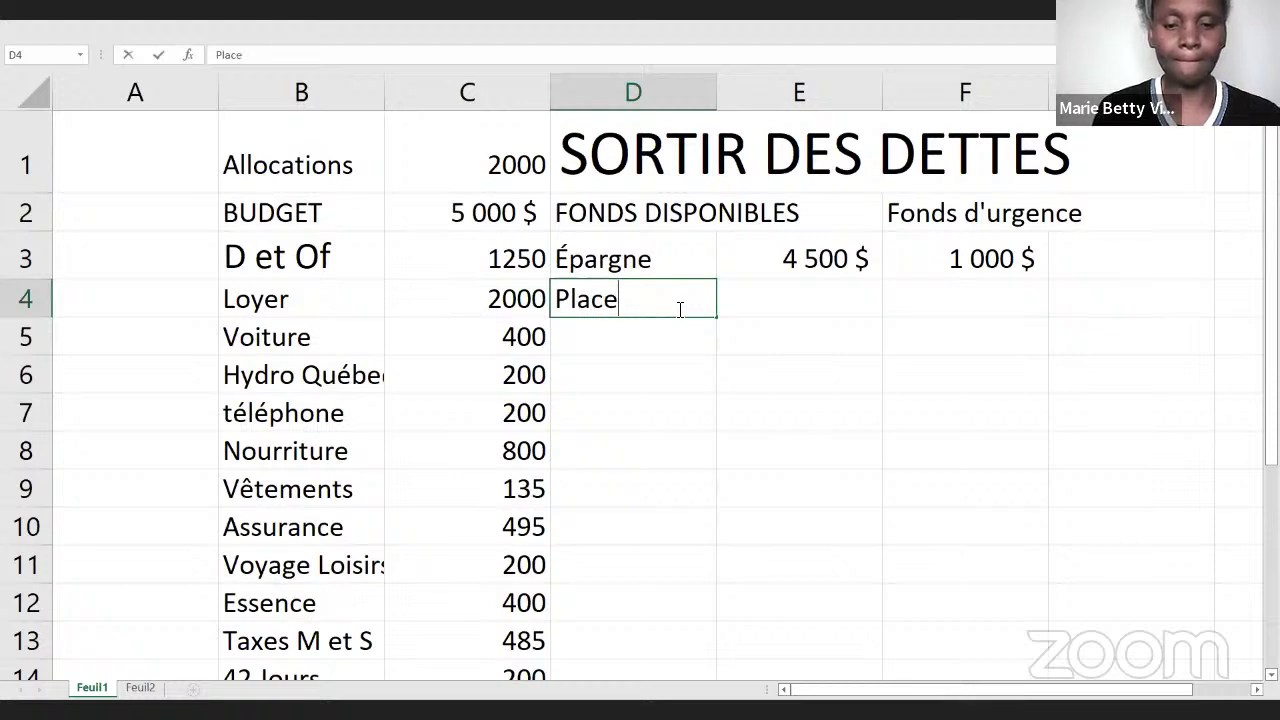
{"action": "type", "text": "ment"}
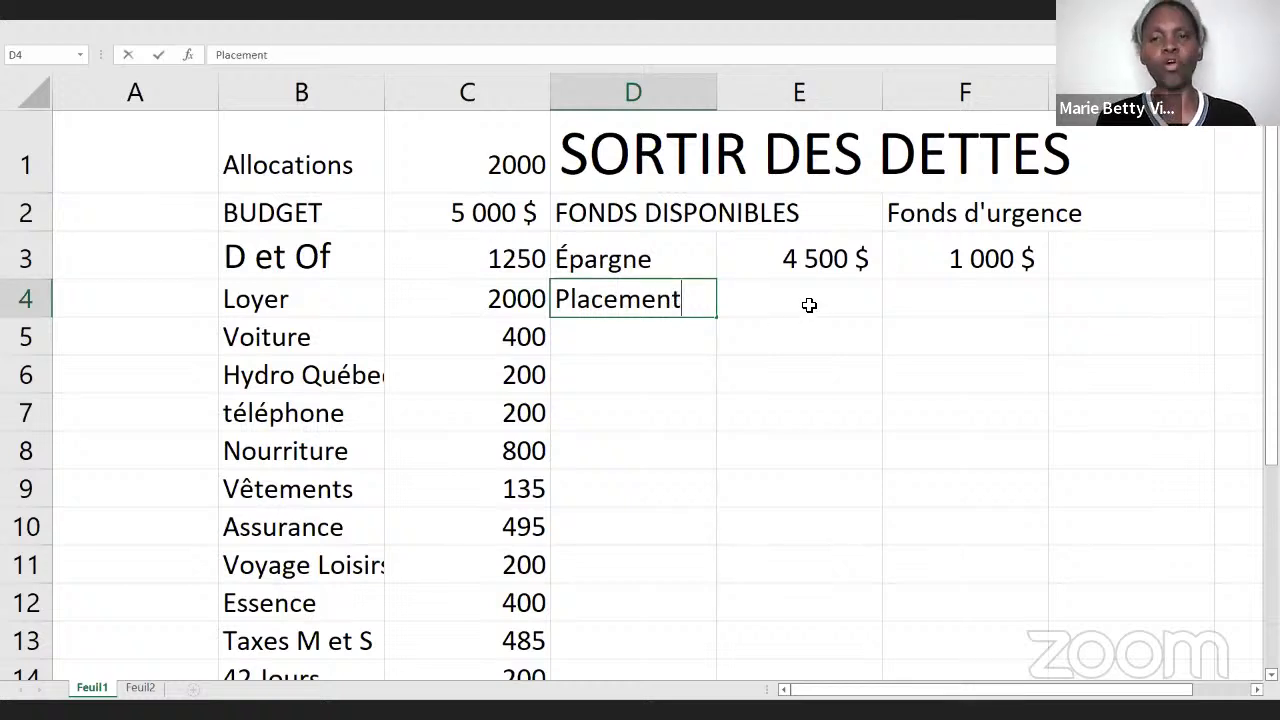
{"action": "left_click", "coordinate": [809, 305]}
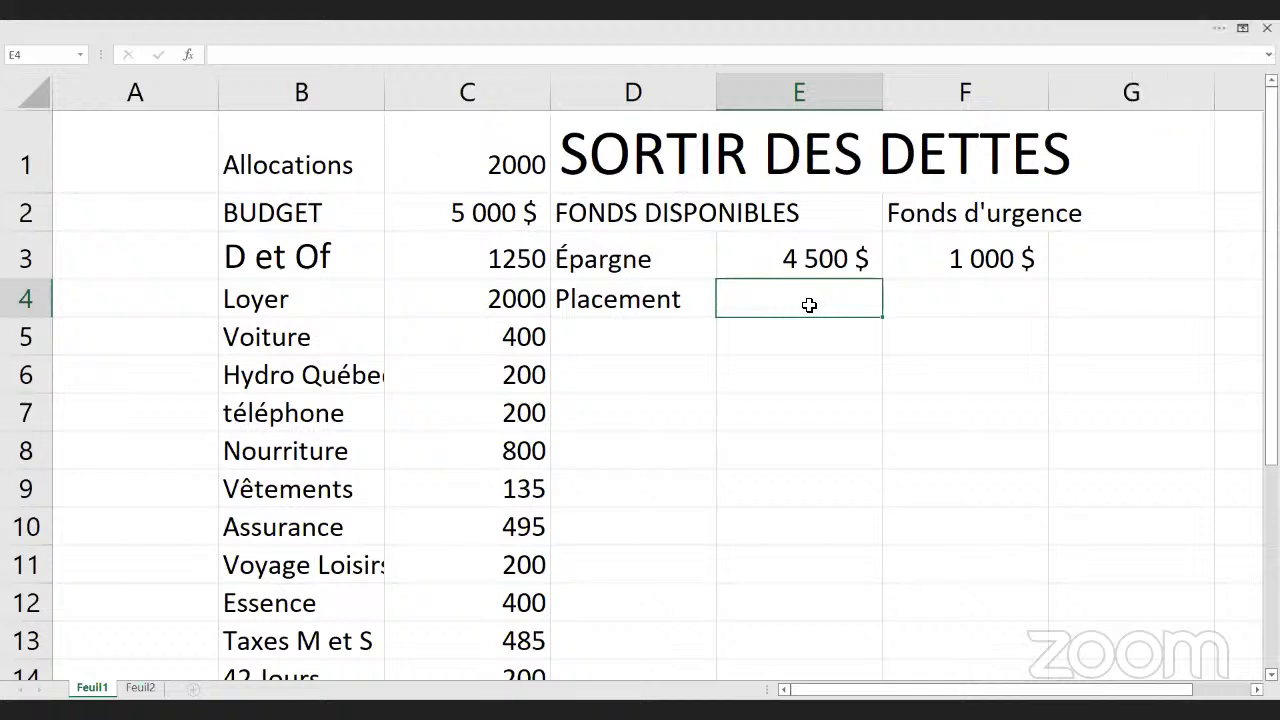
{"action": "type", "text": "00"}
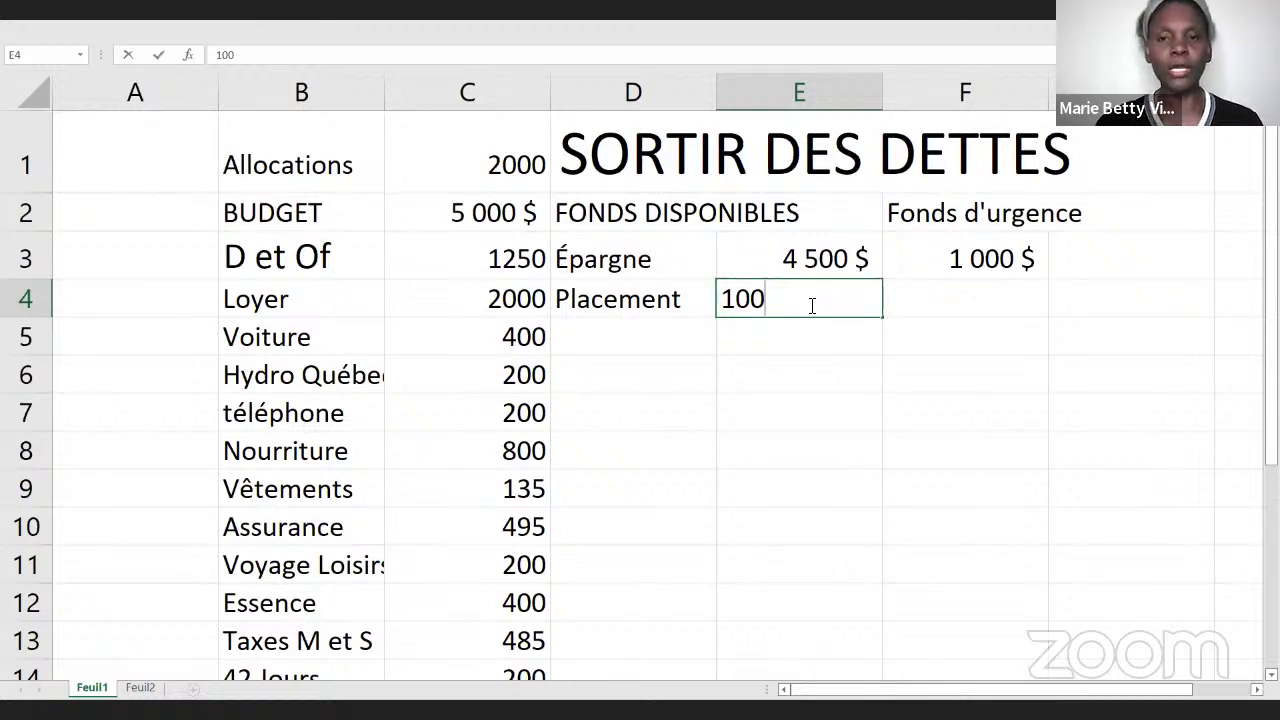
{"action": "type", "text": "0"}
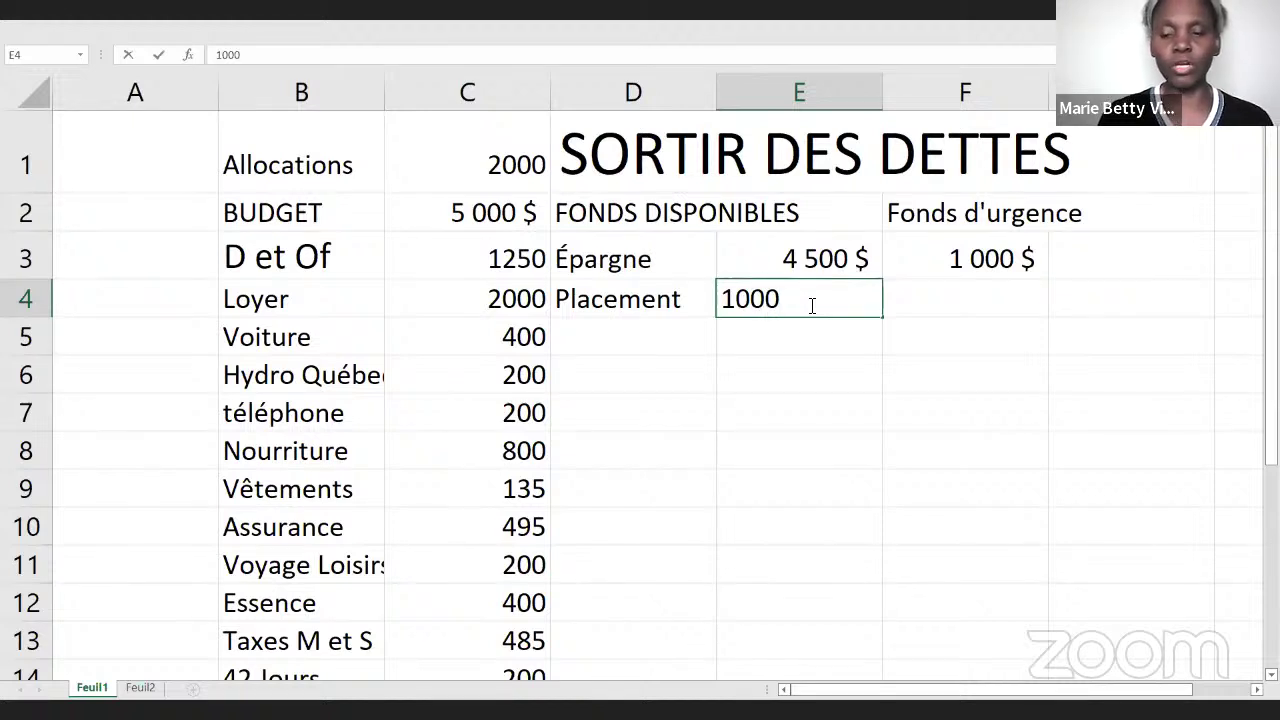
{"action": "key", "text": "Return"}
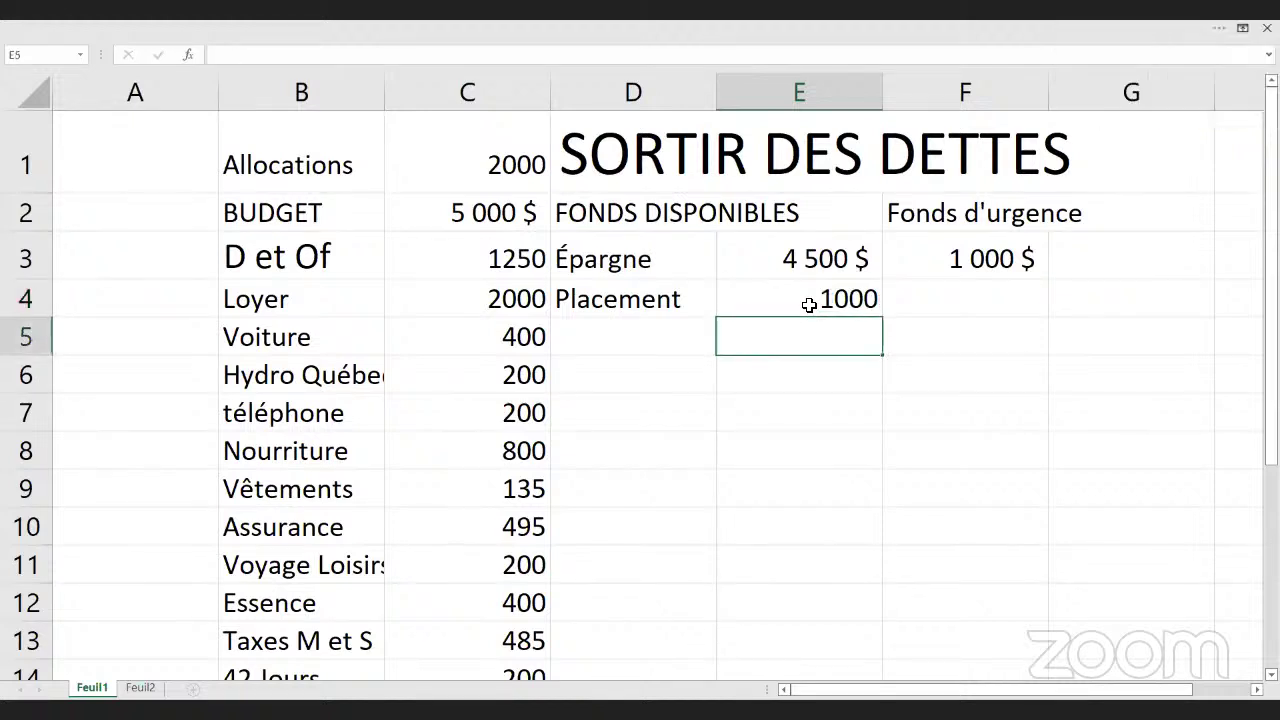
- Add an Allocations line in D5 with the amount 2000 in E5
{"action": "left_click", "coordinate": [647, 338]}
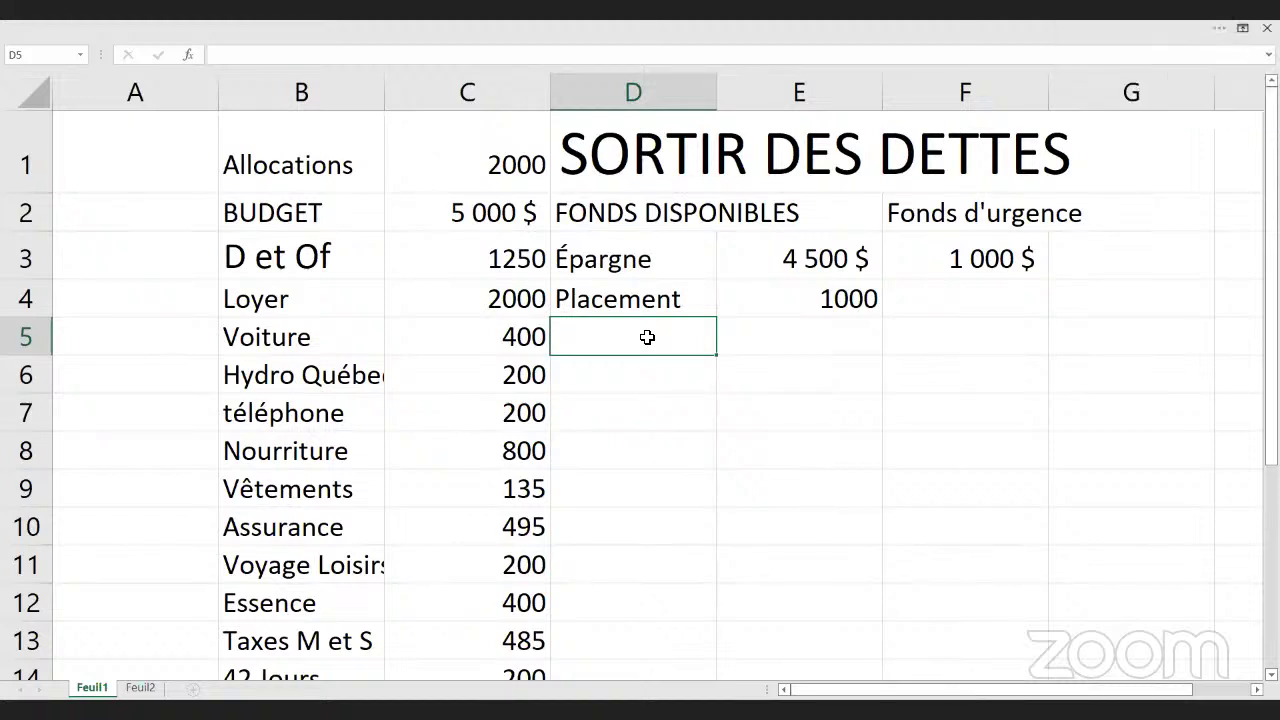
{"action": "type", "text": "Alloc"}
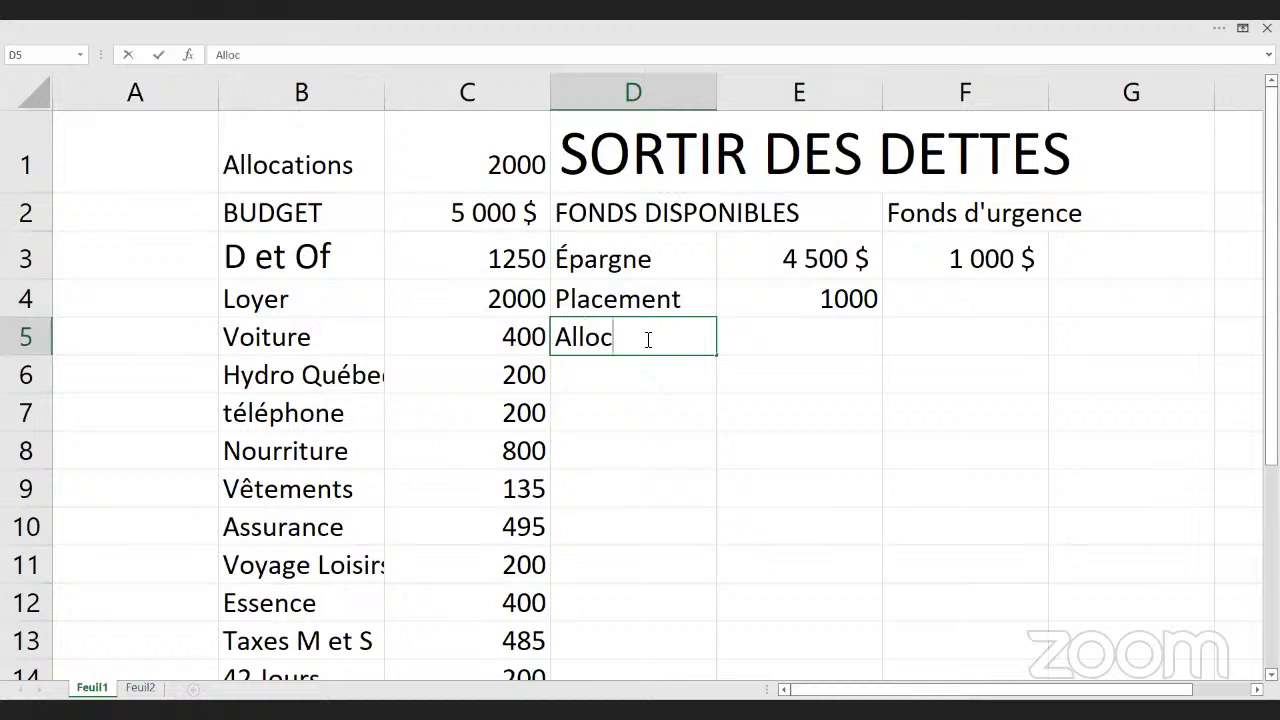
{"action": "type", "text": "ations"}
{"action": "key", "text": "Tab"}
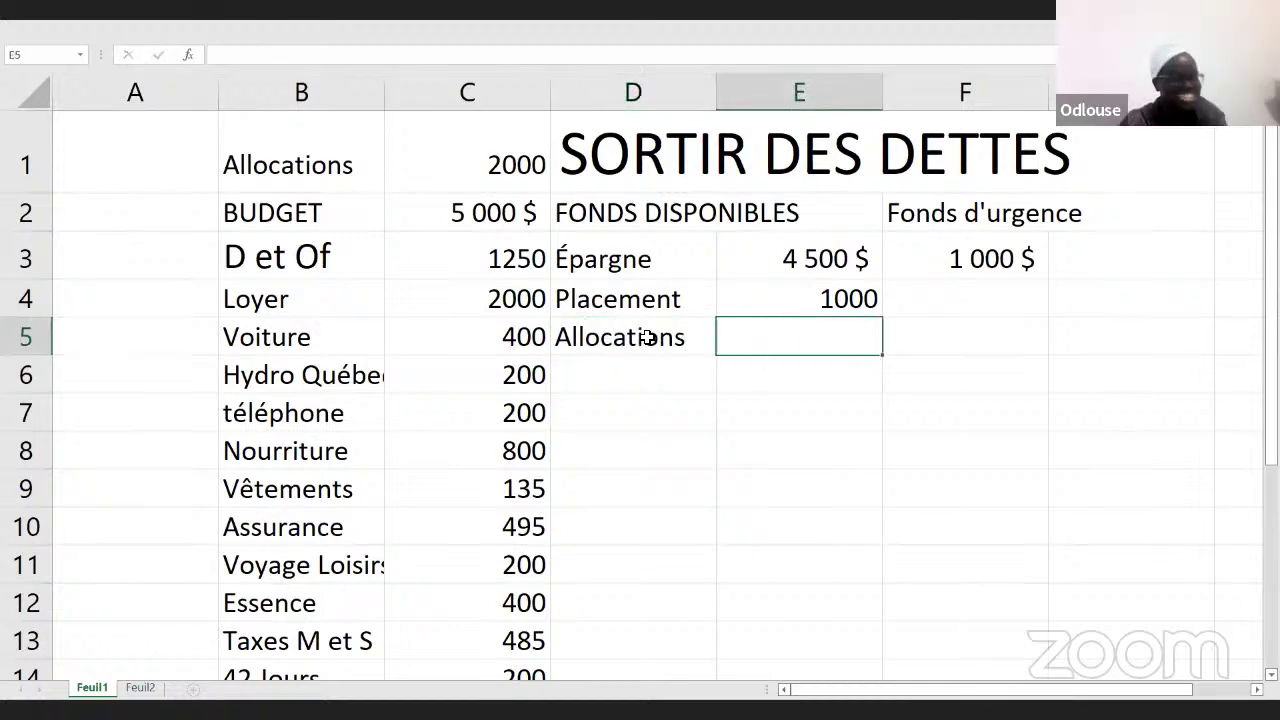
{"action": "type", "text": "2000"}
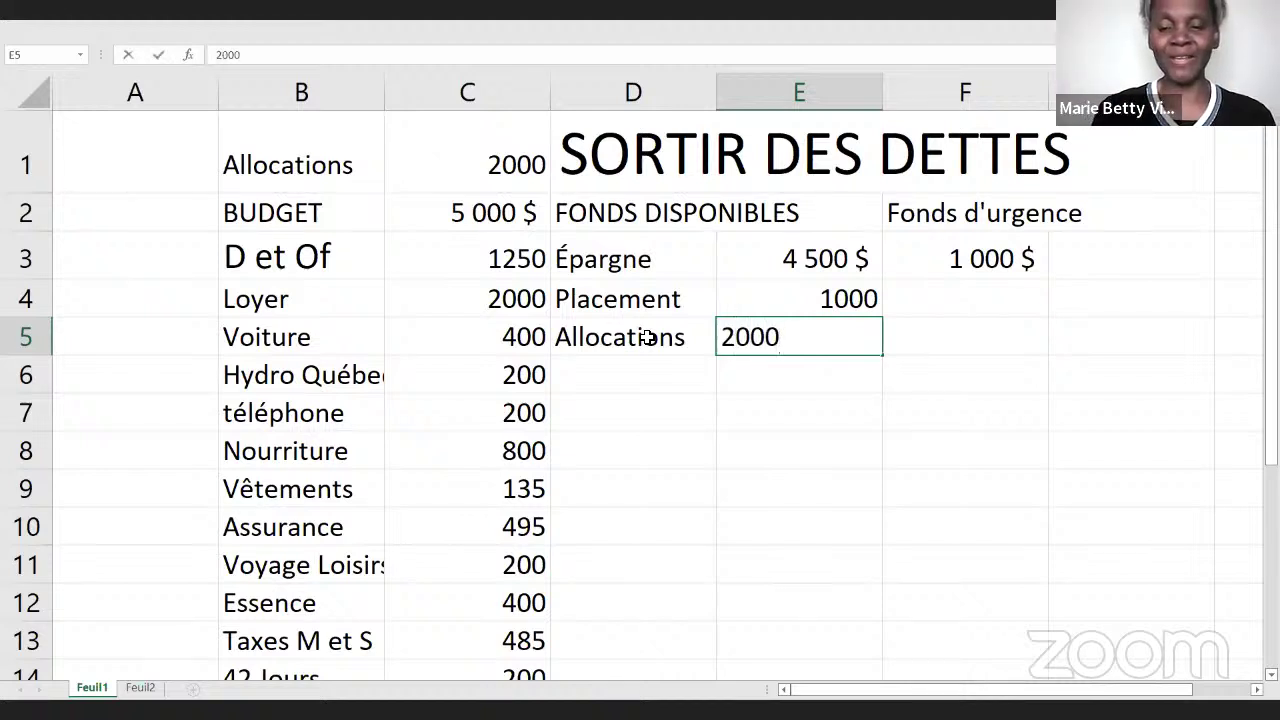
{"action": "key", "text": "Return"}
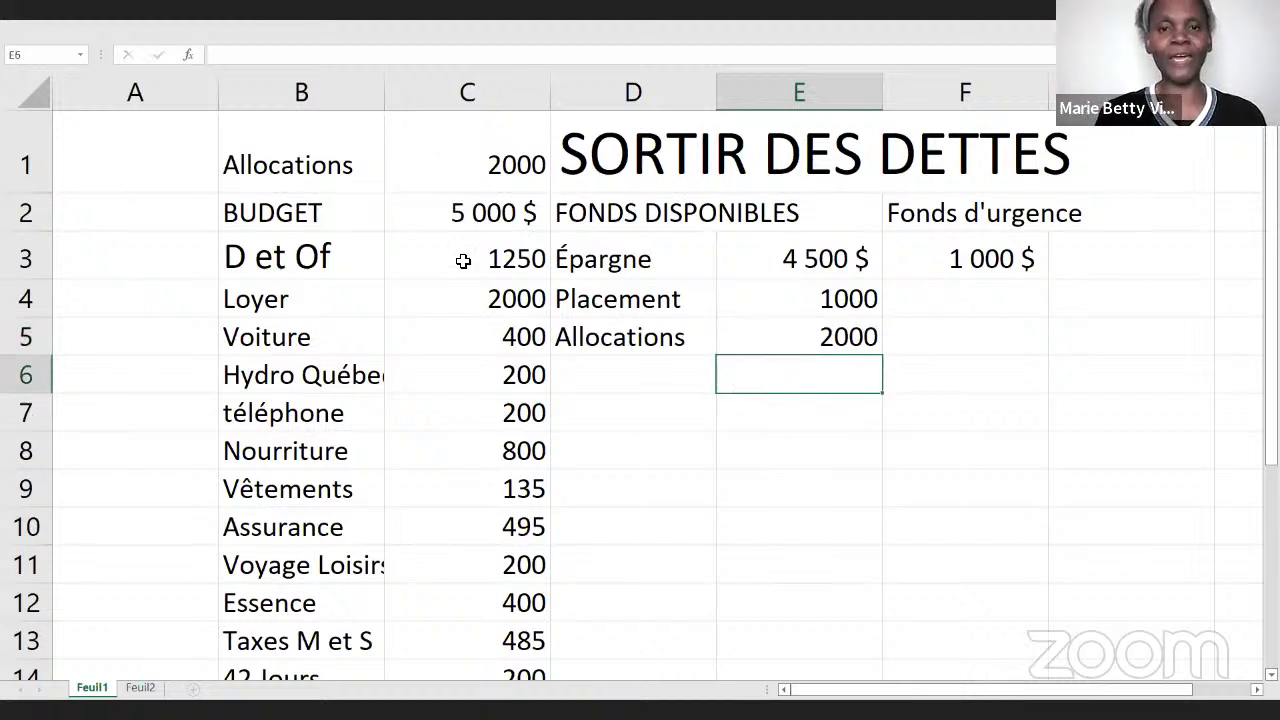
- Delete the Allocations label and its amount from B1 and C1 above the budget list
{"action": "left_click", "coordinate": [313, 173]}
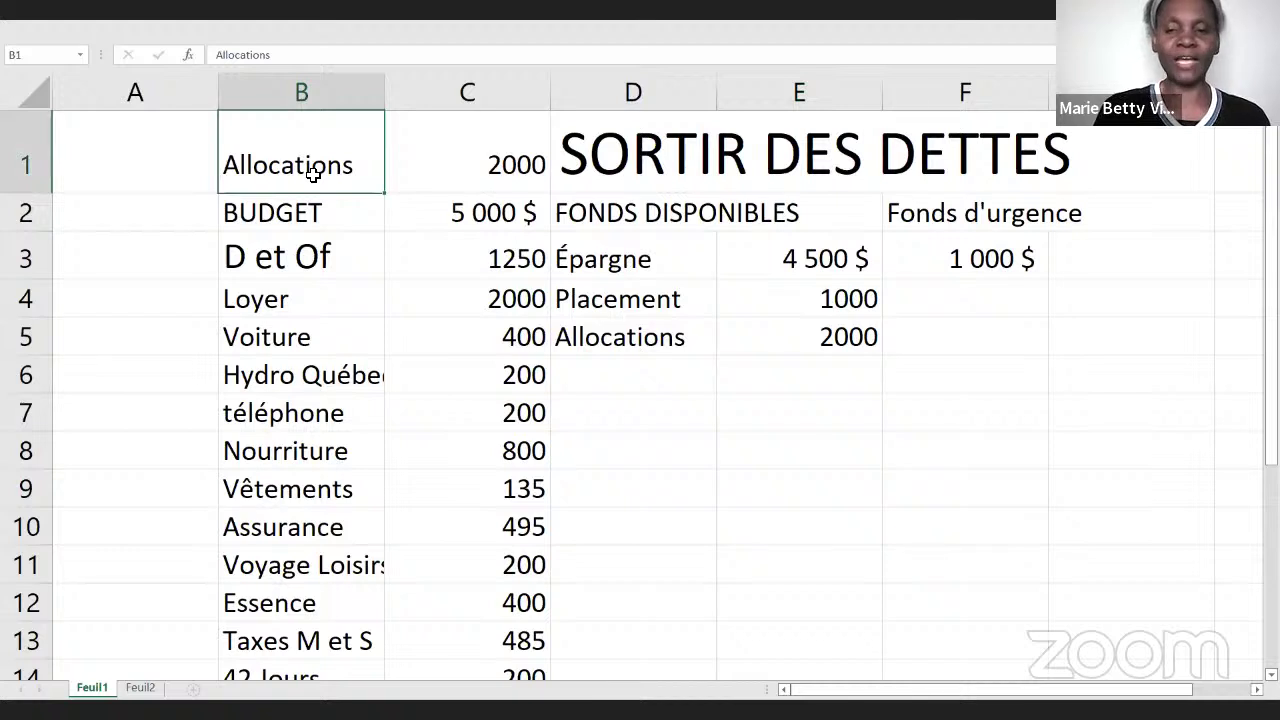
{"action": "key", "text": "Delete"}
{"action": "left_click", "coordinate": [512, 172]}
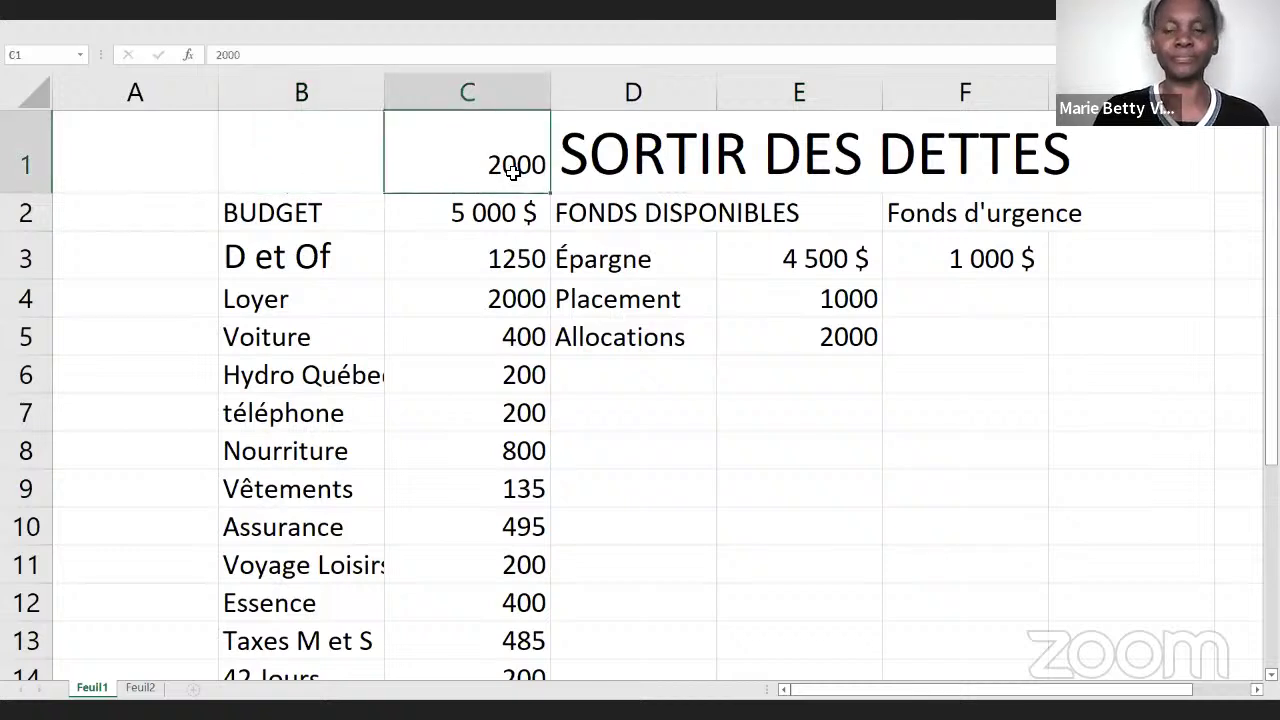
{"action": "key", "text": "BackSpace"}
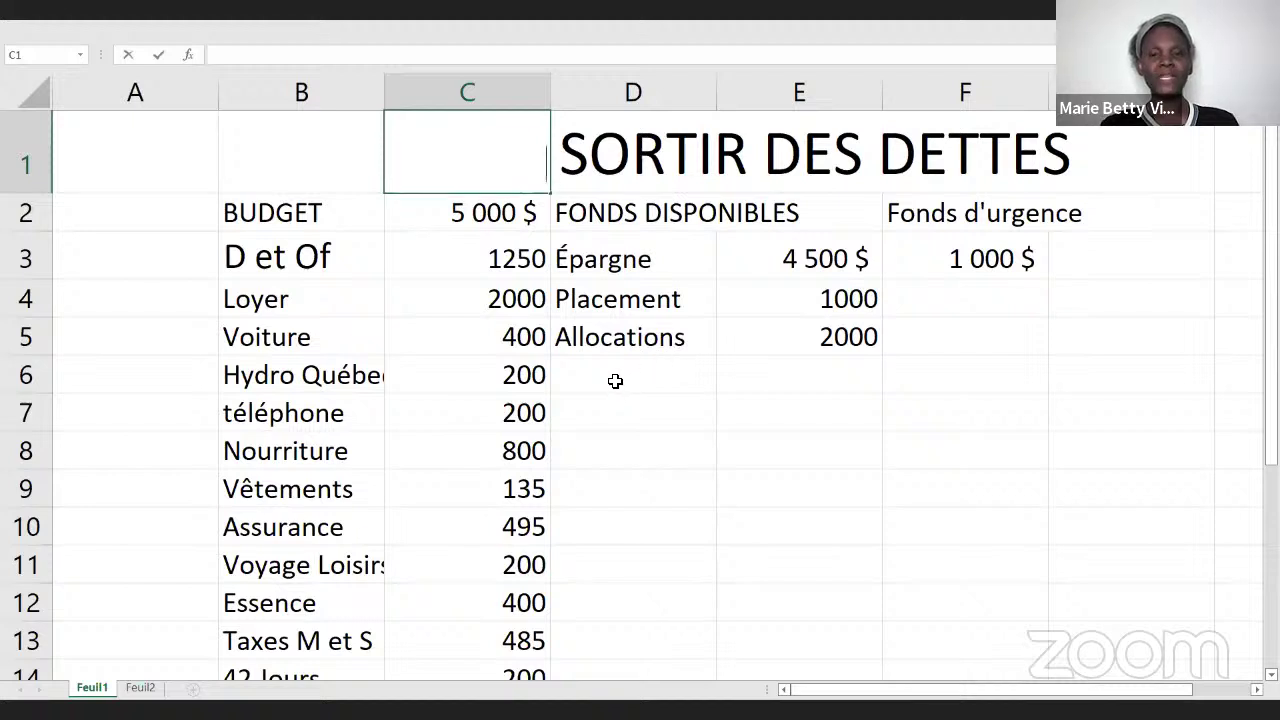
- Add a Rentrée line in D6 with the amount 5000 in E6
{"action": "left_click", "coordinate": [615, 381]}
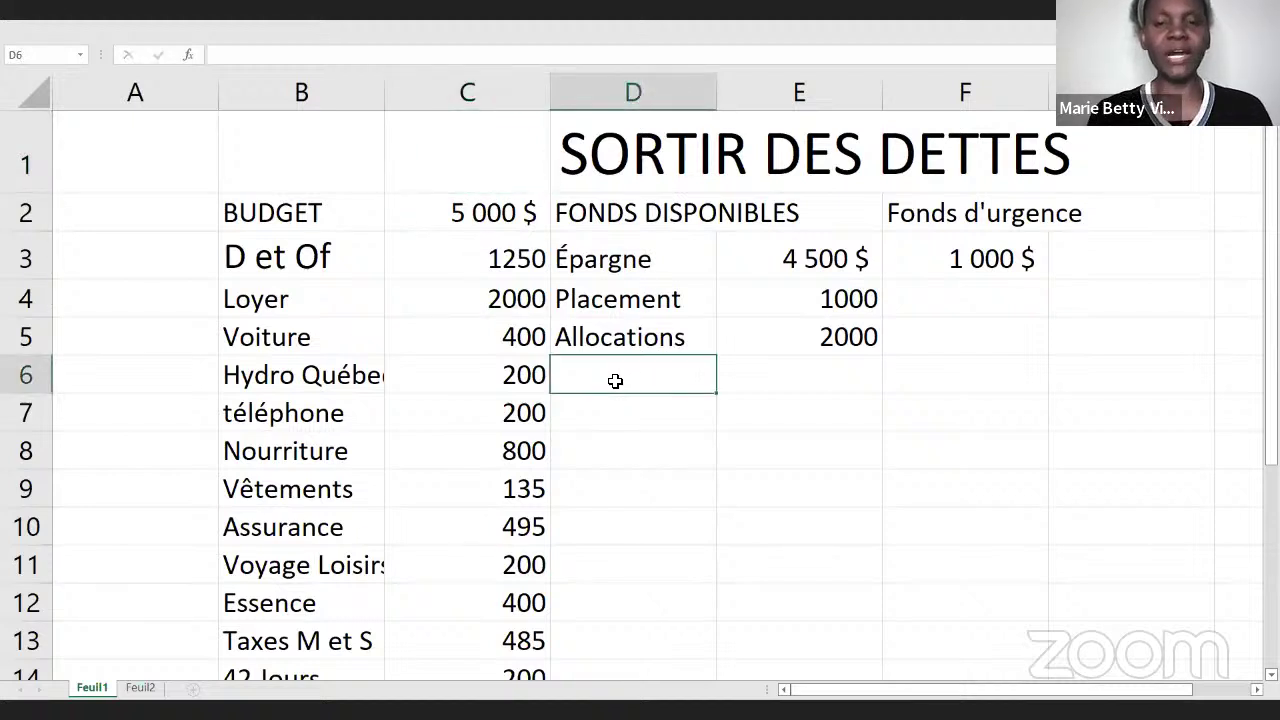
{"action": "type", "text": "Re"}
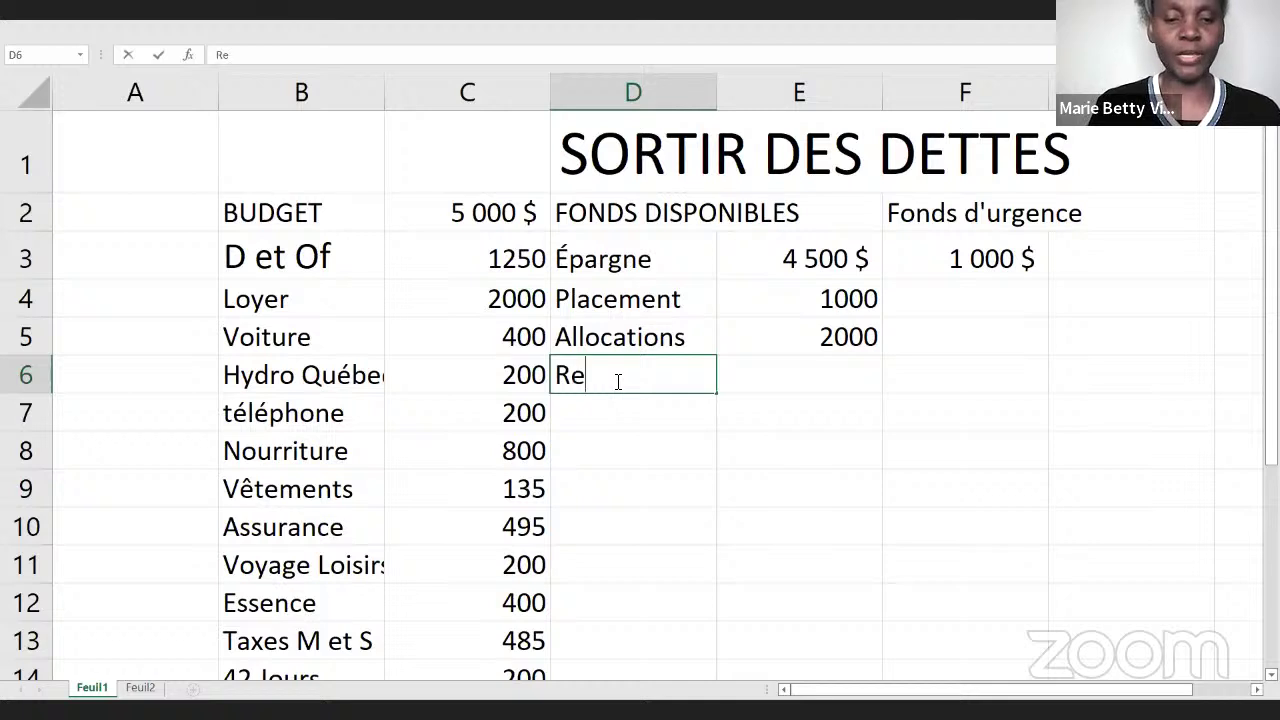
{"action": "type", "text": "ntré"}
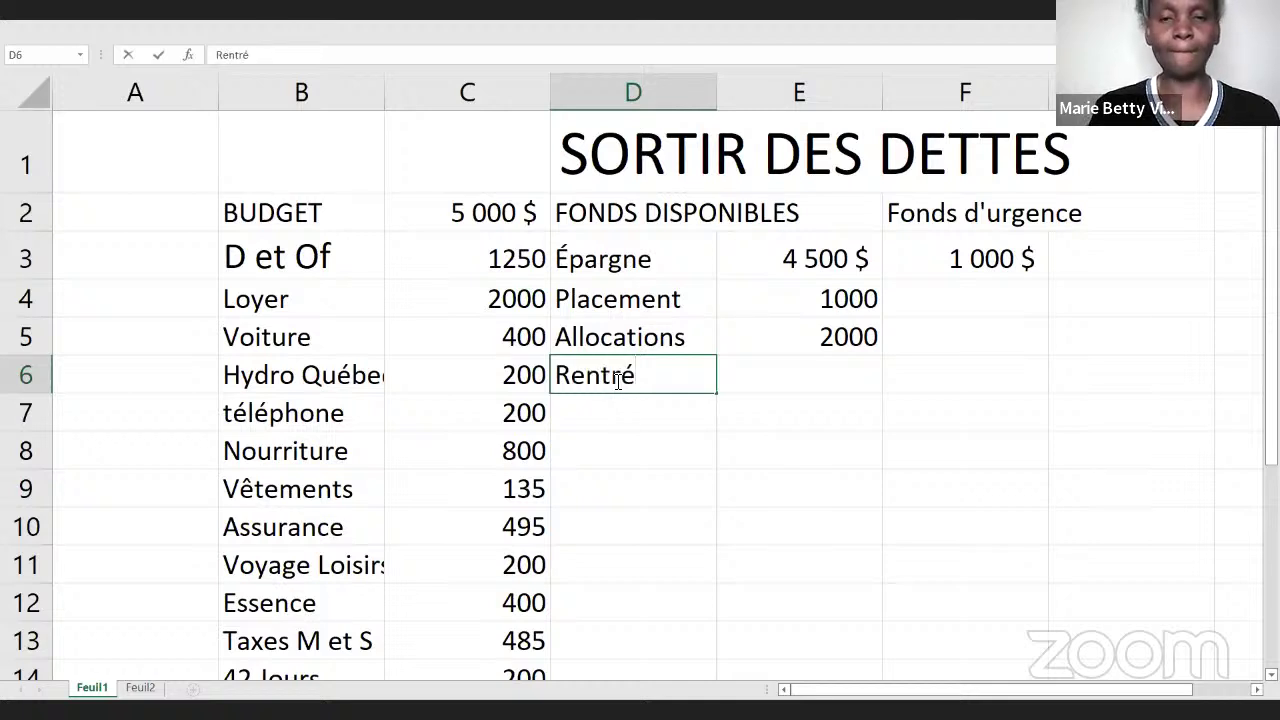
{"action": "type", "text": "e"}
{"action": "key", "text": "Tab"}
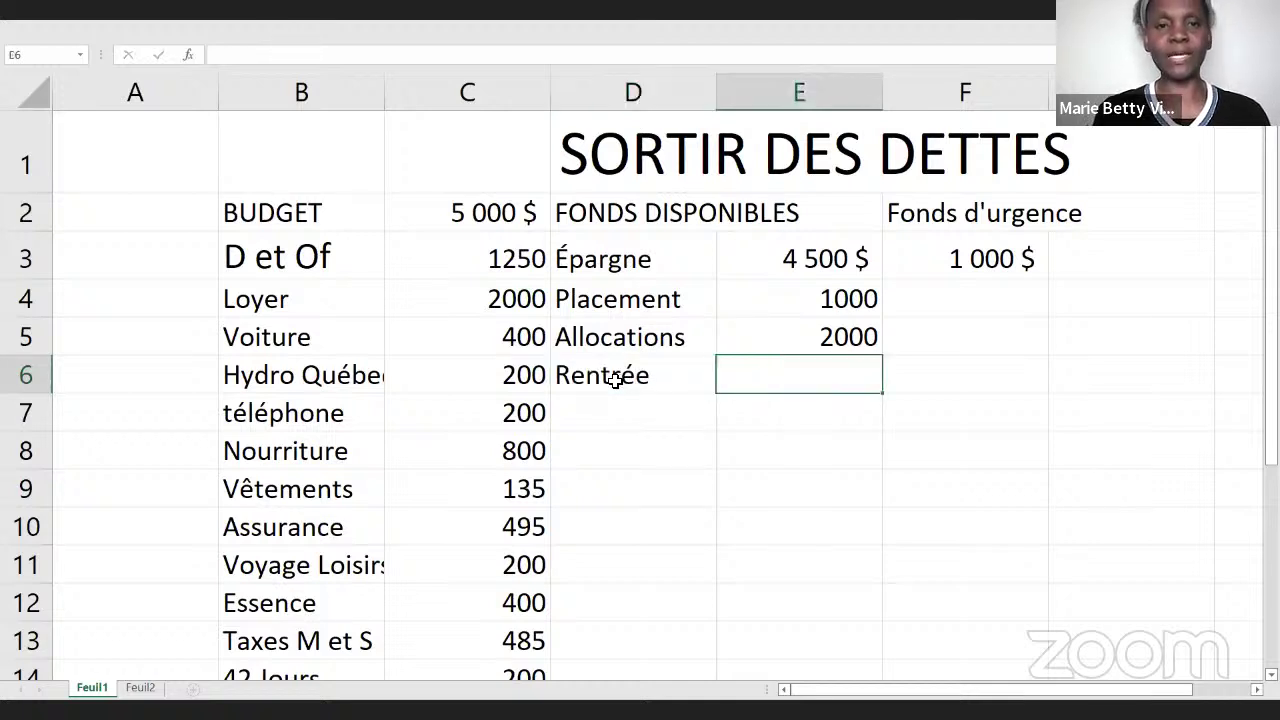
{"action": "type", "text": "5000"}
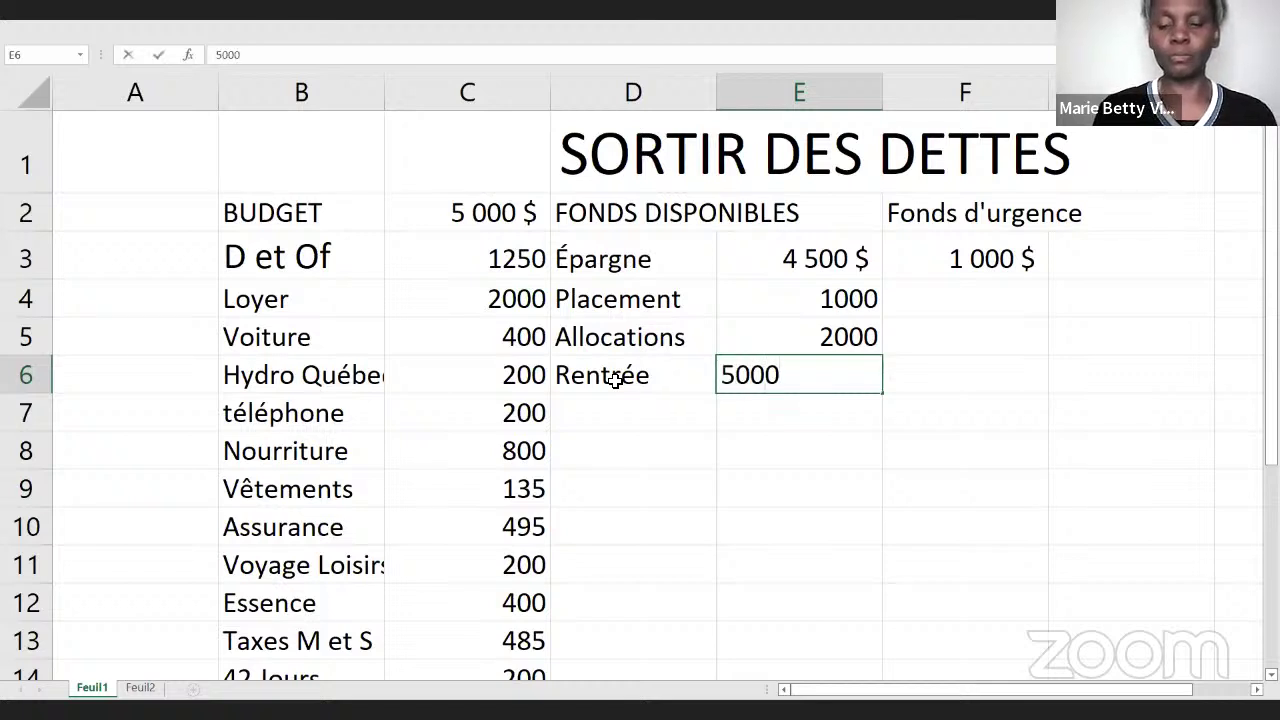
{"action": "key", "text": "Return"}
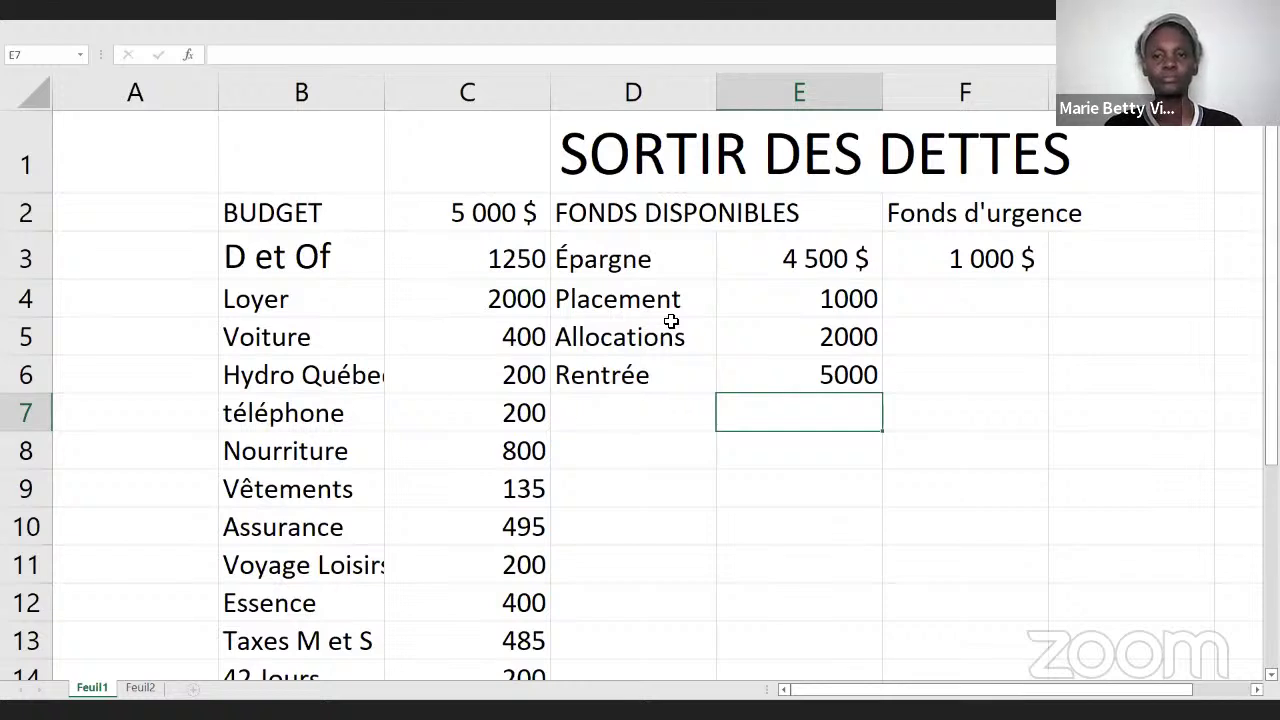
- Re-enter 4500 as the Épargne amount in E3
{"action": "left_click", "coordinate": [866, 259]}
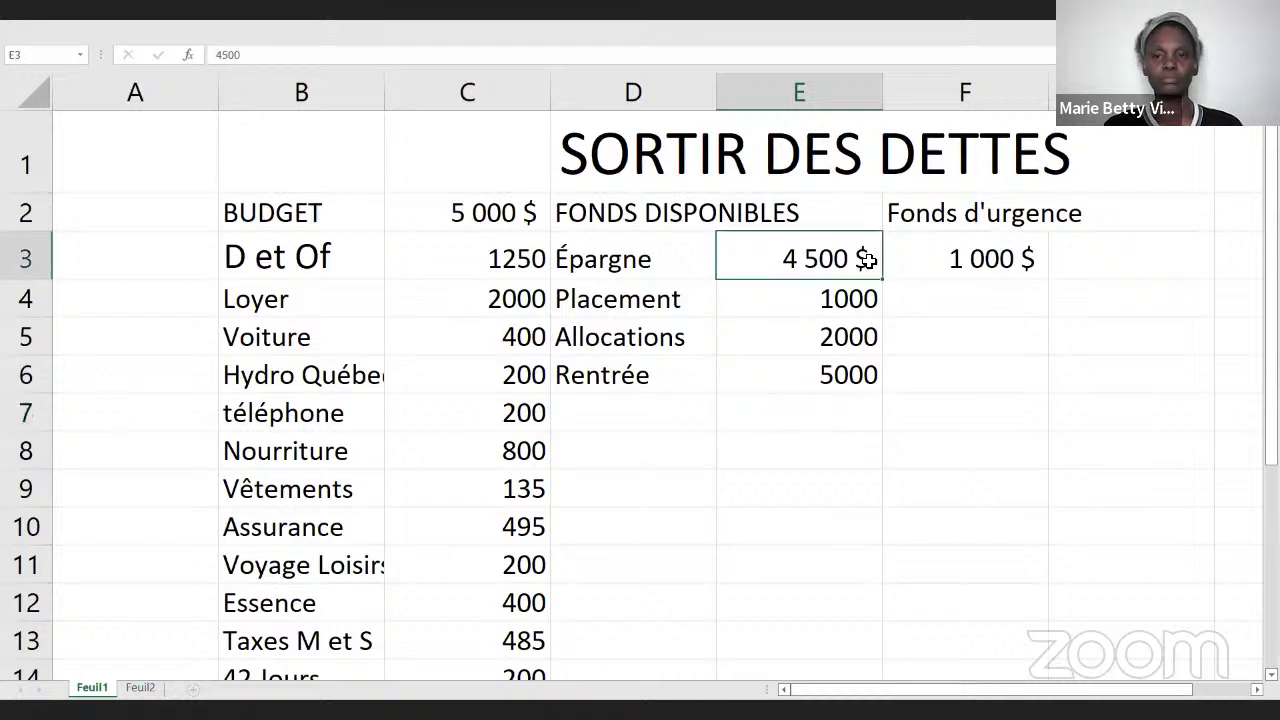
{"action": "type", "text": "4500"}
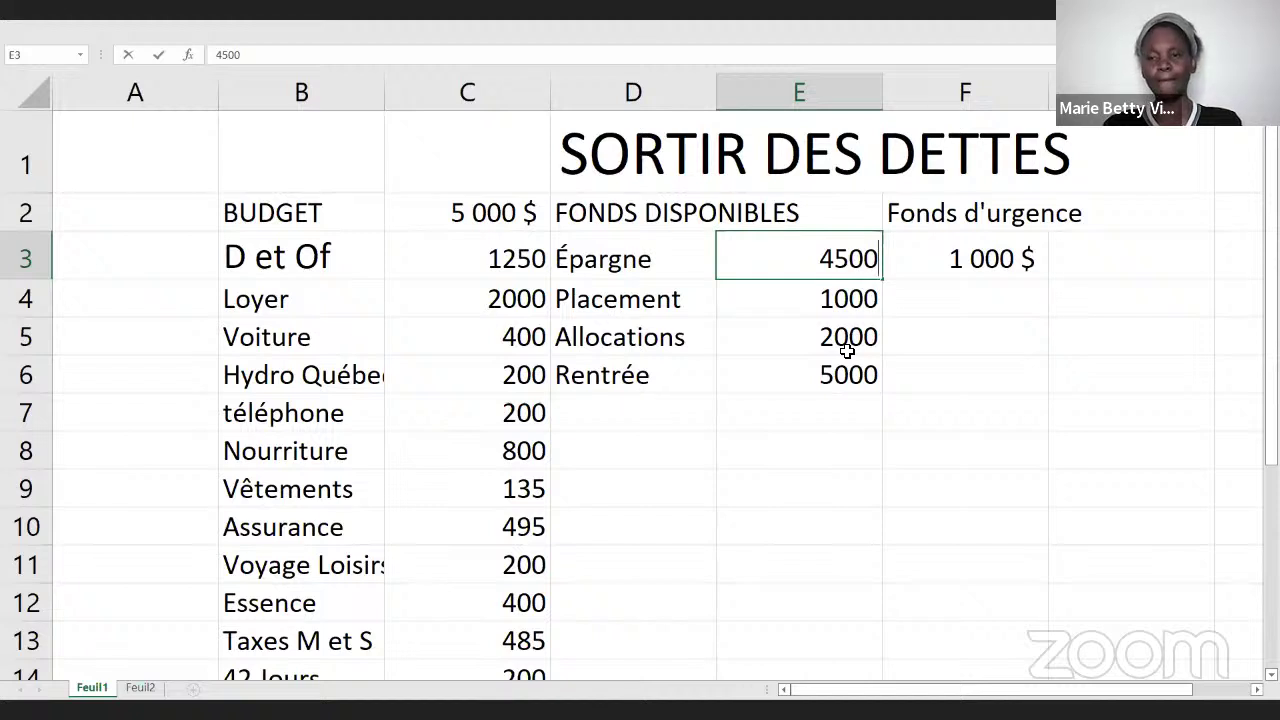
{"action": "left_click", "coordinate": [831, 421]}
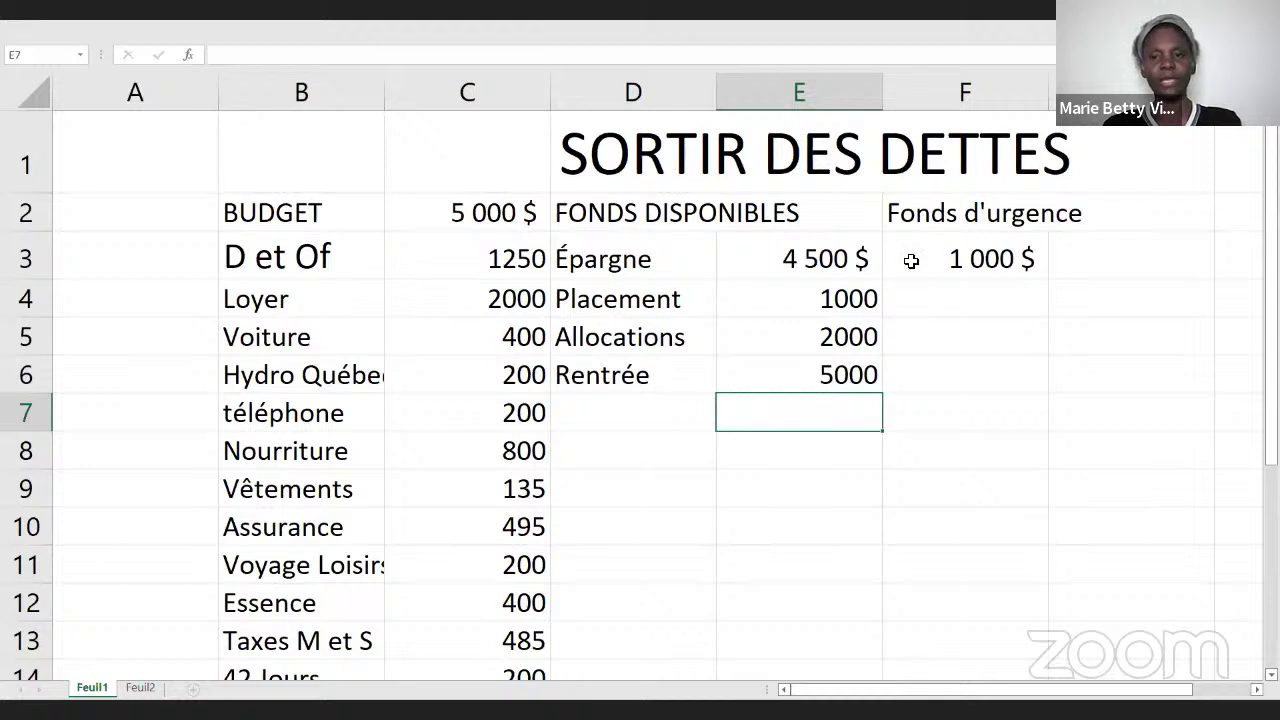
{"action": "left_click", "coordinate": [862, 262]}
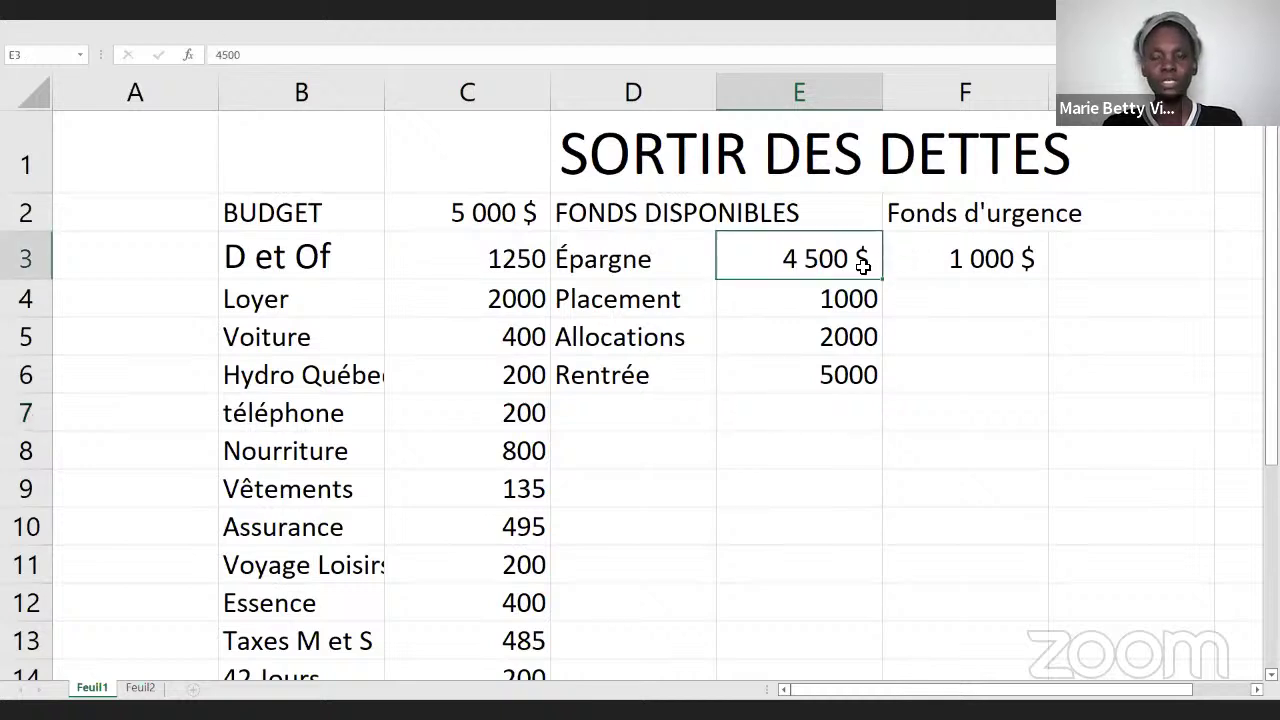
{"action": "key", "text": "BackSpace"}
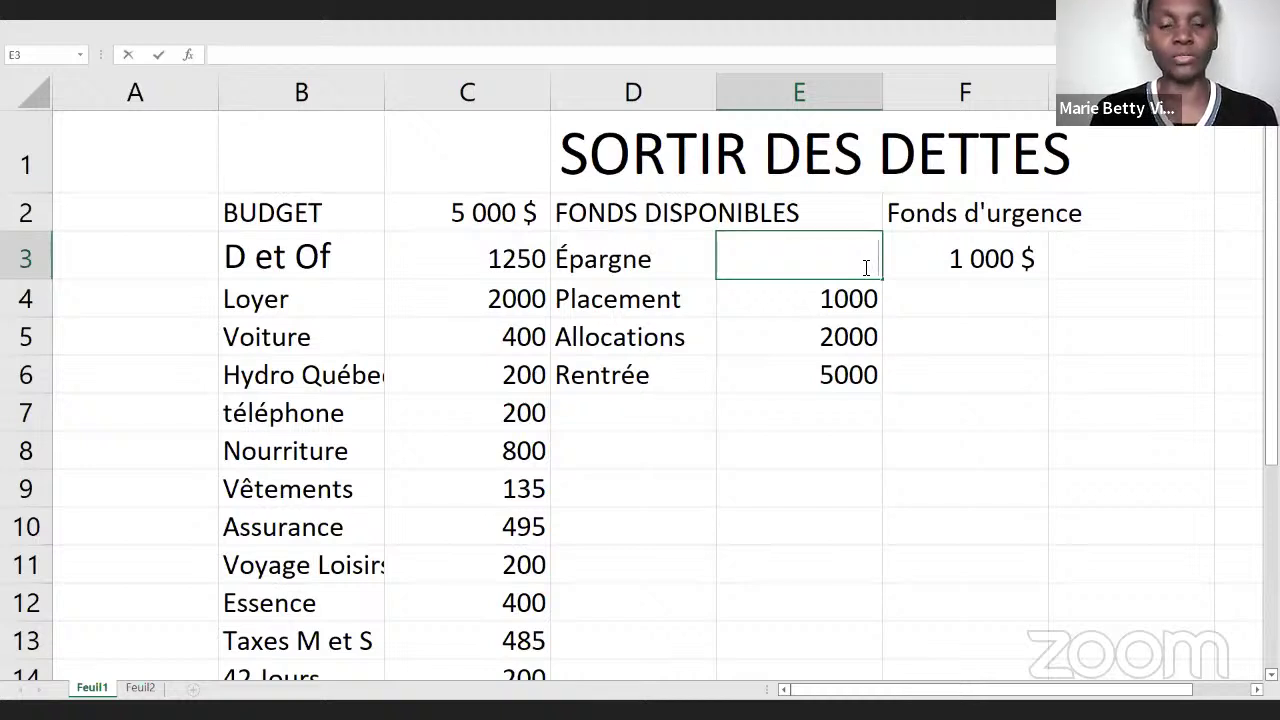
{"action": "type", "text": "4 500"}
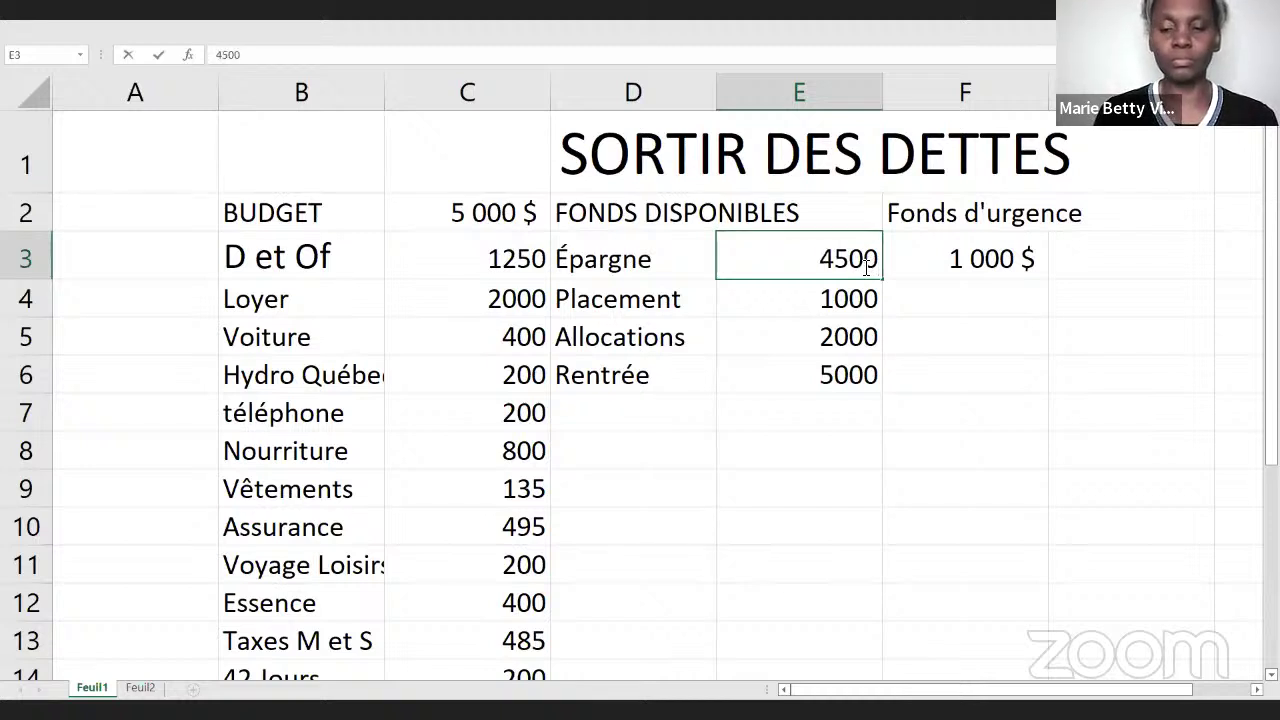
{"action": "key", "text": "Return"}
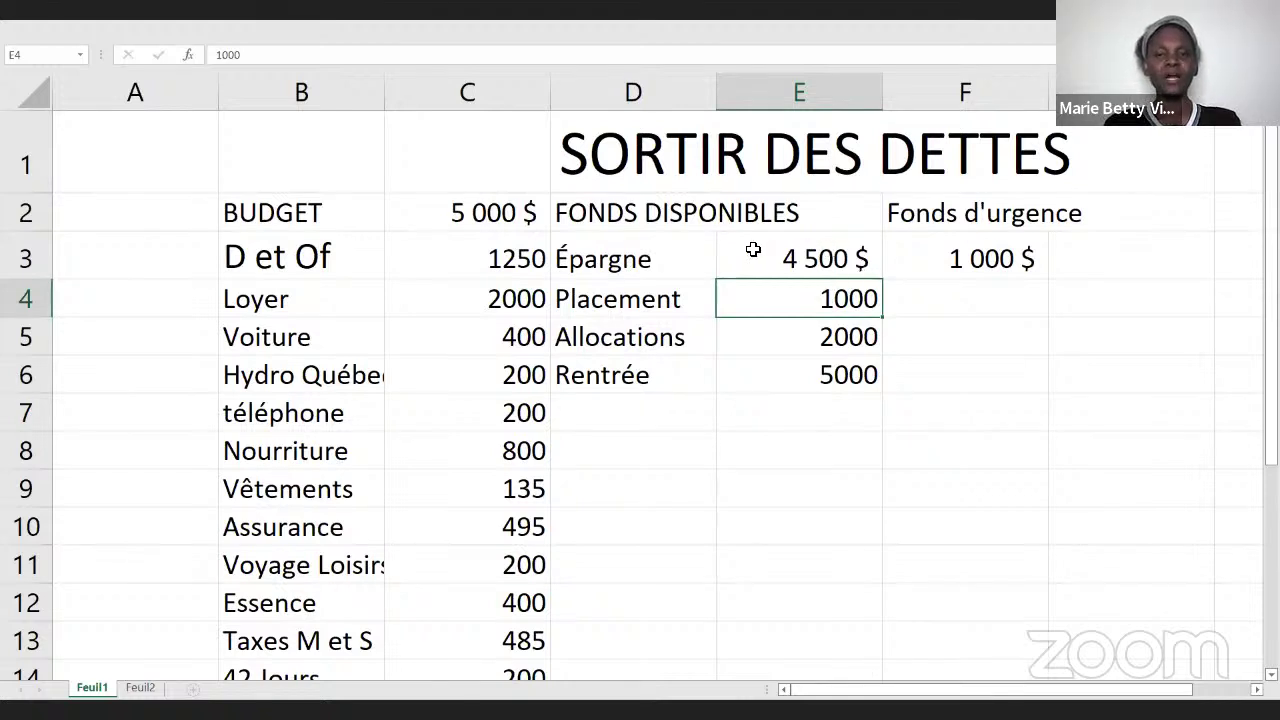
{"action": "left_click", "coordinate": [785, 251]}
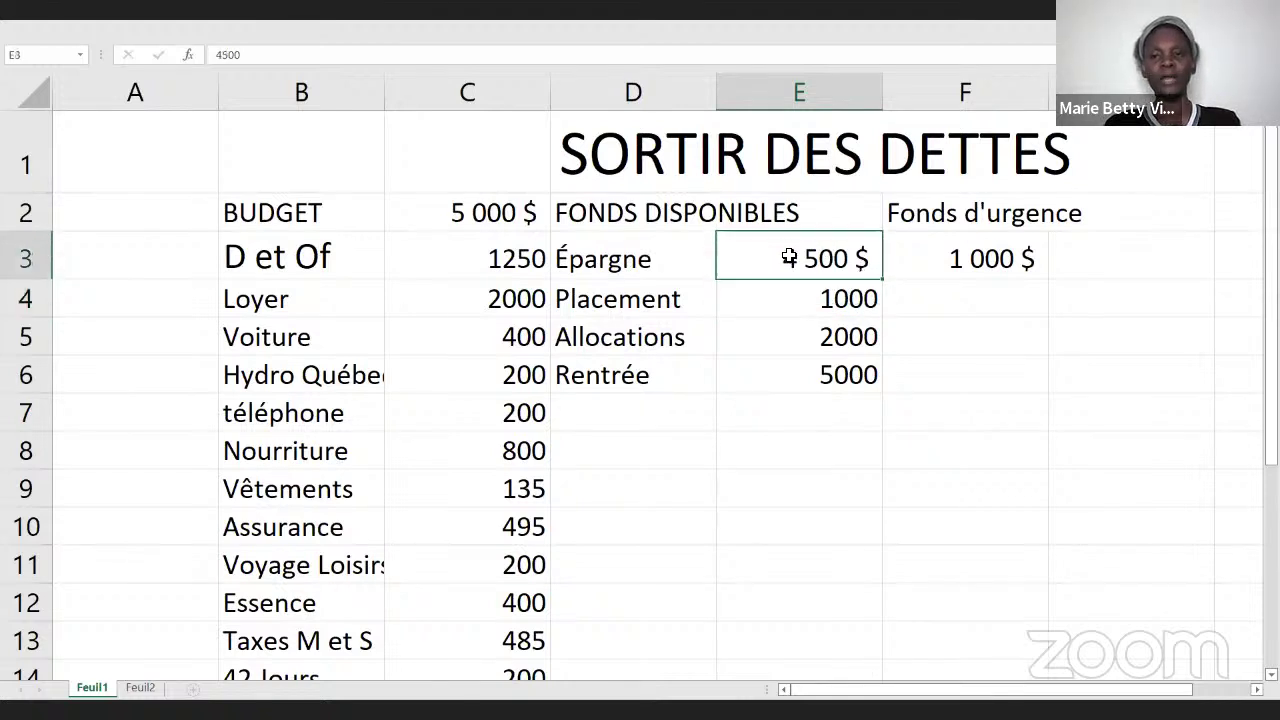
{"action": "left_click_drag", "start_coordinate": [805, 332], "coordinate": [803, 413]}
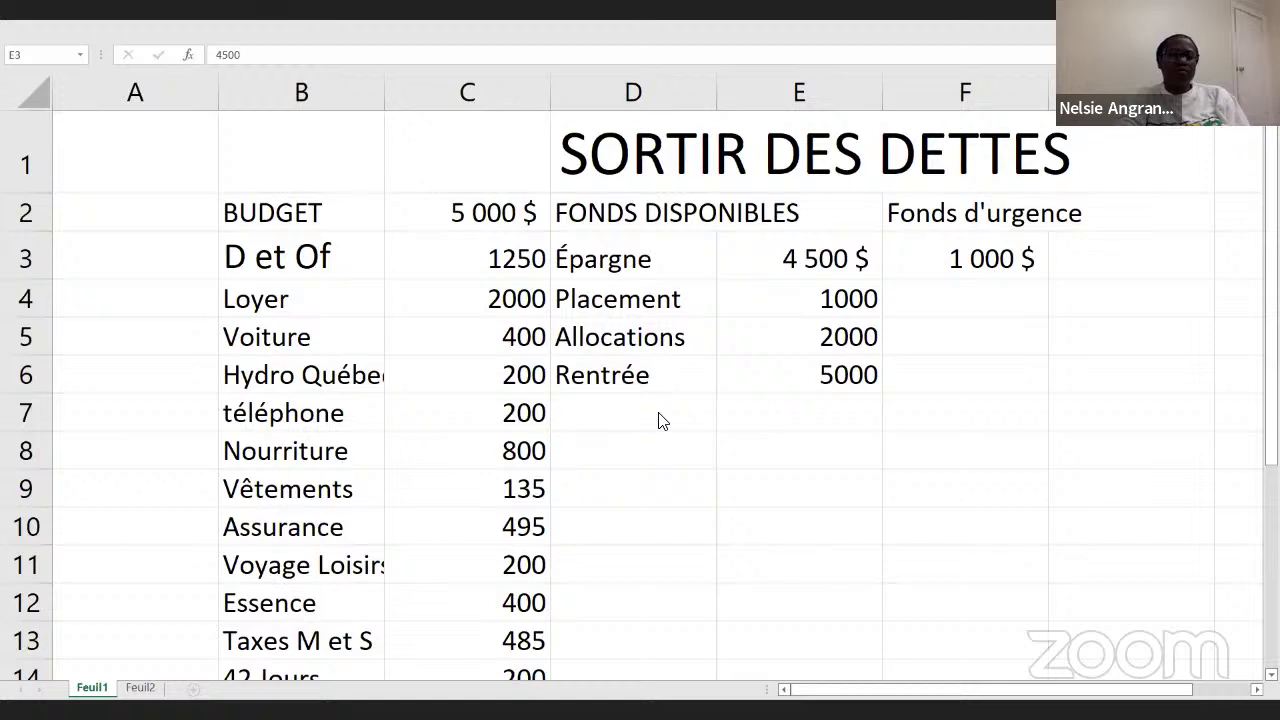
{"action": "key", "text": "shift+Down"}
{"action": "key", "text": "shift+Down"}
{"action": "key", "text": "shift+Down"}
{"action": "key", "text": "shift+Down"}
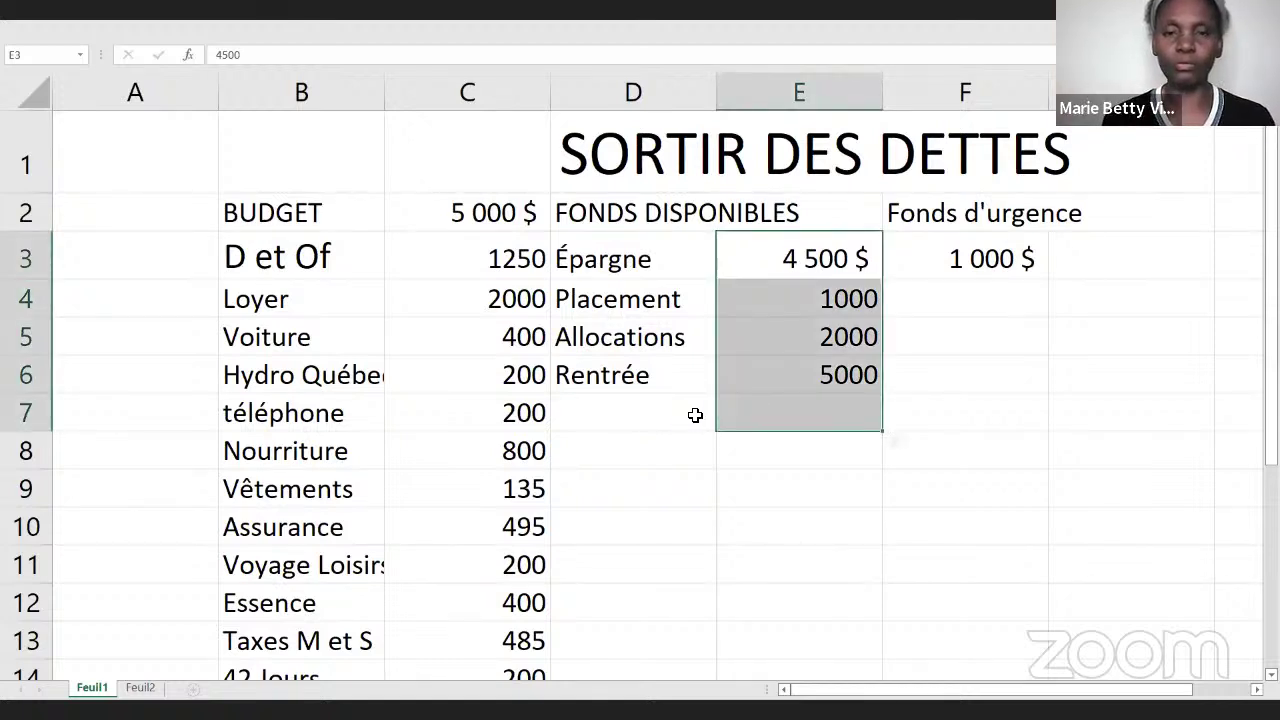
- Add the label Total in D7 below the list of available funds
{"action": "left_click", "coordinate": [695, 415]}
{"action": "type", "text": "t"}
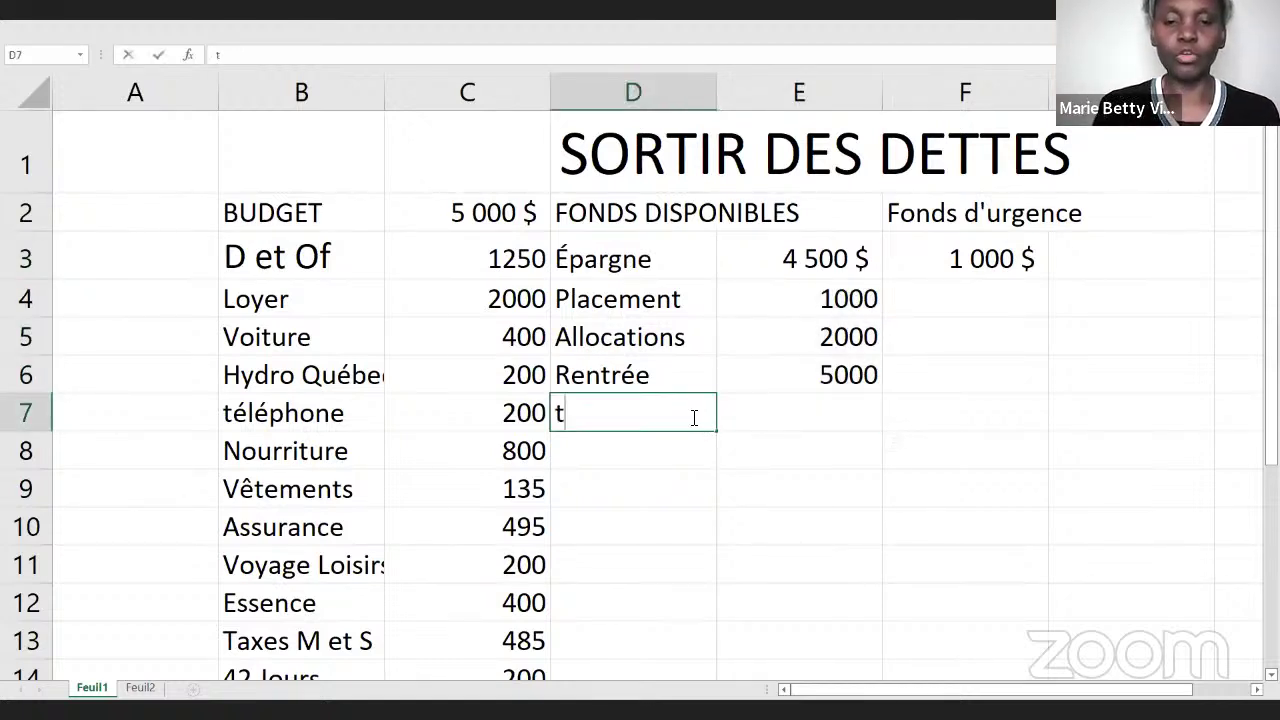
{"action": "type", "text": "otal"}
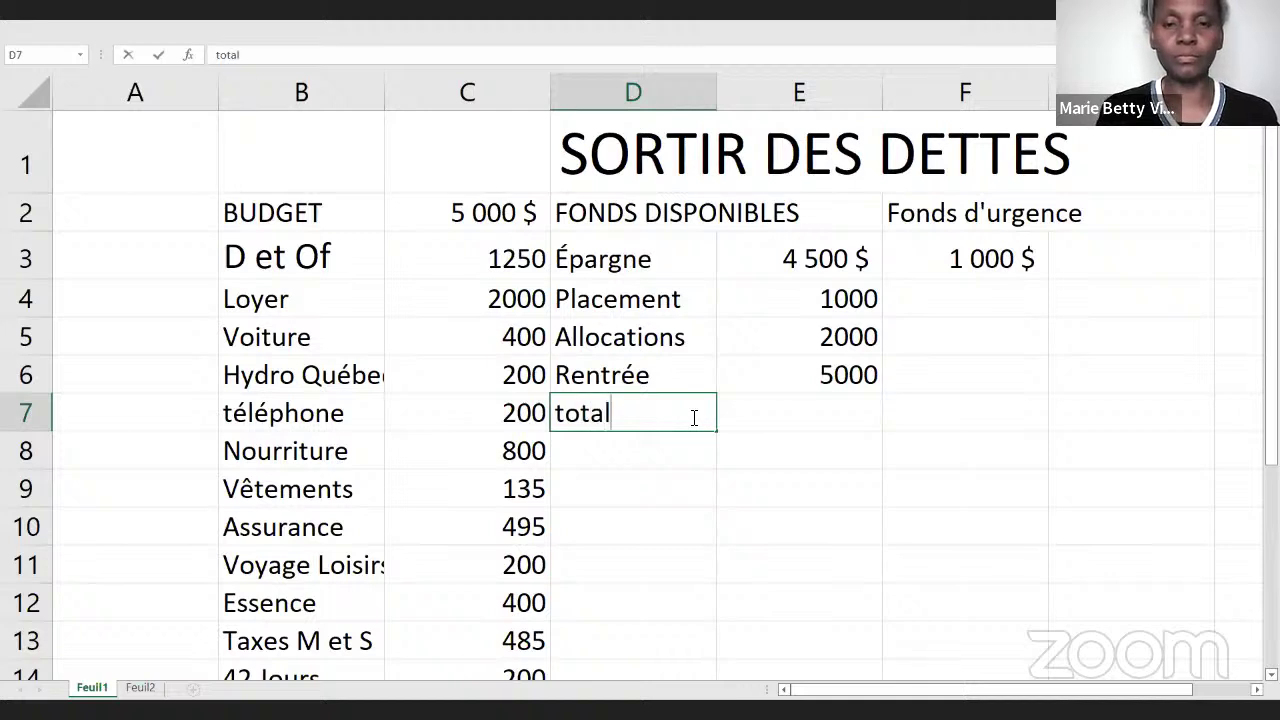
{"action": "key", "text": "Tab"}
{"action": "left_click", "coordinate": [691, 417]}
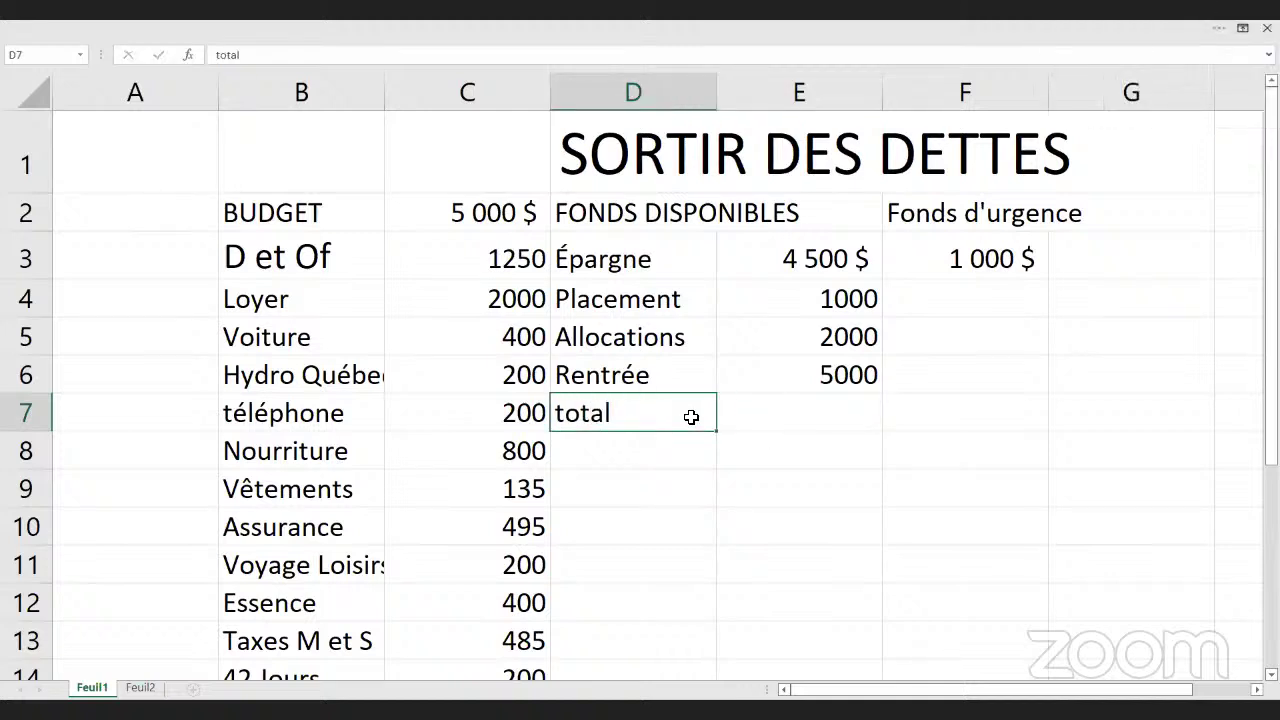
{"action": "double_click", "coordinate": [691, 417]}
{"action": "key", "text": "BackSpace"}
{"action": "key", "text": "BackSpace"}
{"action": "key", "text": "BackSpace"}
{"action": "key", "text": "BackSpace"}
{"action": "key", "text": "BackSpace"}
{"action": "type", "text": "Total"}
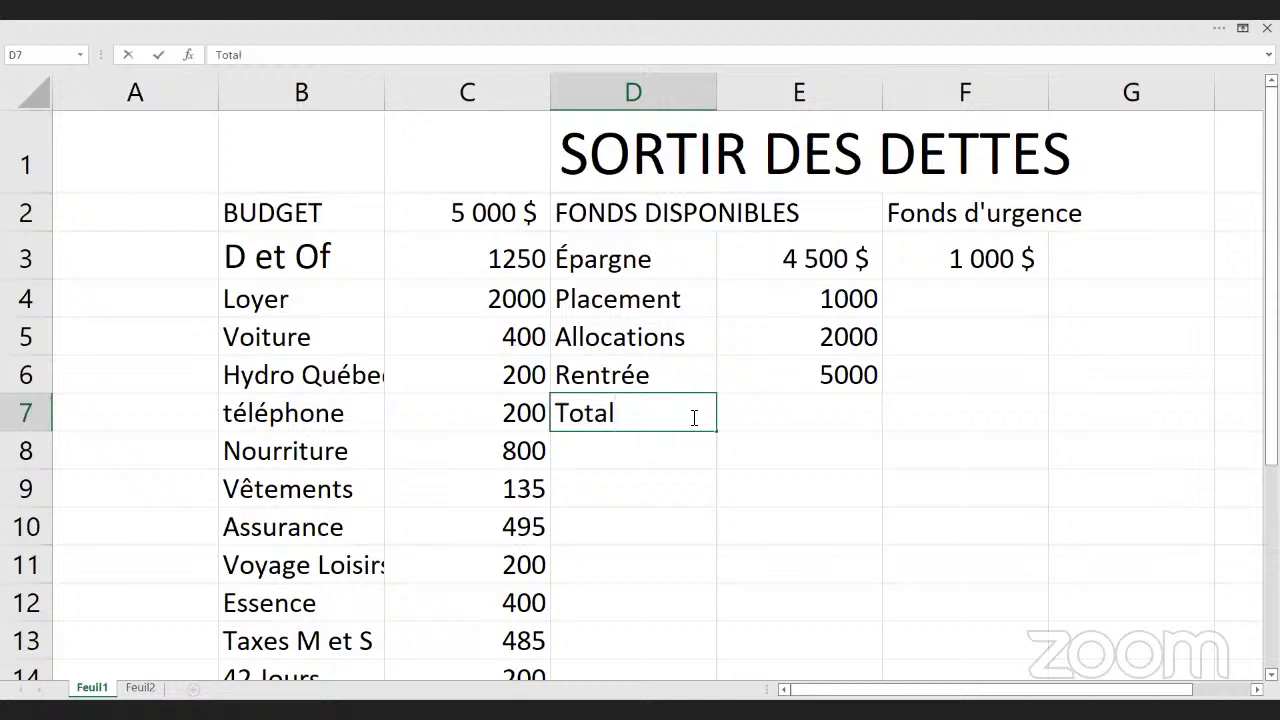
- Enter 12500 in E7 as the total of the available funds and fill the cell yellow
{"action": "key", "text": "Tab"}
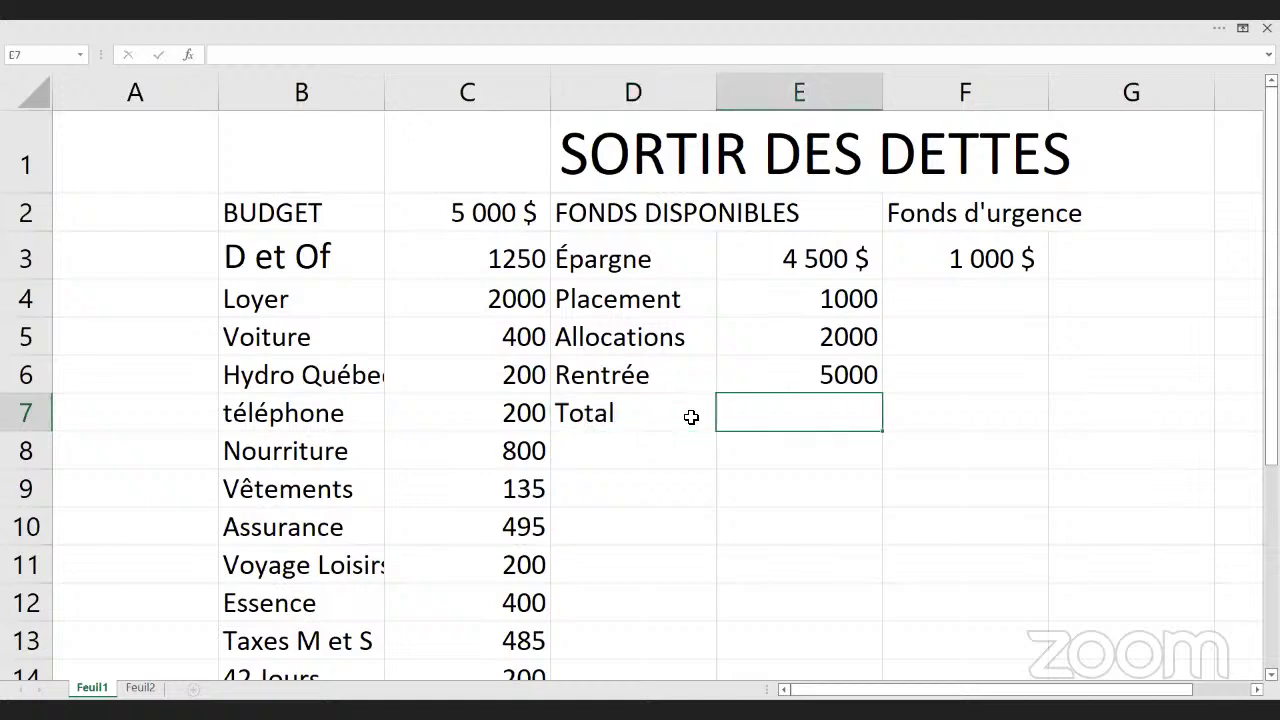
{"action": "type", "text": "12500"}
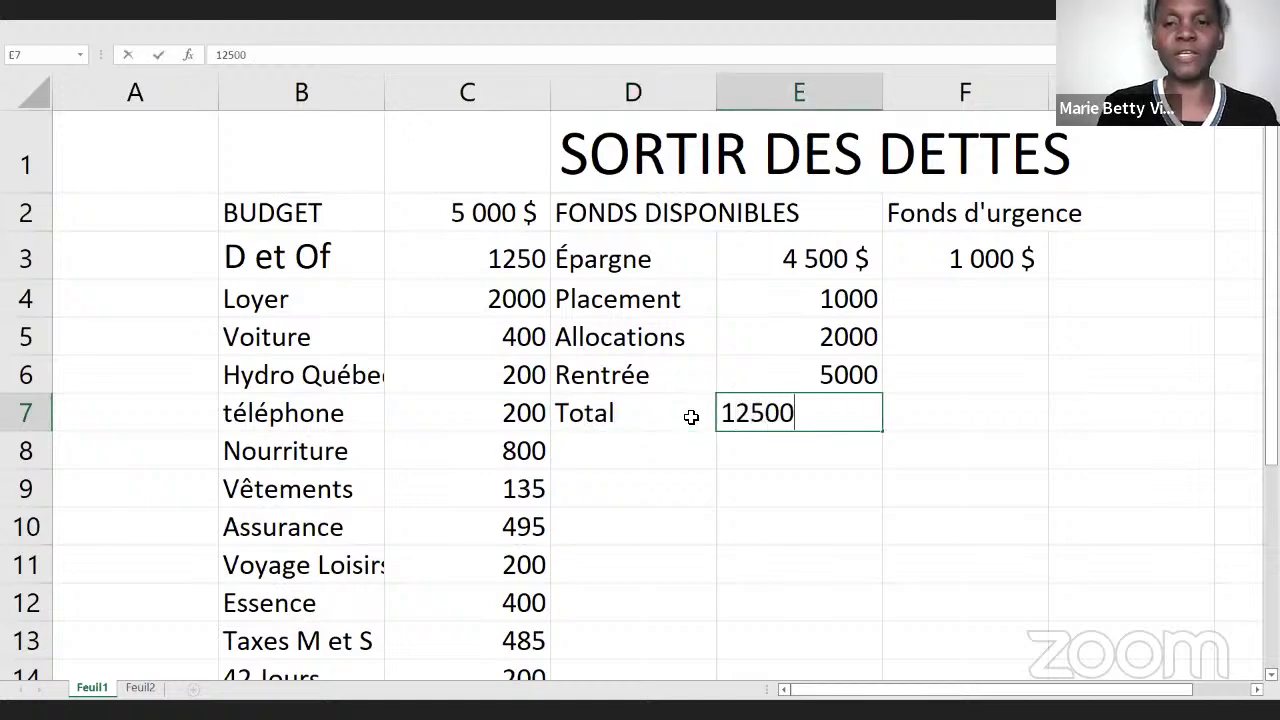
{"action": "key", "text": "Return"}
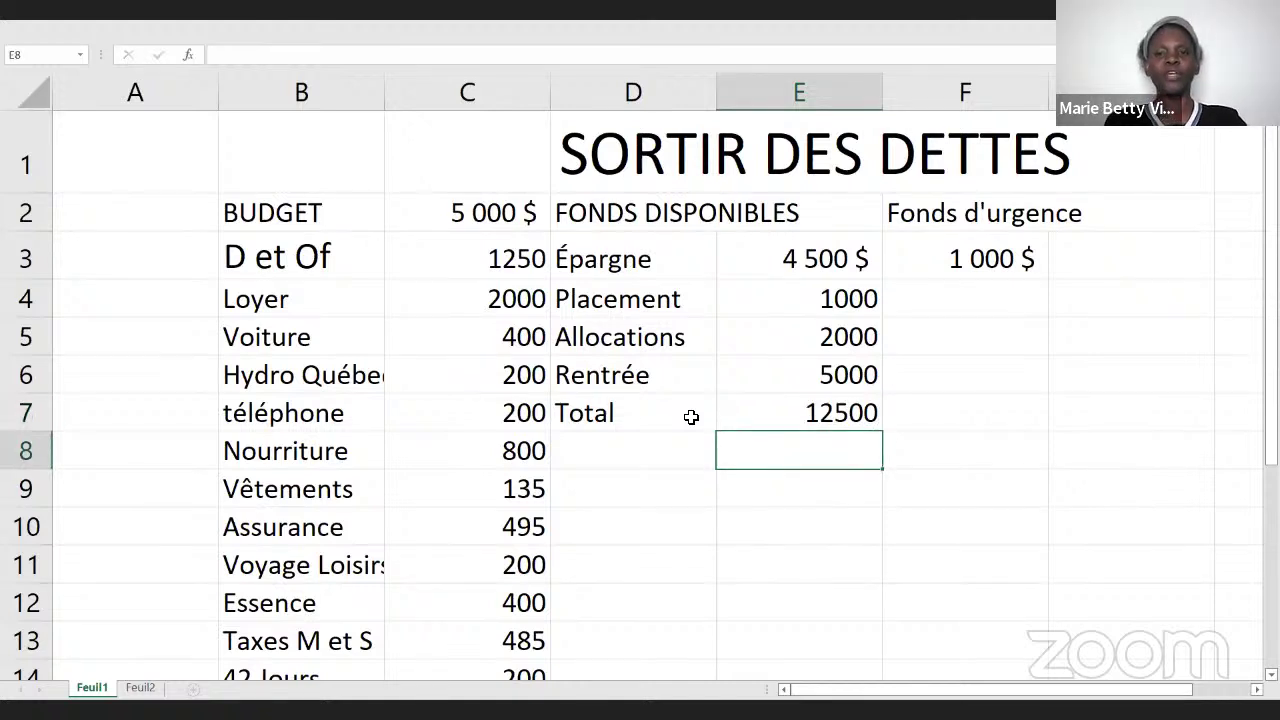
{"action": "left_click", "coordinate": [840, 413]}
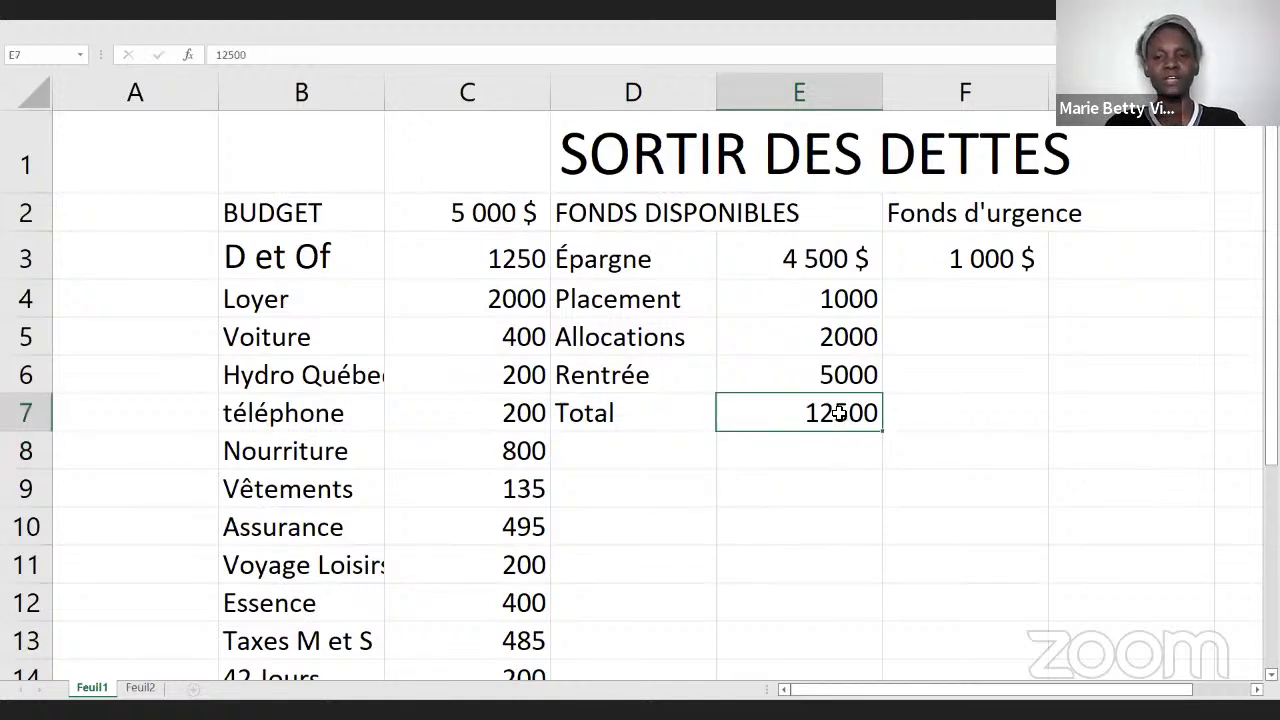
{"action": "right_click", "coordinate": [842, 418]}
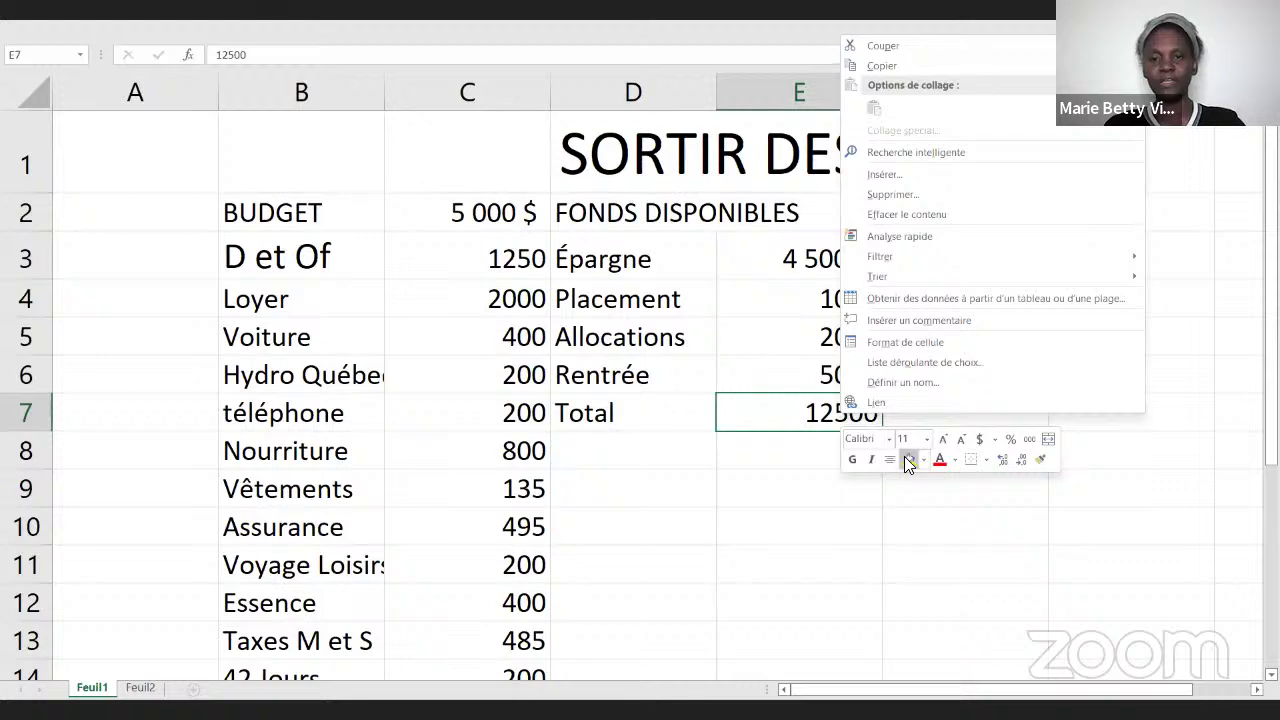
{"action": "left_click", "coordinate": [909, 462]}
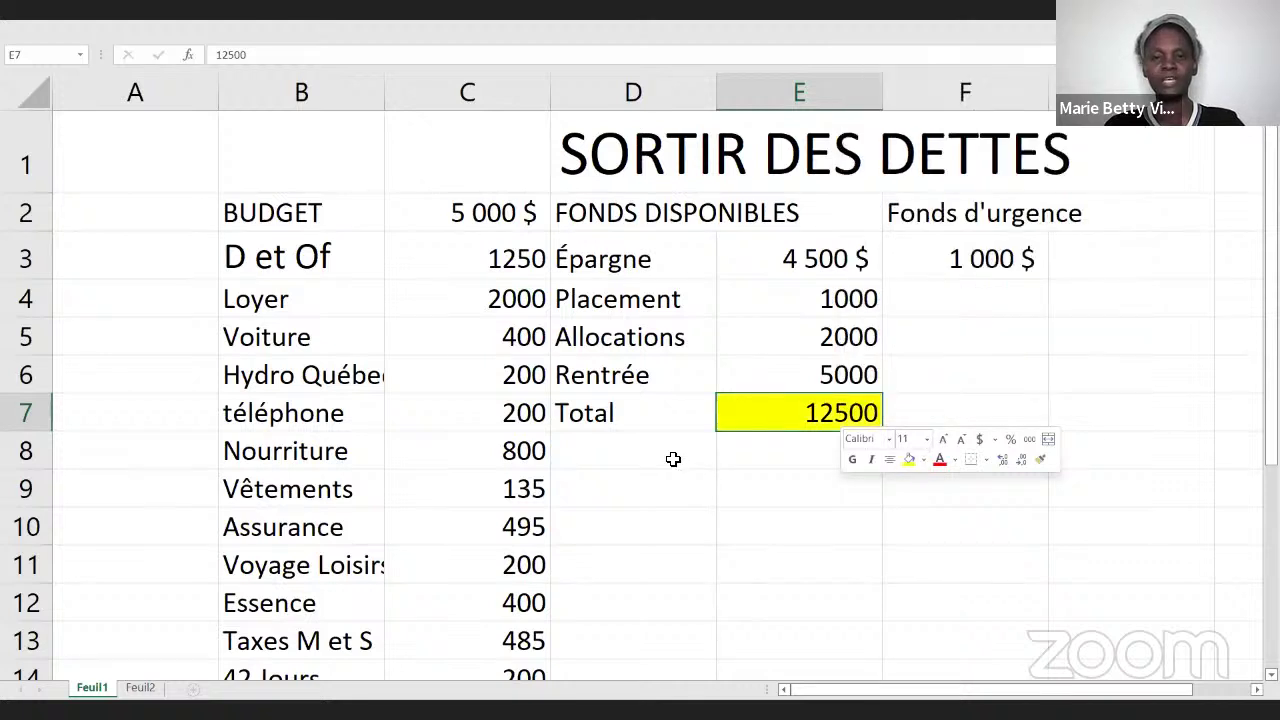
{"action": "left_click", "coordinate": [673, 458]}
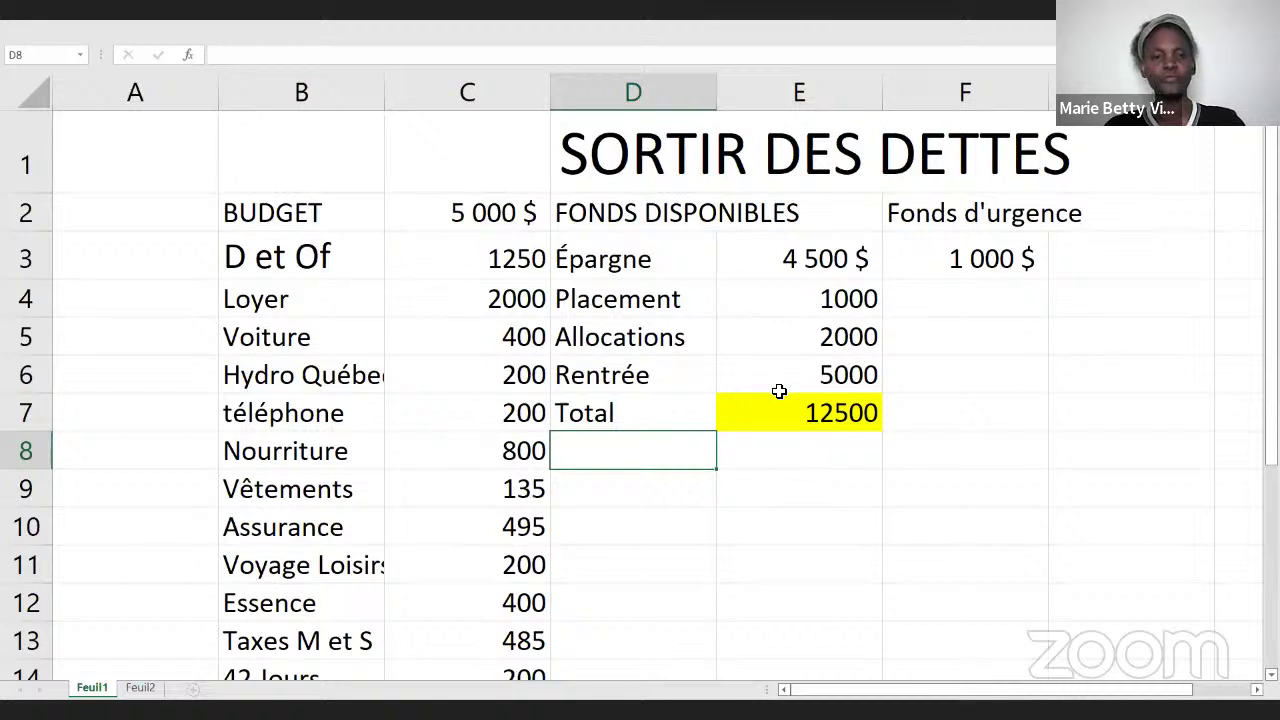
- On sheet Feuil2, add an "Acahat de maison" debt in B2 with the amount 350000 in F2
{"action": "left_click", "coordinate": [140, 689]}
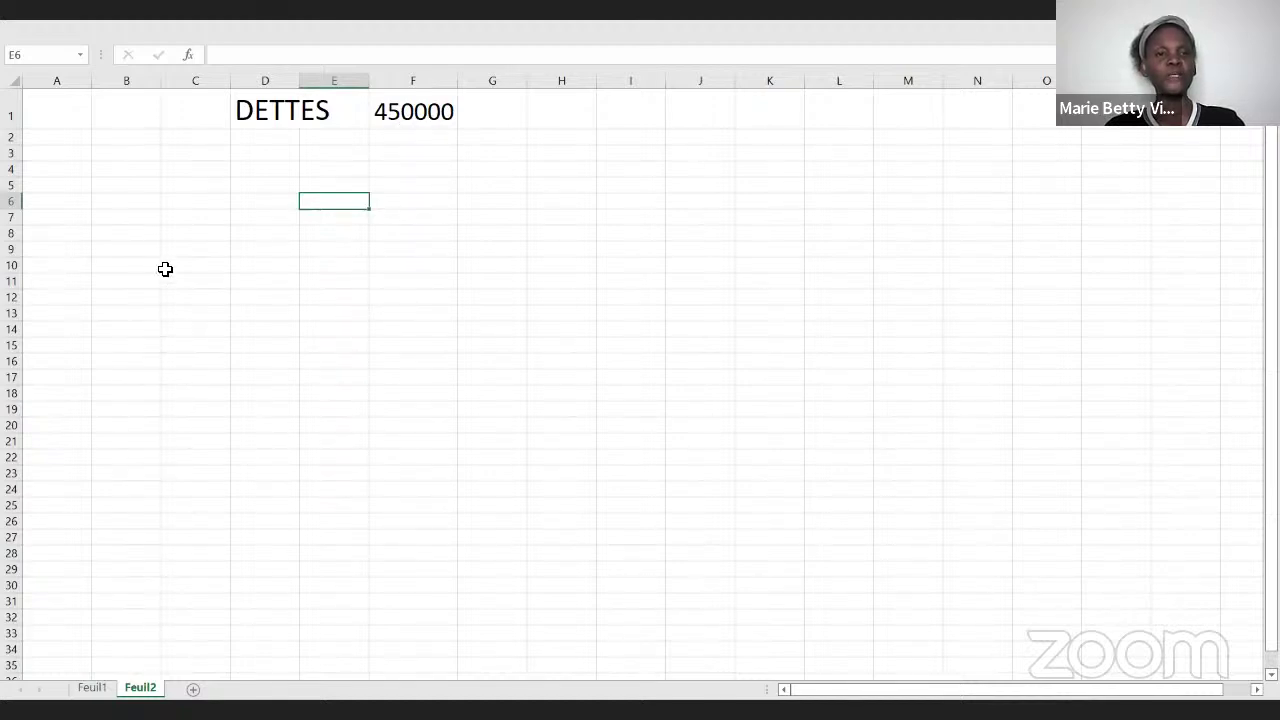
{"action": "left_click", "coordinate": [143, 143]}
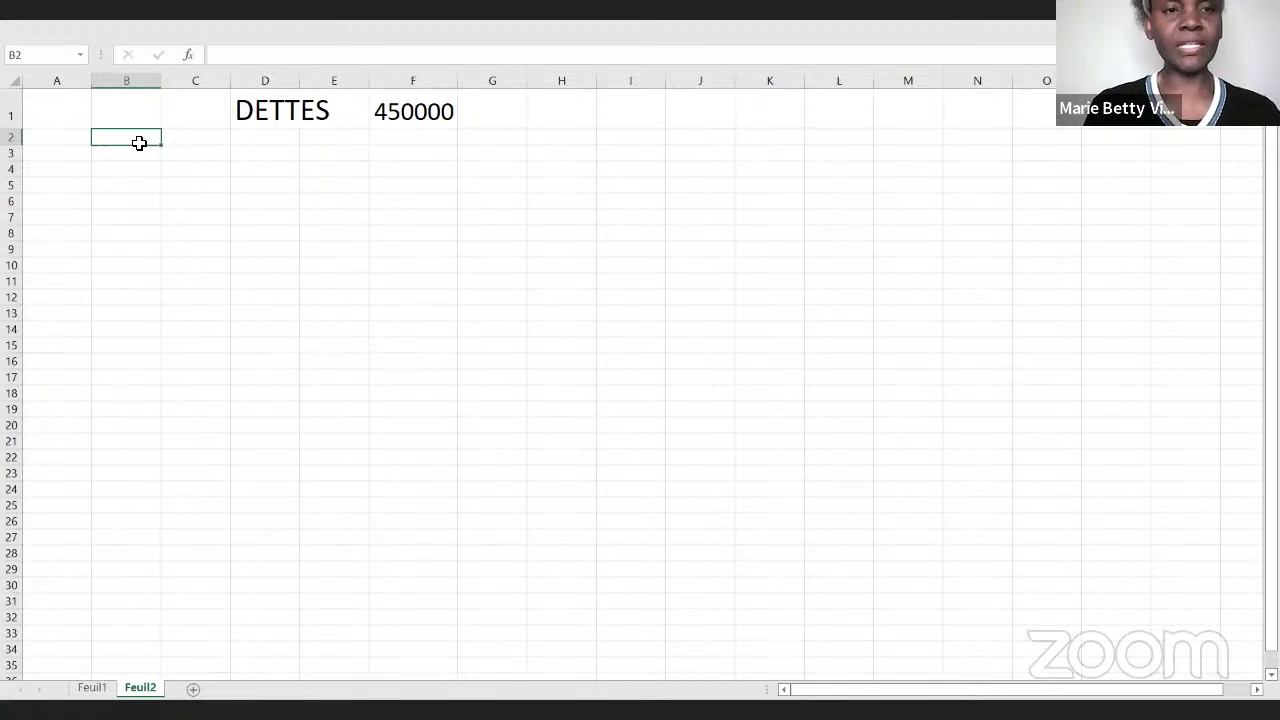
{"action": "type", "text": "Ac"}
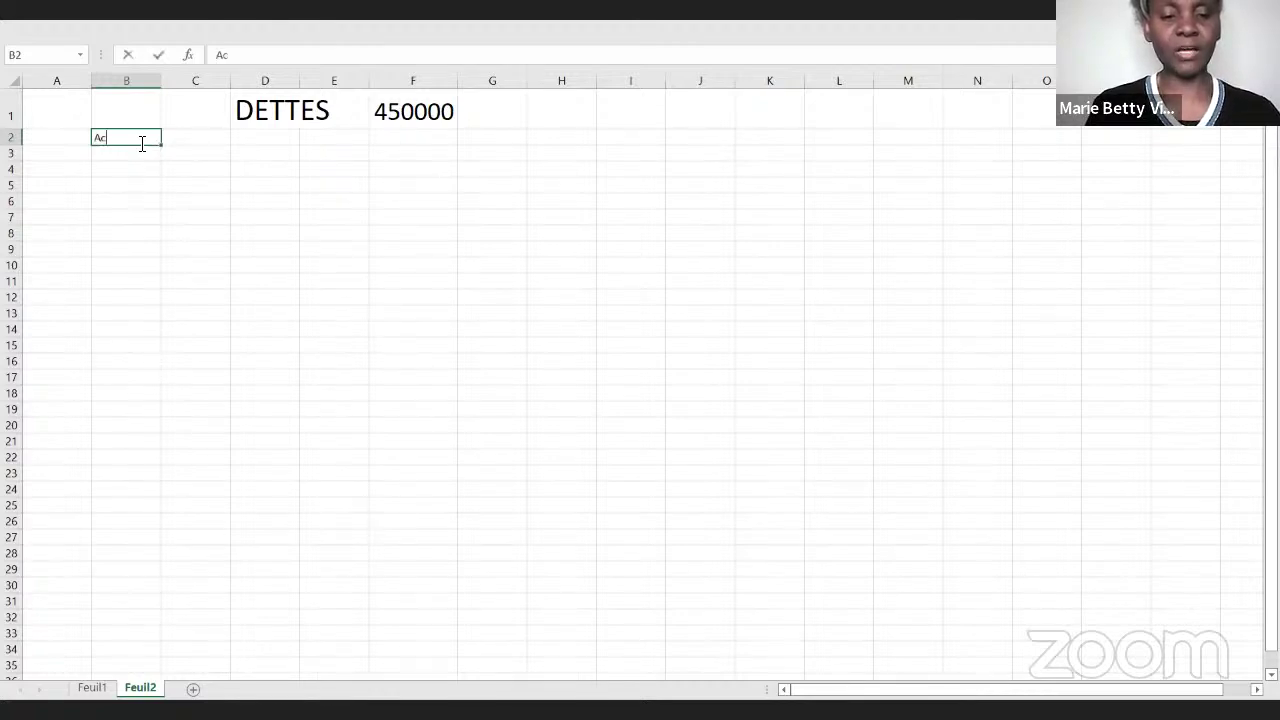
{"action": "type", "text": "ahat"}
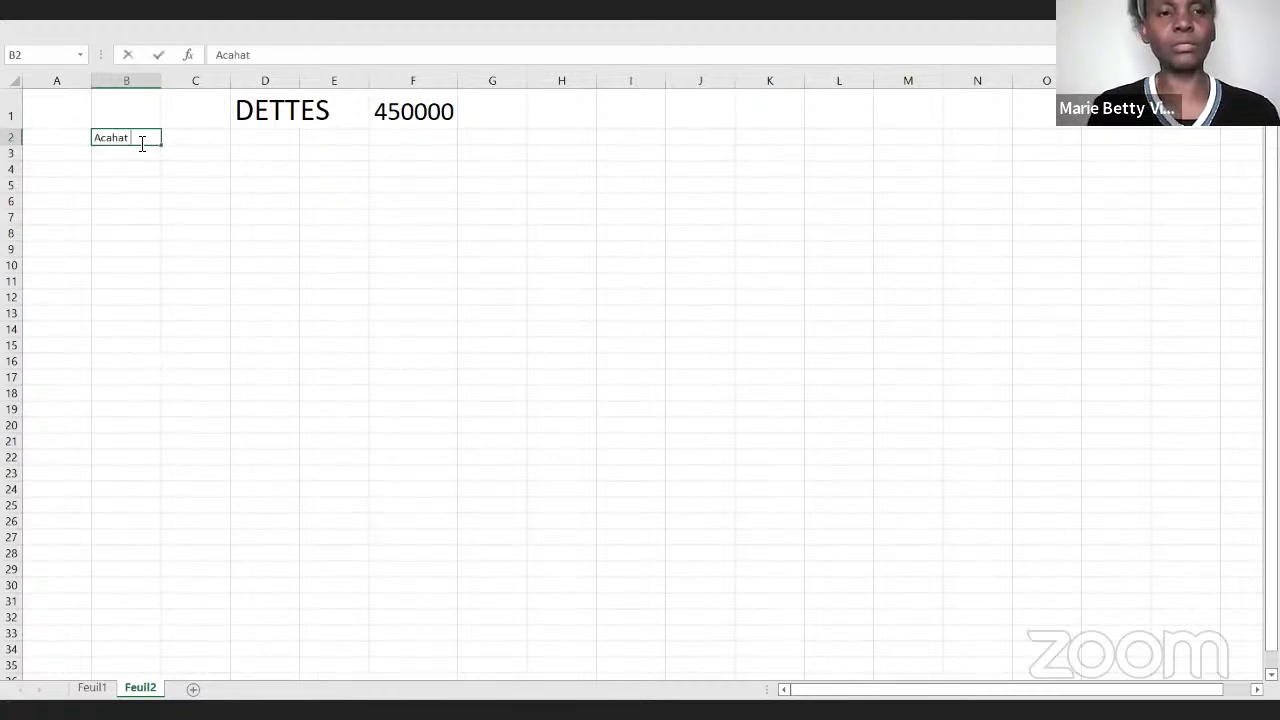
{"action": "type", "text": " de maison"}
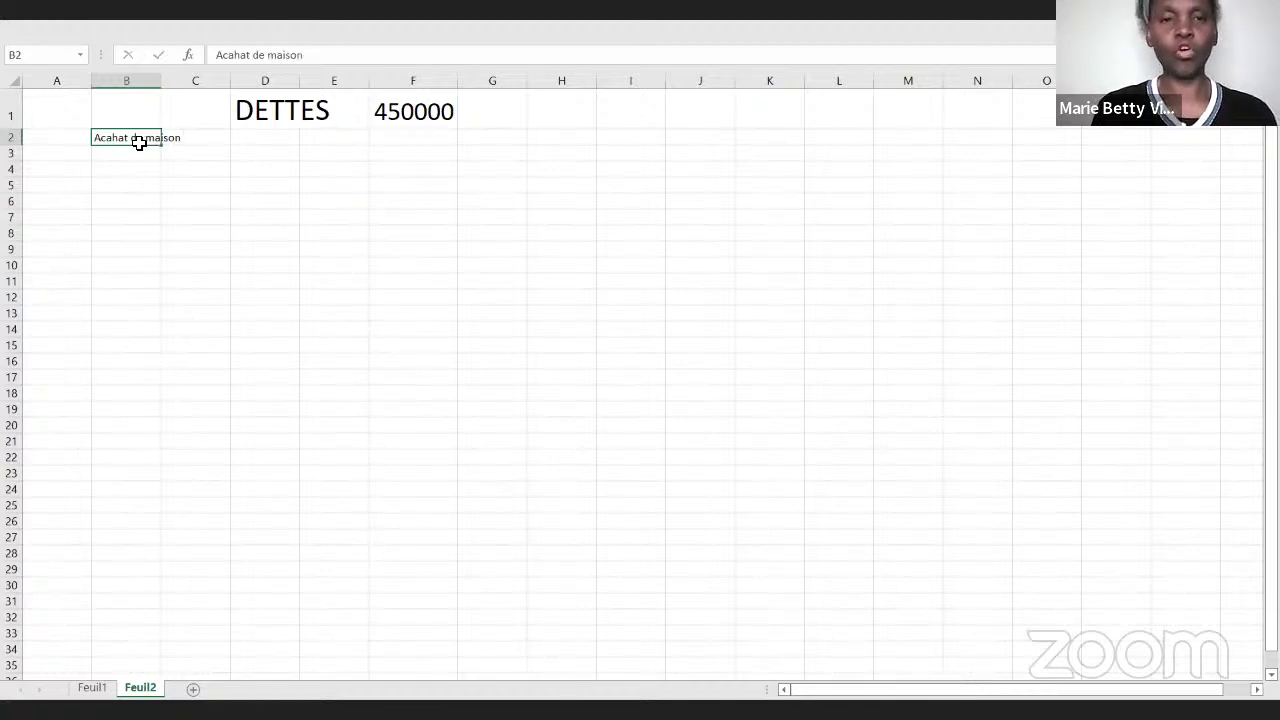
{"action": "key", "text": "Tab"}
{"action": "key", "text": "Tab"}
{"action": "key", "text": "Tab"}
{"action": "key", "text": "Tab"}
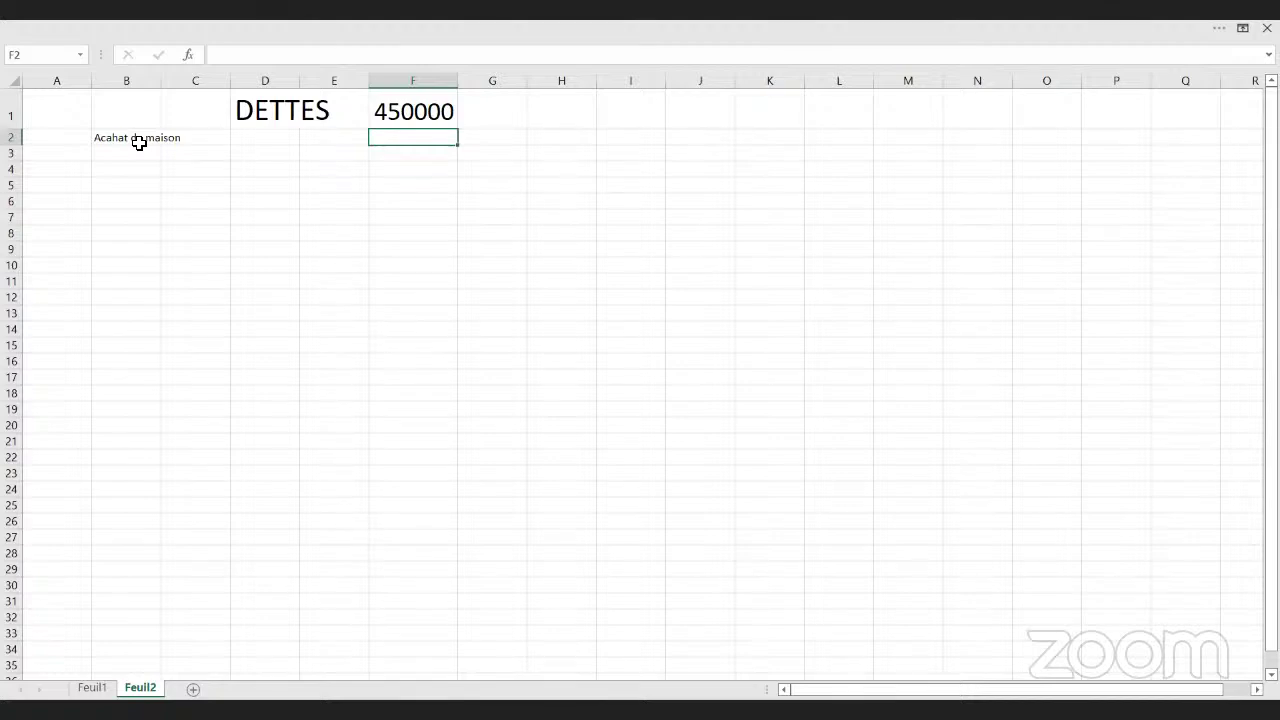
{"action": "type", "text": "350"}
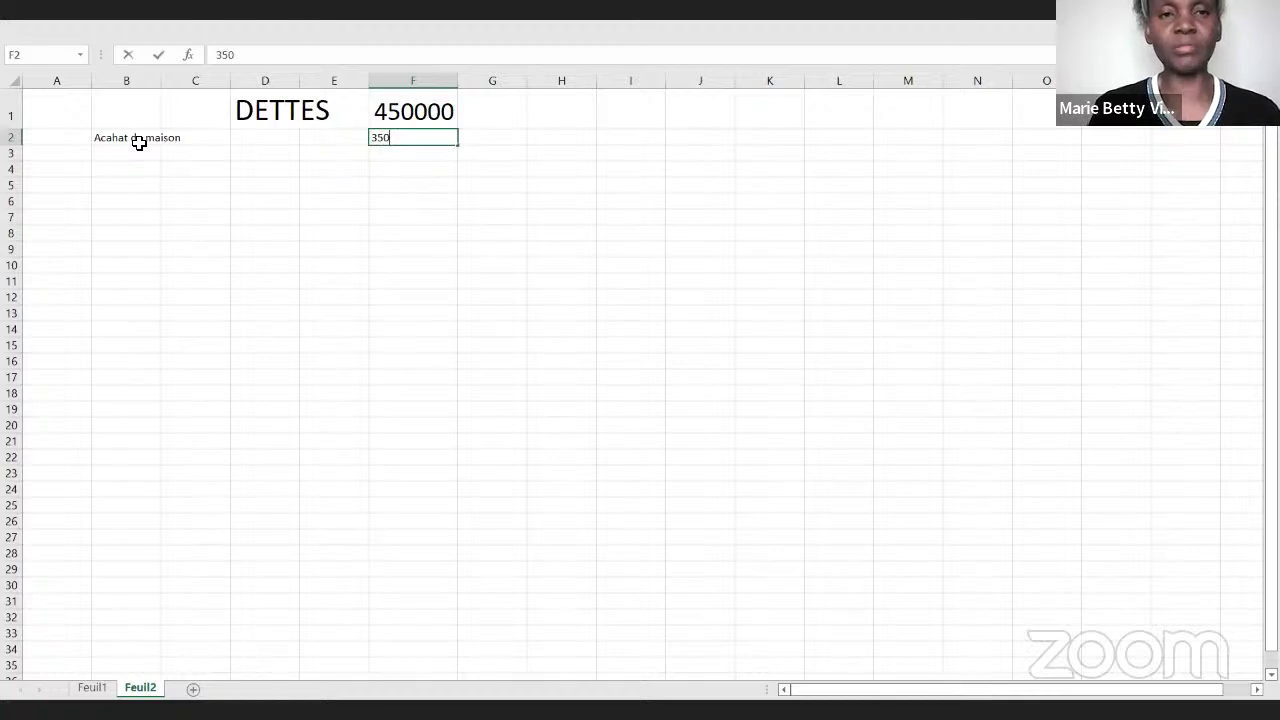
{"action": "type", "text": "000"}
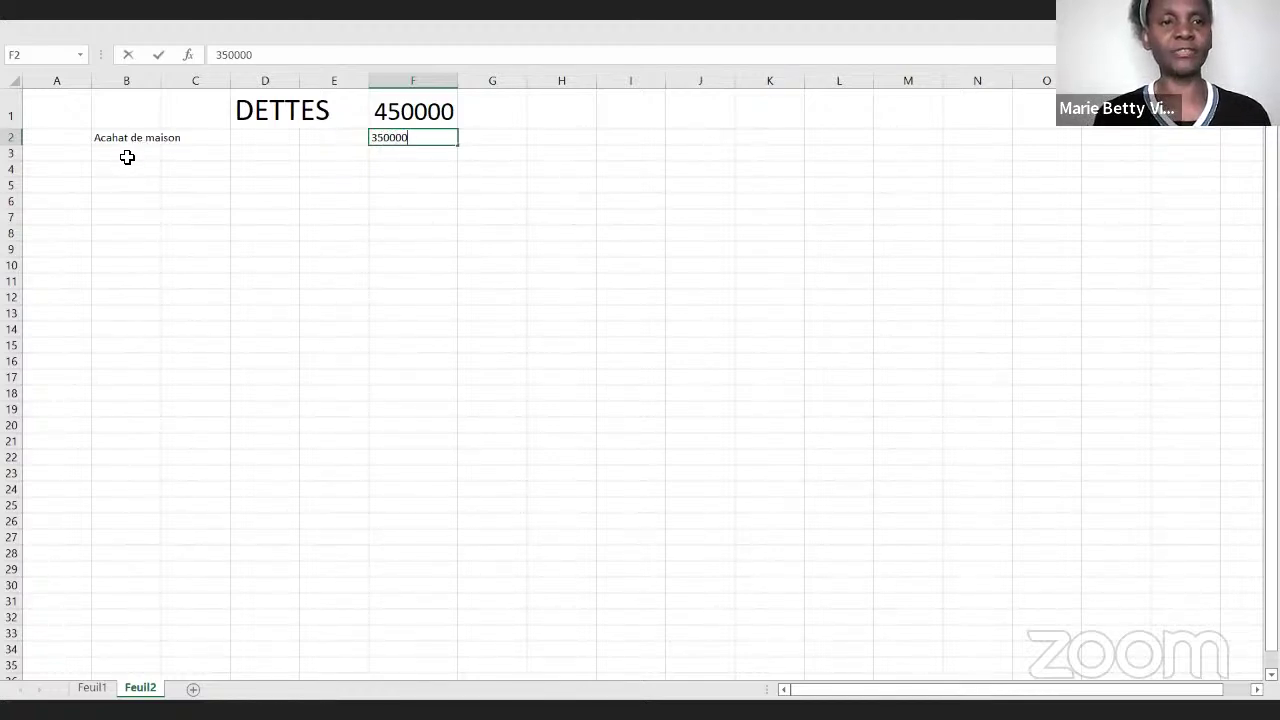
- Add the debt "Cartes de crédit BNC" in B3 with the amount 2500 in F3
{"action": "left_click", "coordinate": [127, 157]}
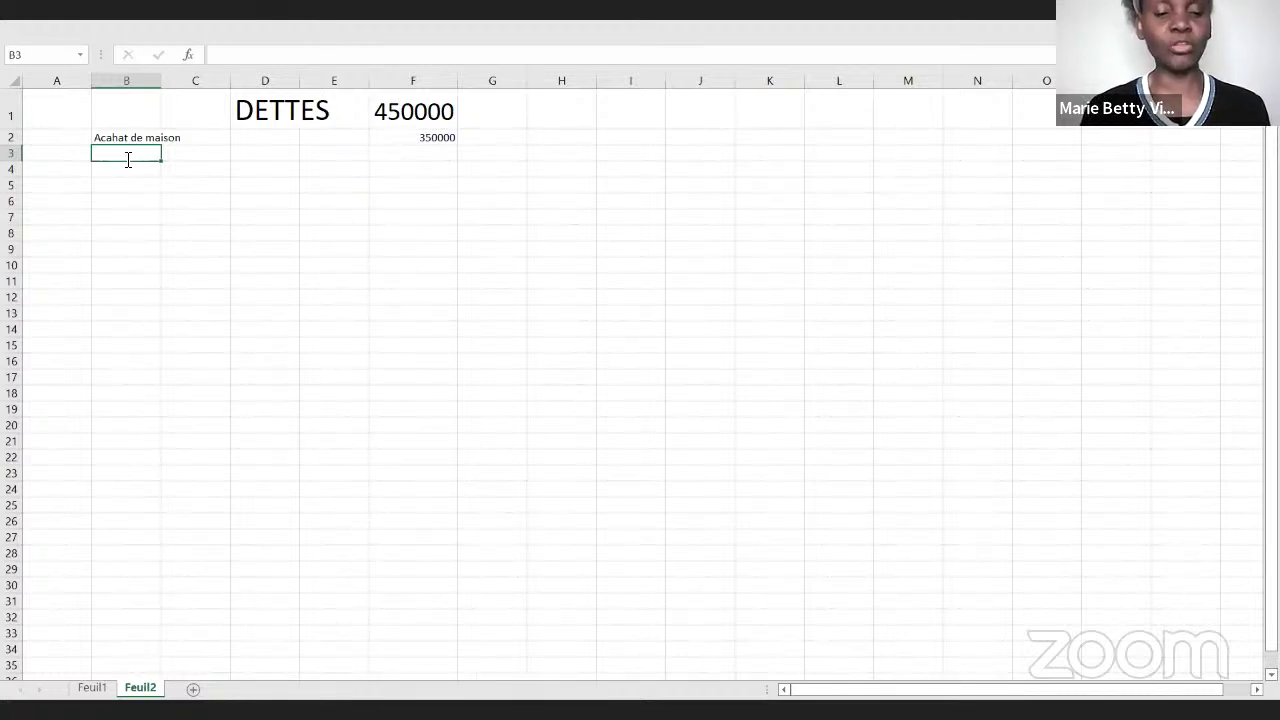
{"action": "type", "text": "Cartes de cr"}
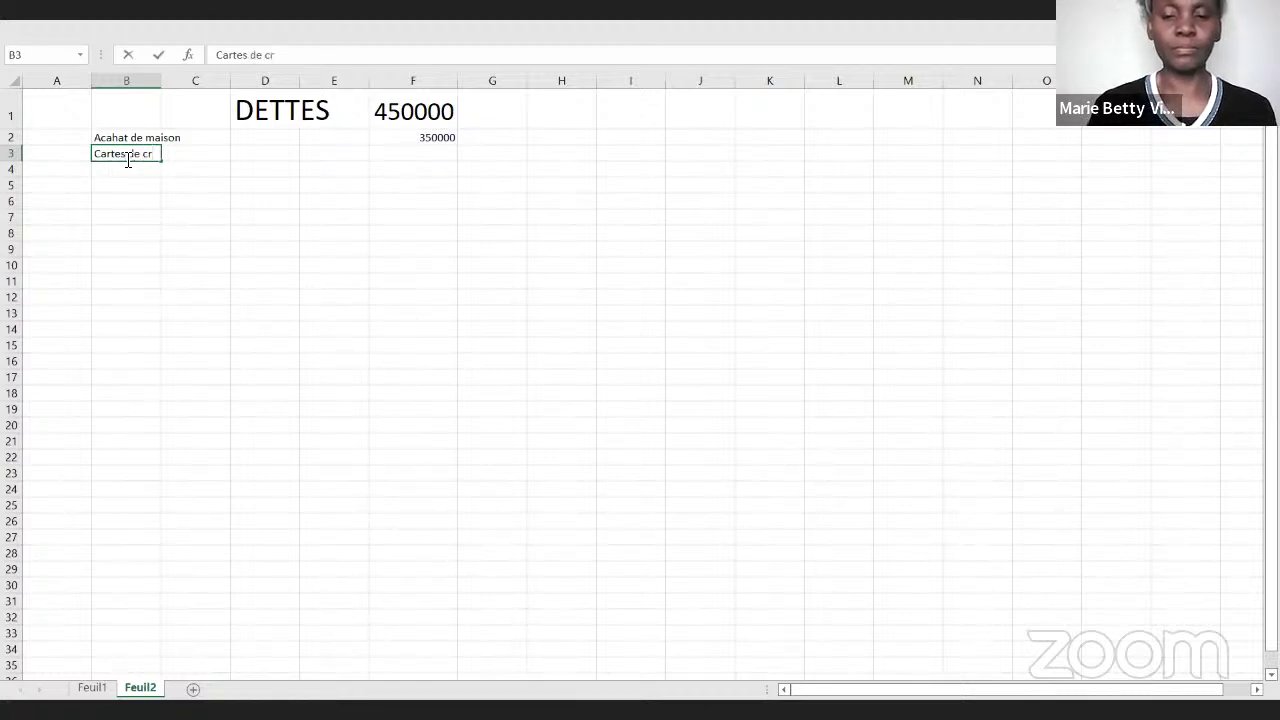
{"action": "type", "text": "édit"}
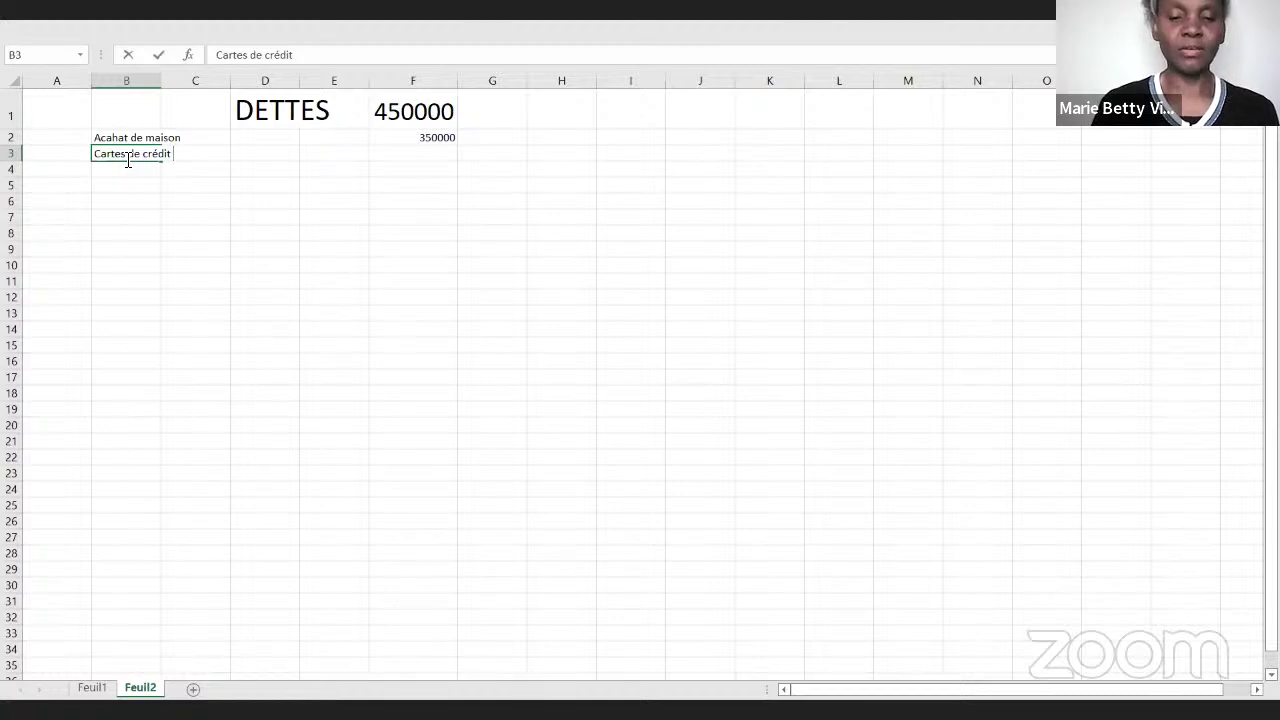
{"action": "type", "text": "B"}
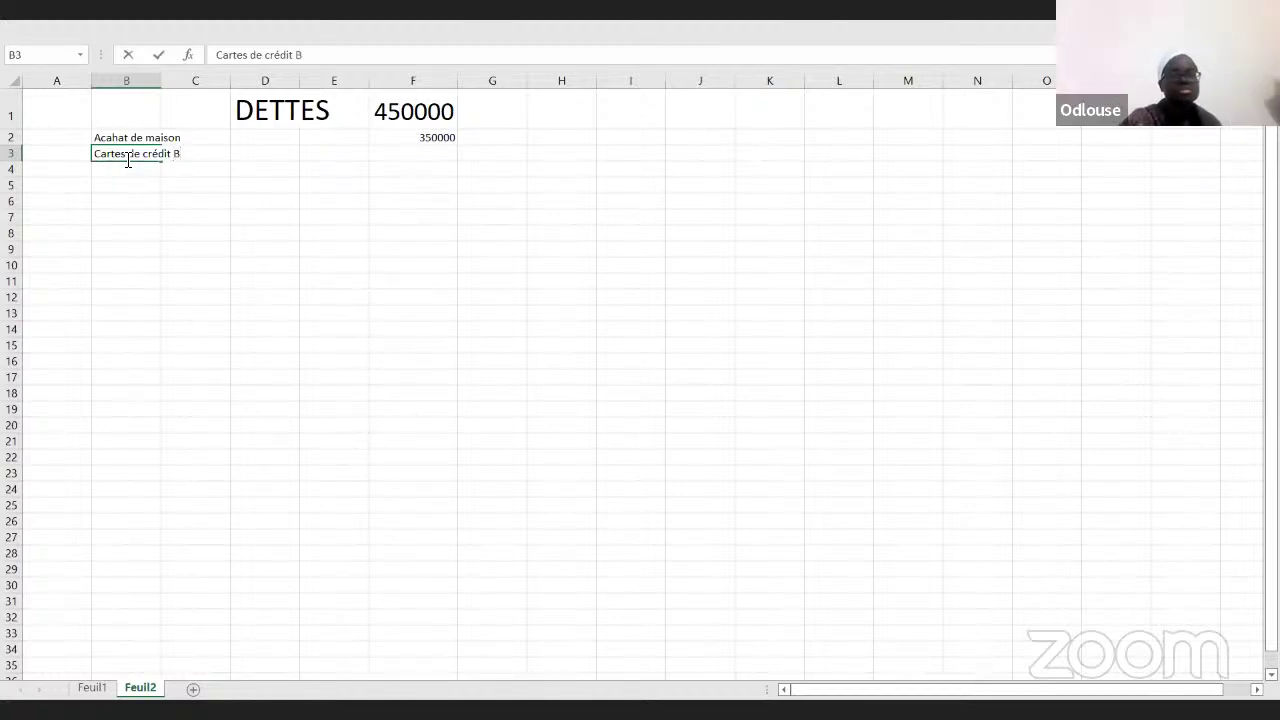
{"action": "type", "text": "NC"}
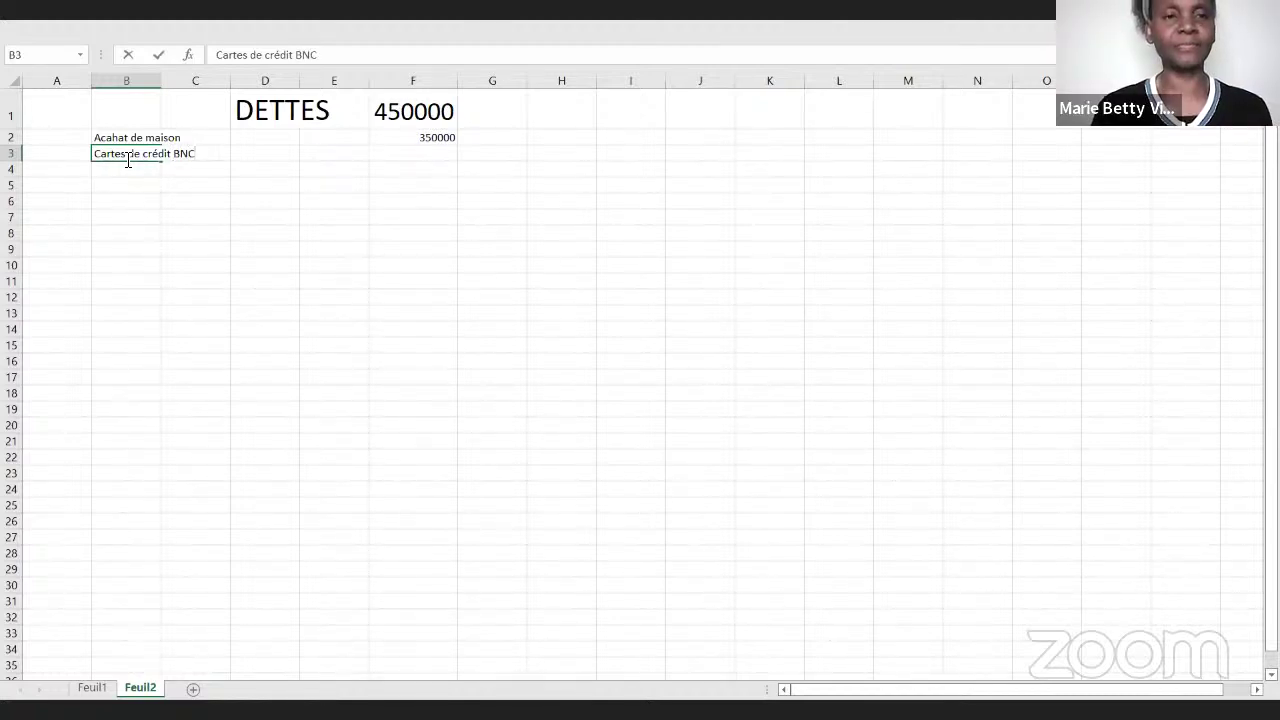
{"action": "left_click", "coordinate": [419, 161]}
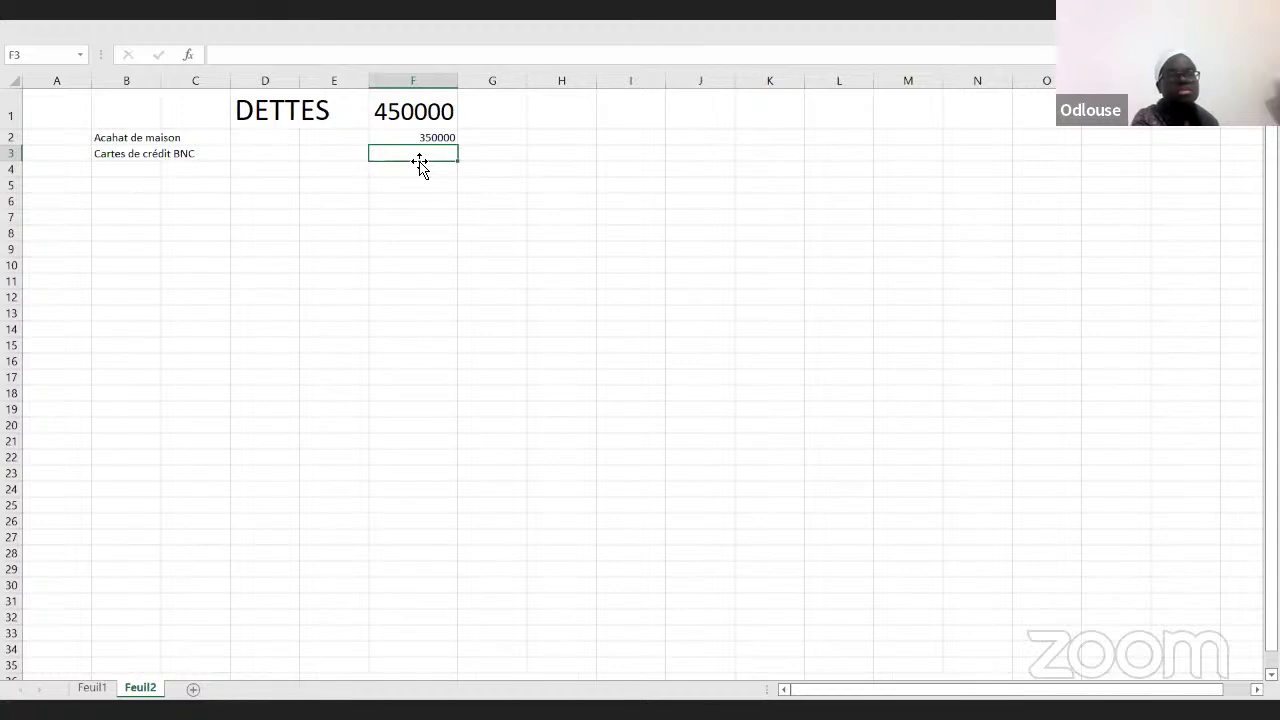
{"action": "type", "text": "2500"}
{"action": "key", "text": "Return"}
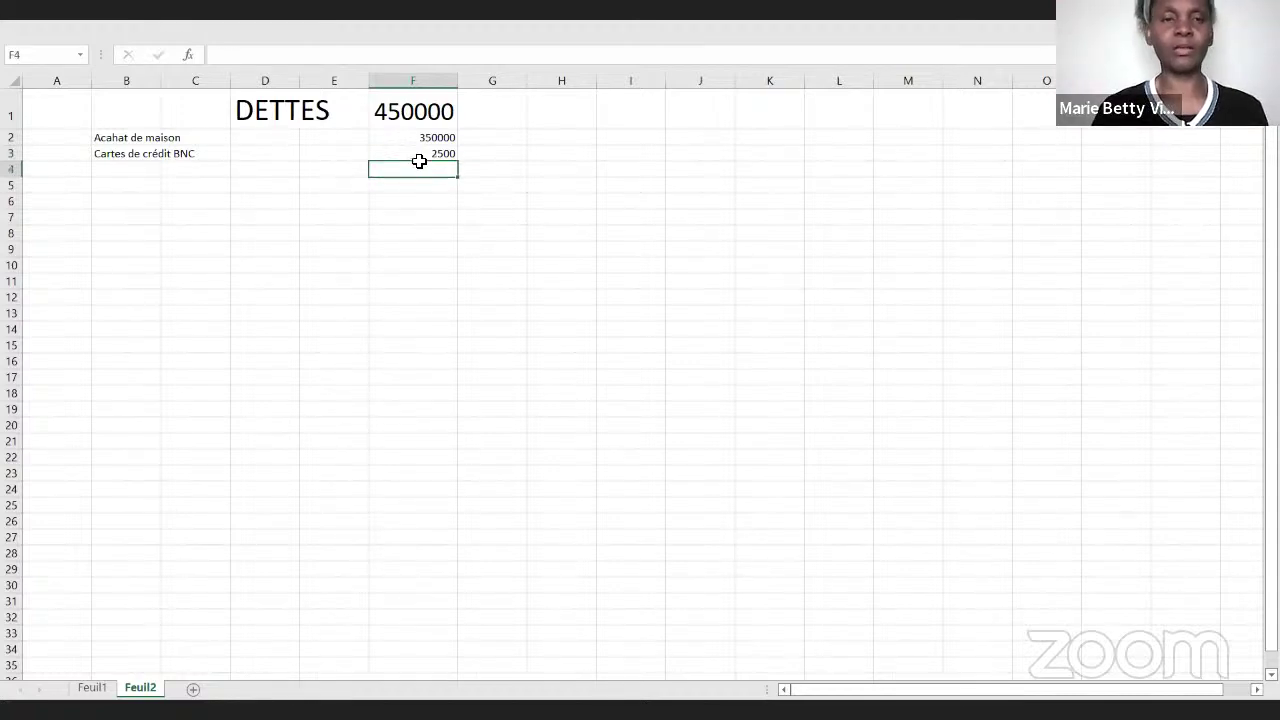
- Enter "Cartes de CréditBMO" in B4 as the next debt in the list
{"action": "left_click", "coordinate": [131, 172]}
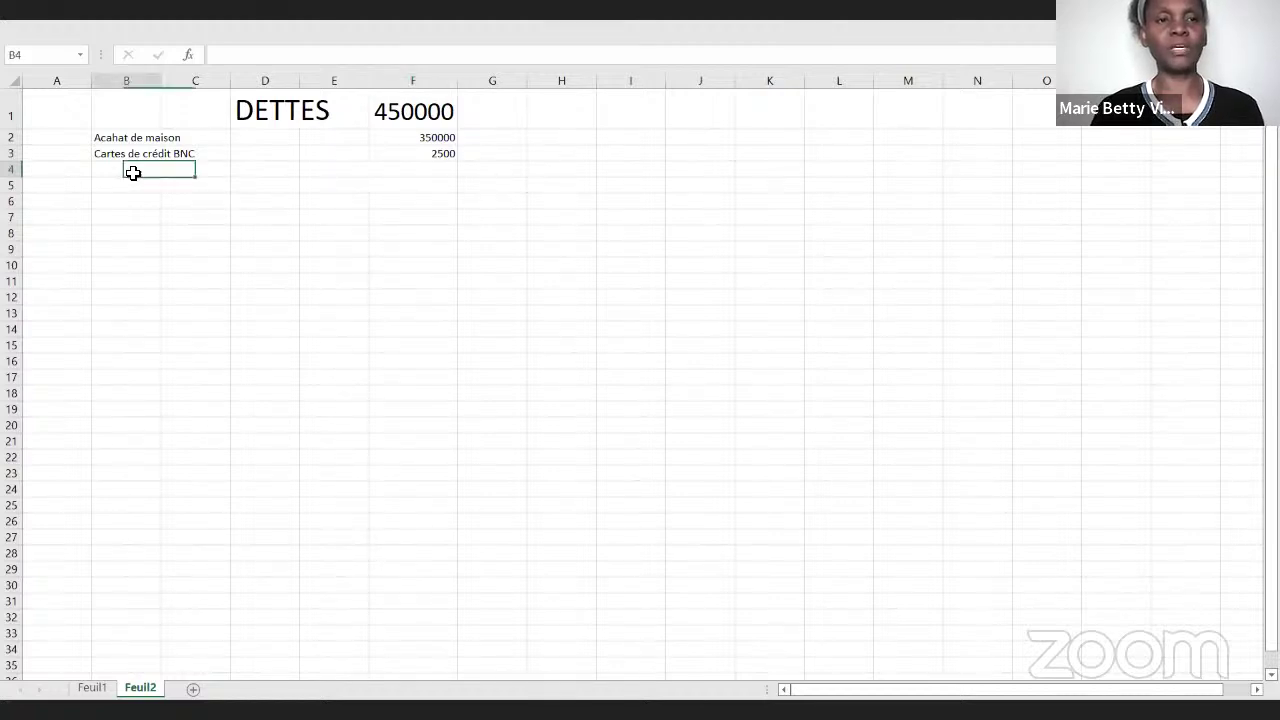
{"action": "type", "text": "Cartes"}
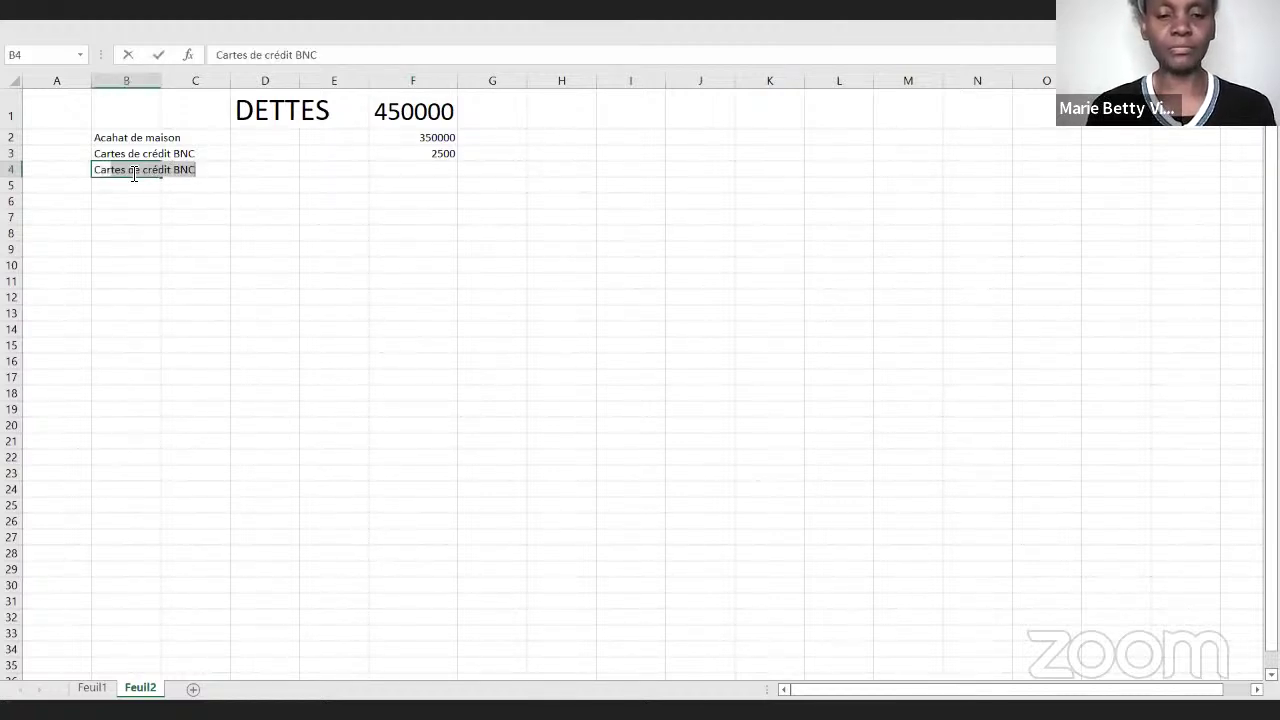
{"action": "type", "text": " de "}
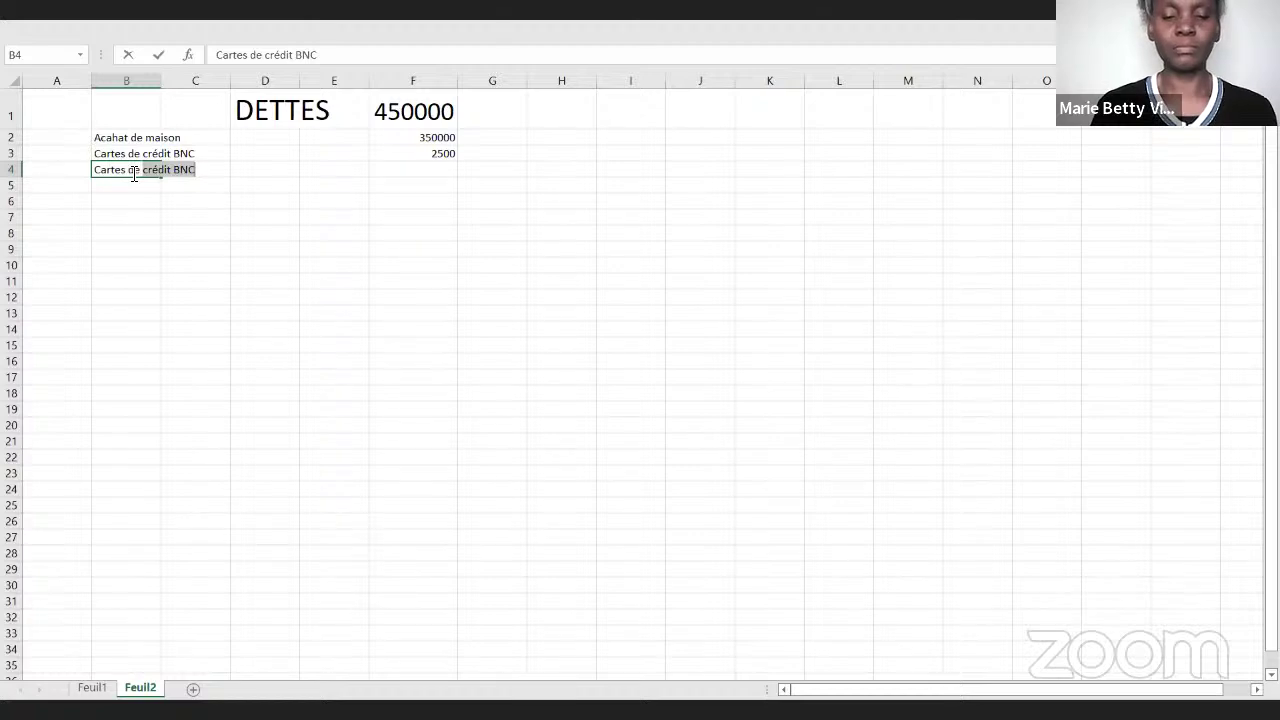
{"action": "type", "text": "Crédi"}
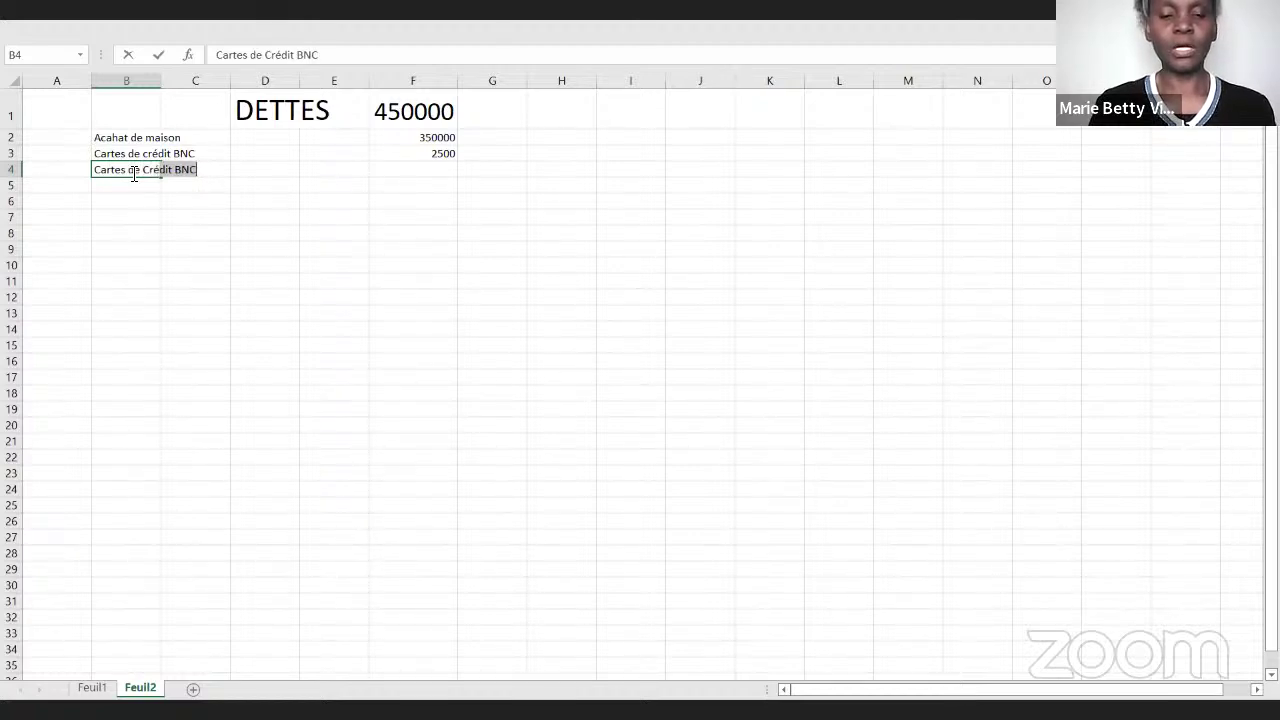
{"action": "type", "text": "t"}
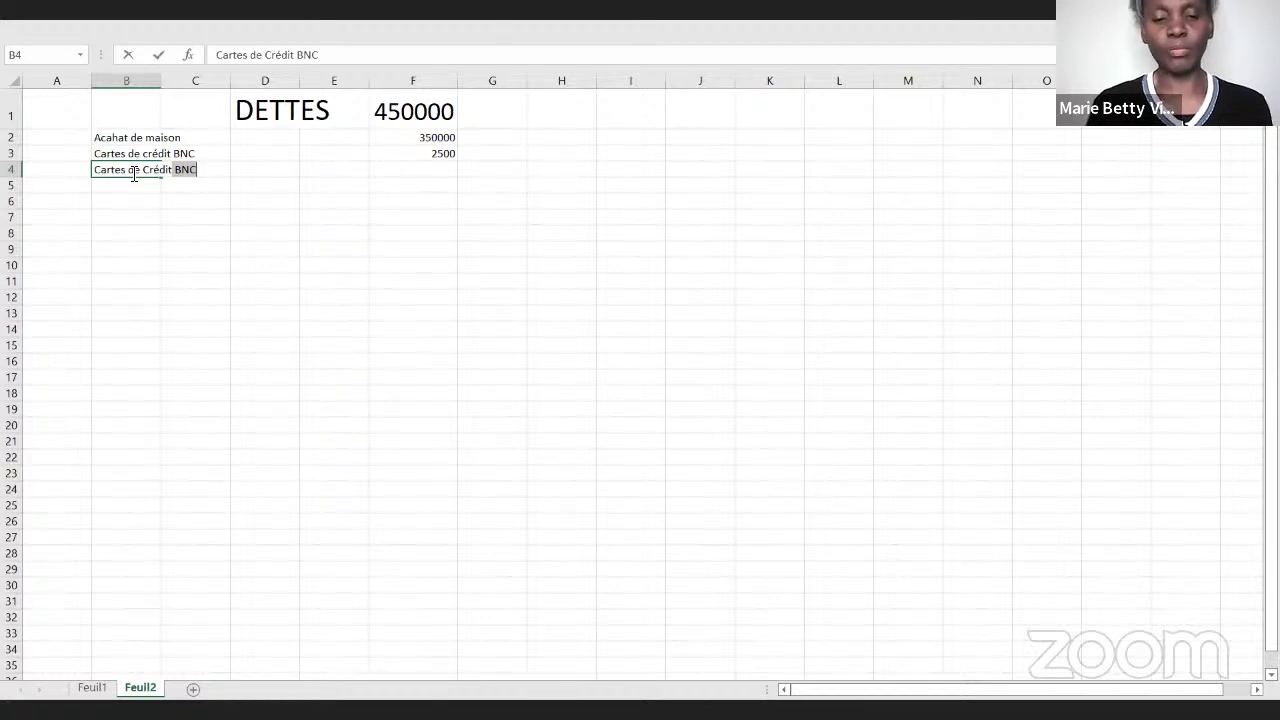
{"action": "key", "text": "BackSpace"}
{"action": "type", "text": "BMO"}
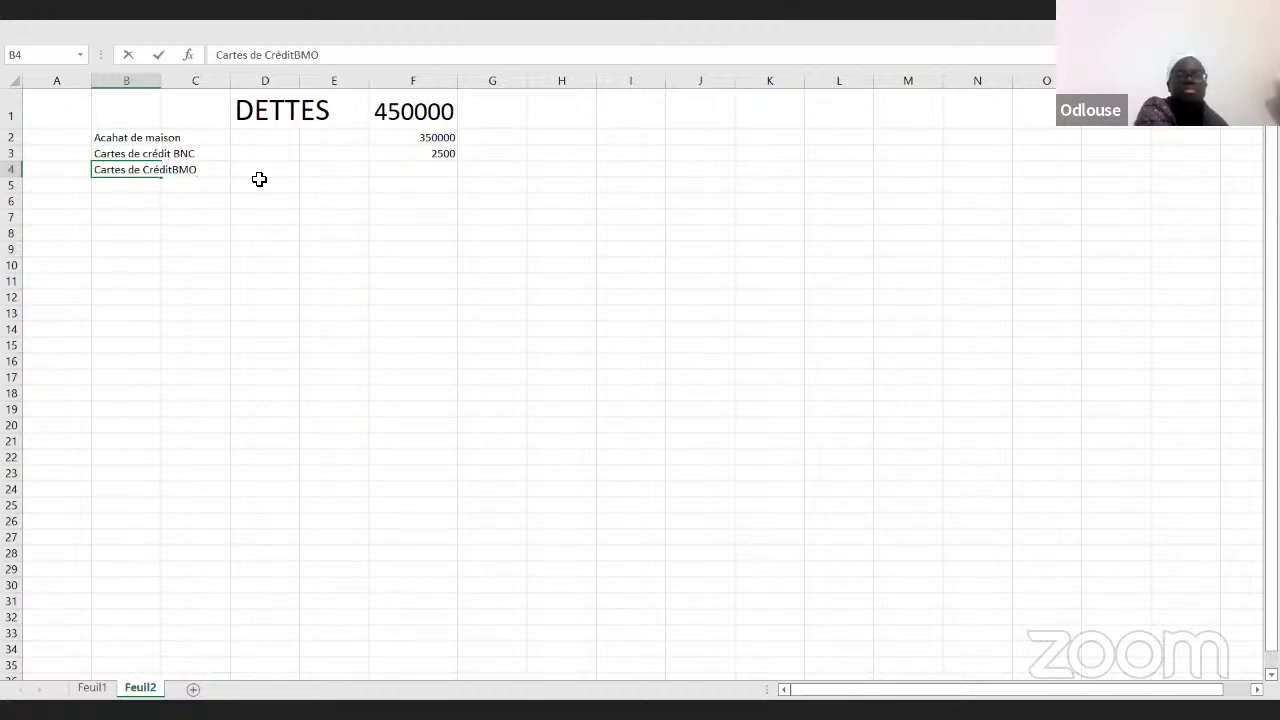
- Enter 9500 in F4 as the amount of the BMO credit card debt
{"action": "key", "text": "Right"}
{"action": "key", "text": "Right"}
{"action": "key", "text": "Right"}
{"action": "key", "text": "Right"}
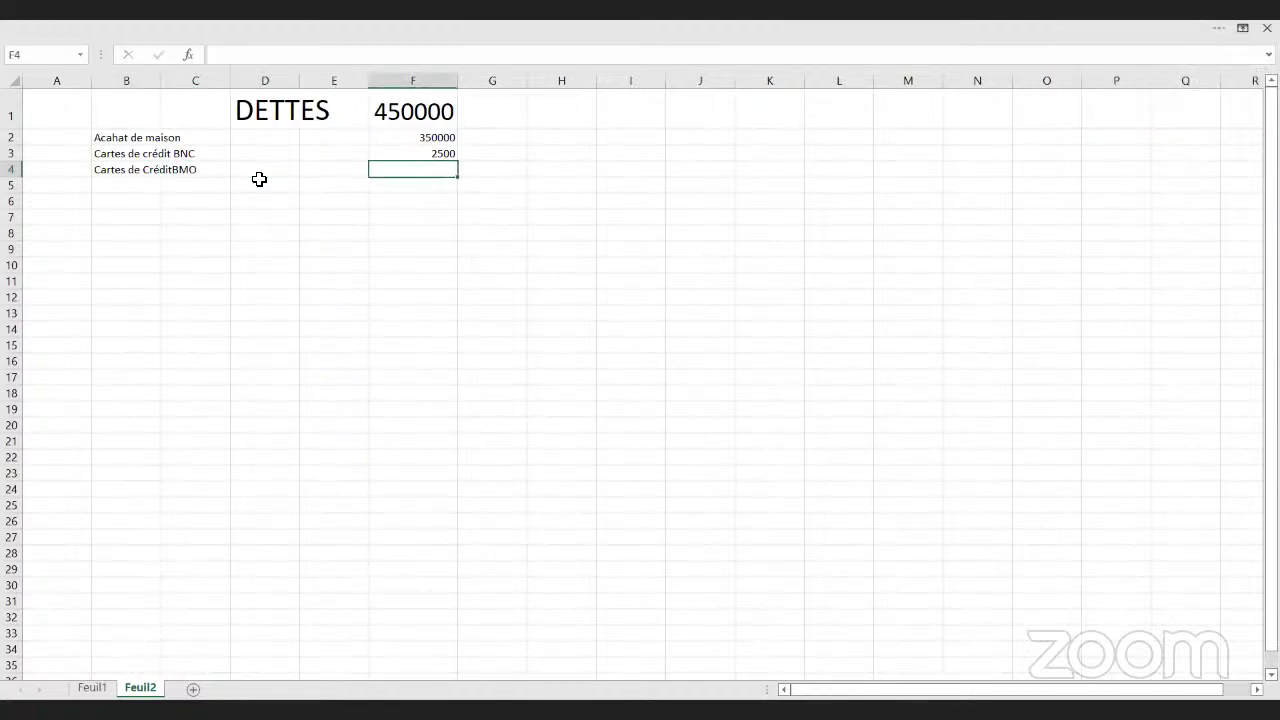
{"action": "type", "text": "9500"}
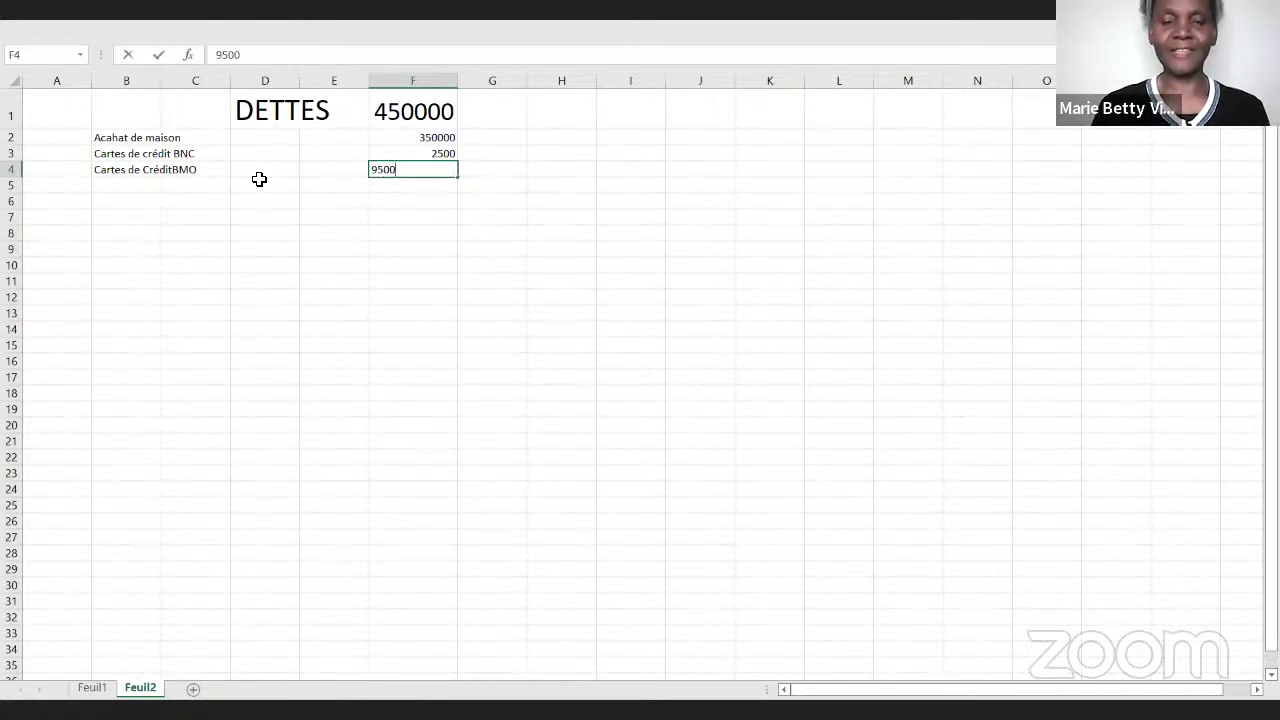
{"action": "key", "text": "Return"}
- Enter "Marge de crédit" in B5 below the credit card debts
{"action": "key", "text": "Left"}
{"action": "key", "text": "Left"}
{"action": "key", "text": "Left"}
{"action": "key", "text": "Left"}
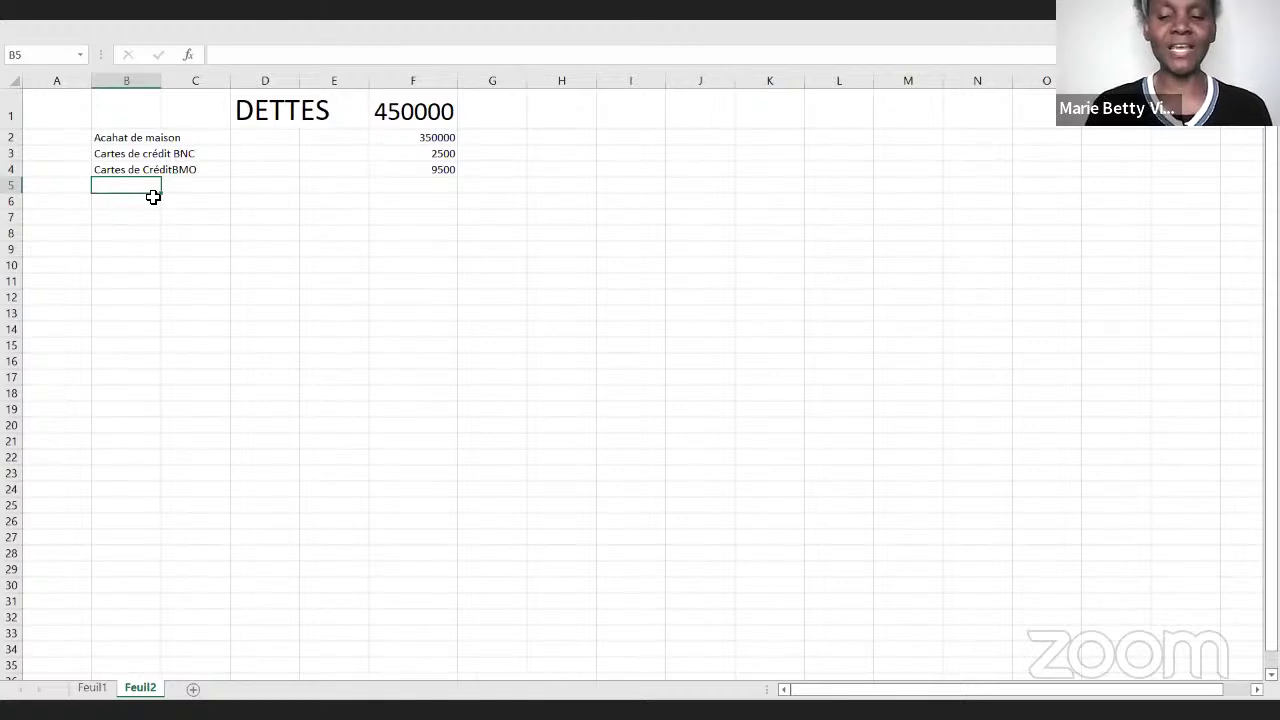
{"action": "type", "text": "Marc"}
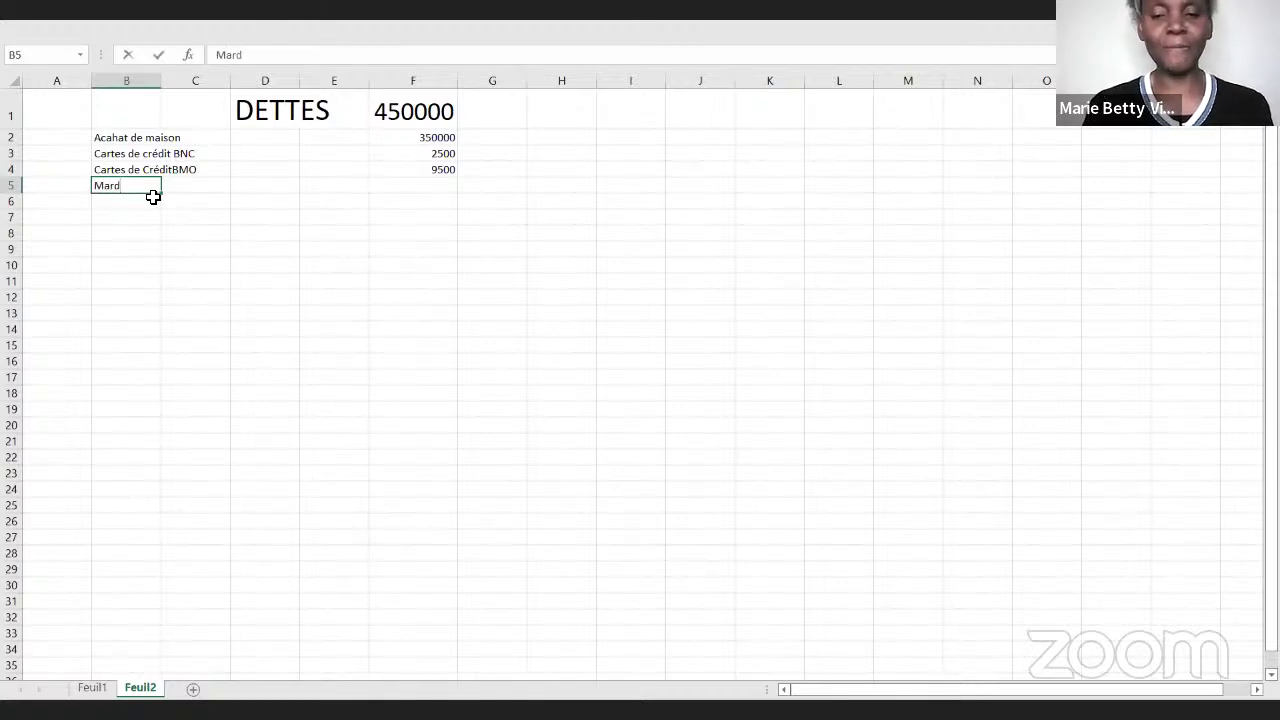
{"action": "key", "text": "BackSpace"}
{"action": "type", "text": "ge de"}
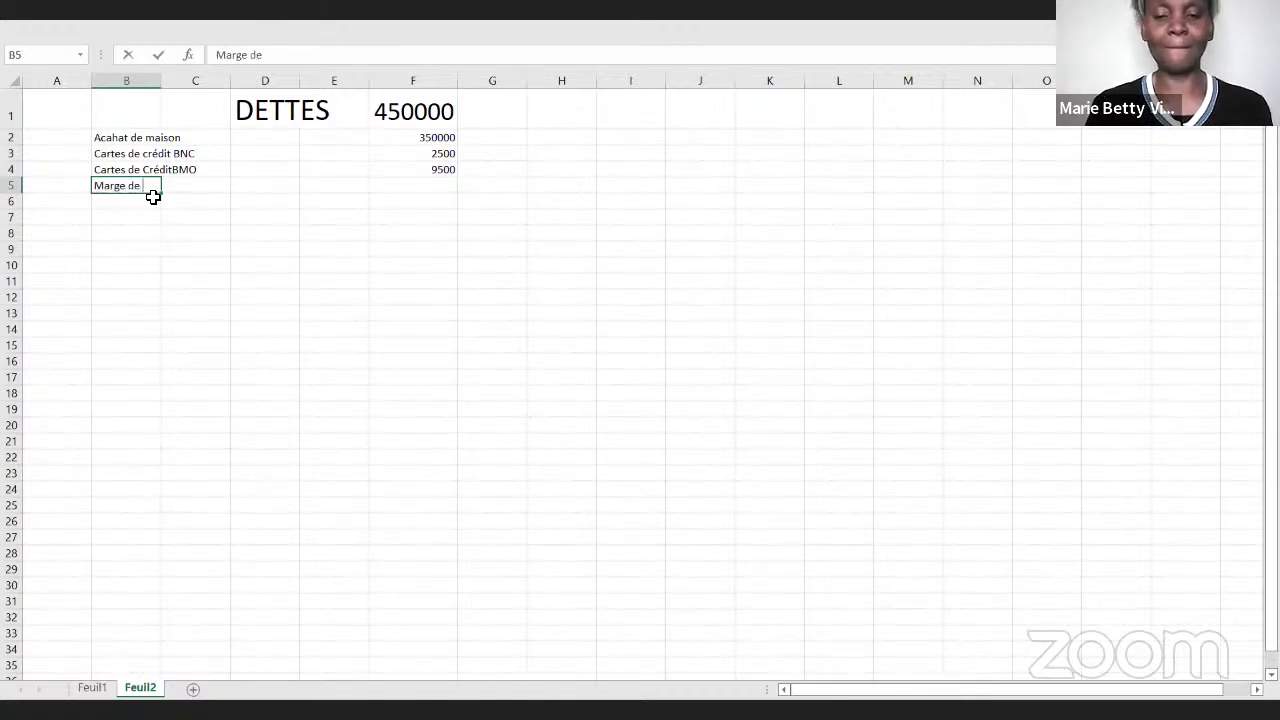
{"action": "type", "text": " crédit"}
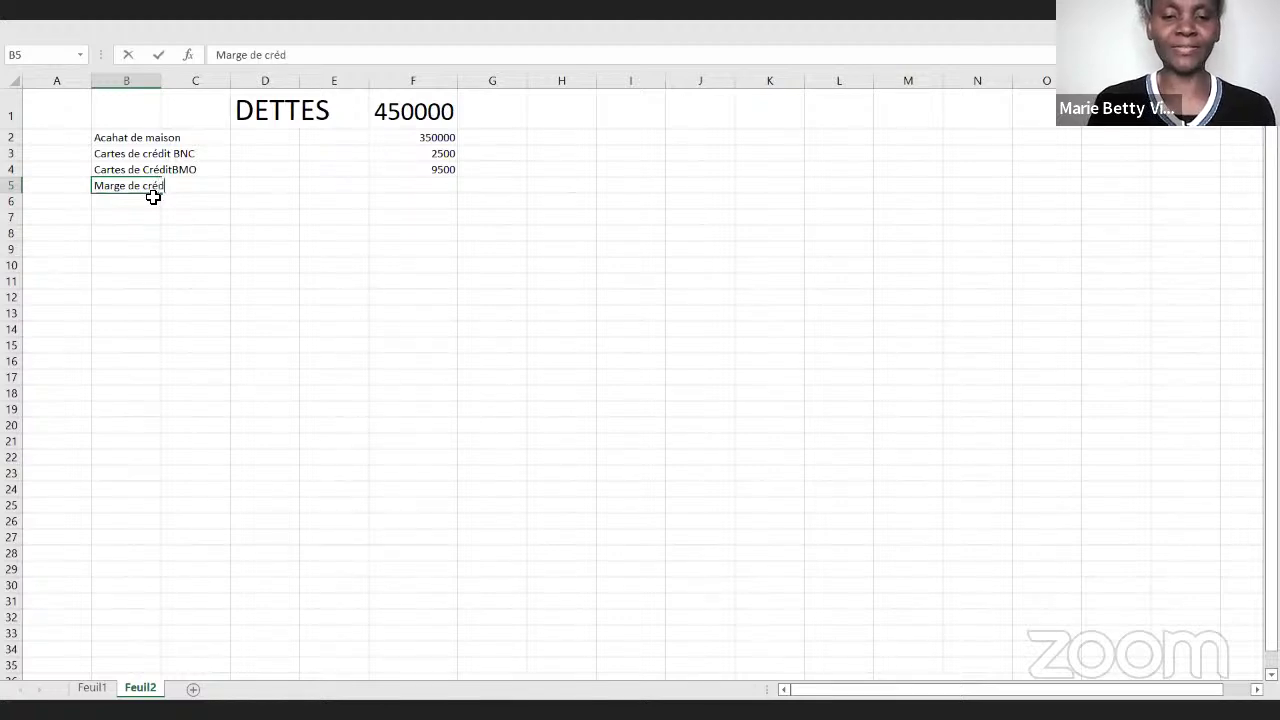
- Enter 5000 in F5 as the amount of the Marge de crédit debt
{"action": "key", "text": "Tab"}
{"action": "key", "text": "Tab"}
{"action": "key", "text": "Tab"}
{"action": "key", "text": "Tab"}
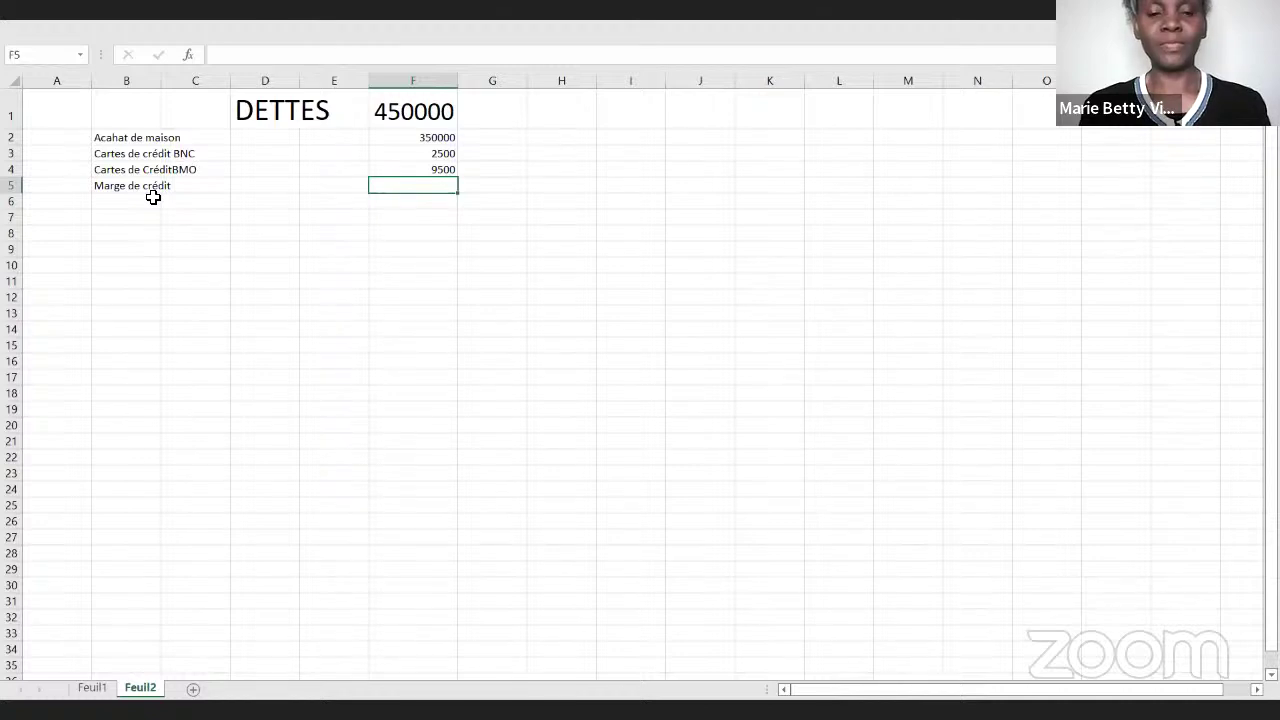
{"action": "type", "text": "5000"}
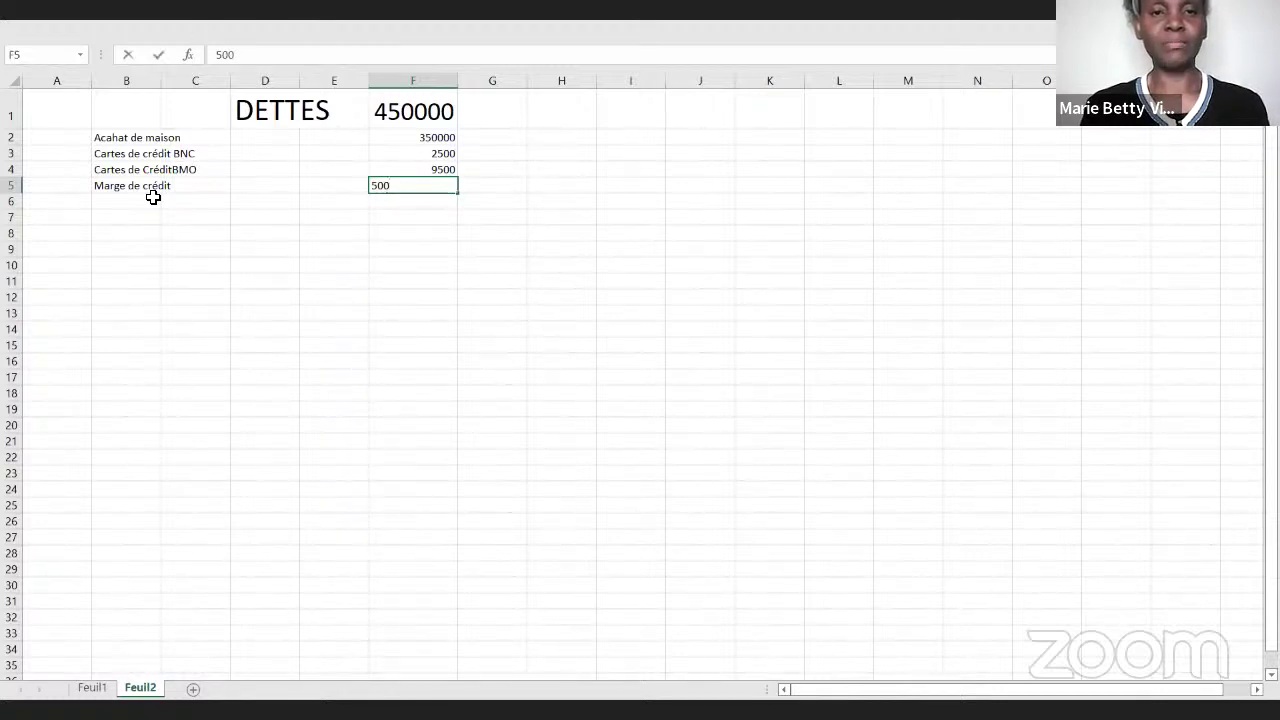
{"action": "key", "text": "BackSpace"}
{"action": "key", "text": "BackSpace"}
{"action": "key", "text": "BackSpace"}
{"action": "key", "text": "BackSpace"}
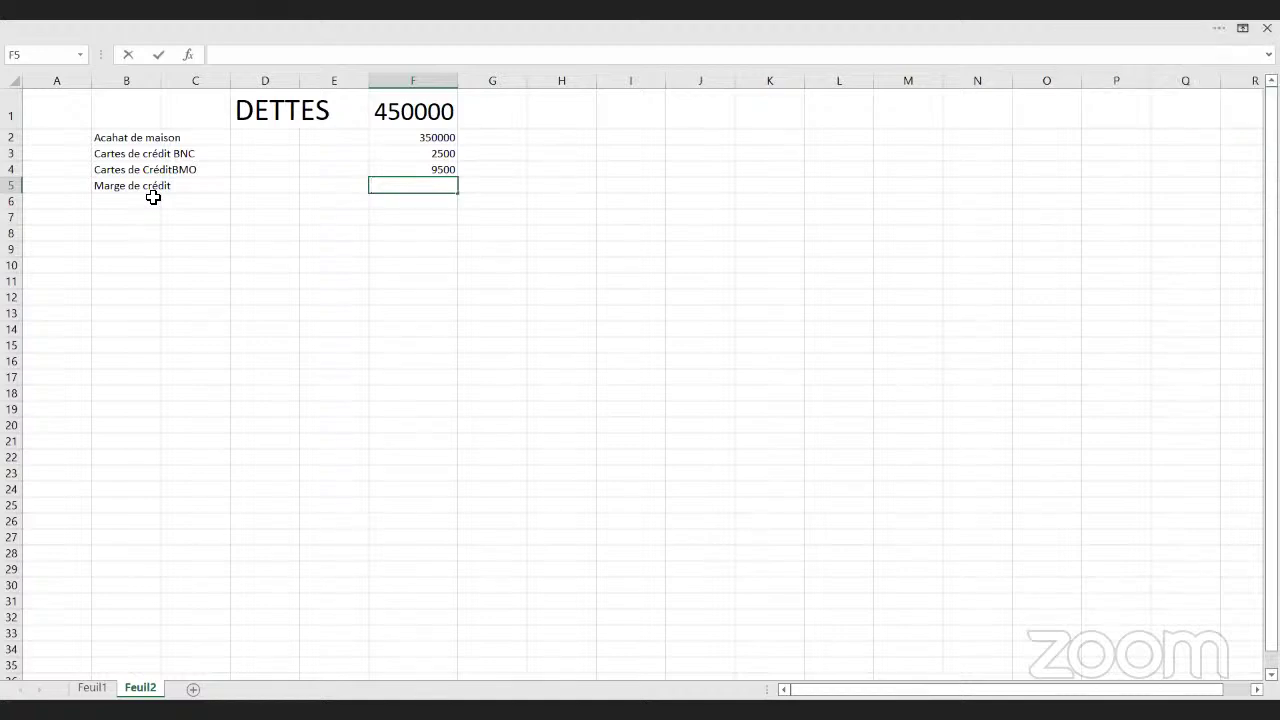
{"action": "type", "text": "5000"}
{"action": "key", "text": "Return"}
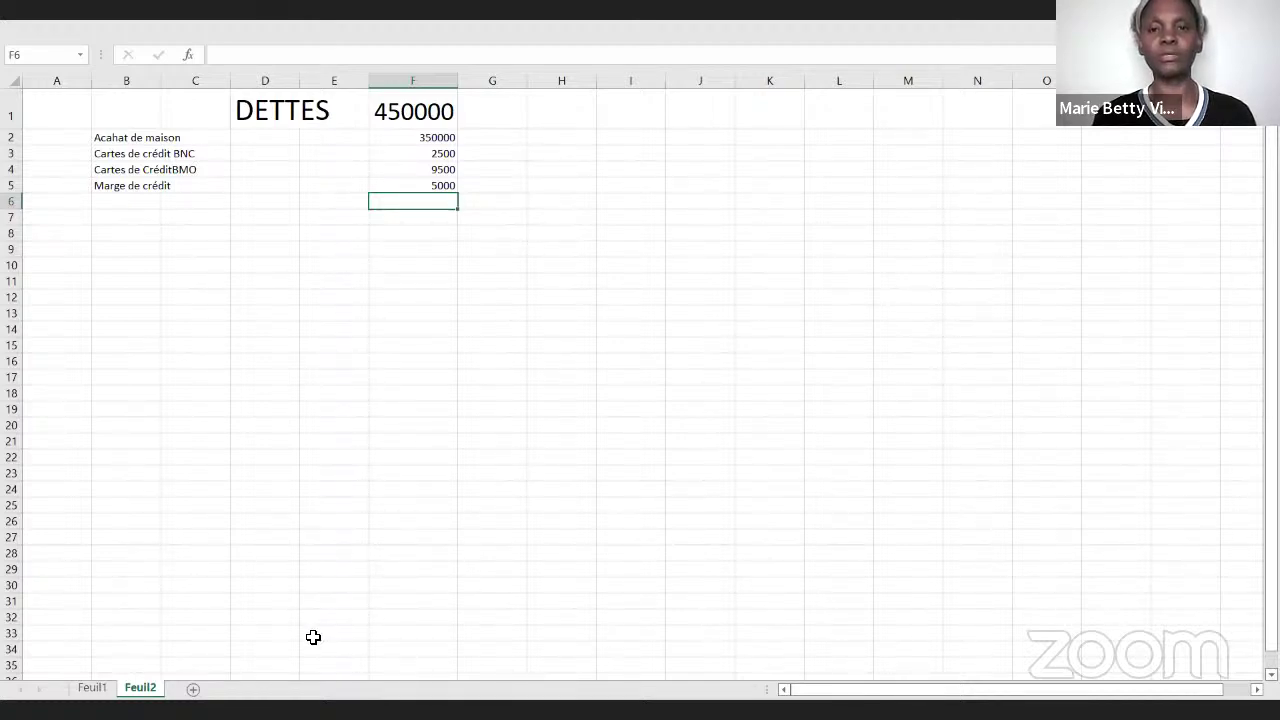
- Set the font size of the debt list range A2:H12 to 28
{"action": "scroll", "coordinate": [615, 409], "scroll_direction": "down", "scroll_amount": 4}
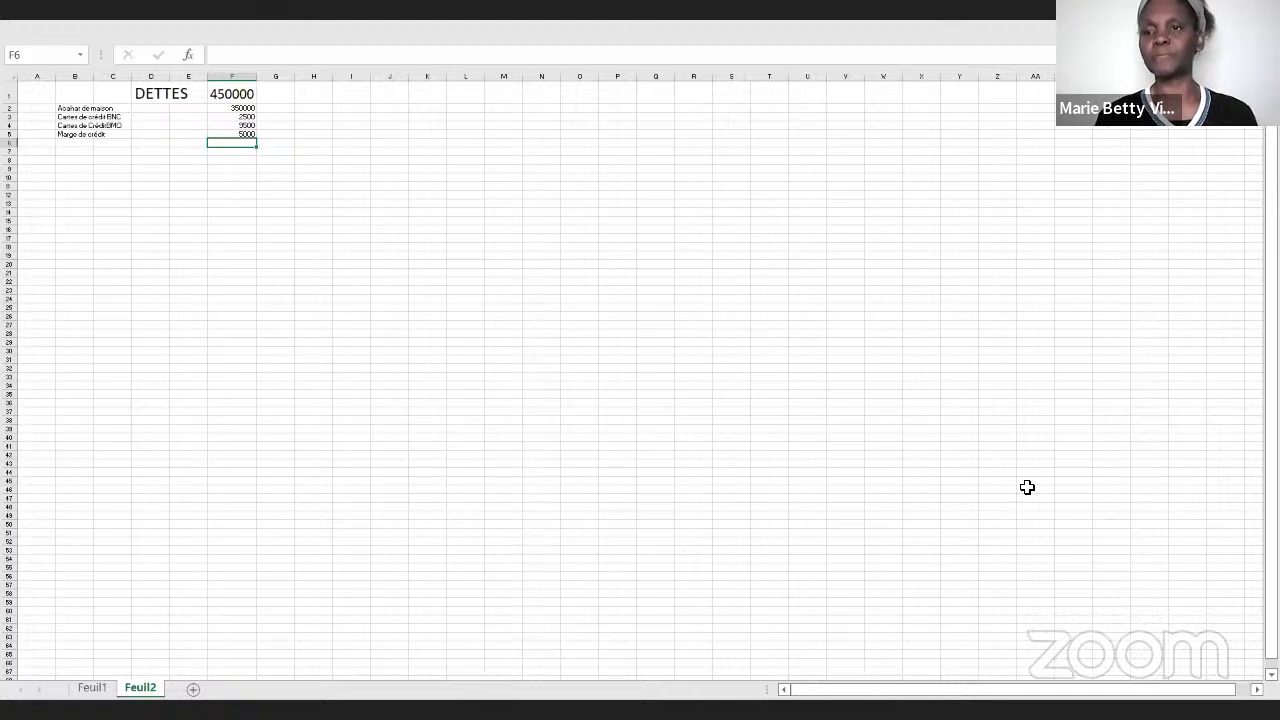
{"action": "left_click_drag", "start_coordinate": [1271, 230], "coordinate": [1271, 232]}
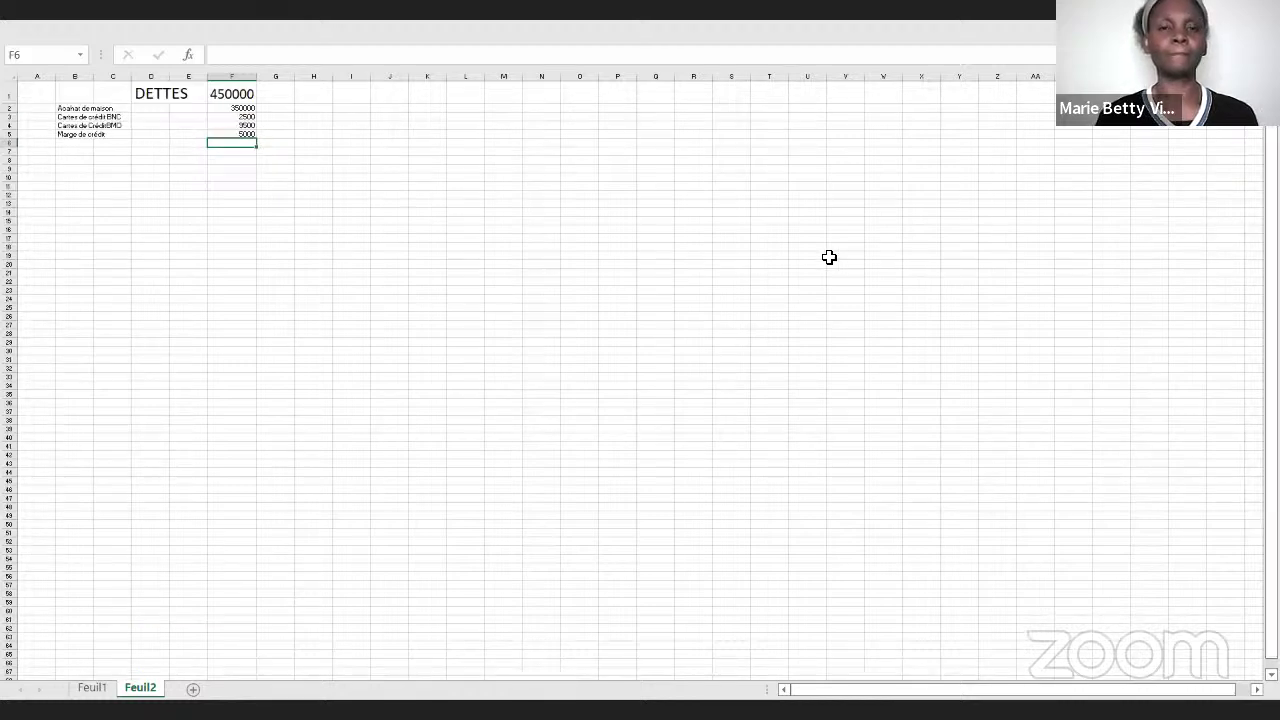
{"action": "left_click_drag", "start_coordinate": [830, 256], "coordinate": [936, 255]}
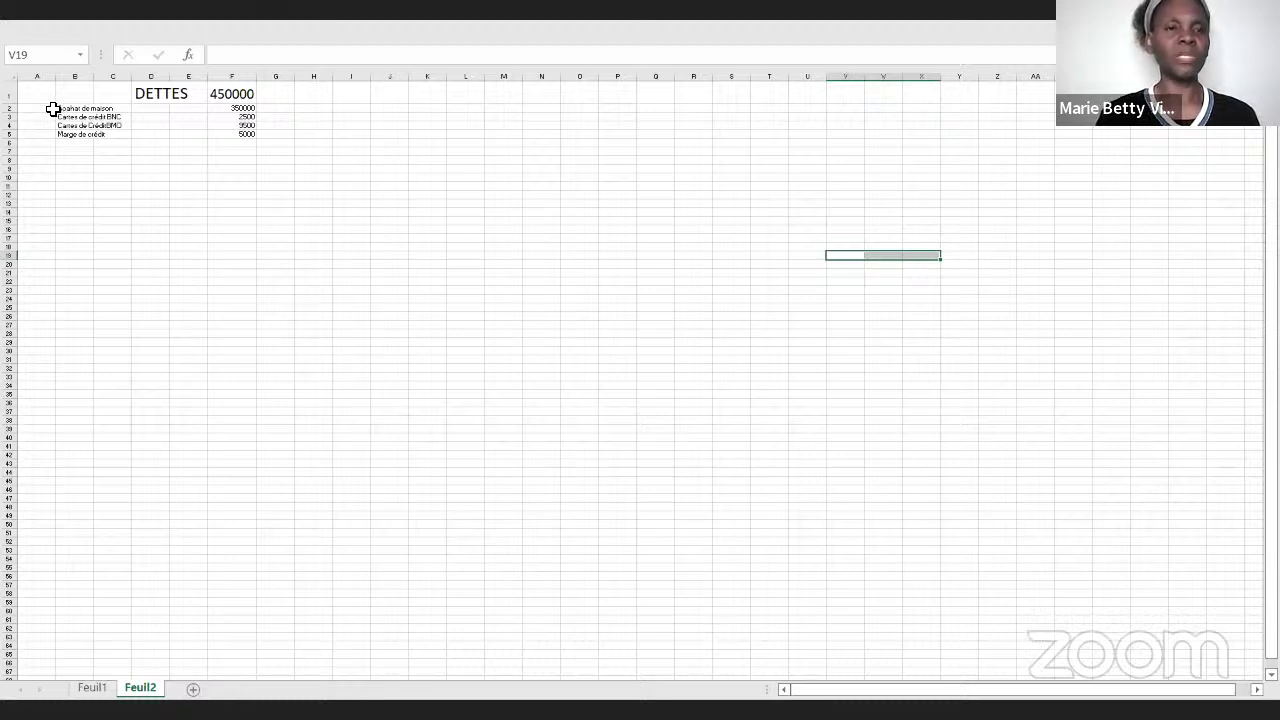
{"action": "left_click_drag", "start_coordinate": [48, 107], "coordinate": [329, 199]}
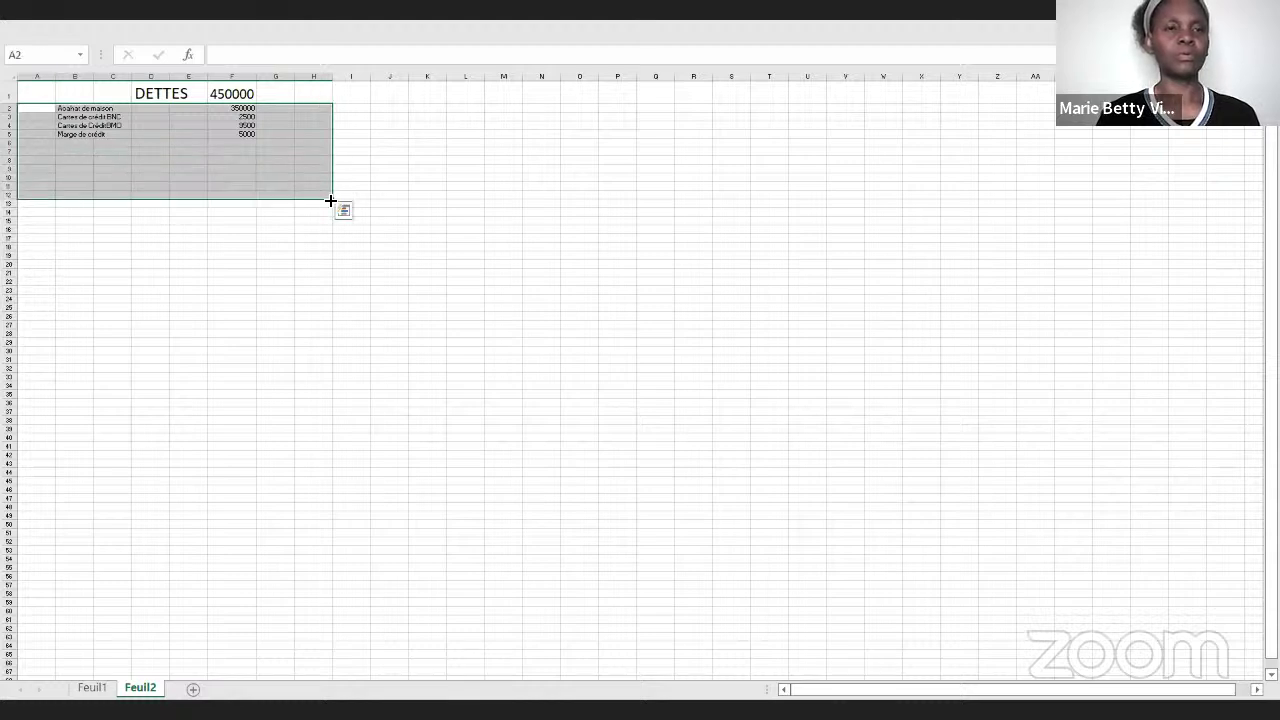
{"action": "left_click", "coordinate": [248, 107]}
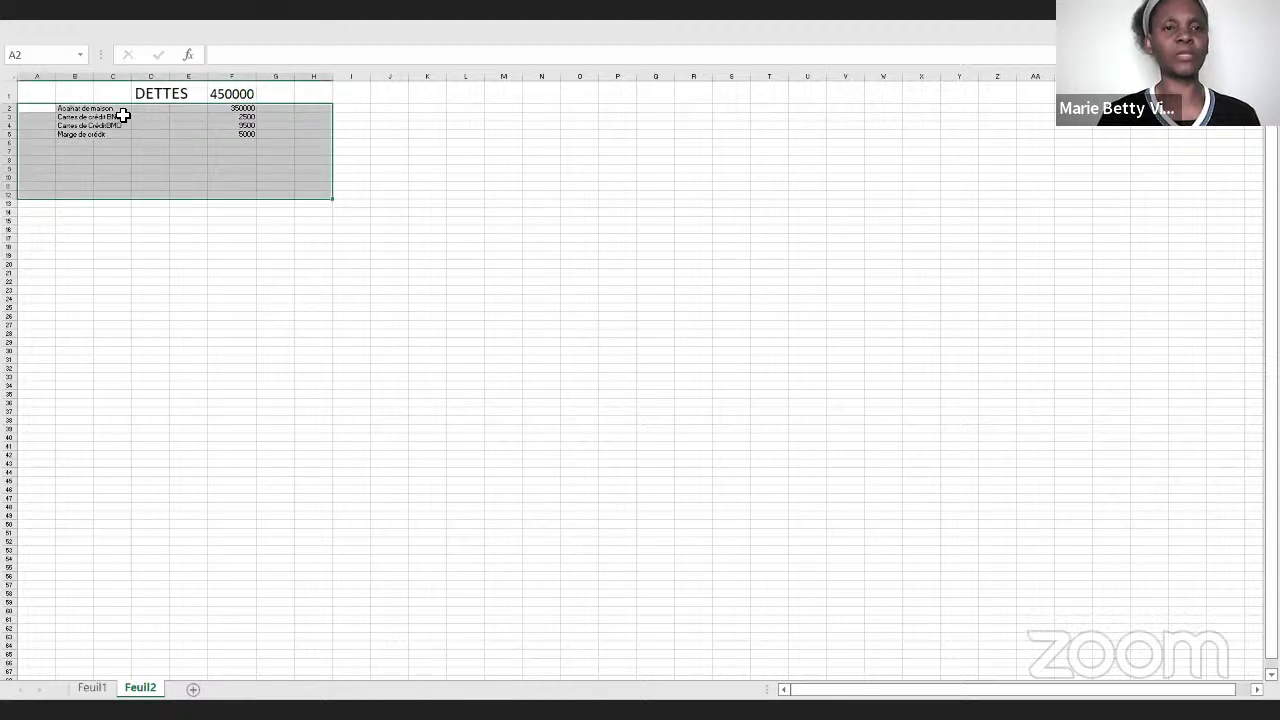
{"action": "right_click", "coordinate": [211, 147]}
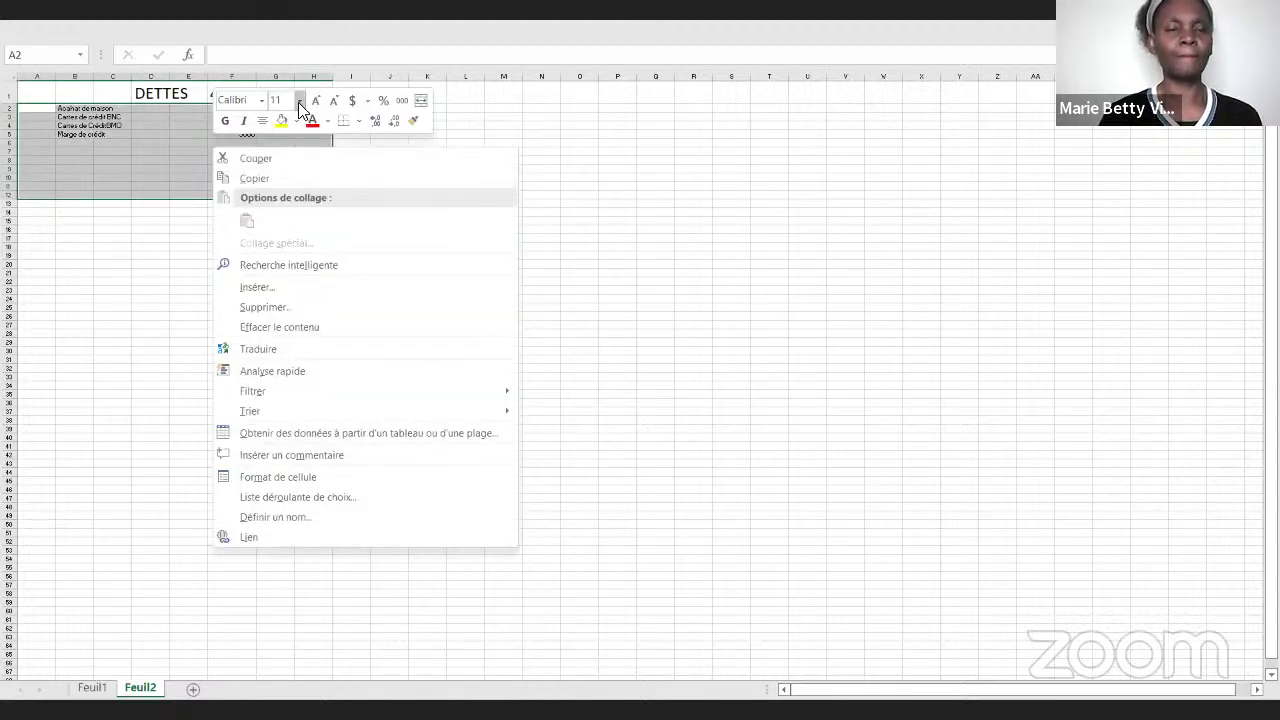
{"action": "left_click", "coordinate": [300, 101]}
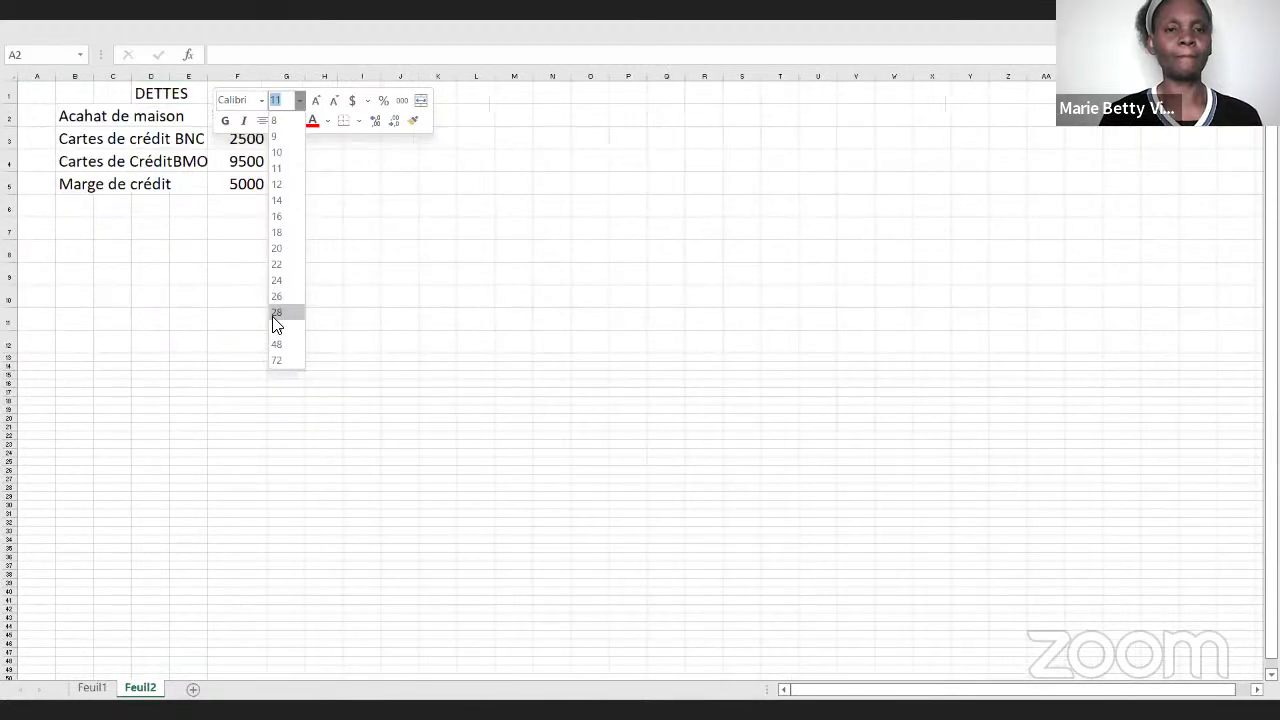
{"action": "left_click", "coordinate": [276, 314]}
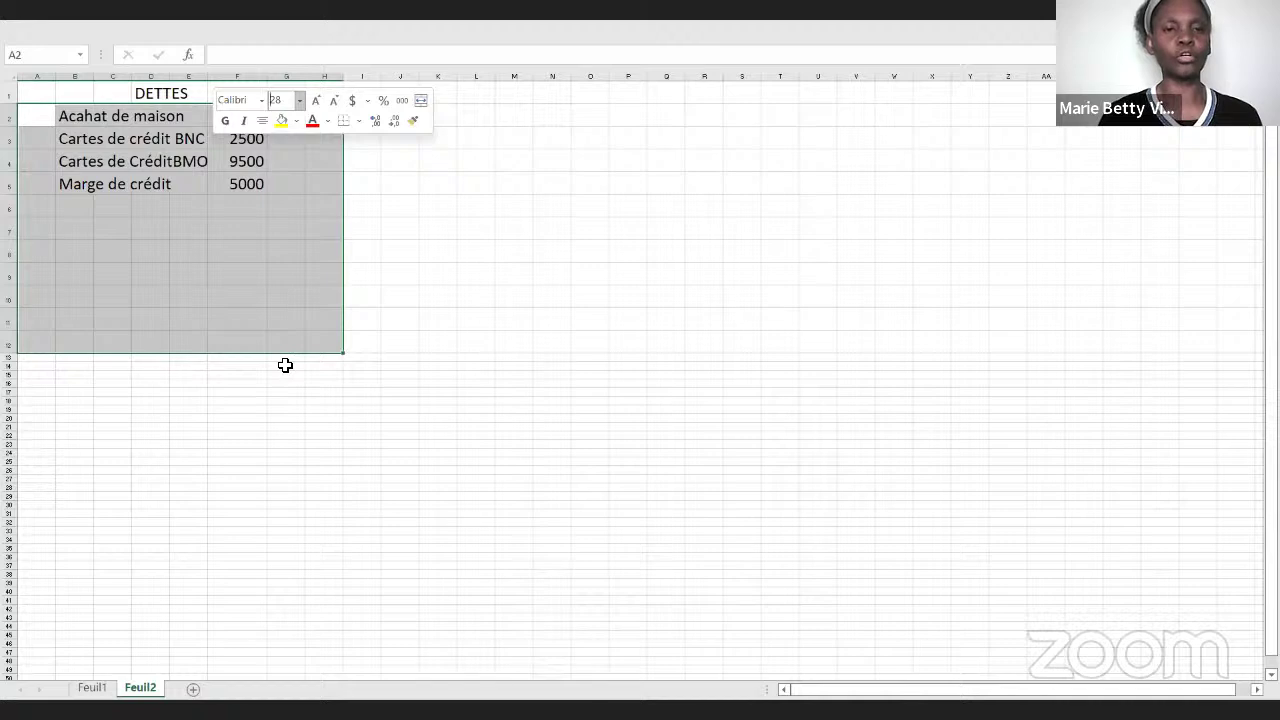
{"action": "left_click", "coordinate": [285, 365]}
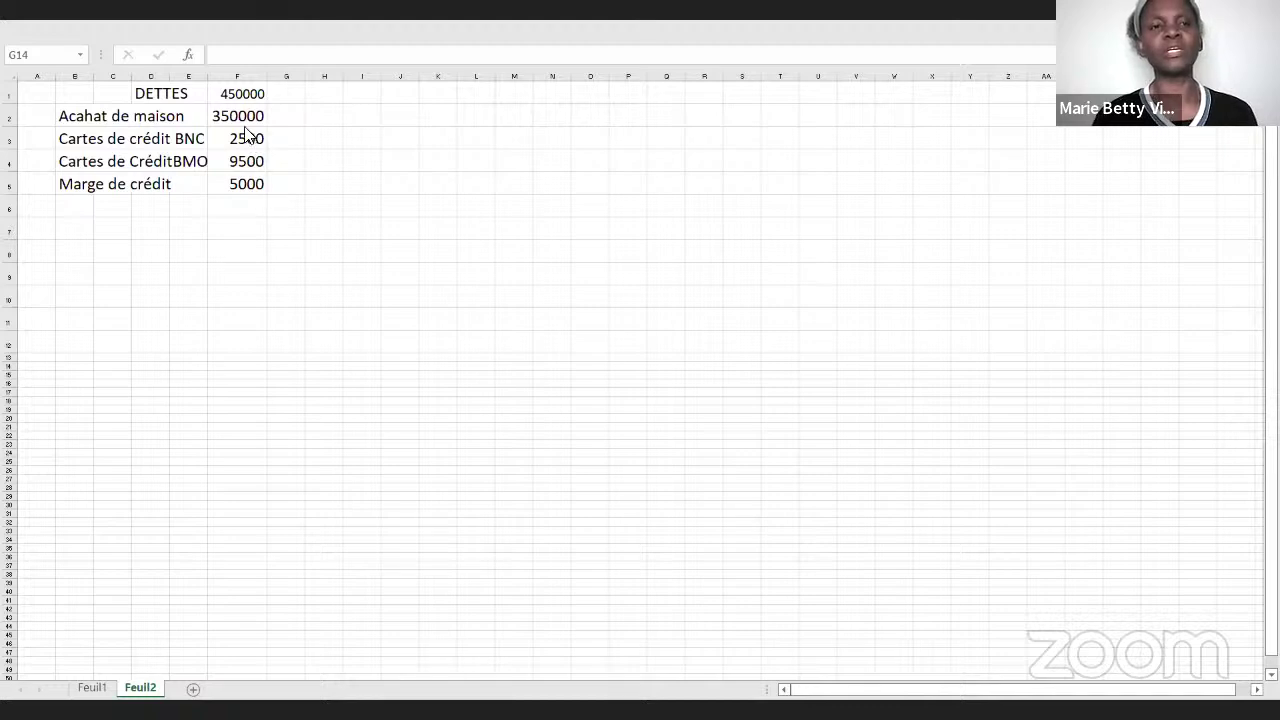
- Enter 367000 in F6 as the total of the listed debts and select B6 in the same row
{"action": "left_click", "coordinate": [236, 212]}
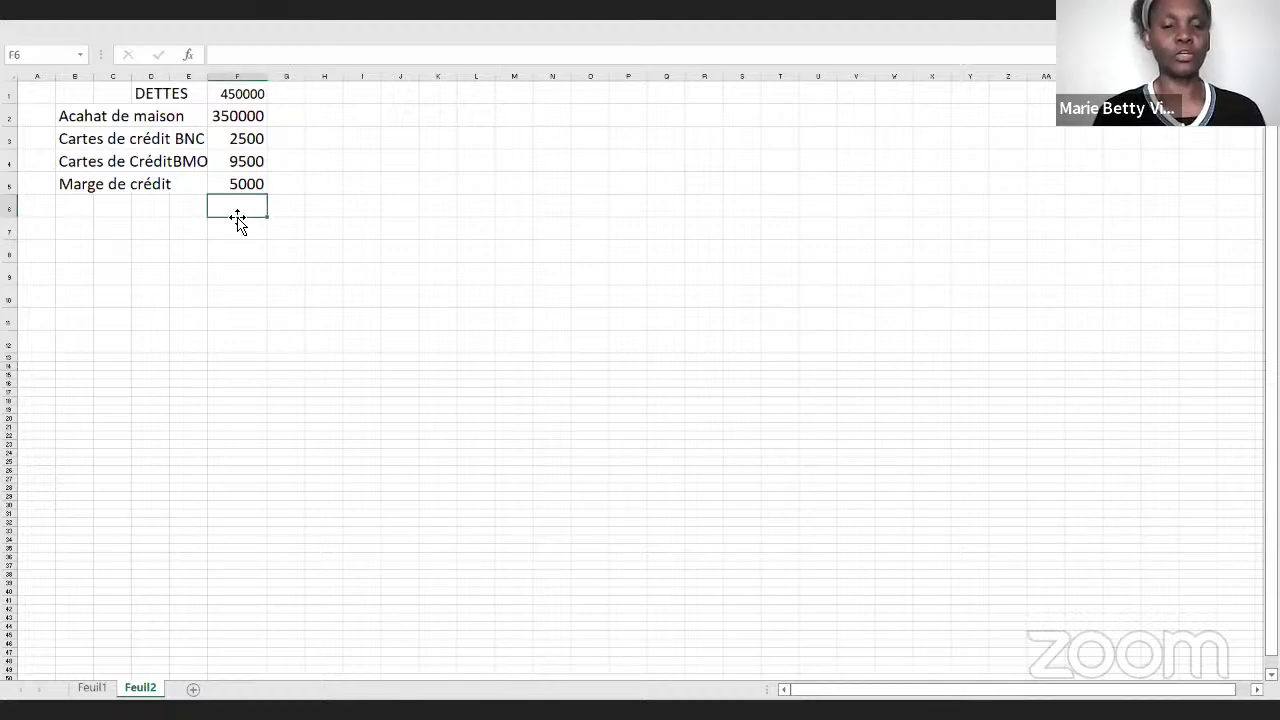
{"action": "type", "text": "367000"}
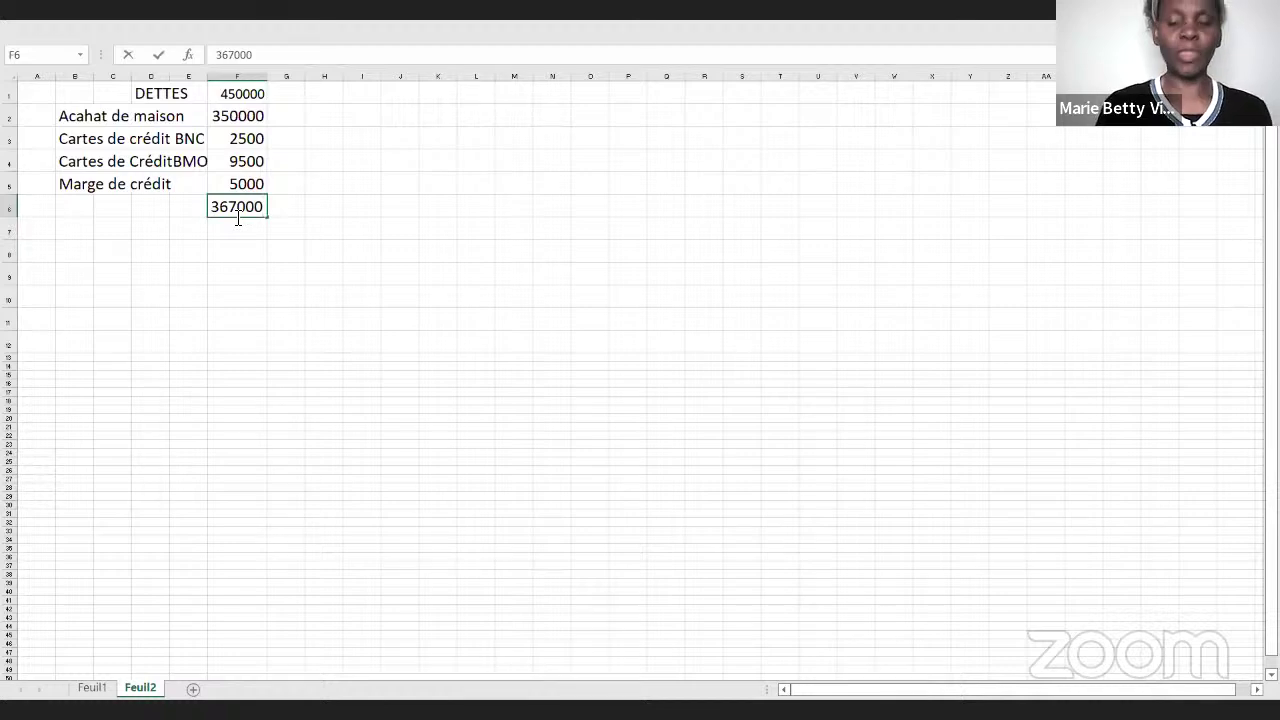
{"action": "left_click", "coordinate": [104, 213]}
{"action": "left_click", "coordinate": [79, 213]}
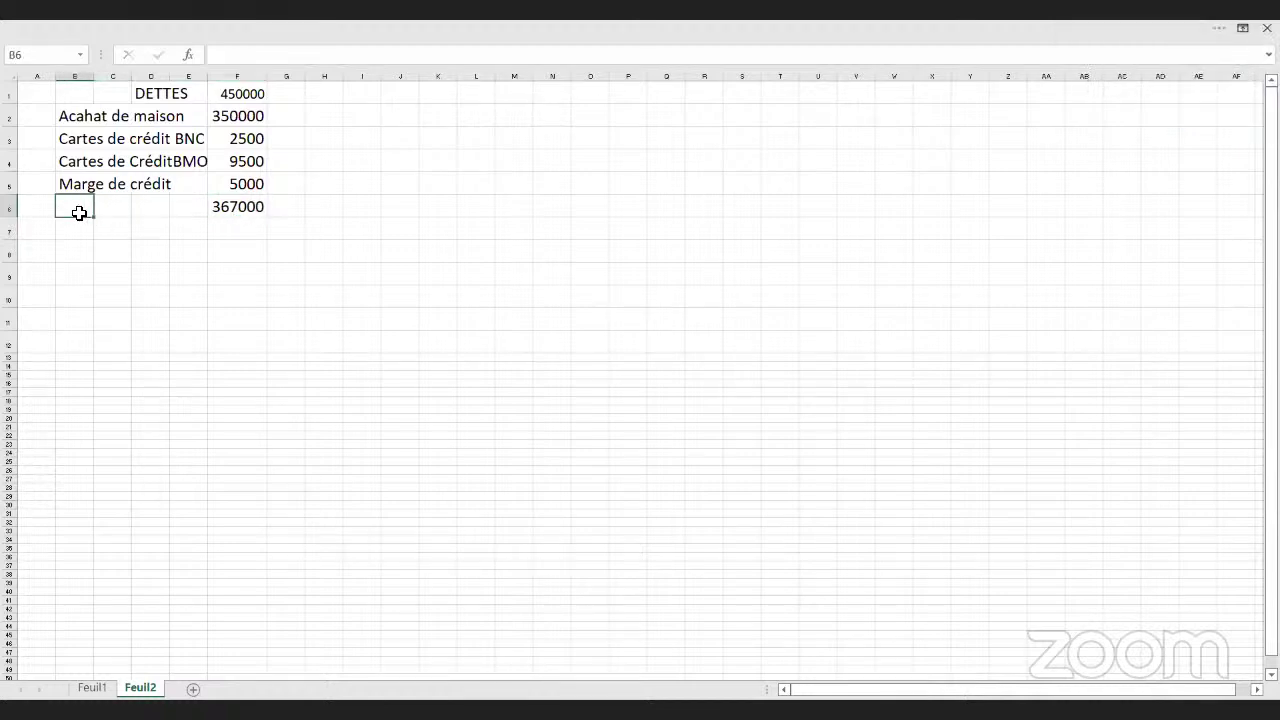
- Label B6 "Total dettes" and fill the total in F6 with yellow
{"action": "type", "text": "Total dettes"}
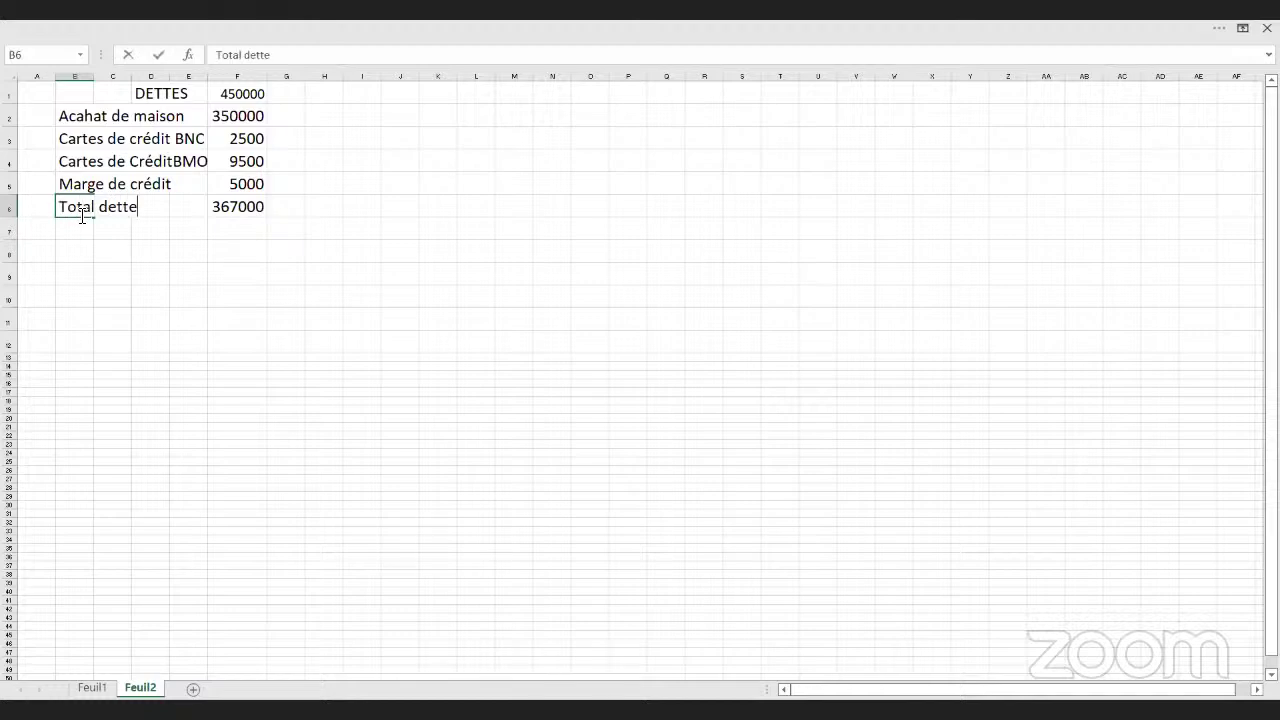
{"action": "left_click", "coordinate": [240, 208]}
{"action": "right_click", "coordinate": [241, 212]}
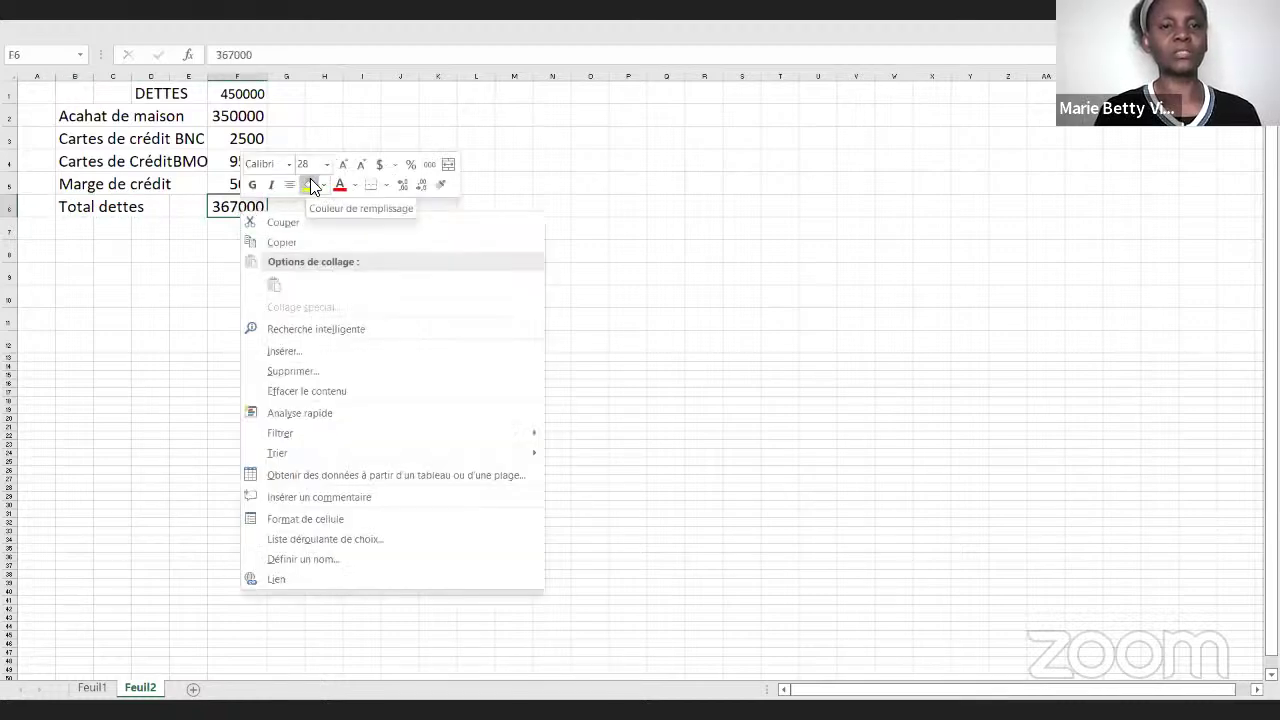
{"action": "left_click", "coordinate": [310, 185]}
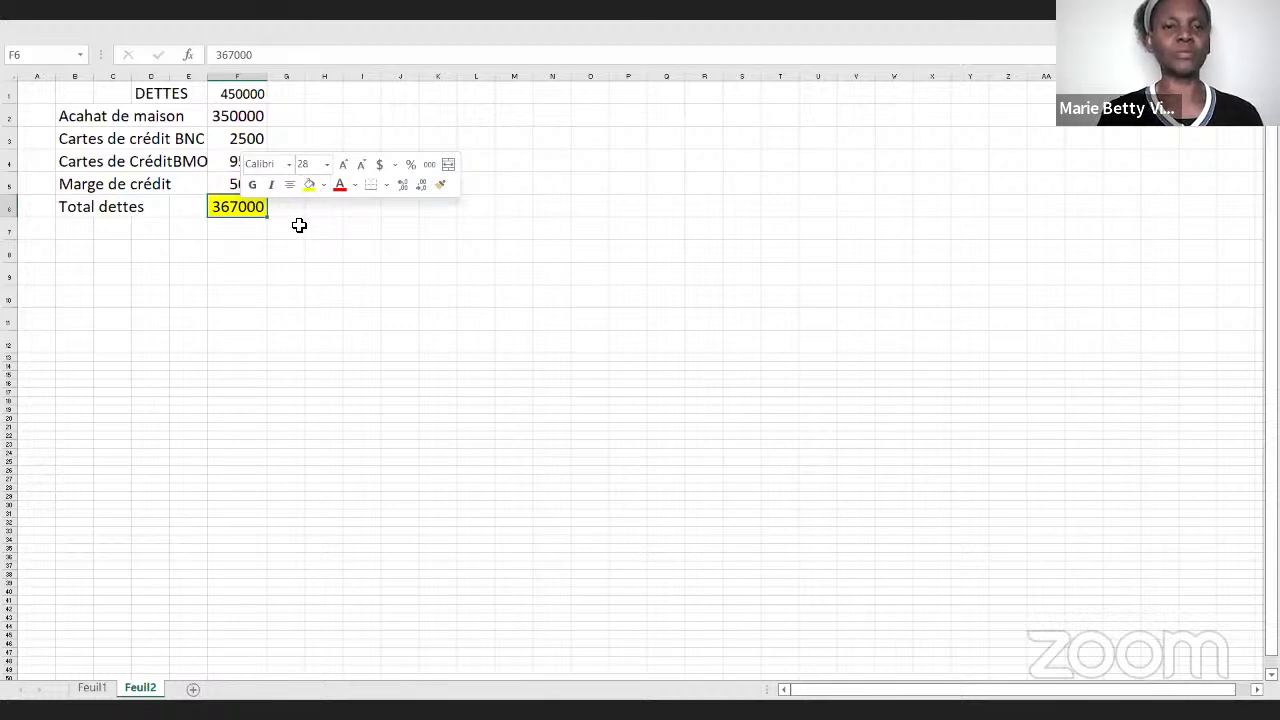
{"action": "left_click", "coordinate": [297, 275]}
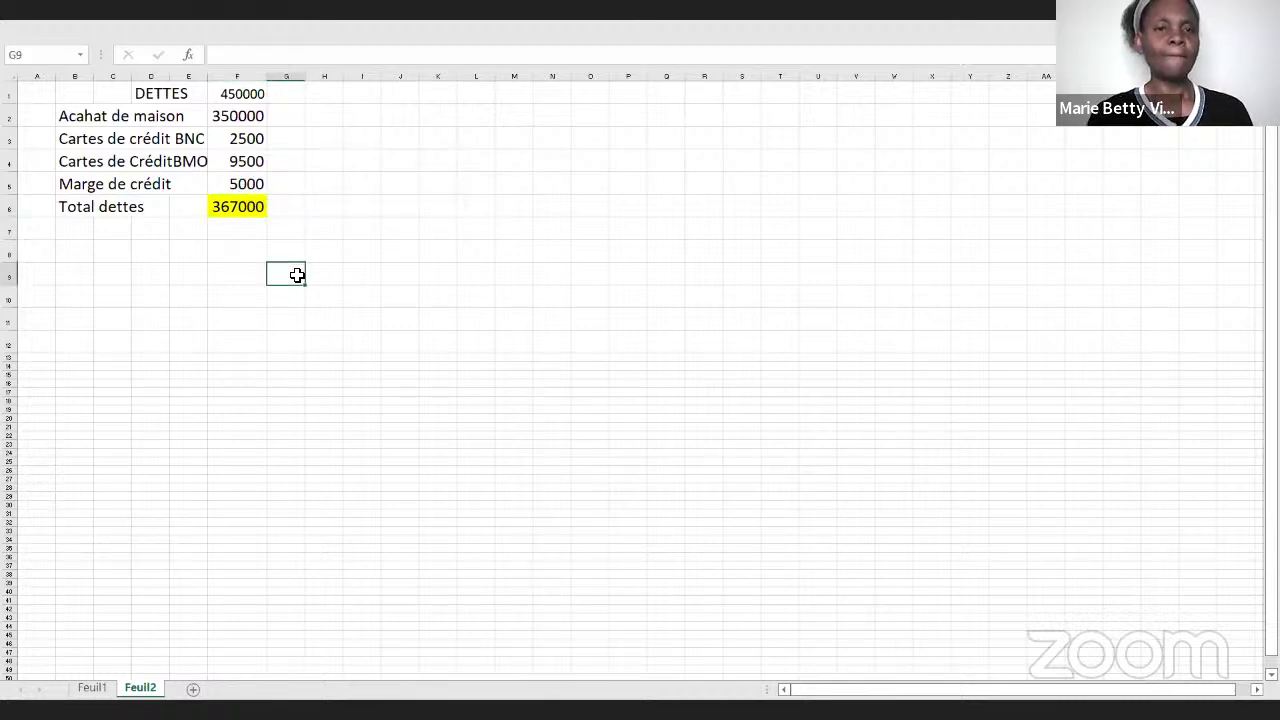
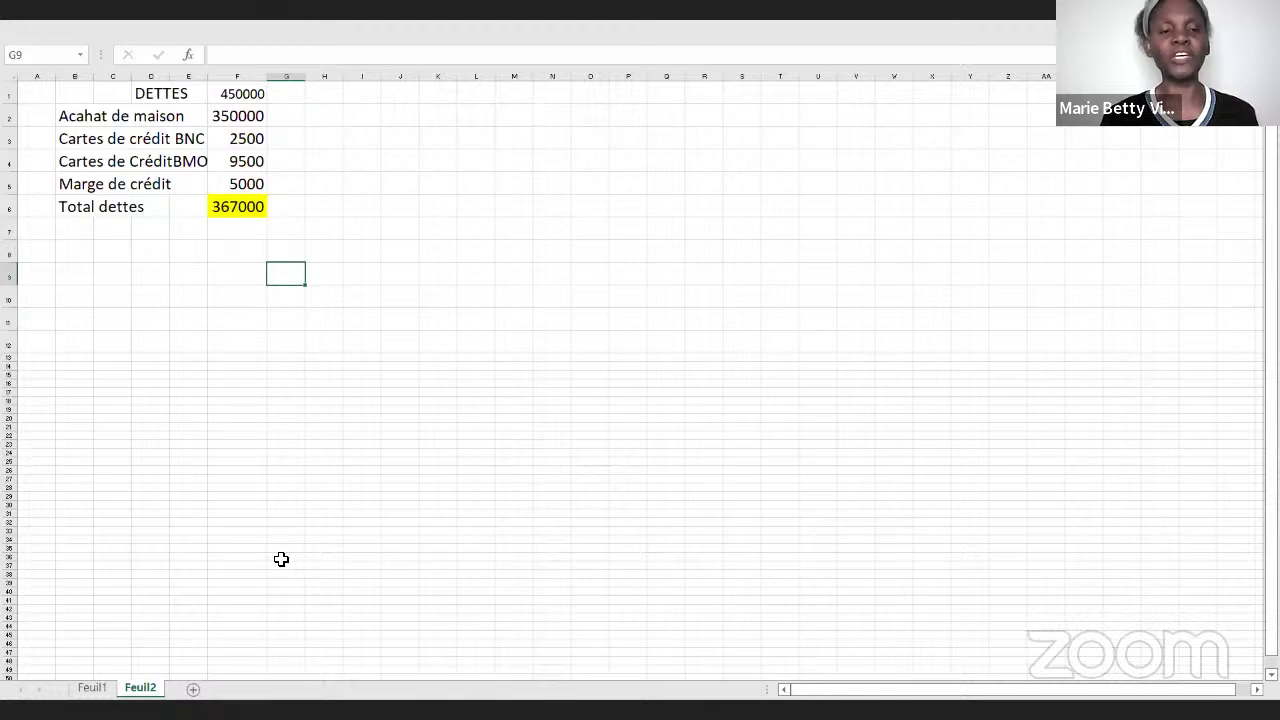
- Review the monthly budget items, their total and the available funds on sheet Feuil1
{"action": "left_click", "coordinate": [92, 688]}
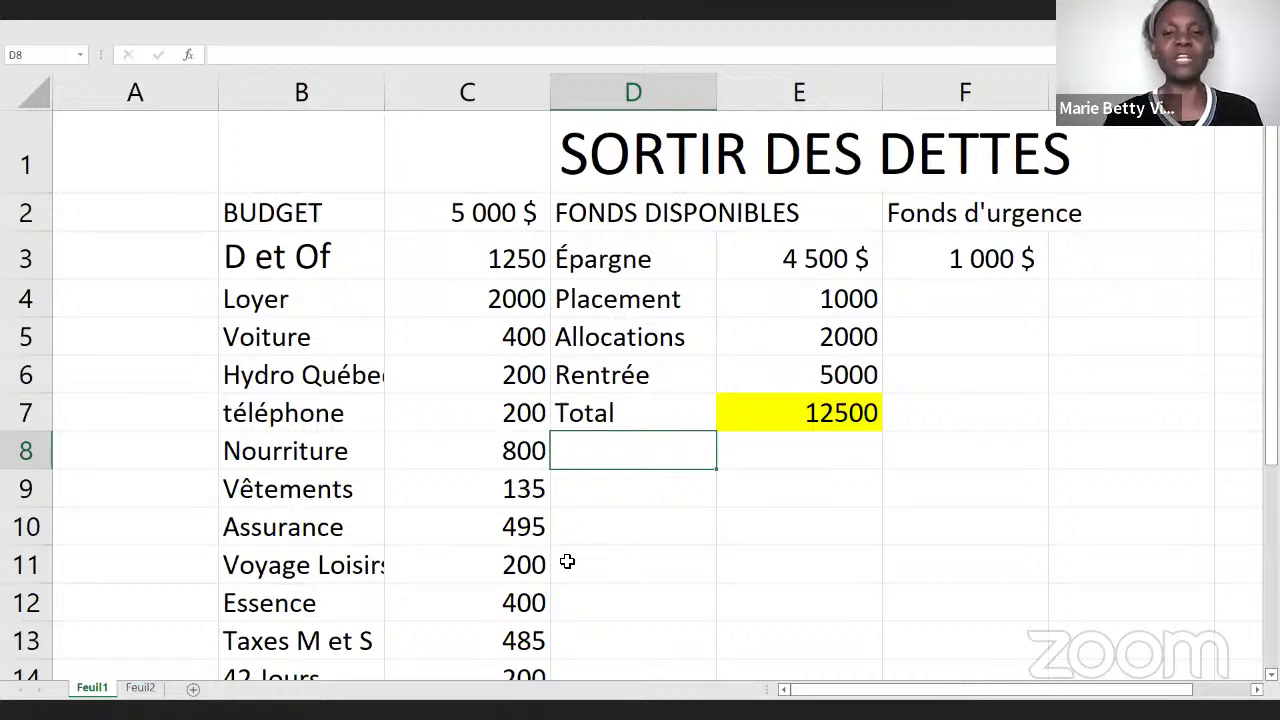
{"action": "scroll", "coordinate": [567, 562], "scroll_direction": "down", "scroll_amount": 2}
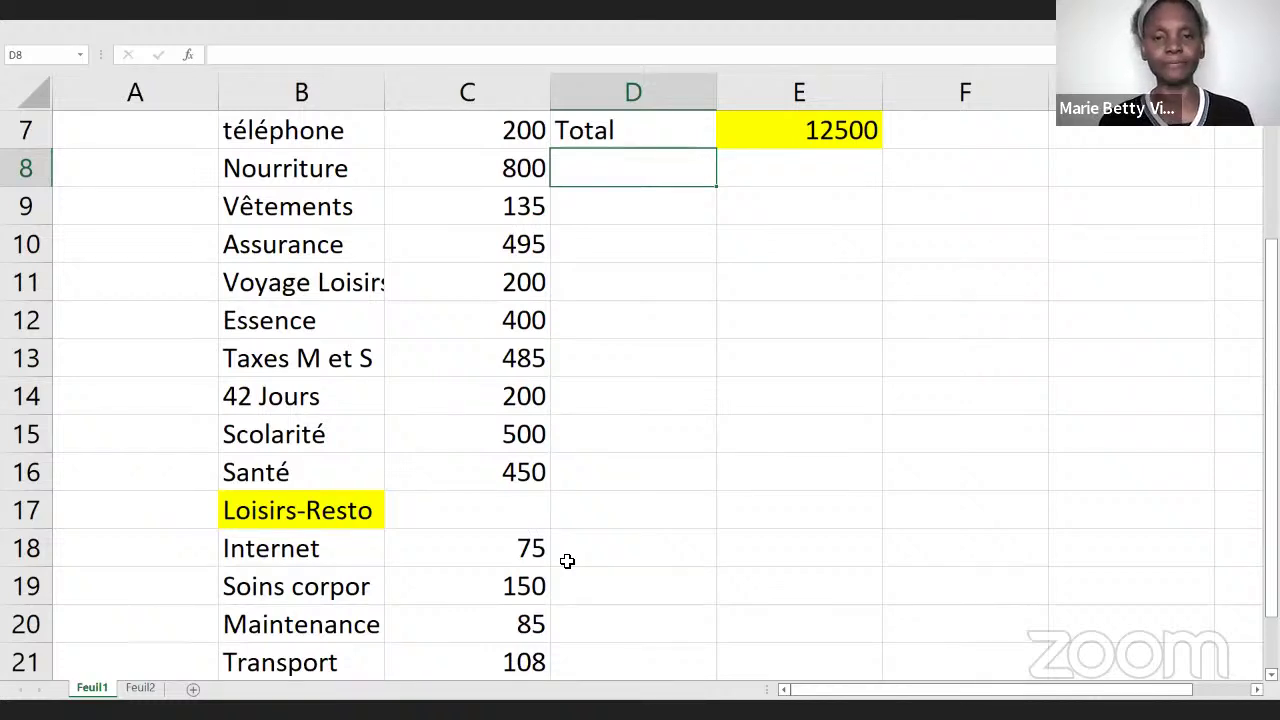
{"action": "scroll", "coordinate": [567, 561], "scroll_direction": "down", "scroll_amount": 4}
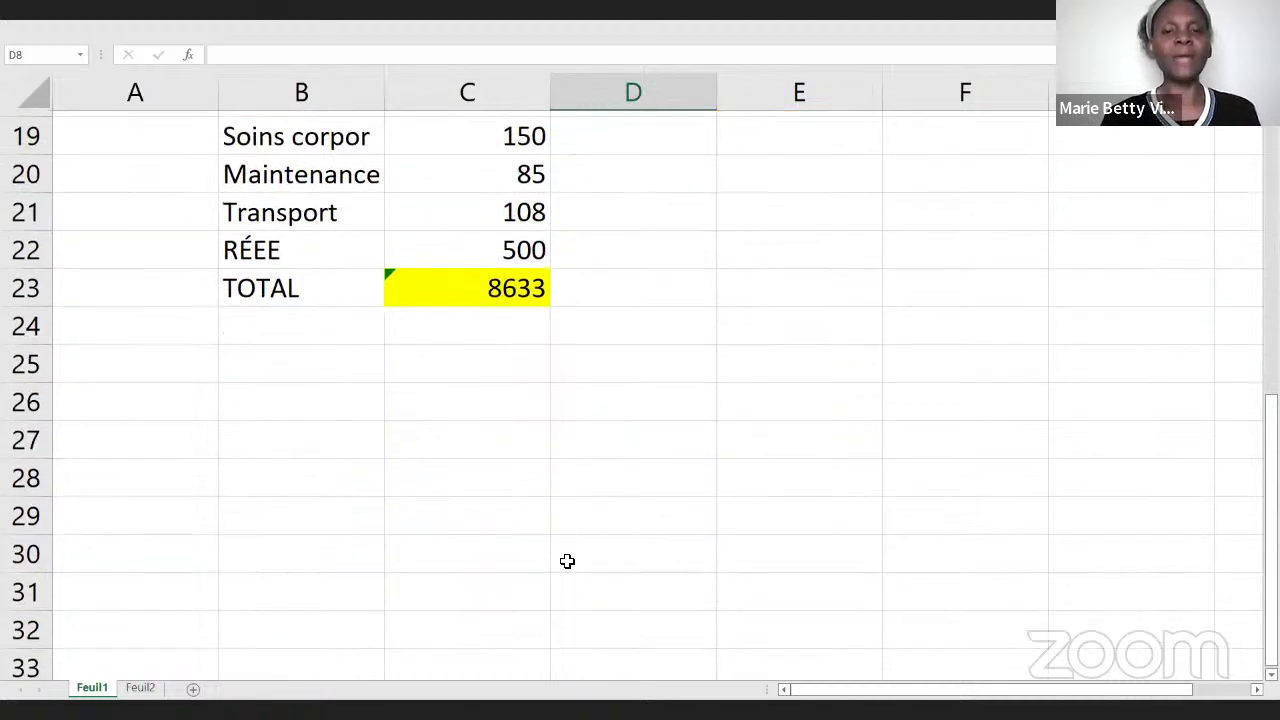
{"action": "scroll", "coordinate": [567, 561], "scroll_direction": "up", "scroll_amount": 6}
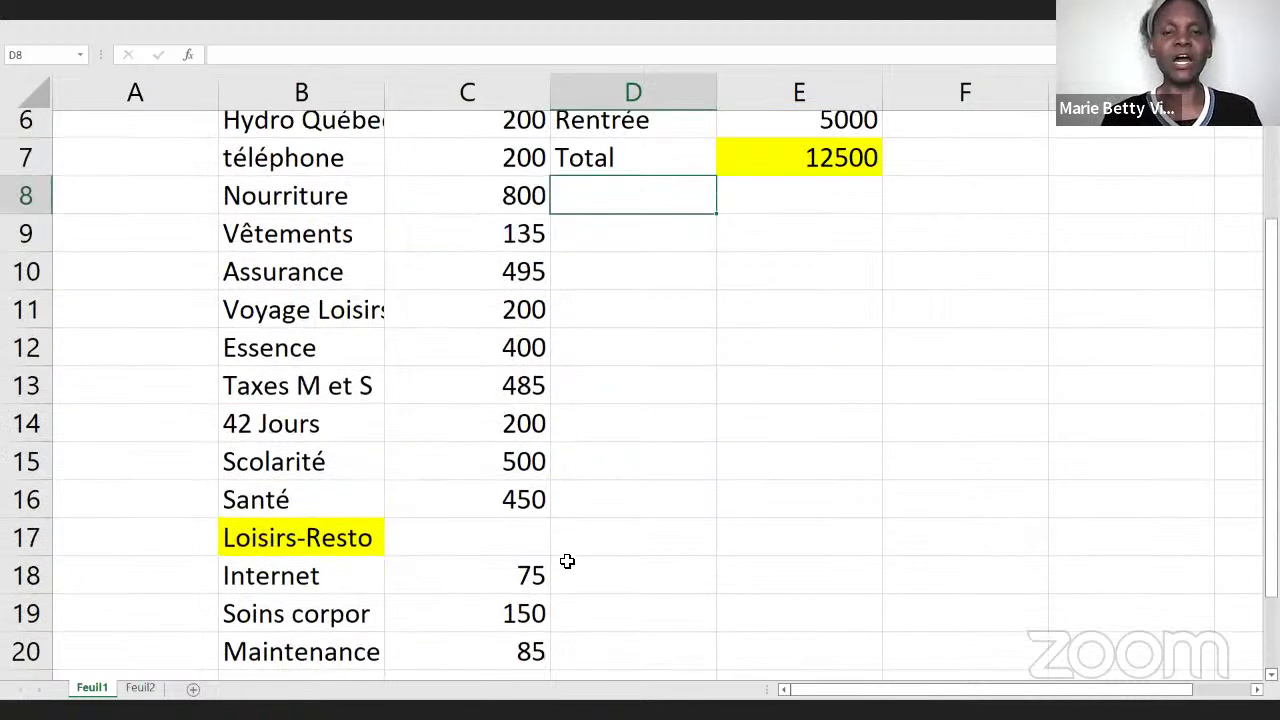
{"action": "scroll", "coordinate": [567, 561], "scroll_direction": "down", "scroll_amount": 1}
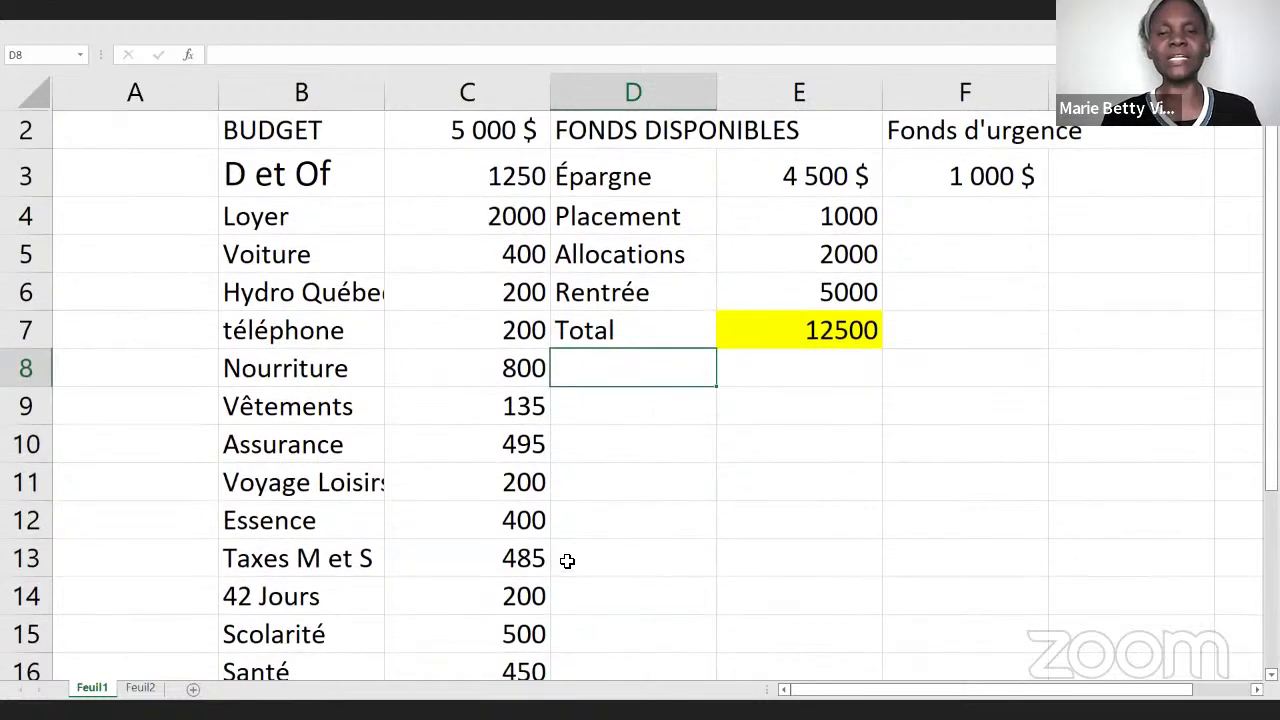
{"action": "scroll", "coordinate": [567, 561], "scroll_direction": "up", "scroll_amount": 1}
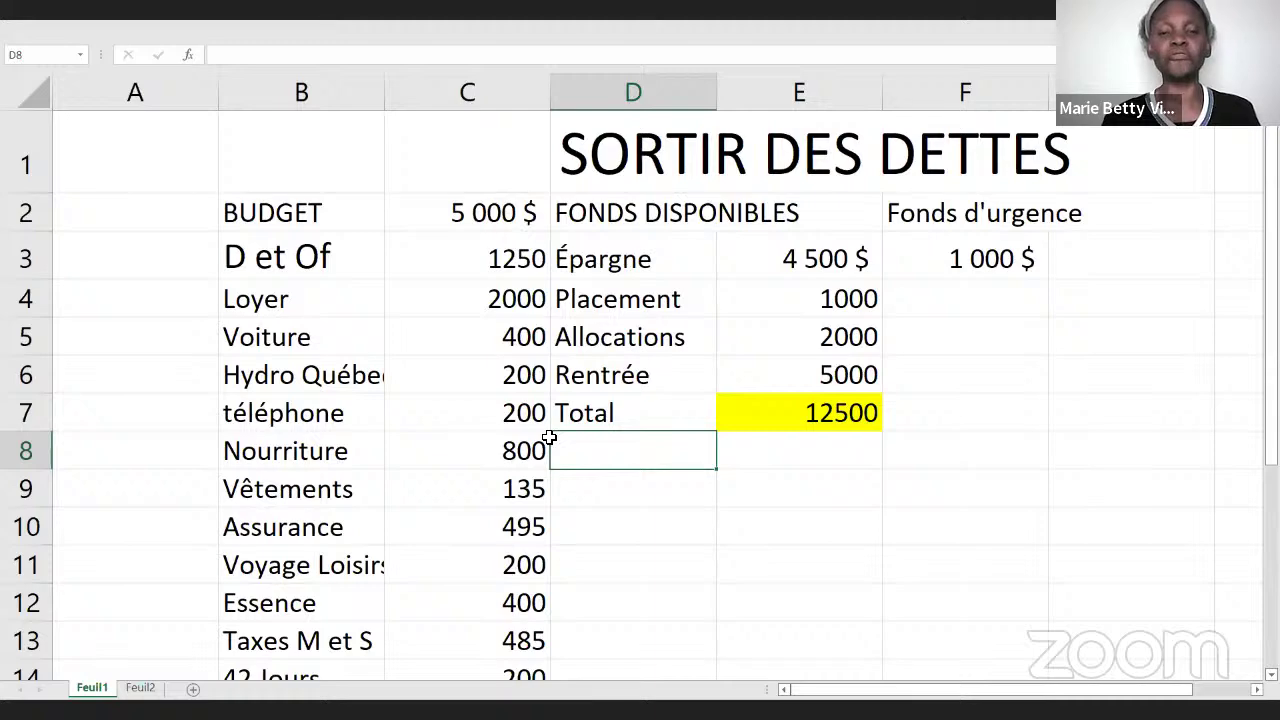
{"action": "scroll", "coordinate": [549, 437], "scroll_direction": "down", "scroll_amount": 5}
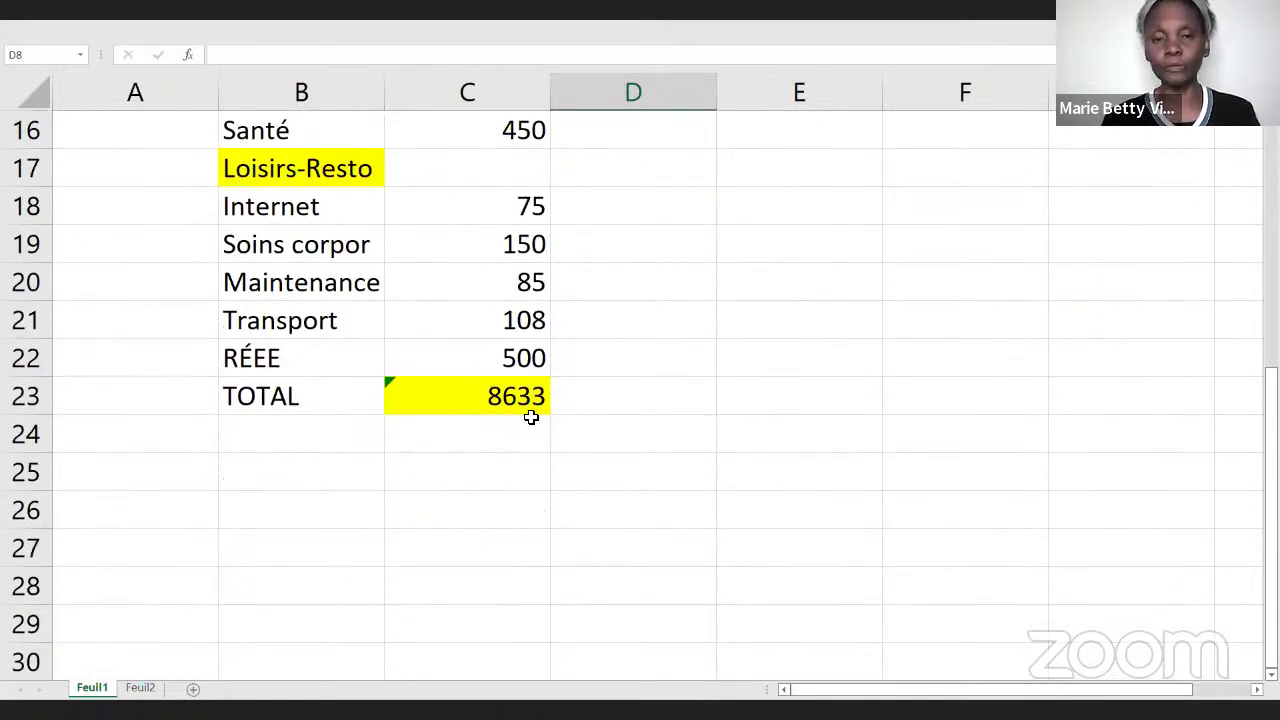
{"action": "scroll", "coordinate": [531, 419], "scroll_direction": "up", "scroll_amount": 3}
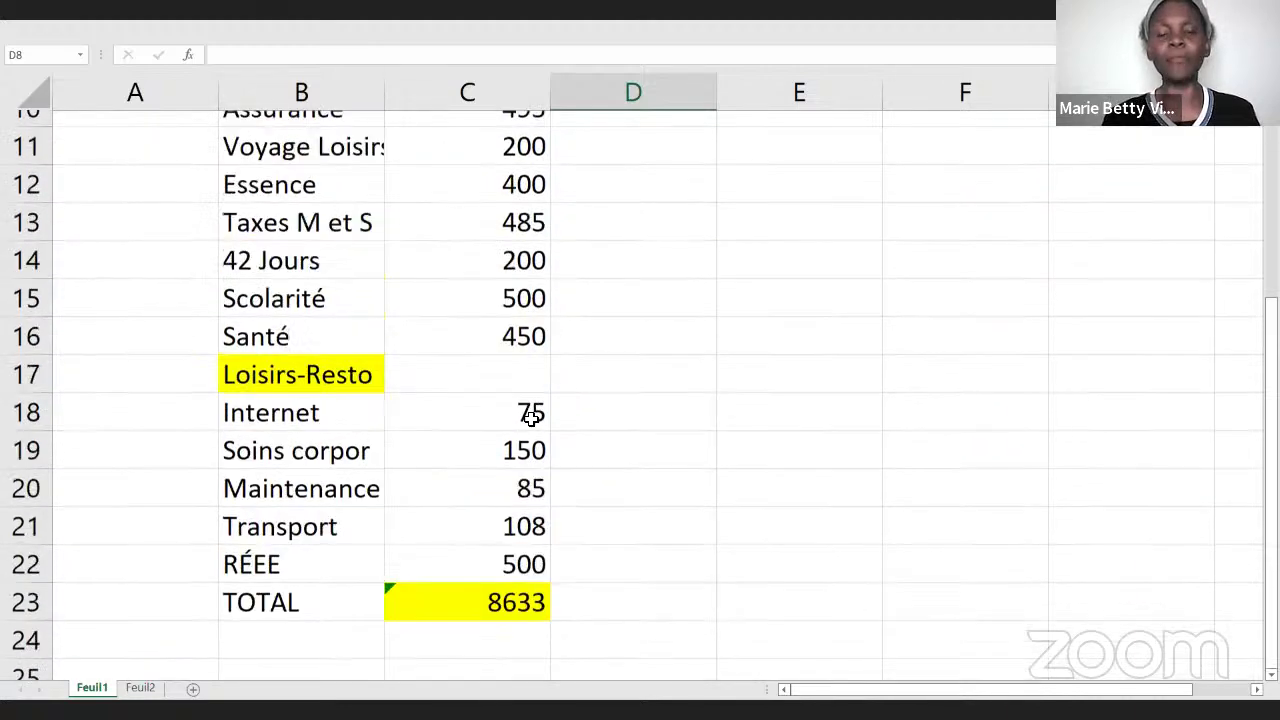
{"action": "scroll", "coordinate": [531, 419], "scroll_direction": "up", "scroll_amount": 3}
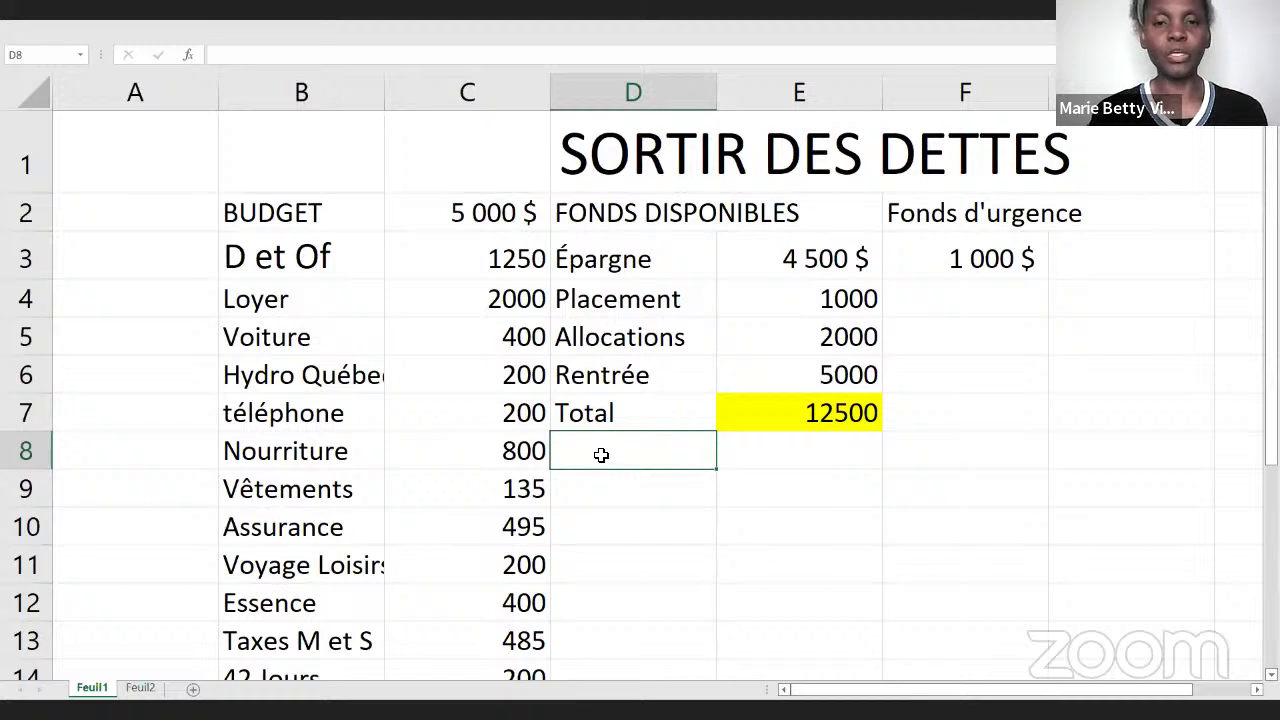
- Enter "Retour d'impôt" in D8 below the available funds total on Feuil1
{"action": "type", "text": "Retout"}
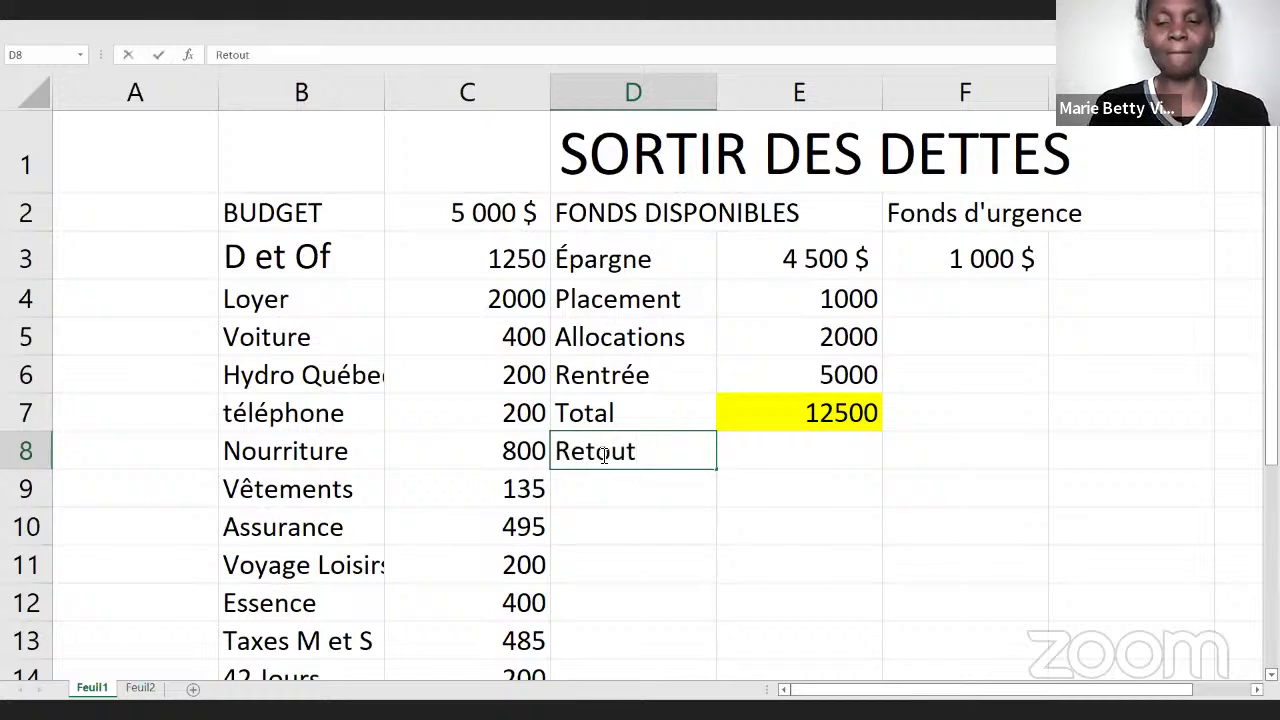
{"action": "key", "text": "BackSpace"}
{"action": "type", "text": "r"}
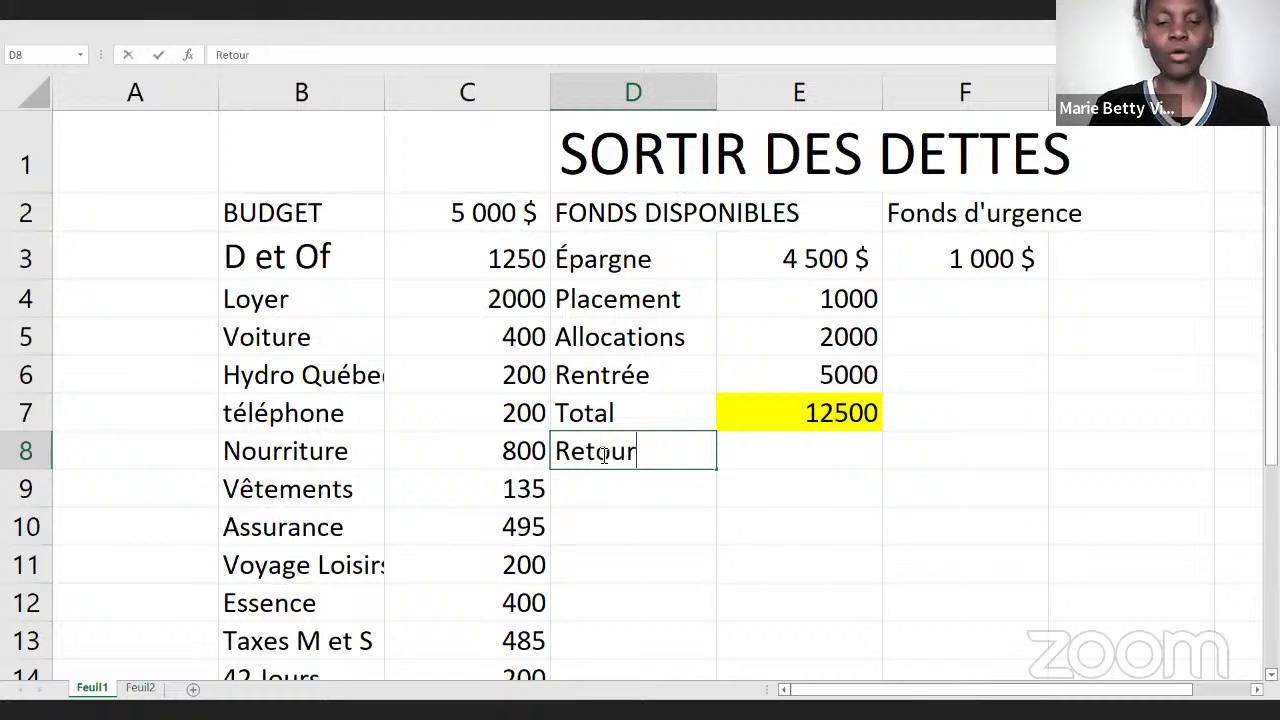
{"action": "type", "text": " d'imp"}
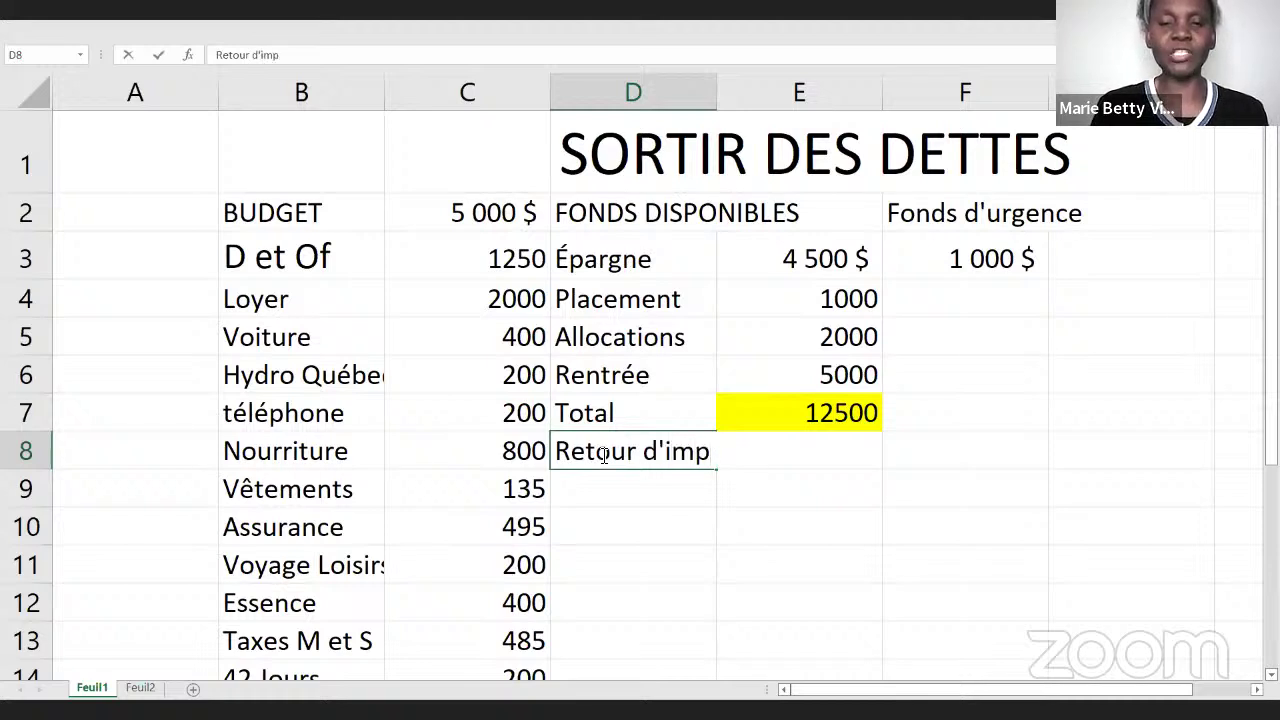
{"action": "type", "text": "ôt"}
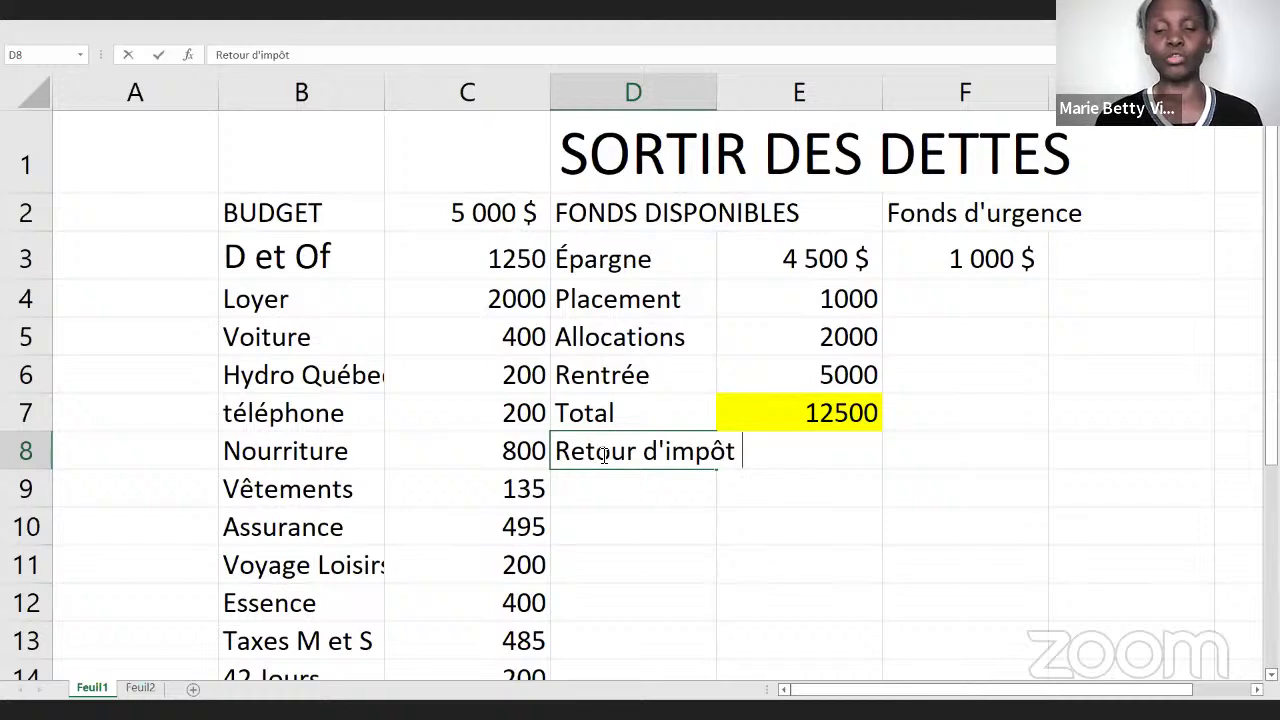
{"action": "key", "text": "Tab"}
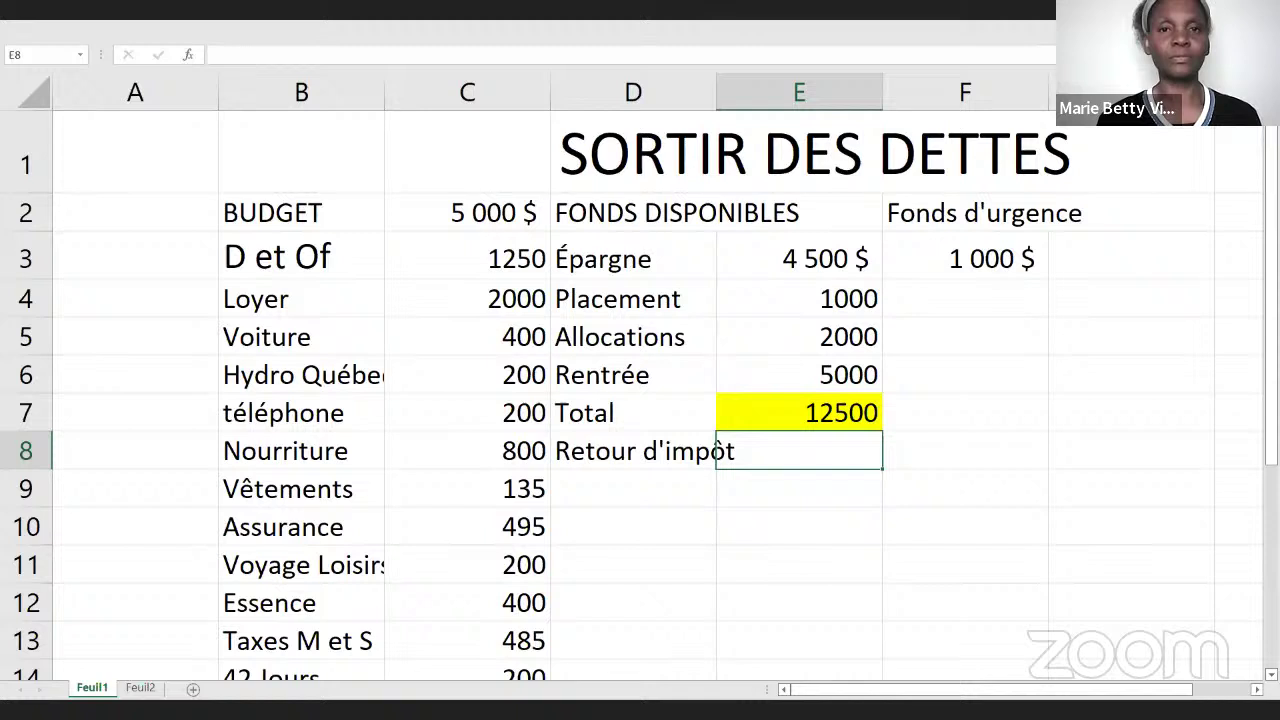
- Enter "Retour d'impôts" in B7 below the Total dettes label on Feuil2
{"action": "left_click", "coordinate": [140, 688]}
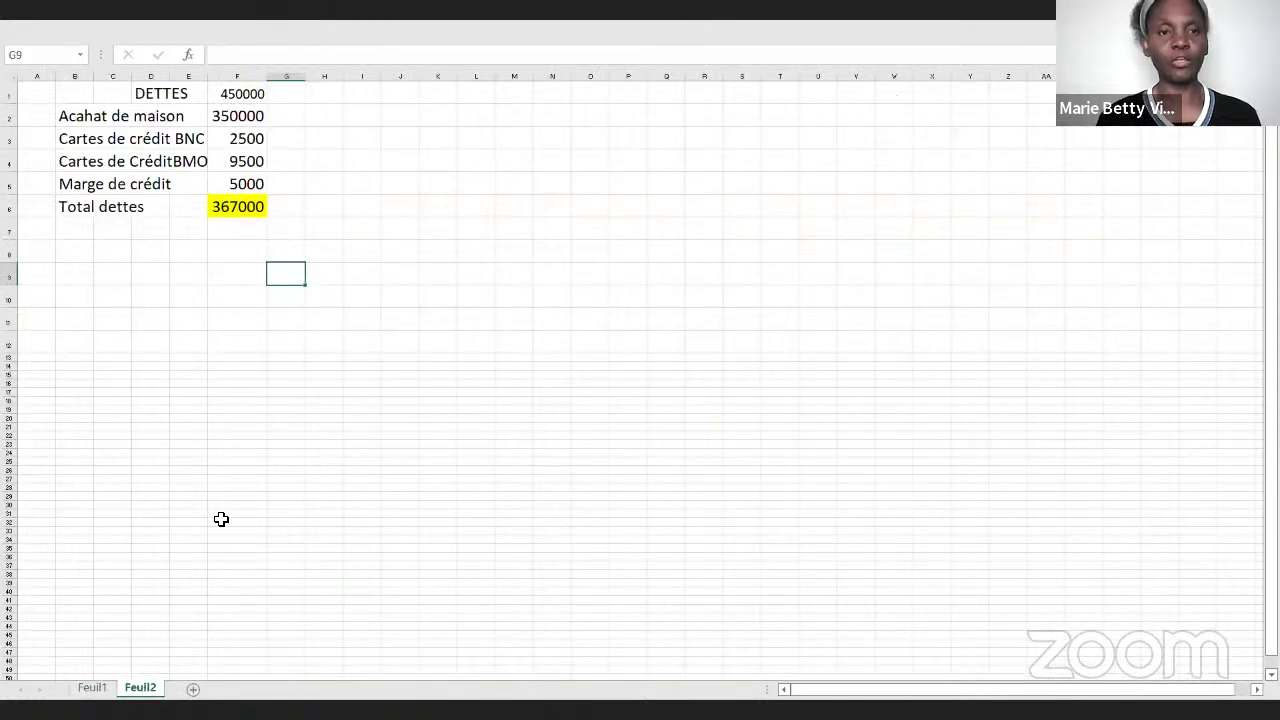
{"action": "left_click", "coordinate": [81, 234]}
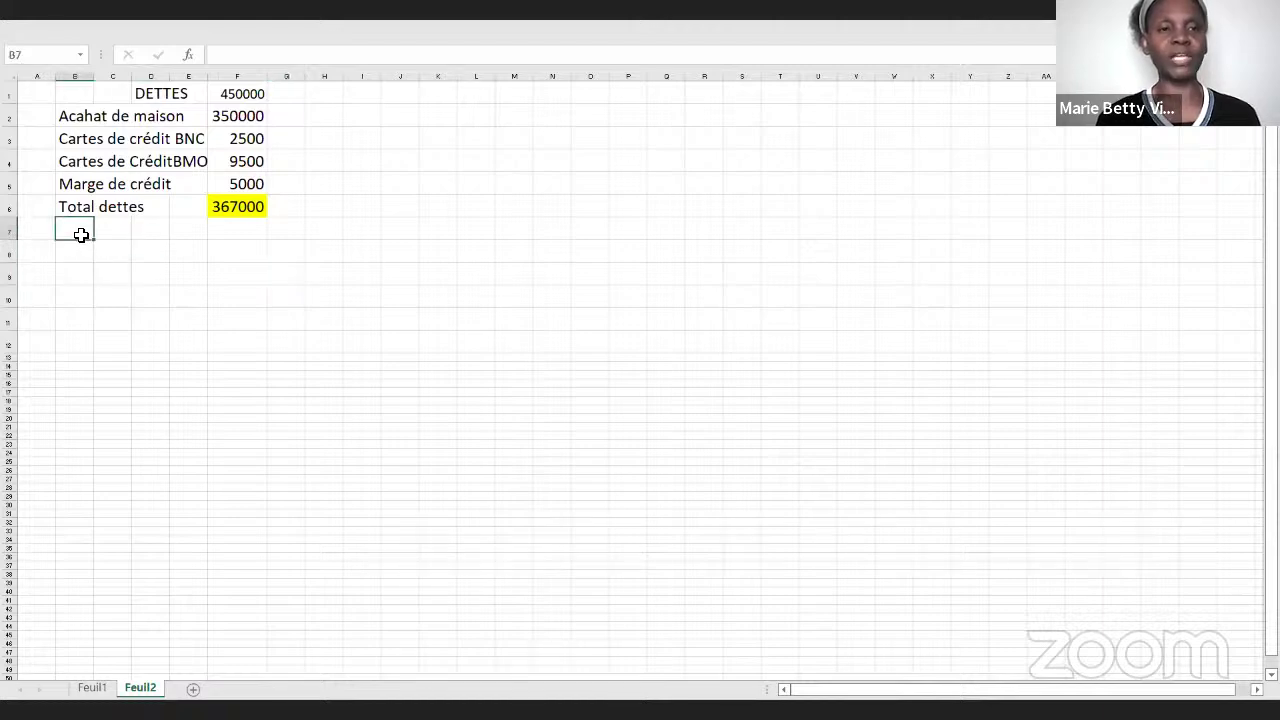
{"action": "type", "text": "Re"}
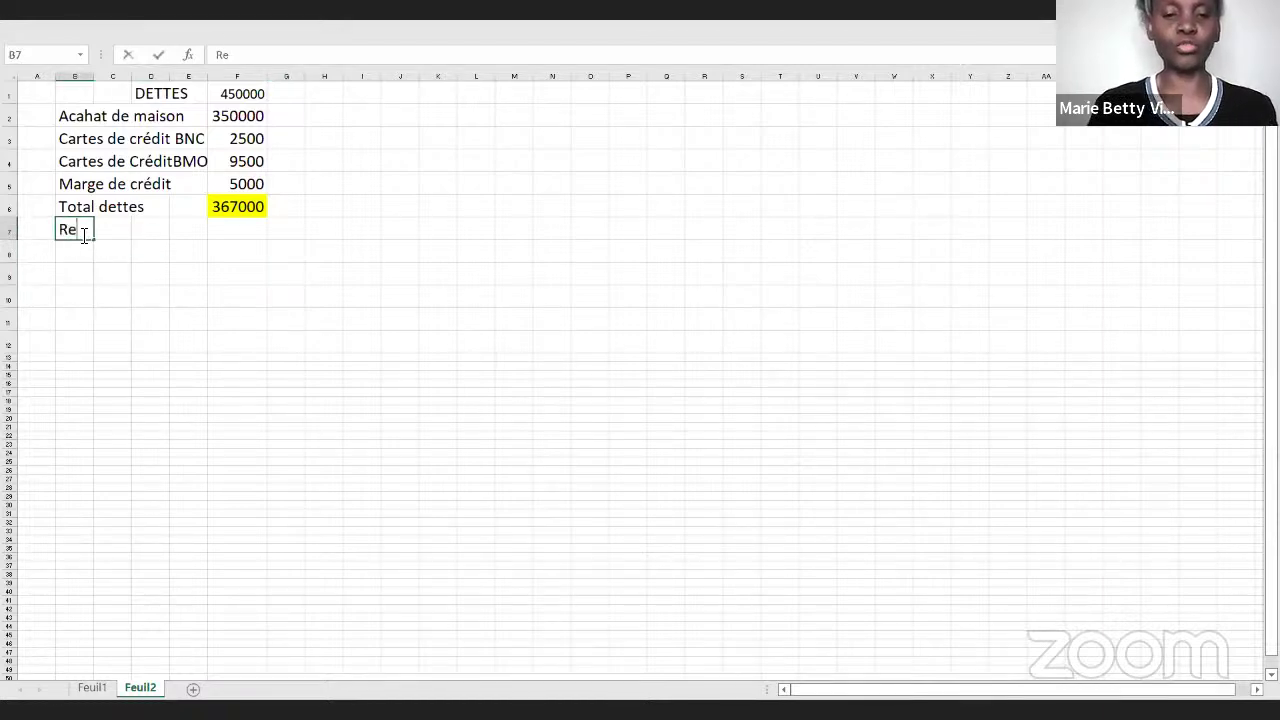
{"action": "type", "text": "tour d"}
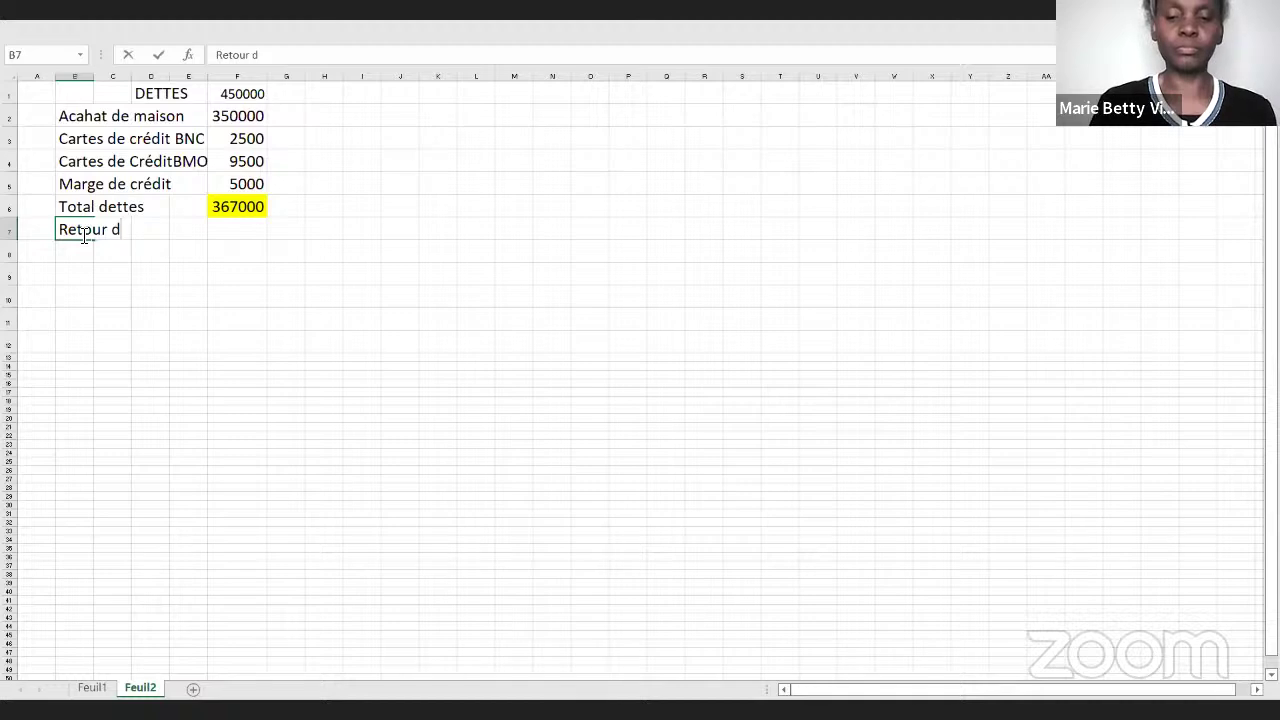
{"action": "type", "text": "'imp"}
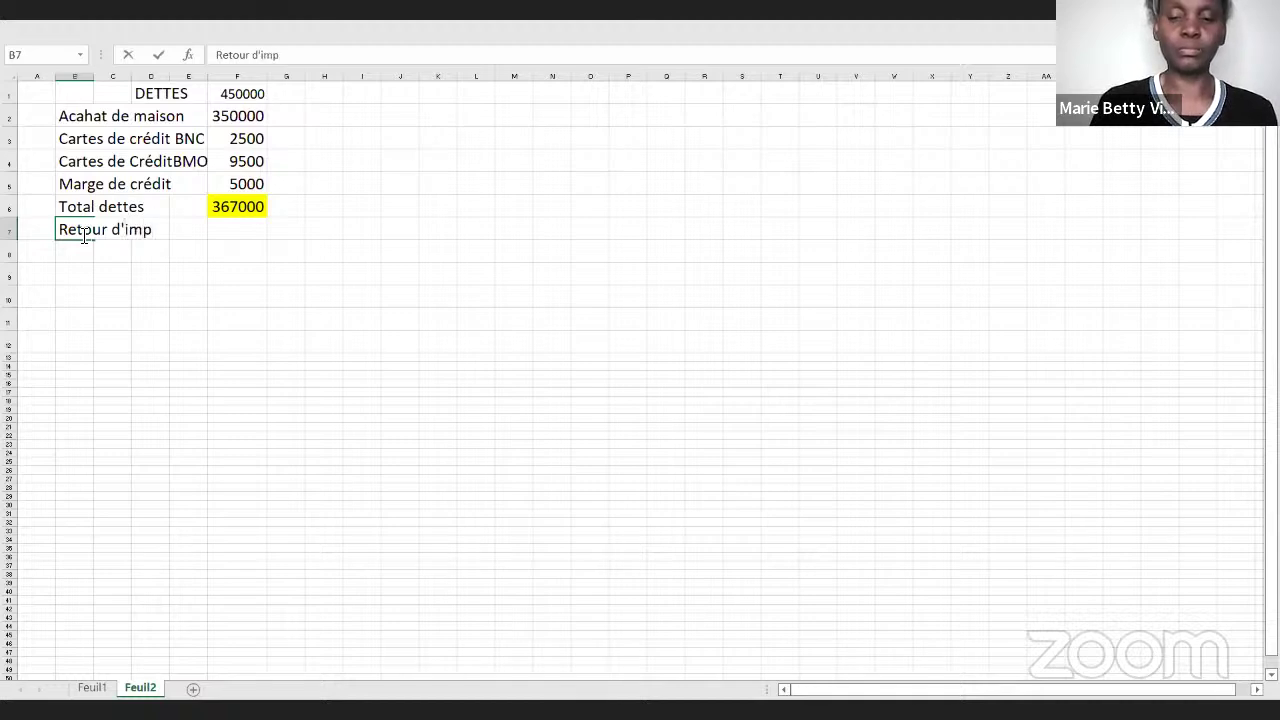
{"action": "type", "text": "ôts"}
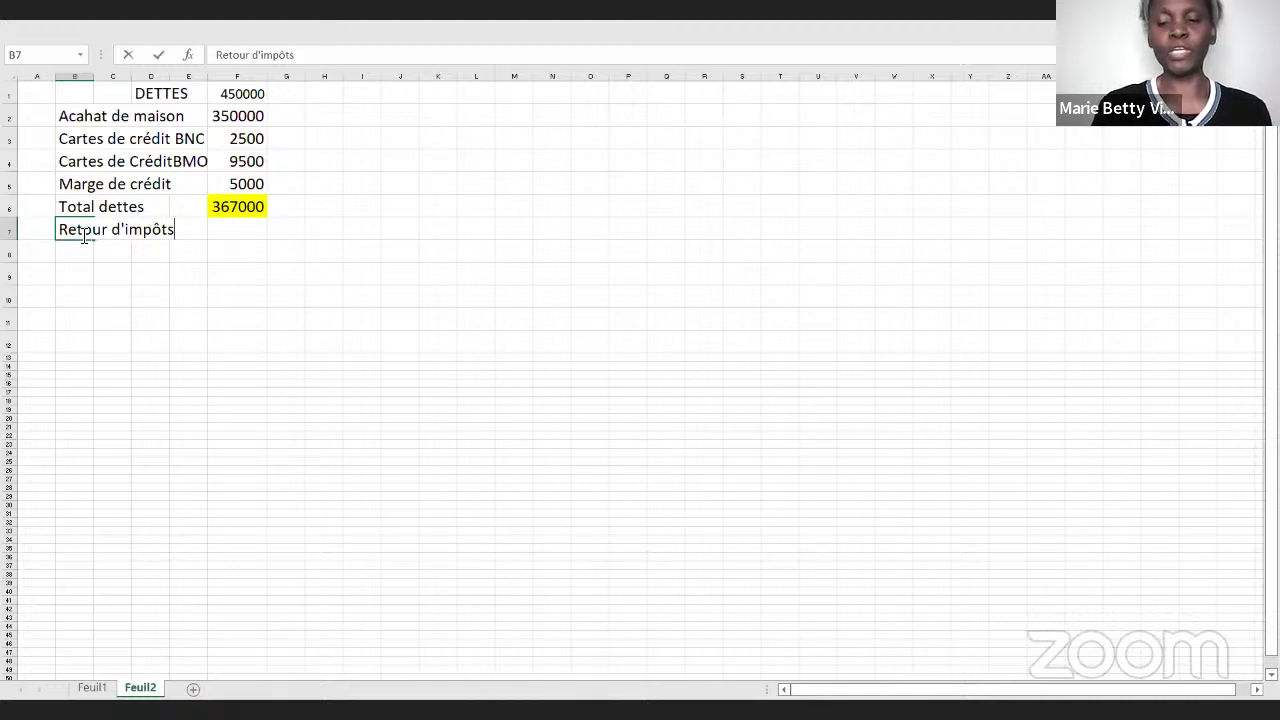
{"action": "key", "text": "Tab"}
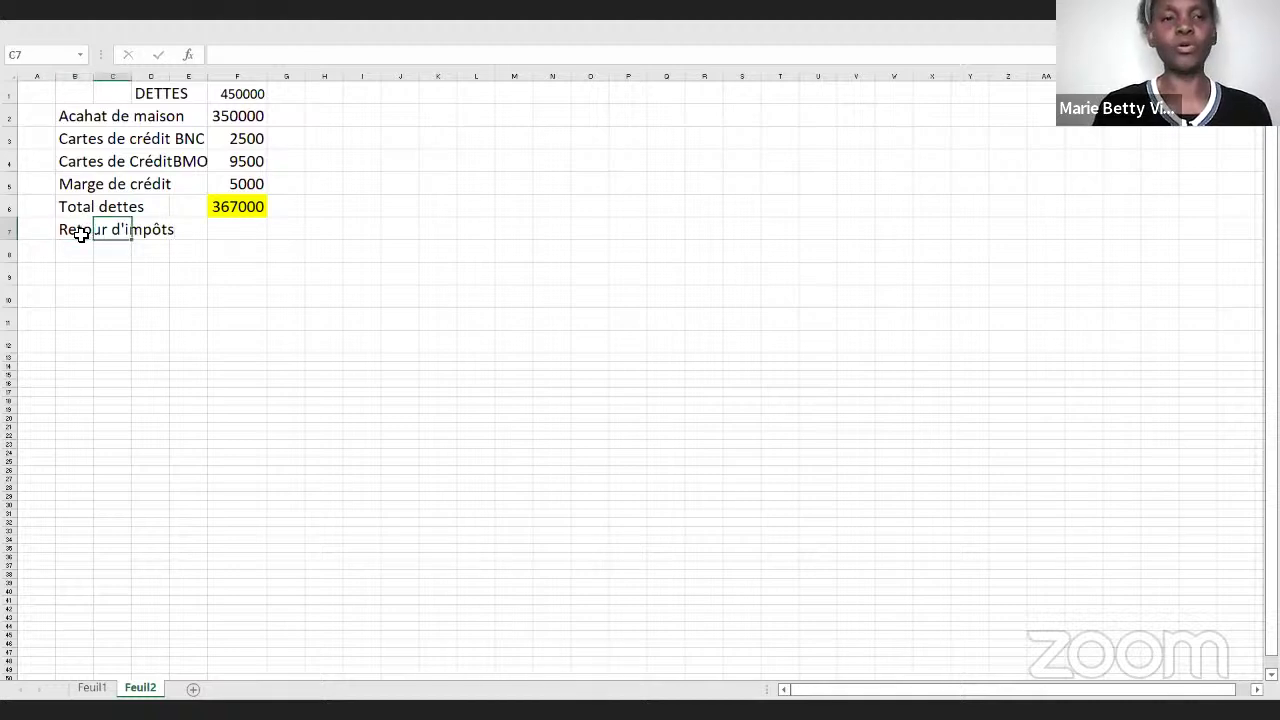
- Enter 5859 in F7 as the amount of the Retour d'impôts row
{"action": "key", "text": "Right"}
{"action": "key", "text": "Right"}
{"action": "key", "text": "Right"}
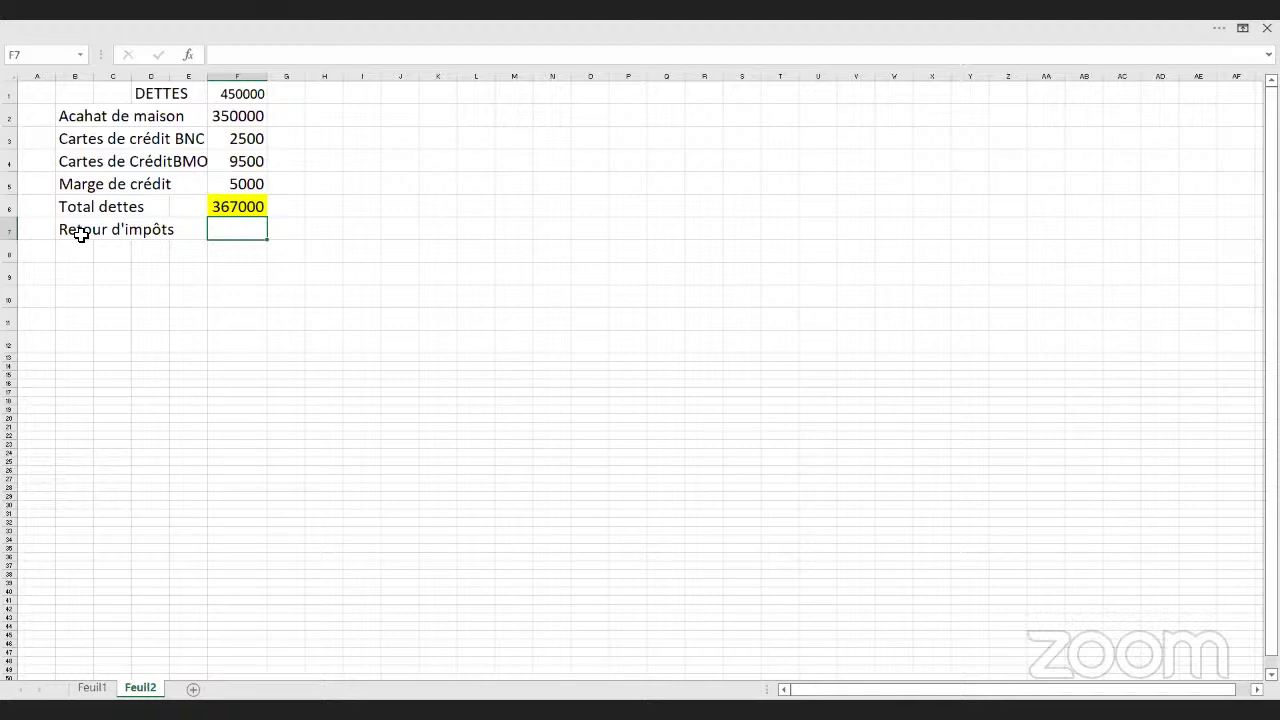
{"action": "type", "text": "5"}
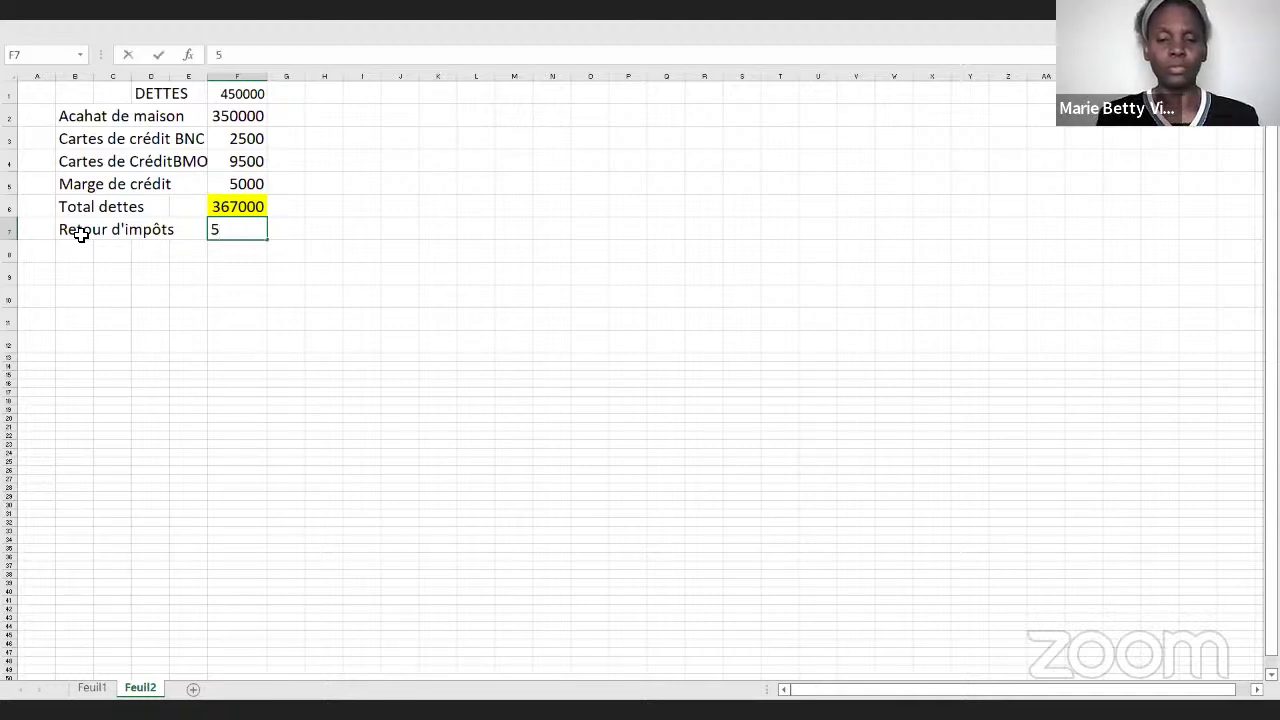
{"action": "type", "text": "859"}
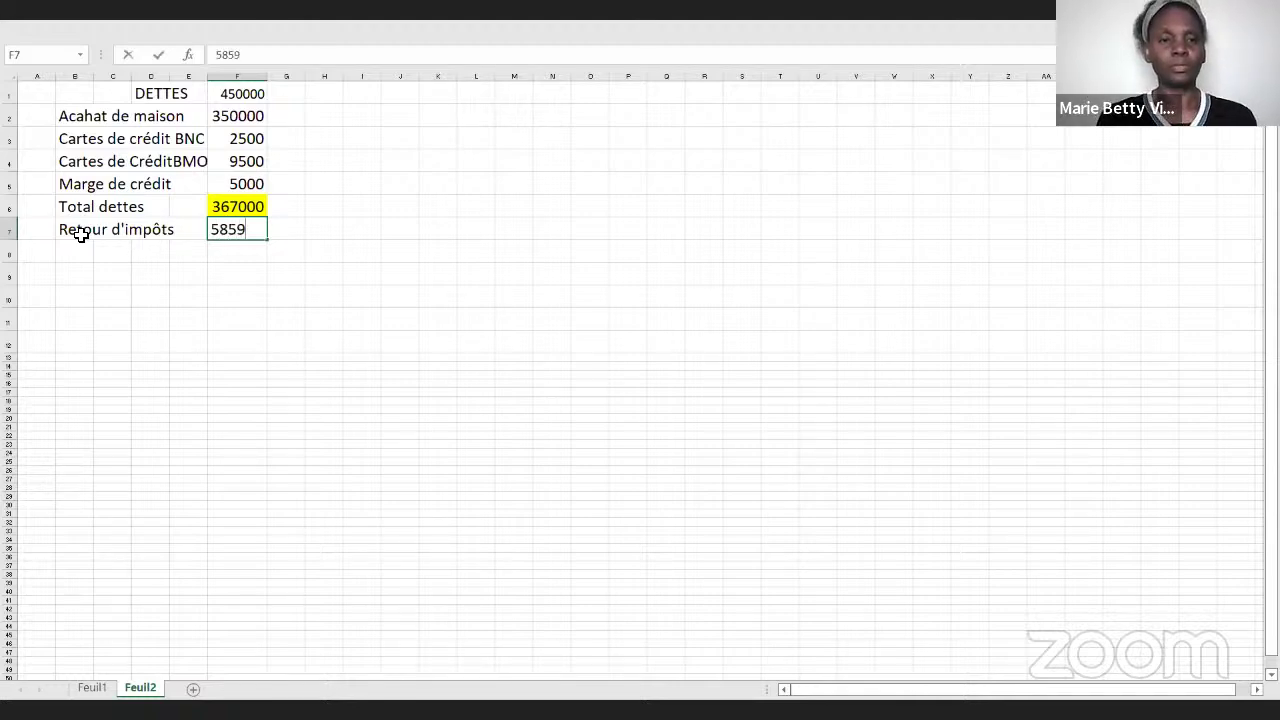
{"action": "key", "text": "Return"}
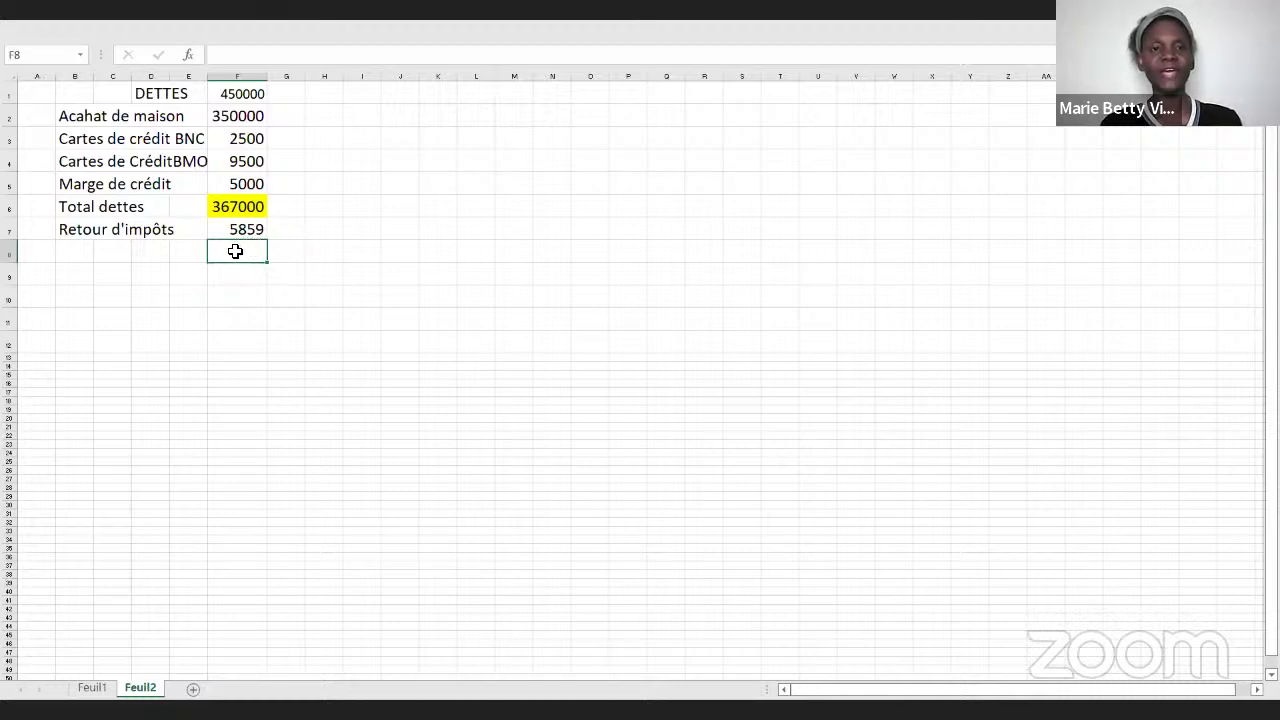
- Enter 23000 in F8 below the Retour d'impôts amount, and compare the debt list with the budget on Feuil1
{"action": "type", "text": "23000"}
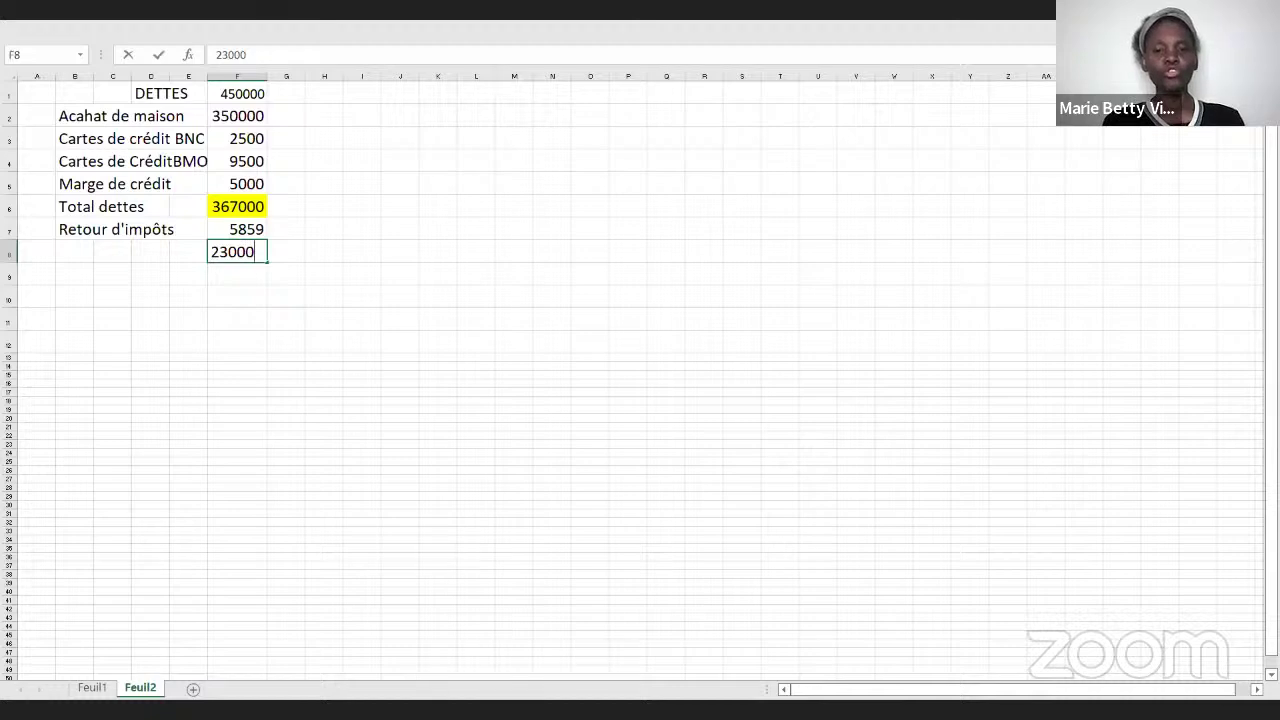
{"action": "left_click", "coordinate": [90, 688]}
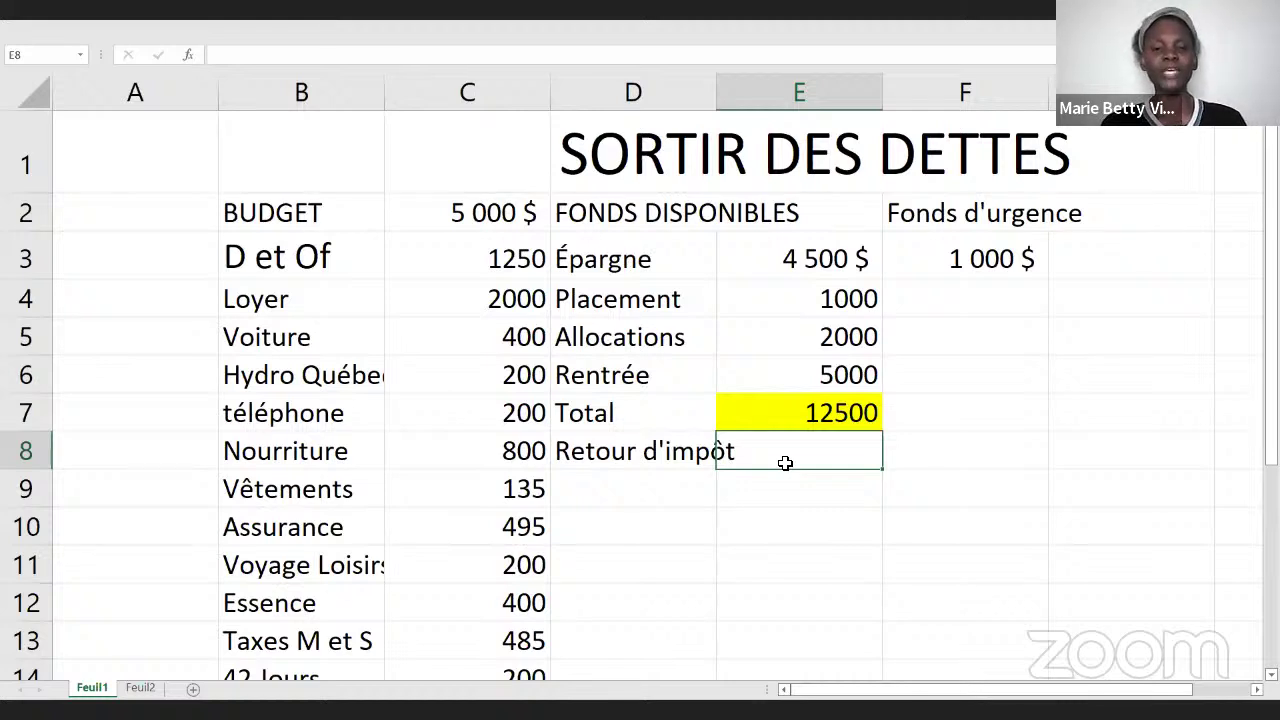
{"action": "left_click", "coordinate": [140, 689]}
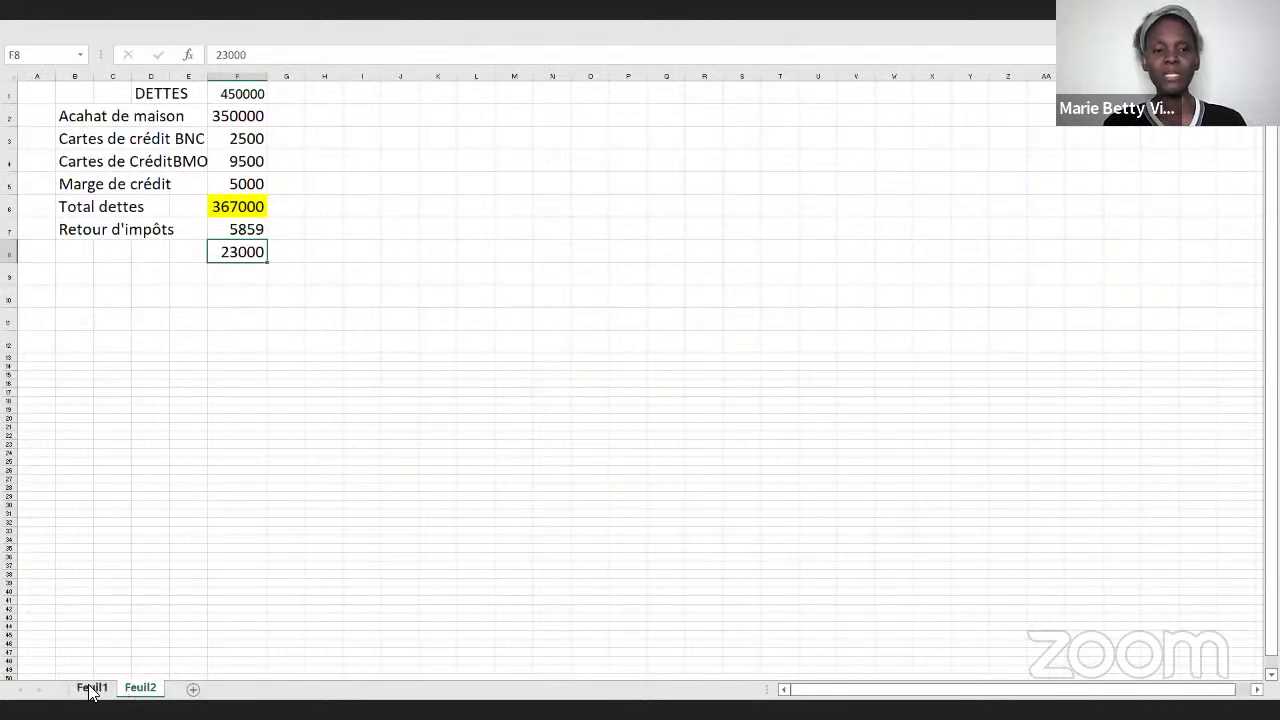
{"action": "left_click", "coordinate": [91, 689]}
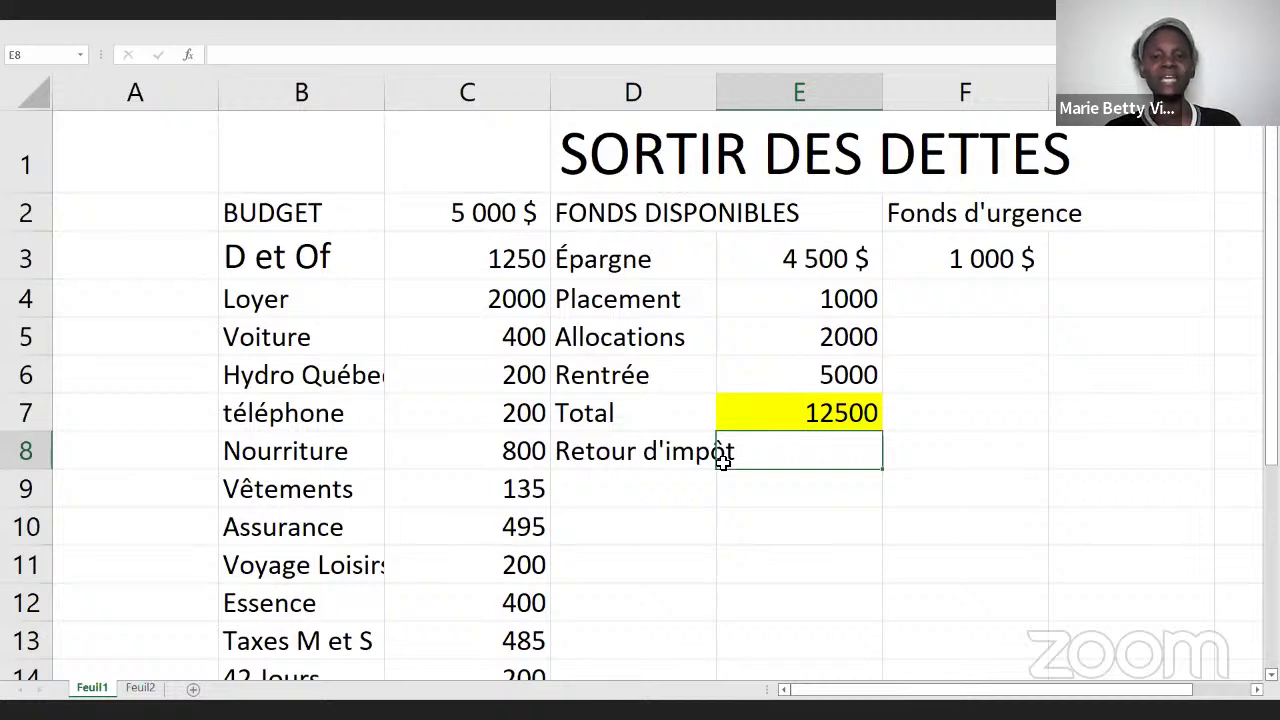
{"action": "left_click", "coordinate": [141, 690]}
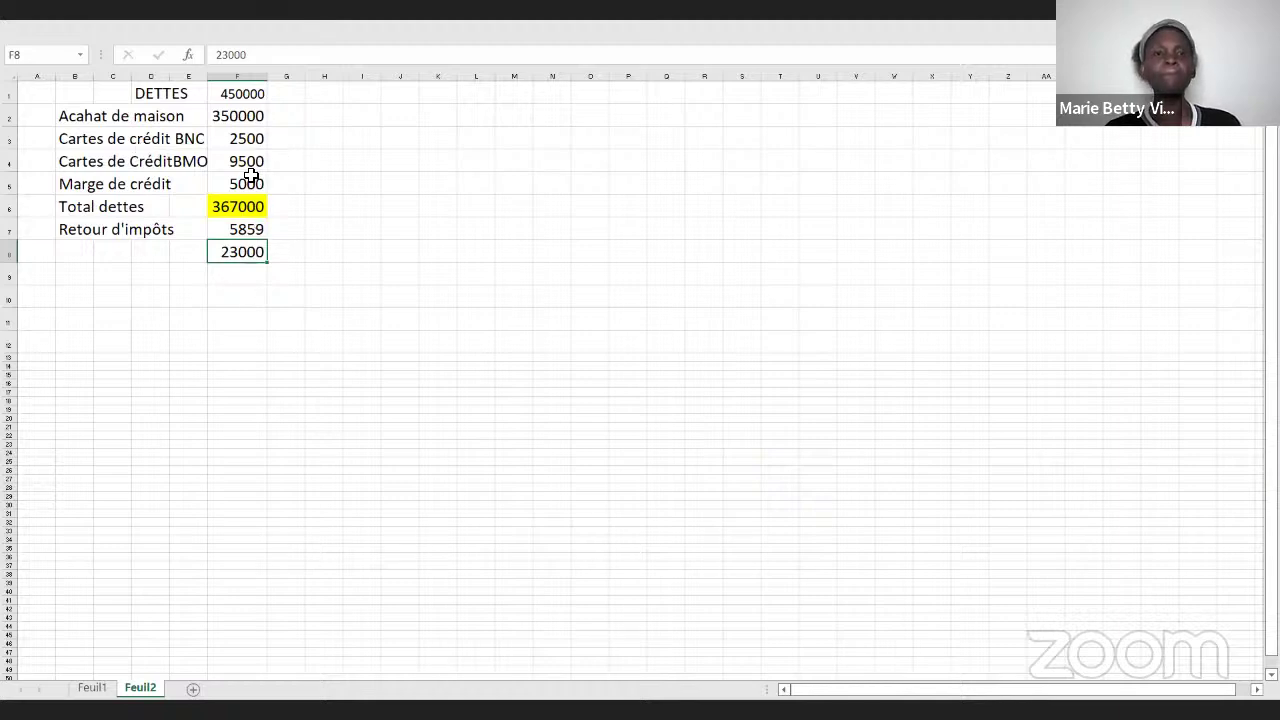
- Color the Cartes de crédit BNC amount in F3 on Feuil2 red, and check the available funds on Feuil1
{"action": "left_click", "coordinate": [247, 144]}
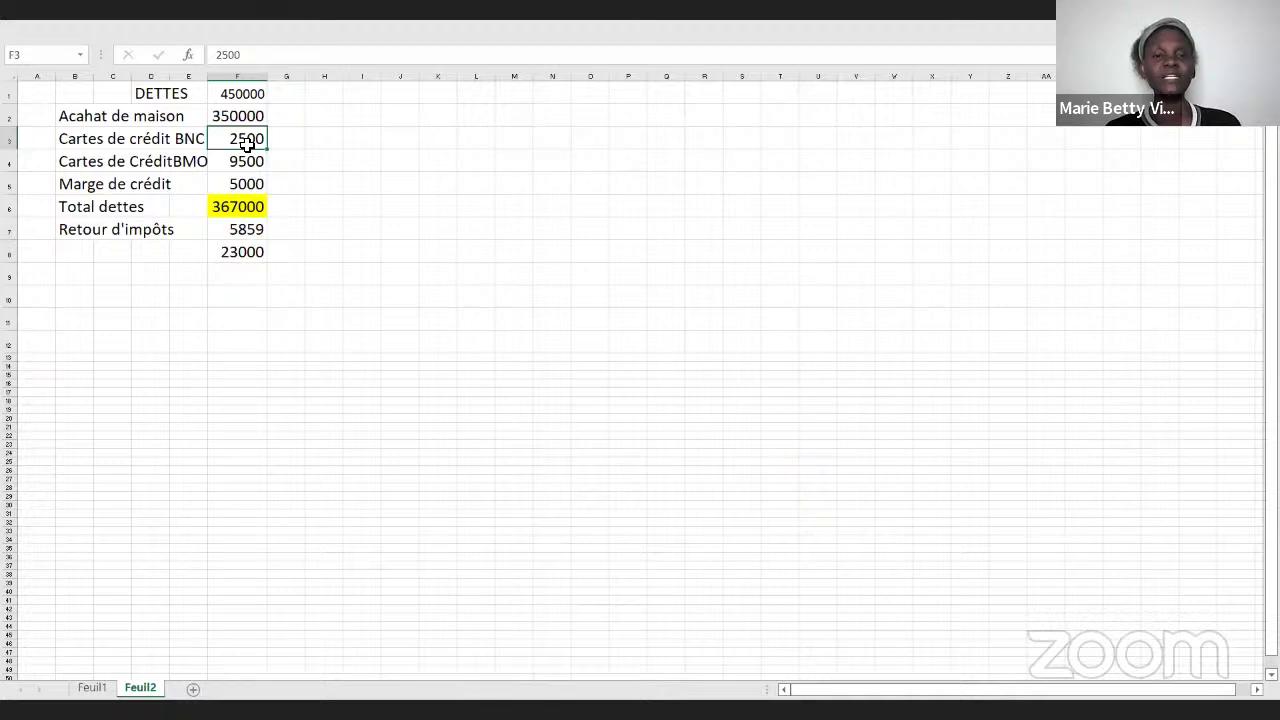
{"action": "right_click", "coordinate": [247, 144]}
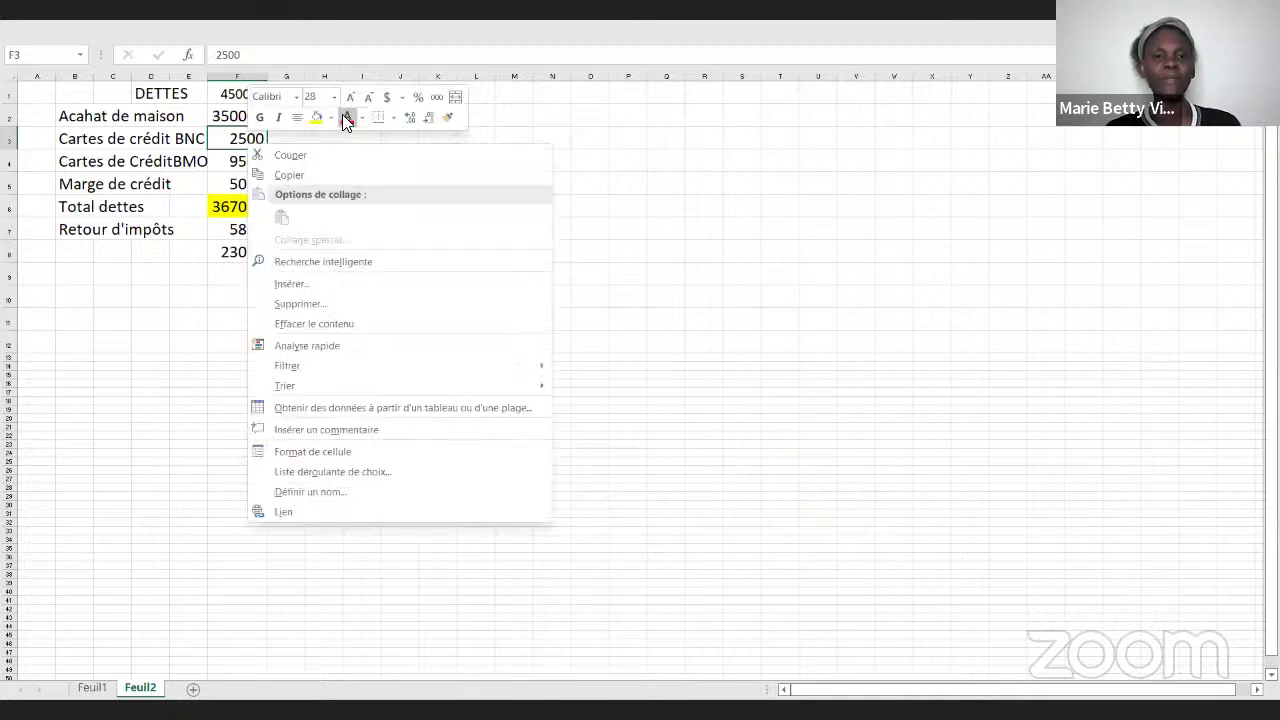
{"action": "left_click", "coordinate": [345, 118]}
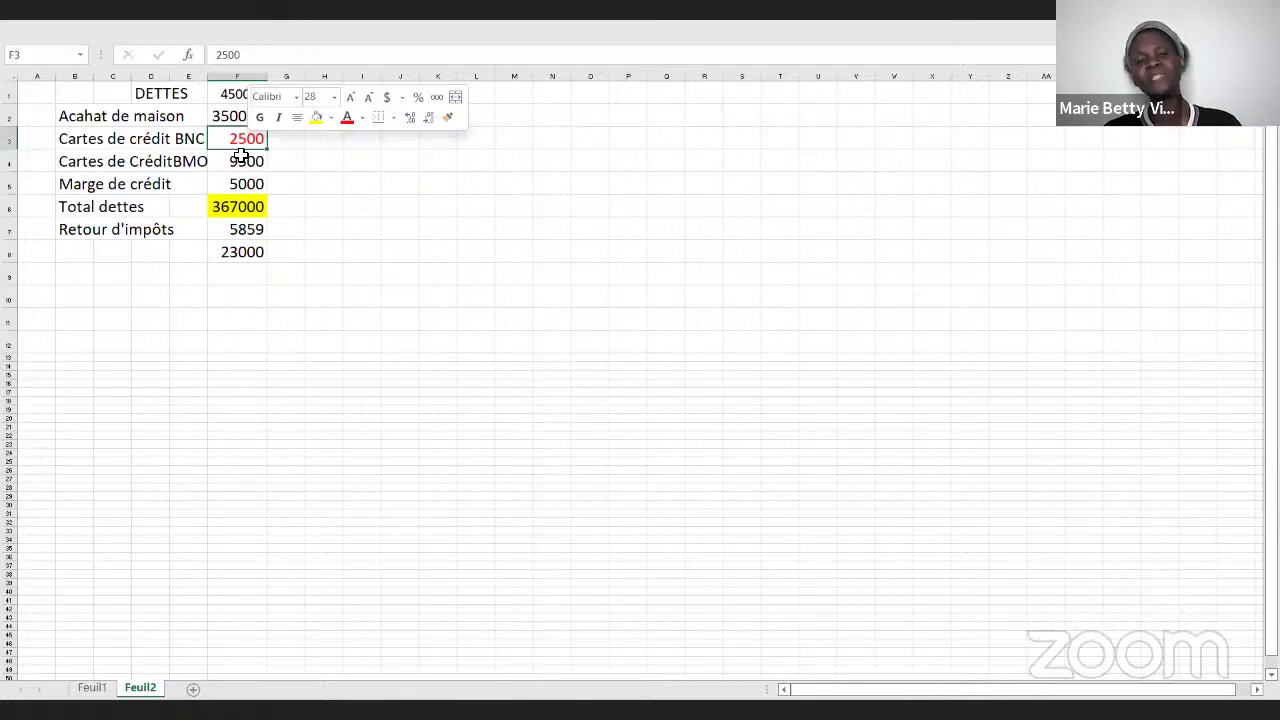
{"action": "left_click", "coordinate": [91, 688]}
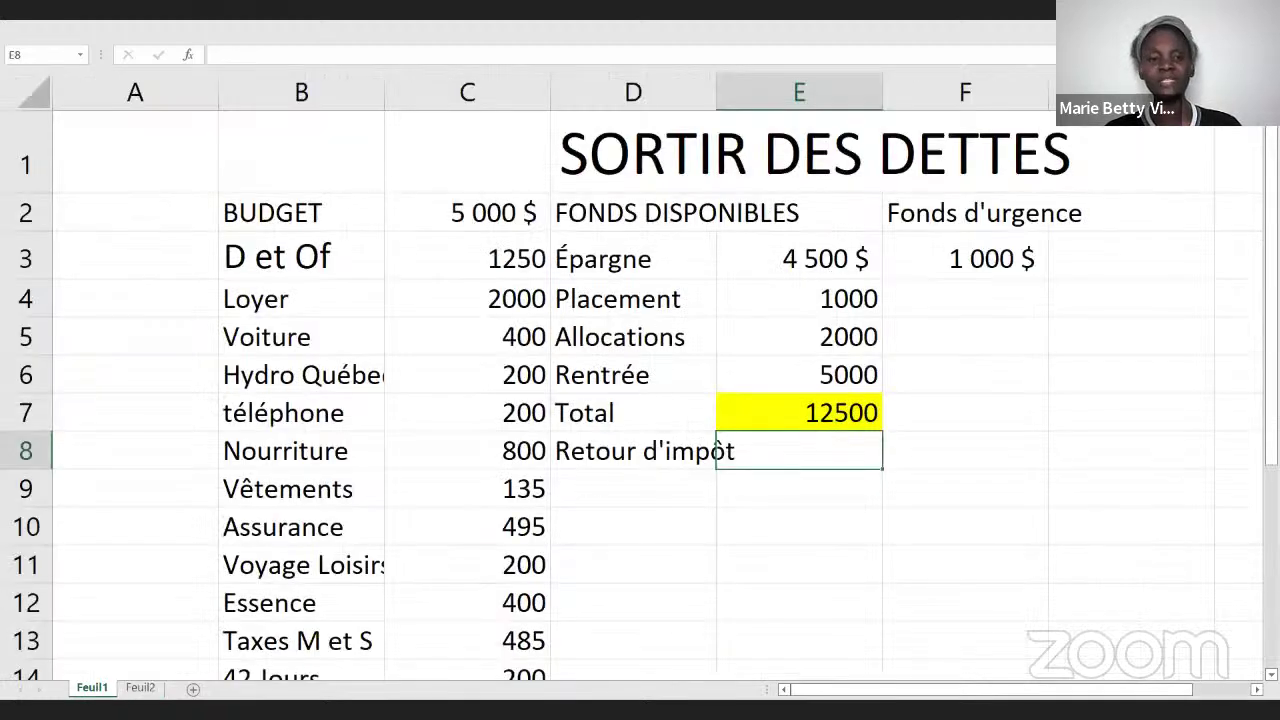
{"action": "left_click", "coordinate": [140, 690]}
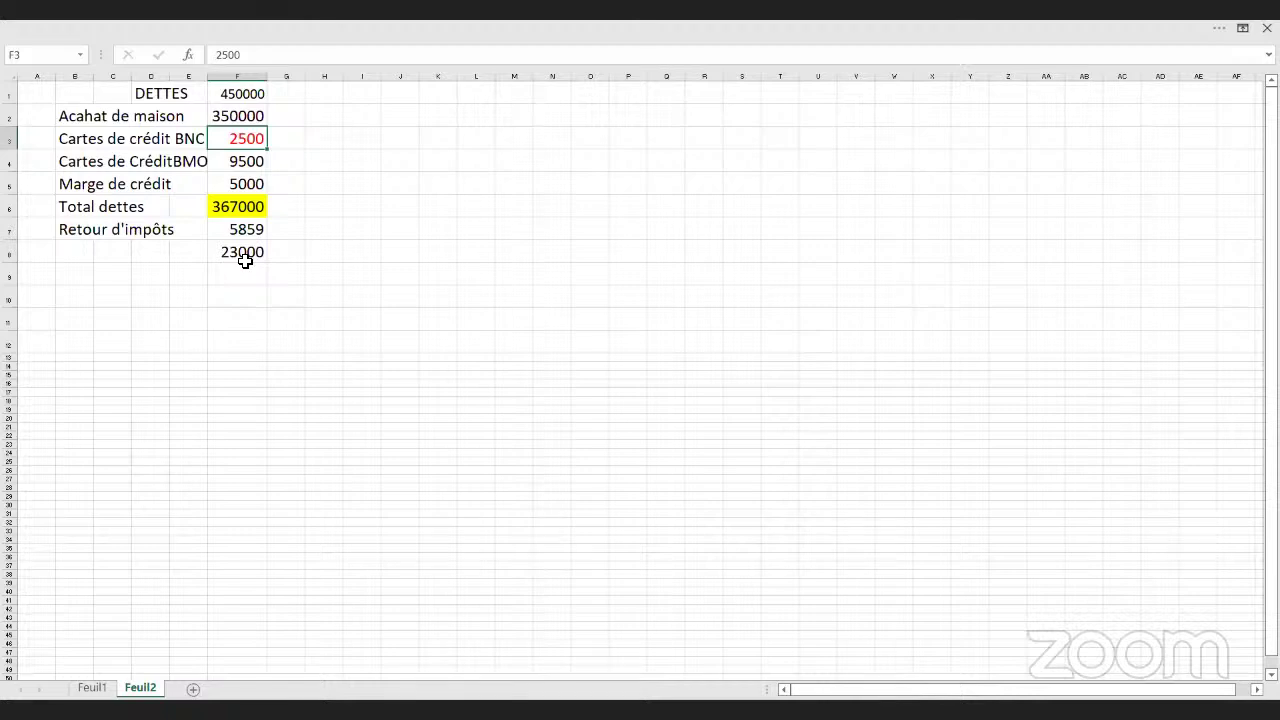
- Clear F8 below the Retour d'impôts amount on Feuil2, and set the Total dettes amount in F6 to 364500
{"action": "left_click", "coordinate": [245, 258]}
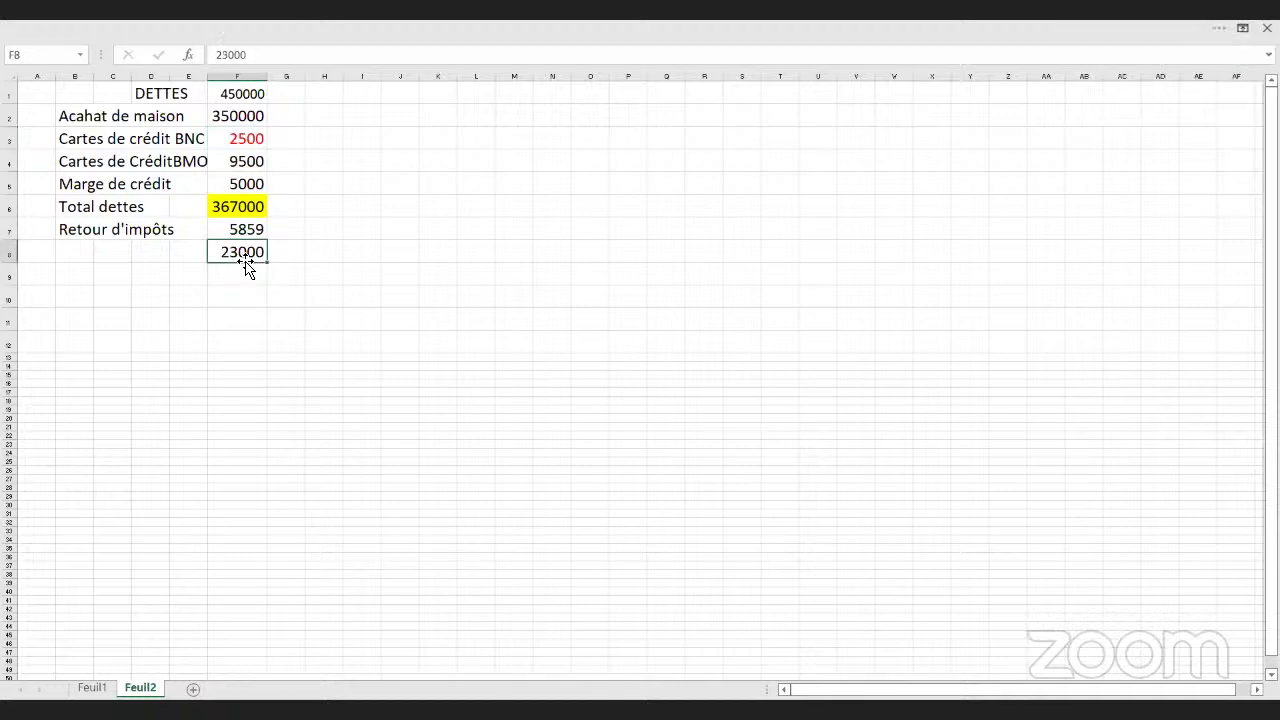
{"action": "type", "text": "2"}
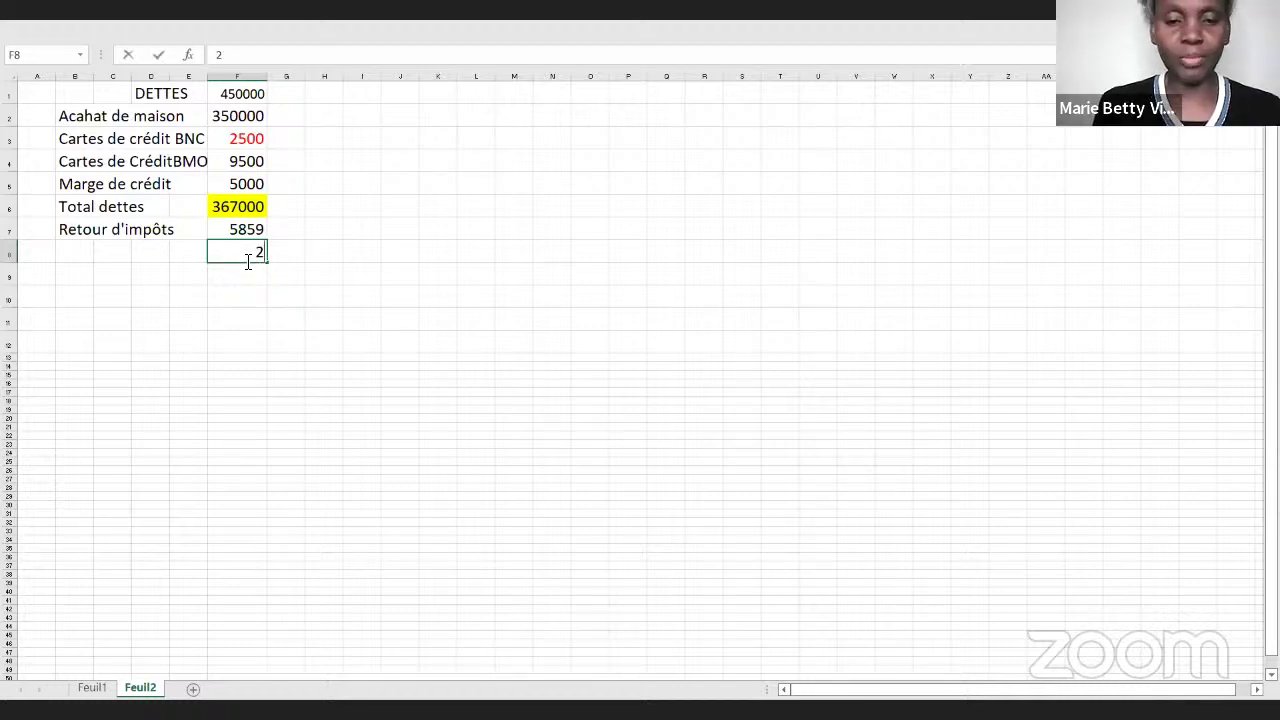
{"action": "type", "text": "0500"}
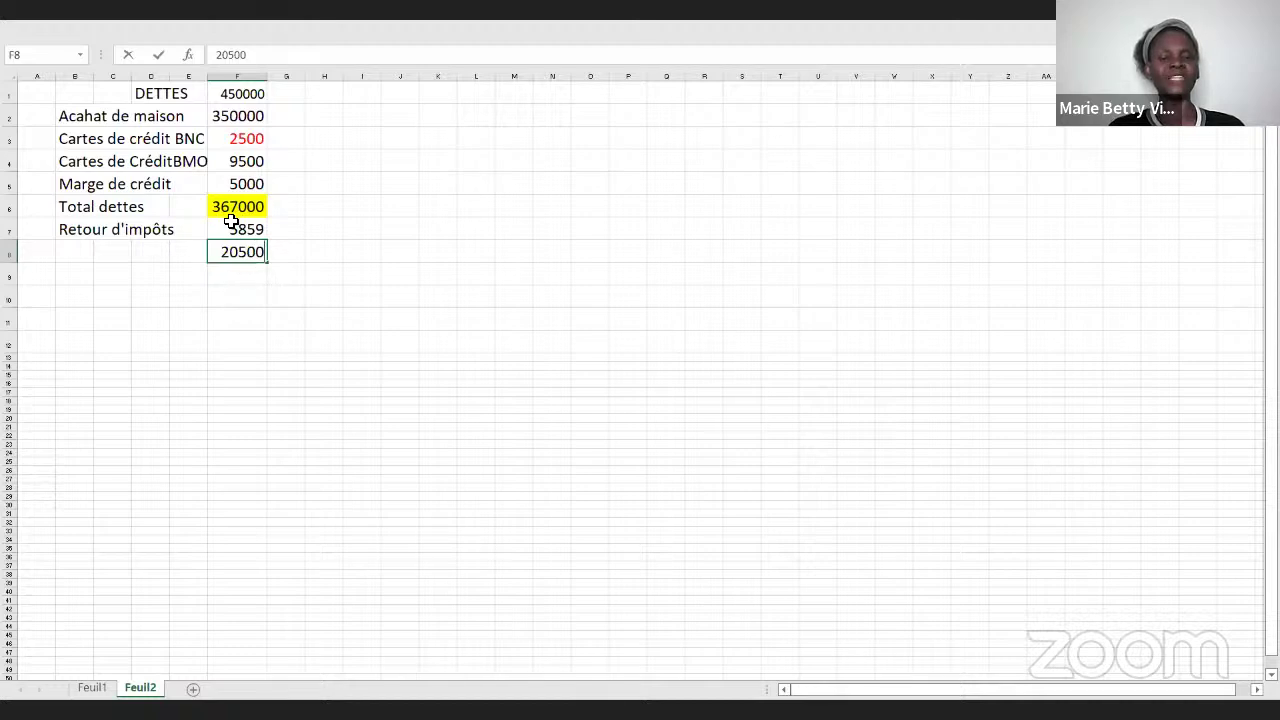
{"action": "key", "text": "BackSpace"}
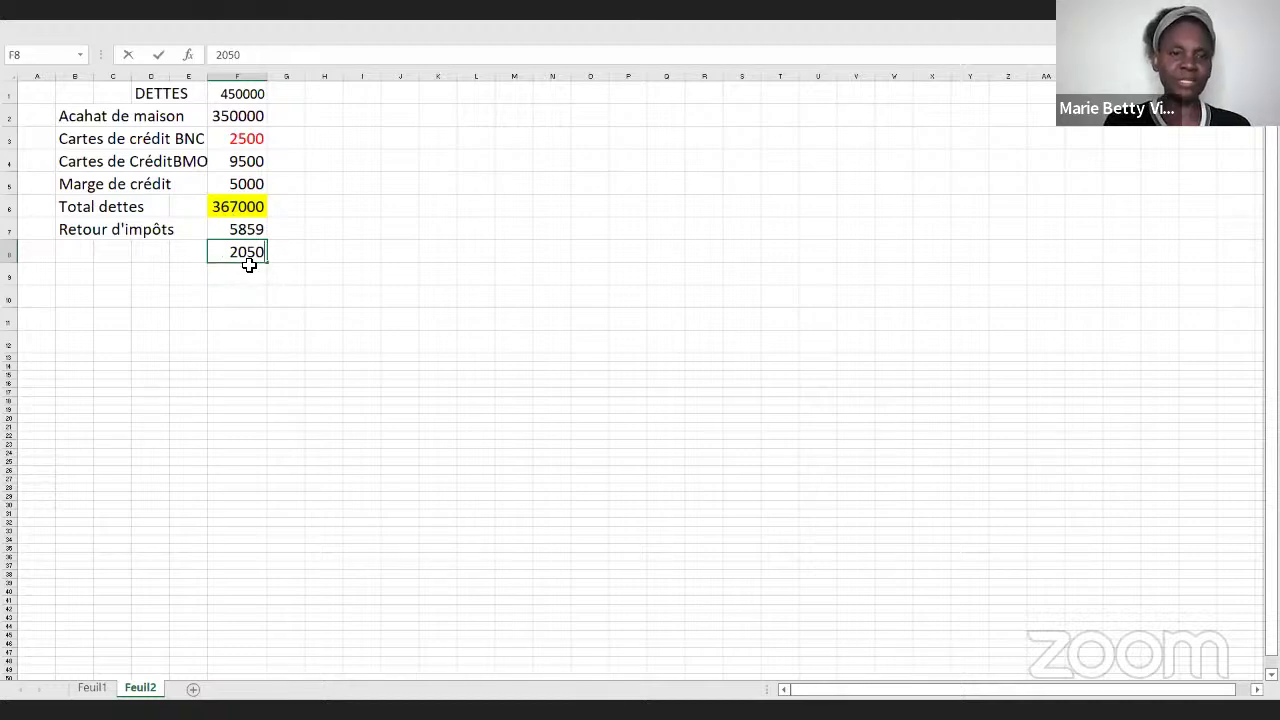
{"action": "key", "text": "BackSpace"}
{"action": "key", "text": "BackSpace"}
{"action": "key", "text": "BackSpace"}
{"action": "key", "text": "BackSpace"}
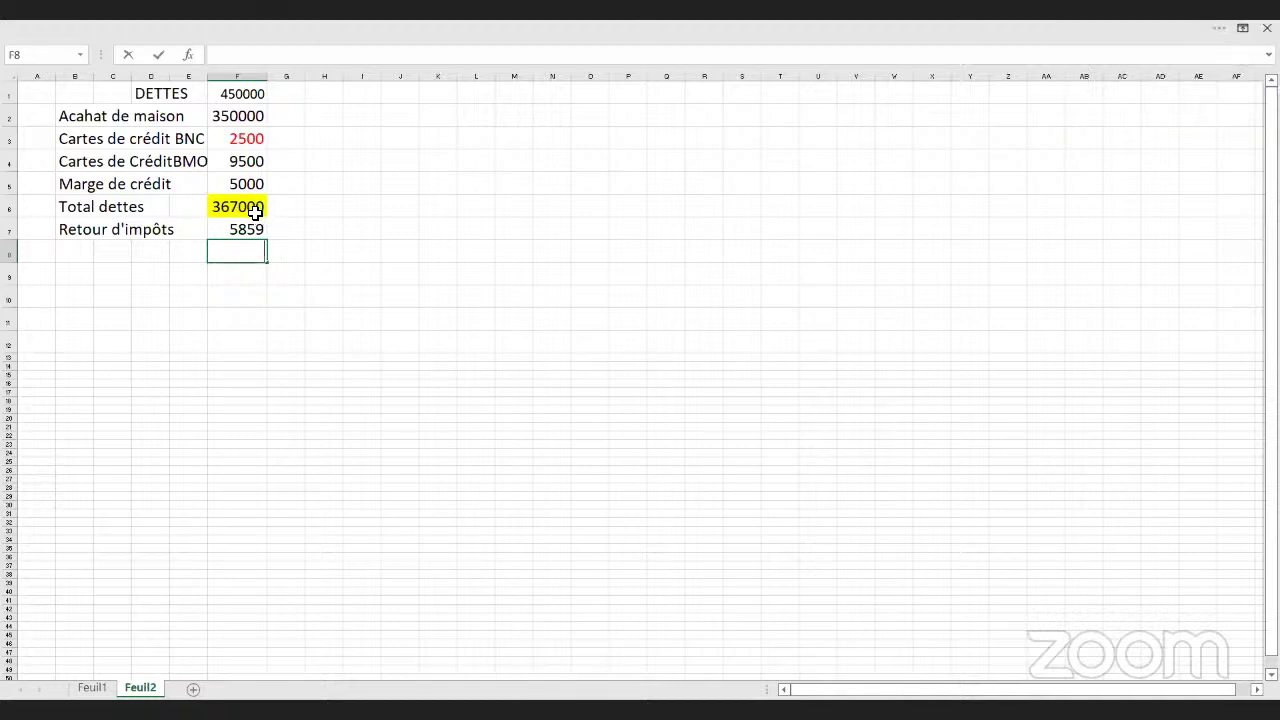
{"action": "left_click", "coordinate": [254, 210]}
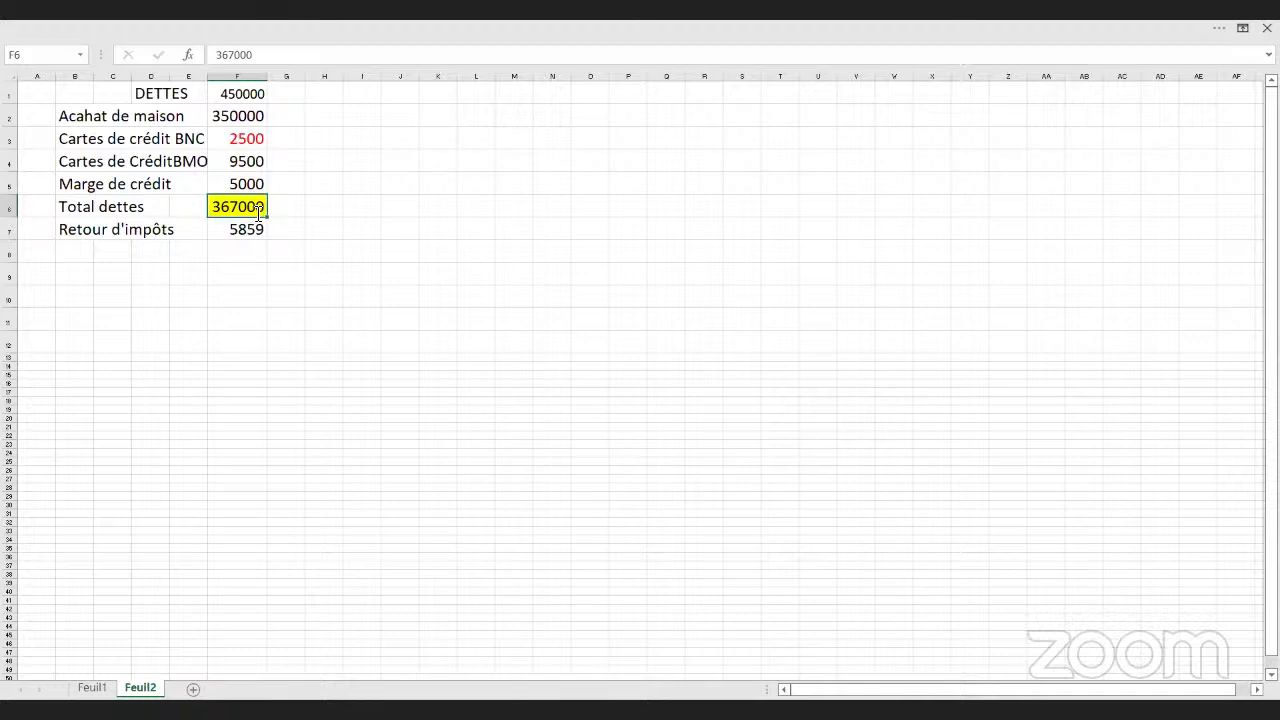
{"action": "type", "text": "364500"}
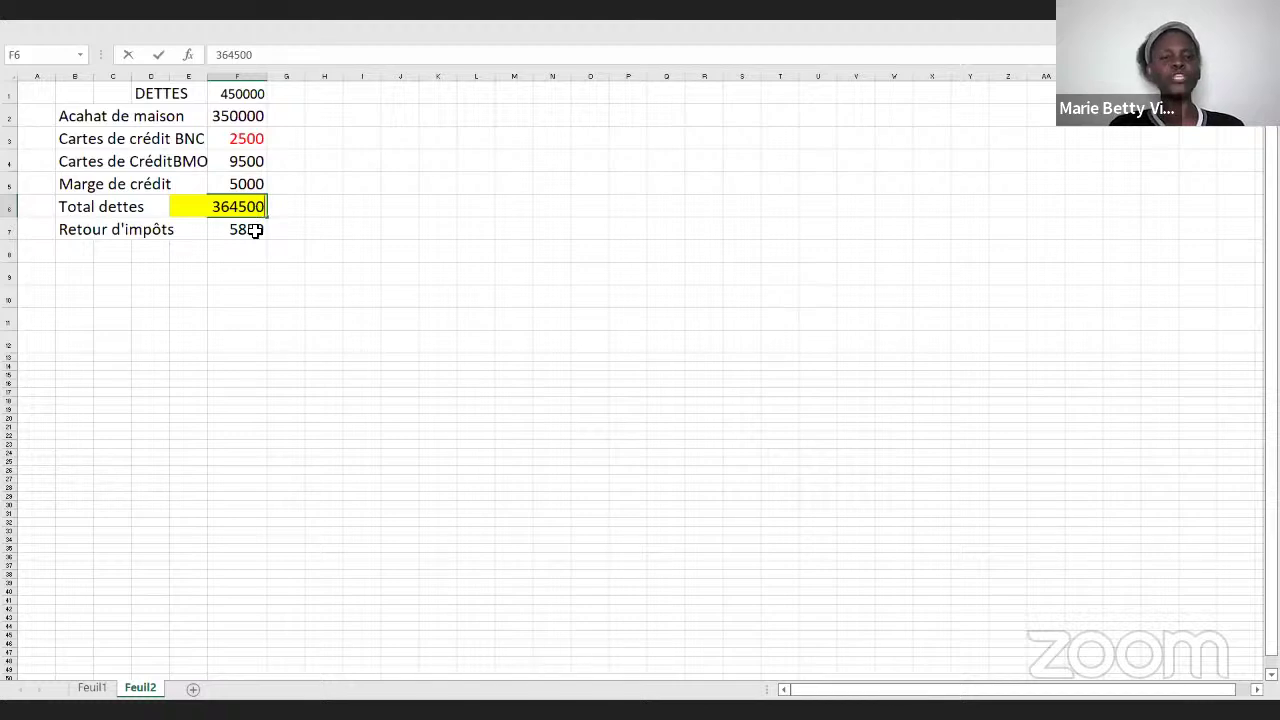
- Set the Fonds d'urgence amount in F3 on Feuil1 to 3000, and clear the Épargne amount in E3
{"action": "left_click", "coordinate": [90, 688]}
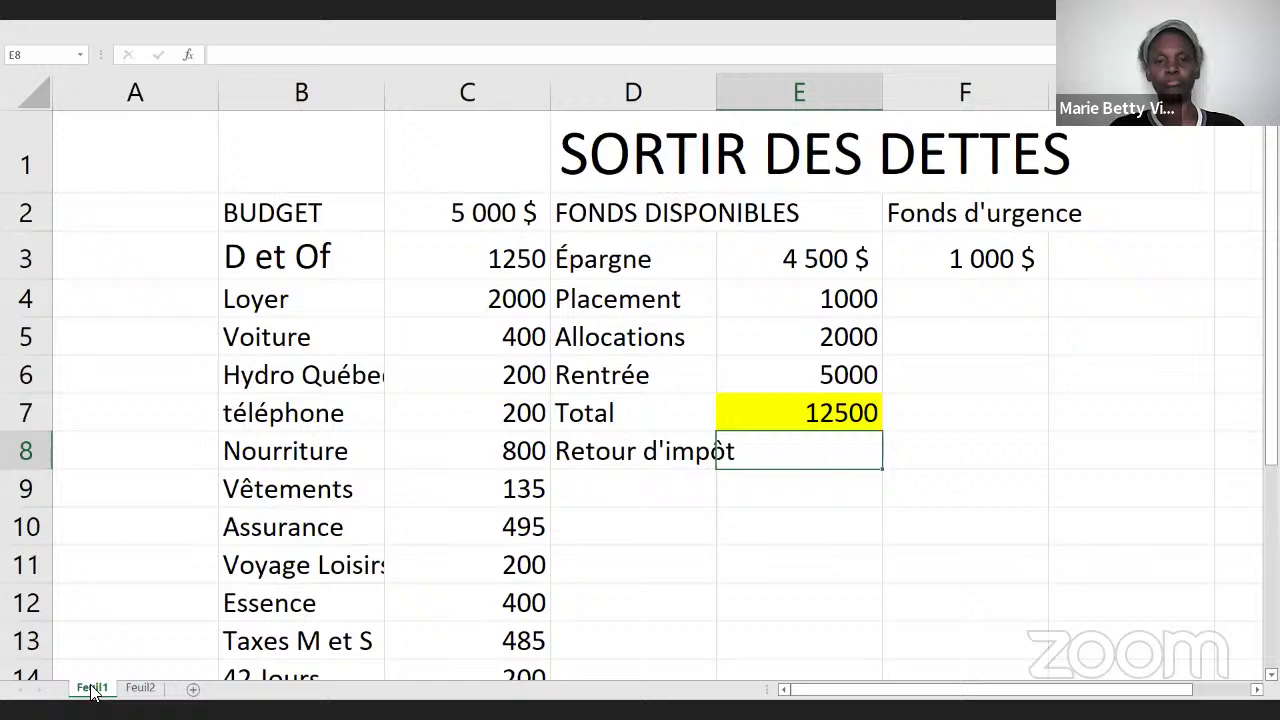
{"action": "left_click", "coordinate": [990, 259]}
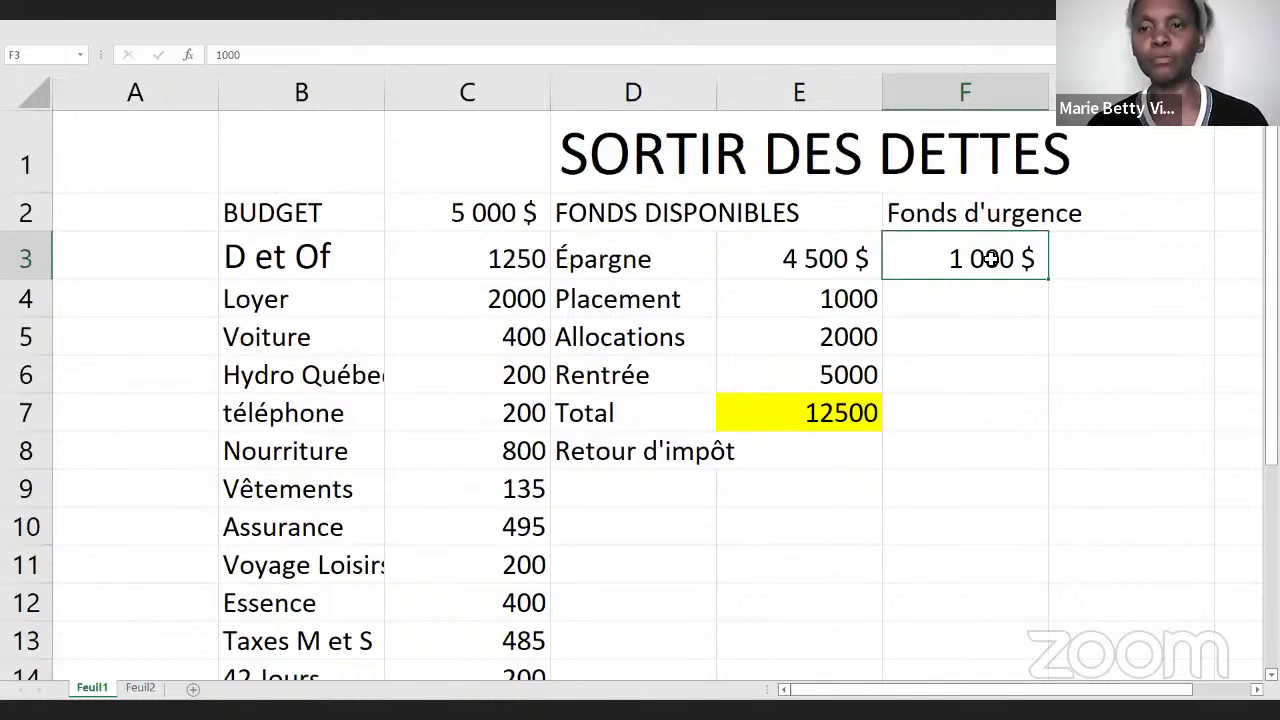
{"action": "type", "text": "3000"}
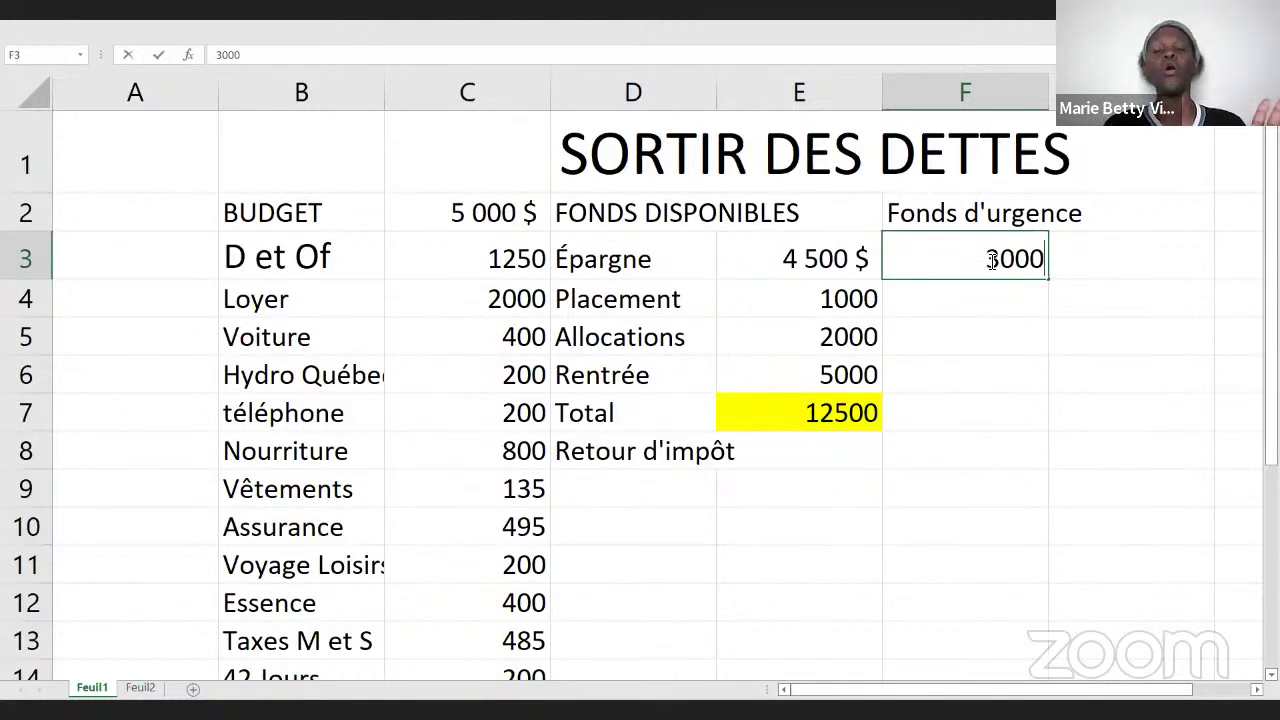
{"action": "left_click", "coordinate": [818, 258]}
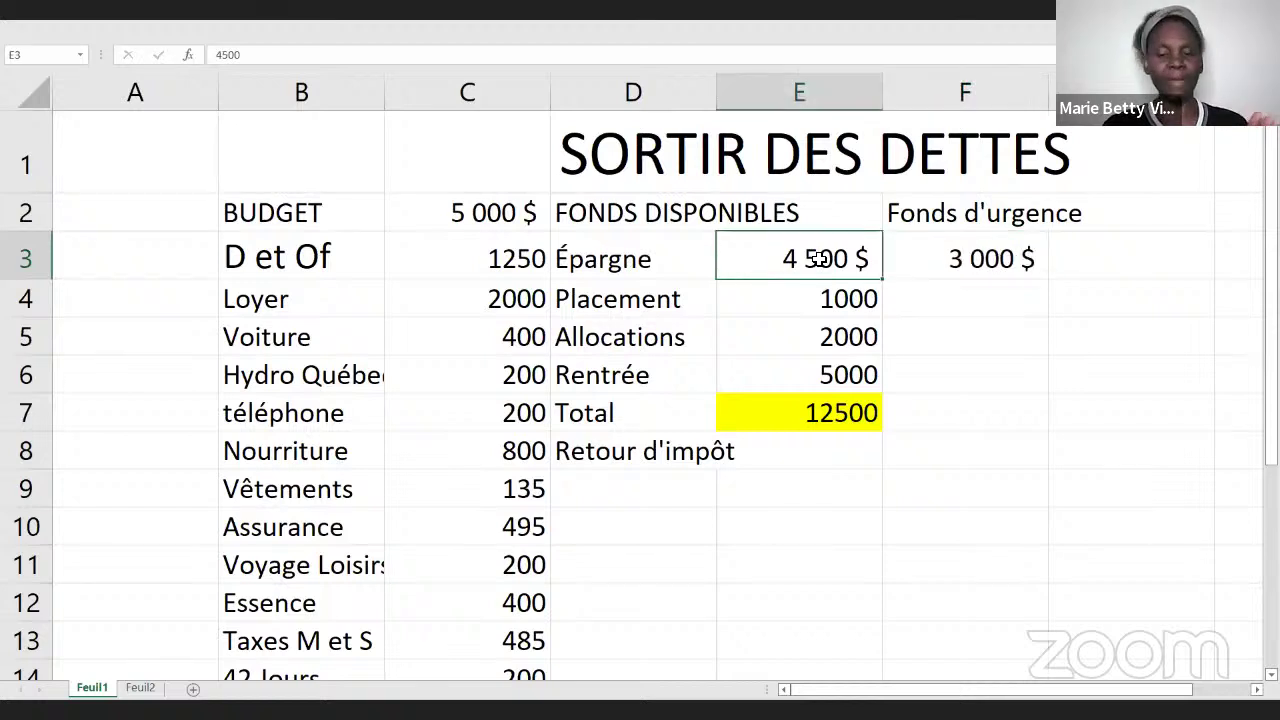
{"action": "key", "text": "BackSpace"}
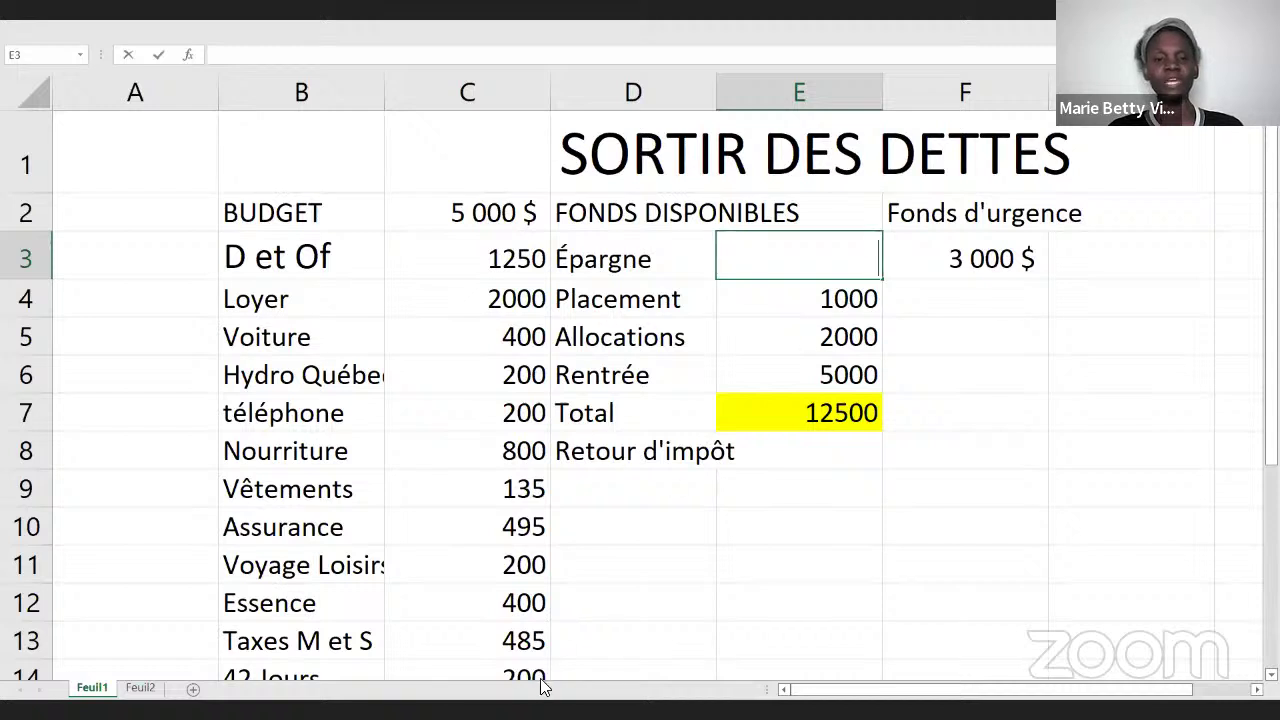
{"action": "left_click", "coordinate": [140, 689]}
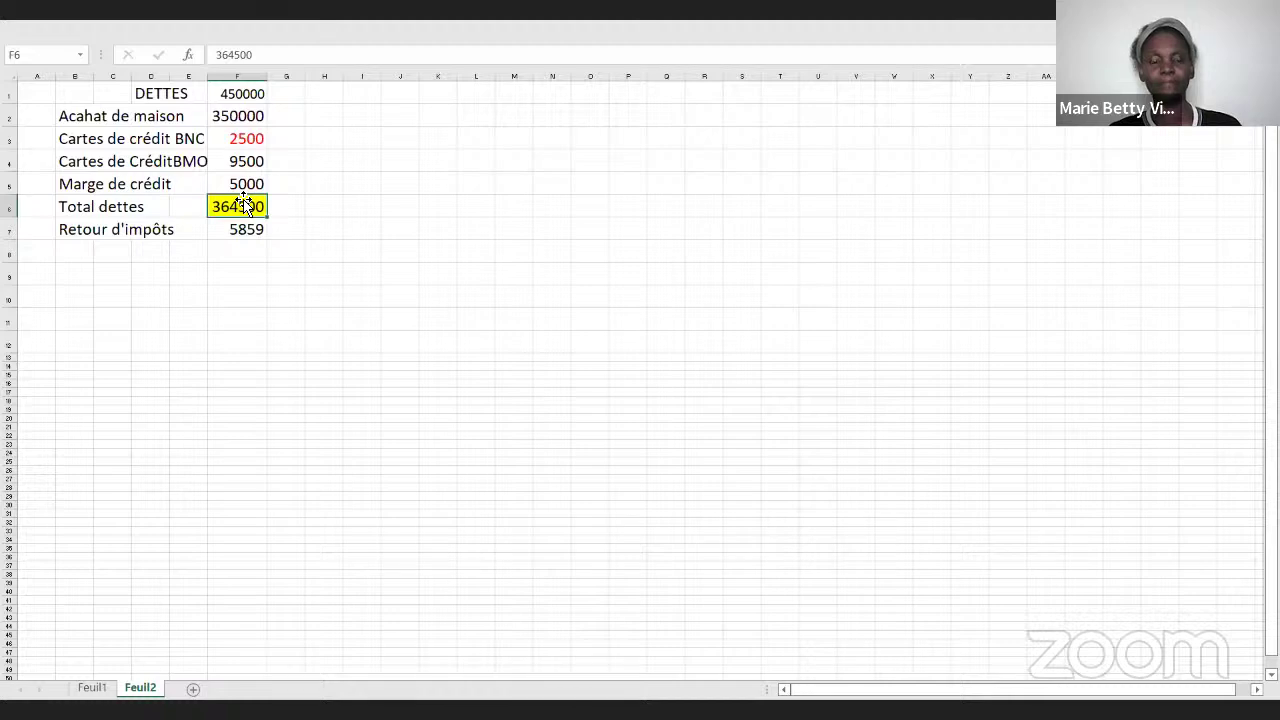
- Color the Placement amount in E4 on Feuil1 red
{"action": "left_click", "coordinate": [92, 688]}
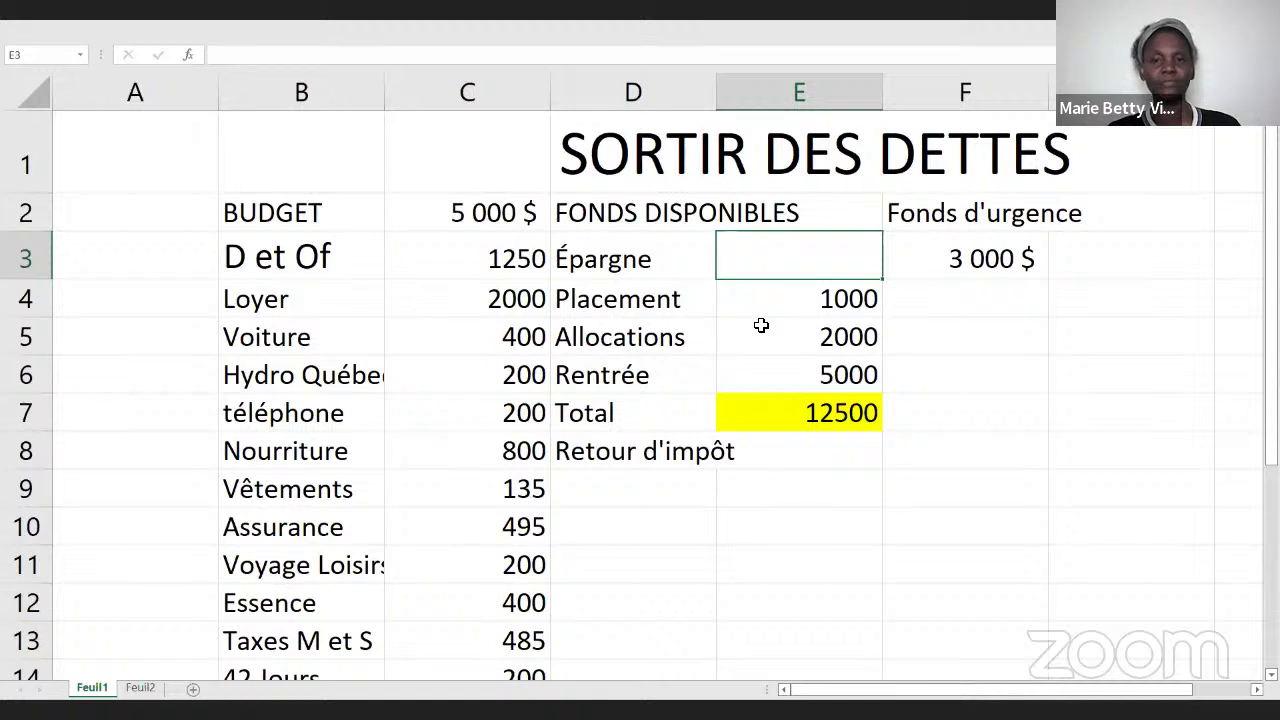
{"action": "left_click", "coordinate": [838, 300]}
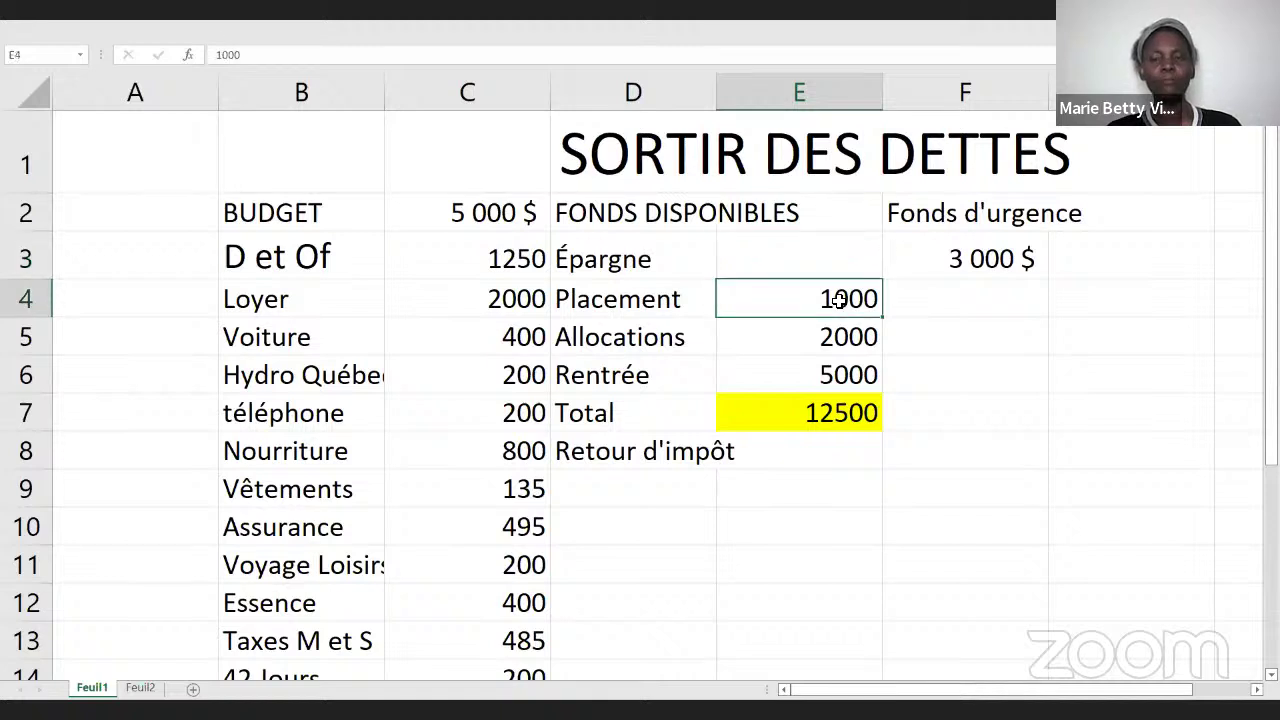
{"action": "right_click", "coordinate": [840, 305]}
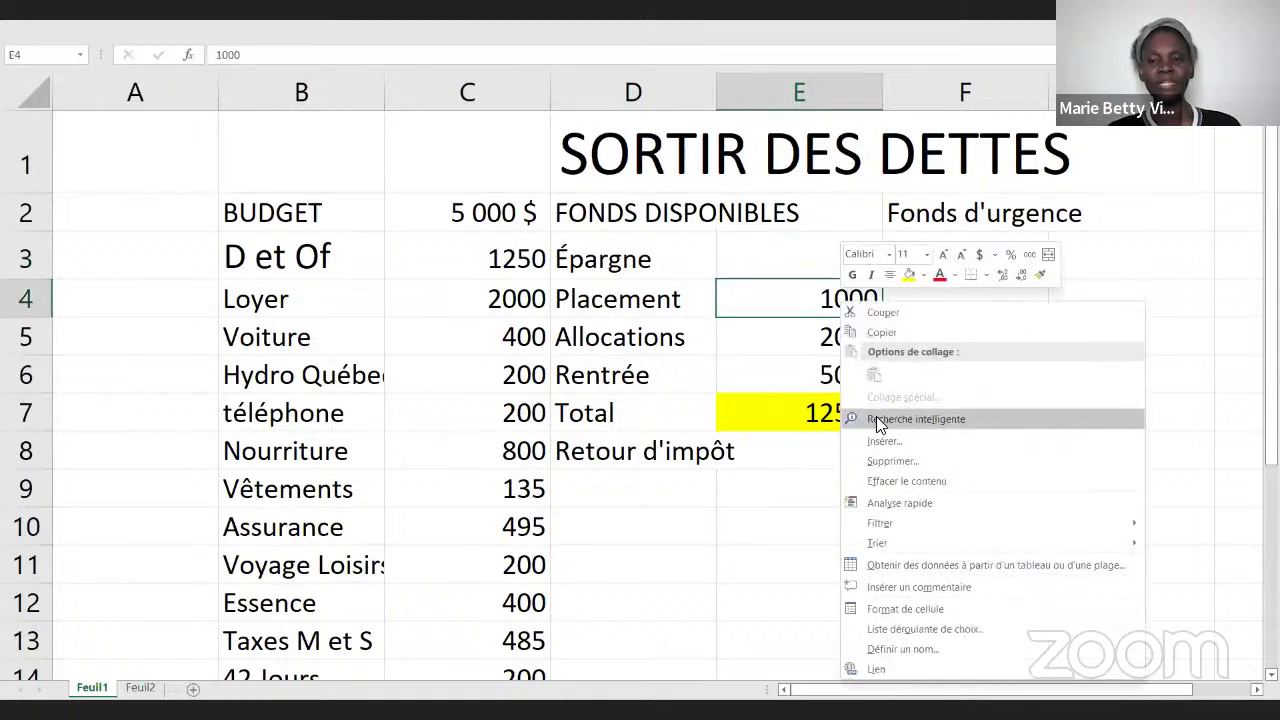
{"action": "left_click", "coordinate": [938, 274]}
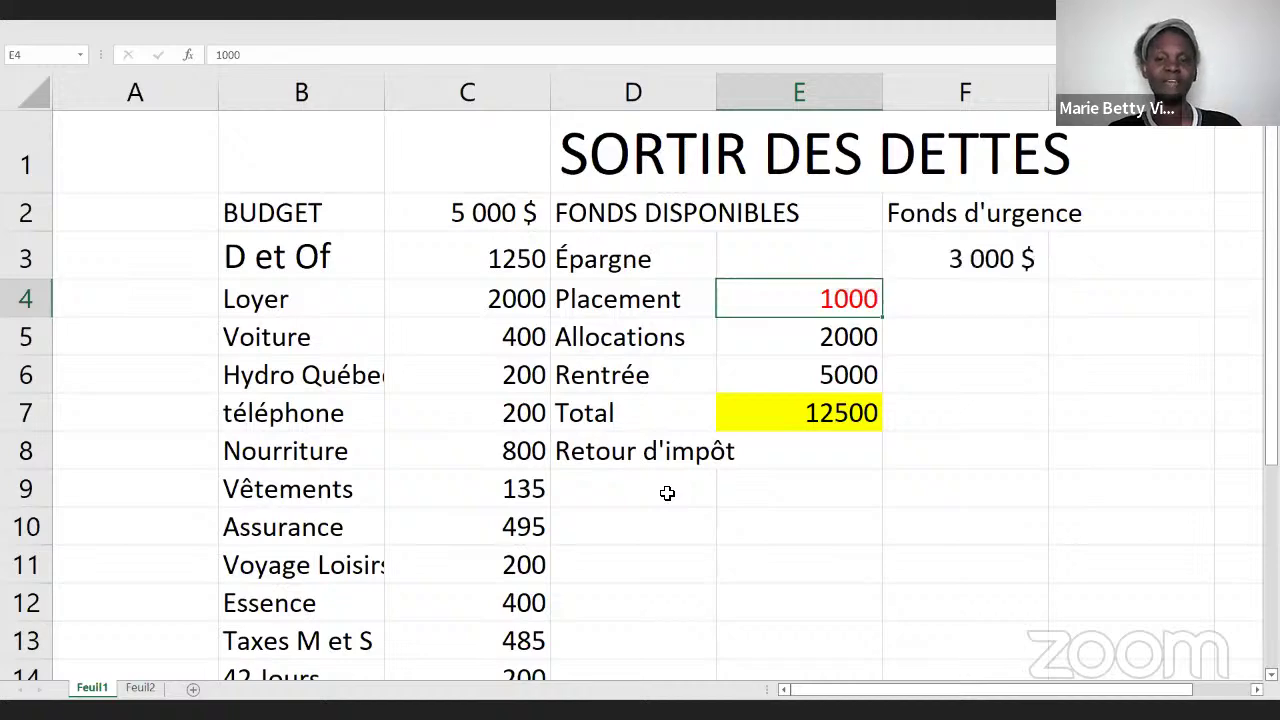
- Review the budget expense lines on Feuil1 down to the TOTAL row and back up to the available funds
{"action": "scroll", "coordinate": [667, 493], "scroll_direction": "down", "scroll_amount": 2}
{"action": "scroll", "coordinate": [667, 493], "scroll_direction": "down", "scroll_amount": 3}
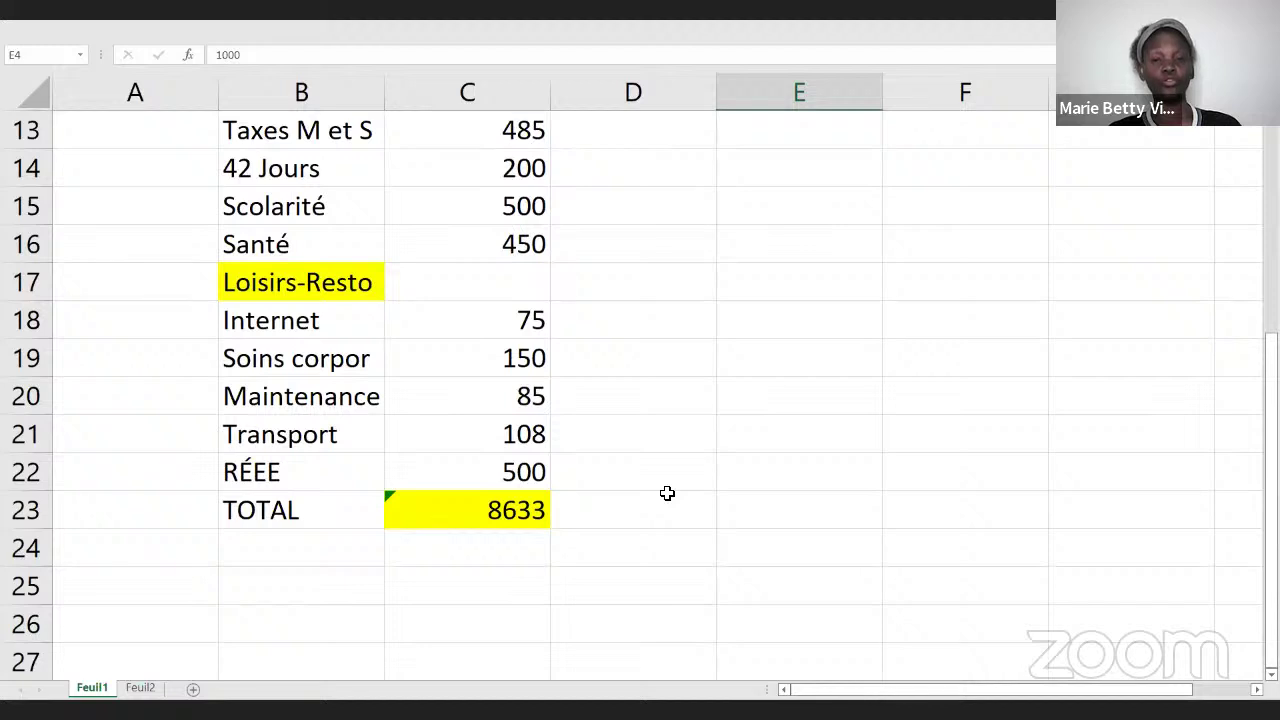
{"action": "scroll", "coordinate": [667, 493], "scroll_direction": "up", "scroll_amount": 1}
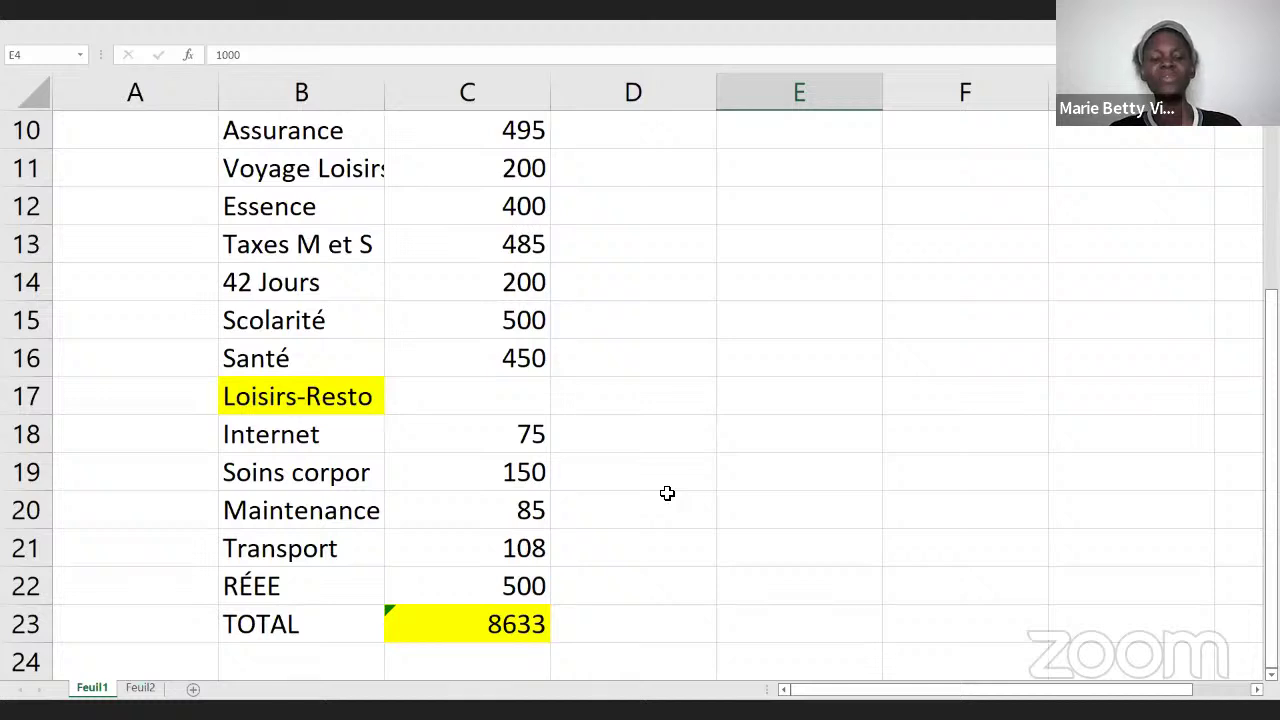
{"action": "scroll", "coordinate": [667, 493], "scroll_direction": "up", "scroll_amount": 2}
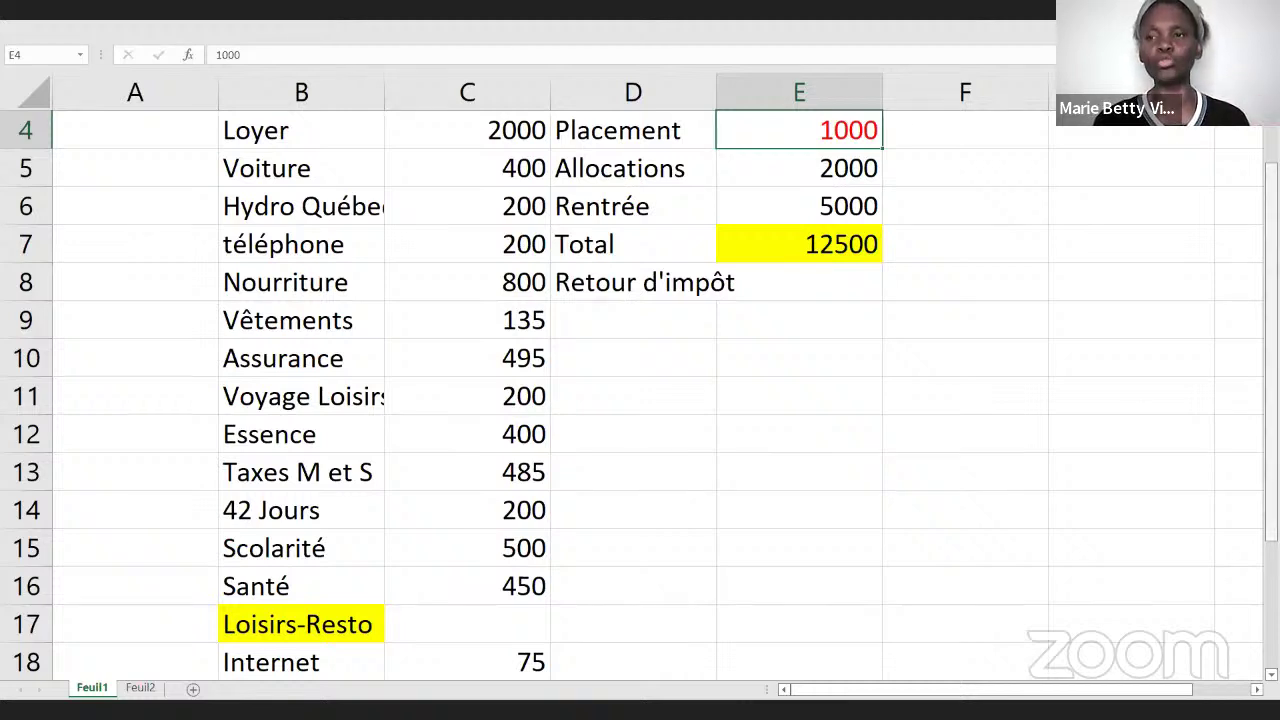
{"action": "scroll", "coordinate": [640, 394], "scroll_direction": "up", "scroll_amount": 3}
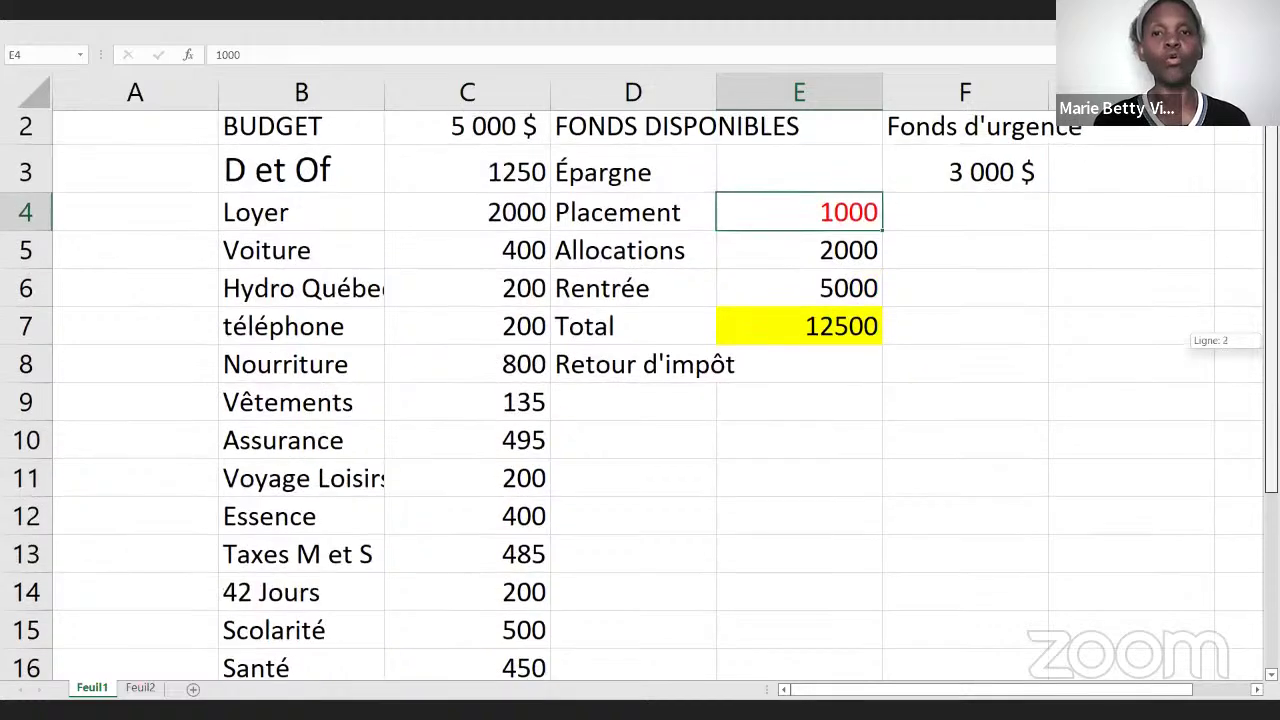
- Enter 60 in D9 below the Retour d'impôt label, and set the Vêtements budget amount in C9 to 75
{"action": "scroll", "coordinate": [640, 394], "scroll_direction": "down", "scroll_amount": 3}
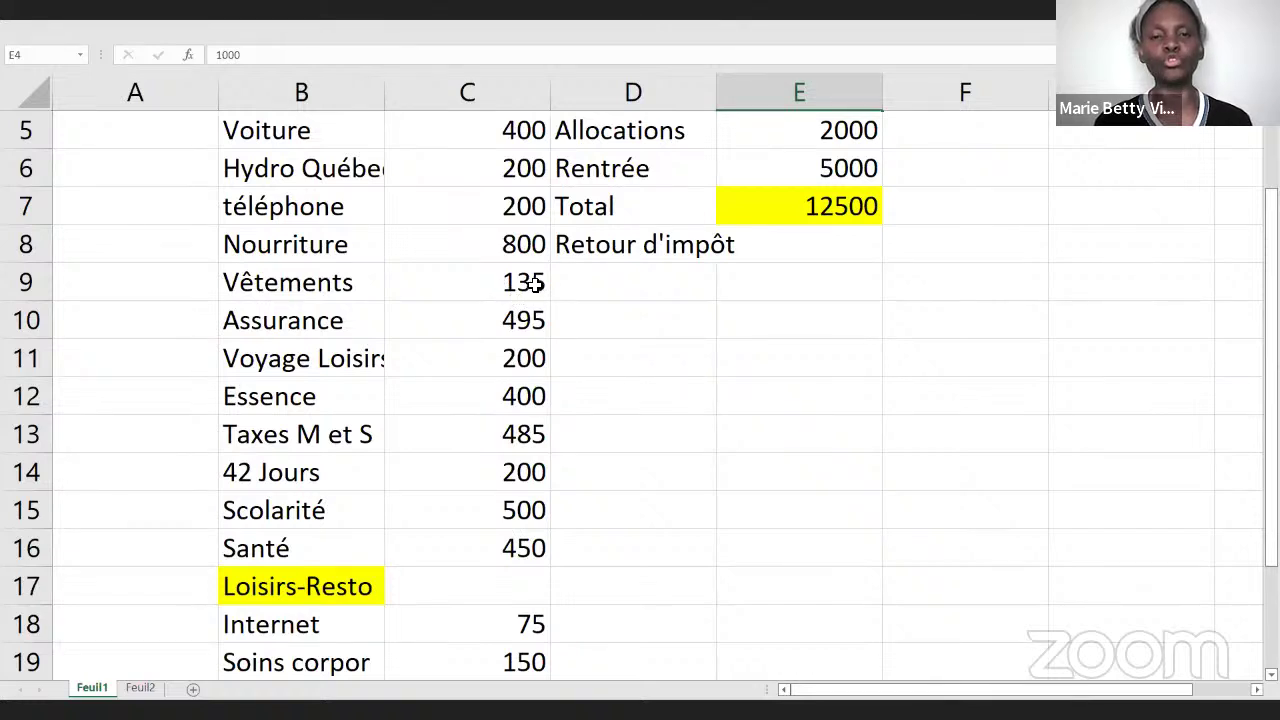
{"action": "left_click", "coordinate": [631, 287]}
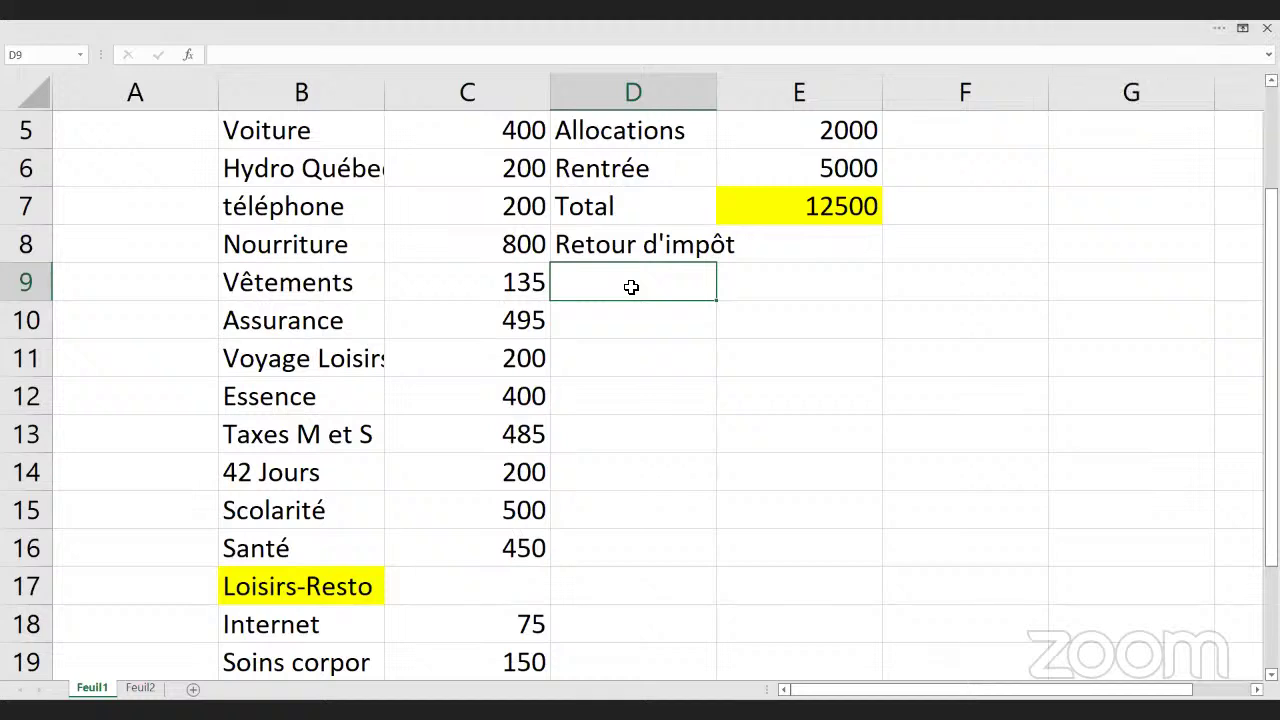
{"action": "type", "text": "60"}
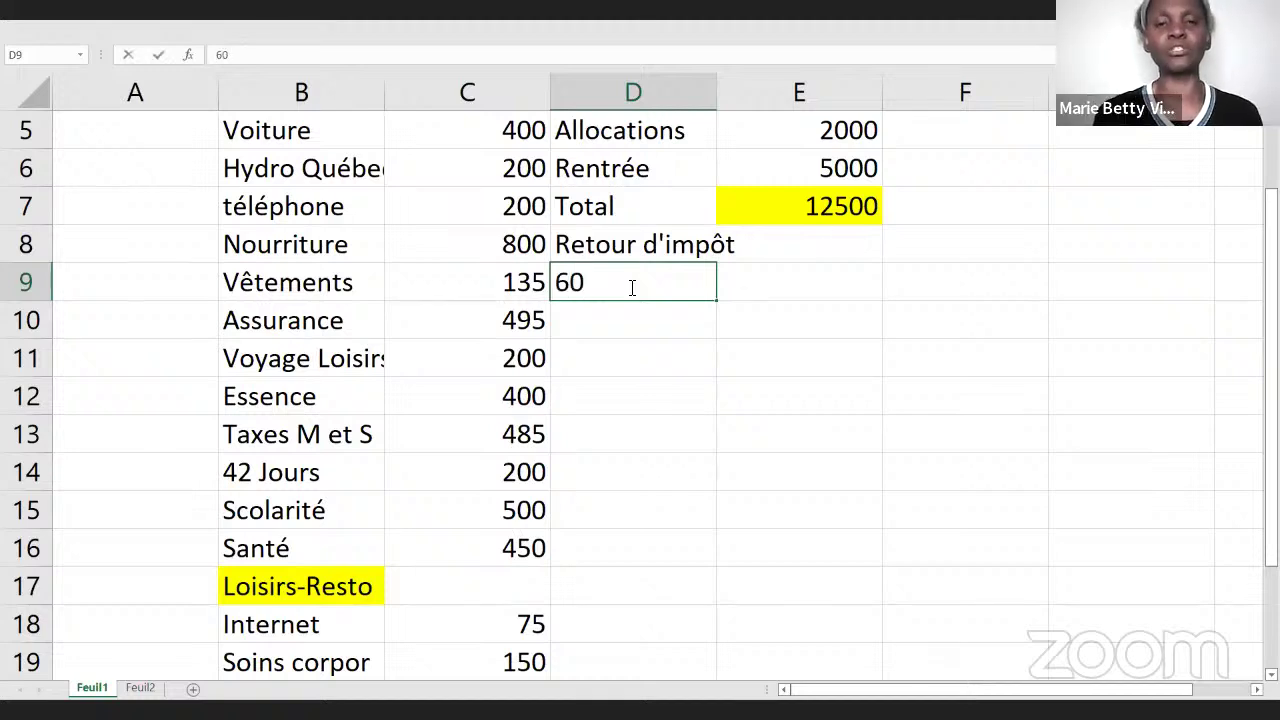
{"action": "left_click", "coordinate": [522, 287]}
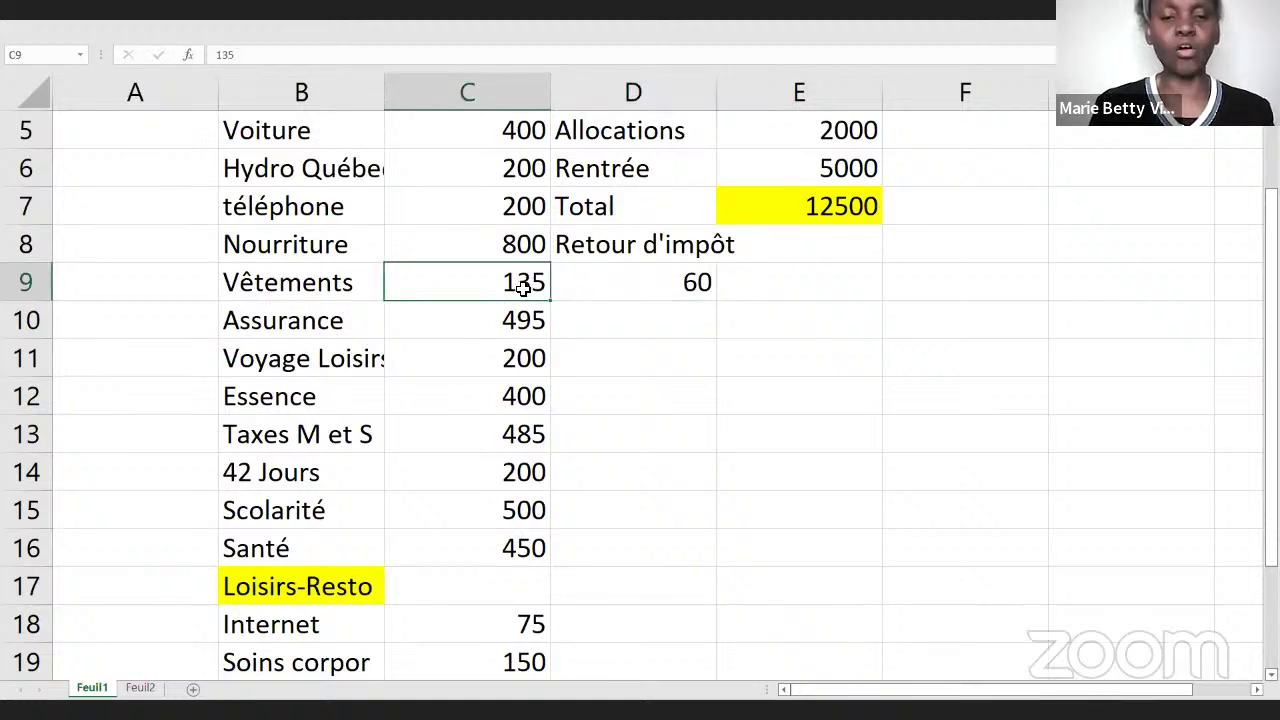
{"action": "type", "text": "75"}
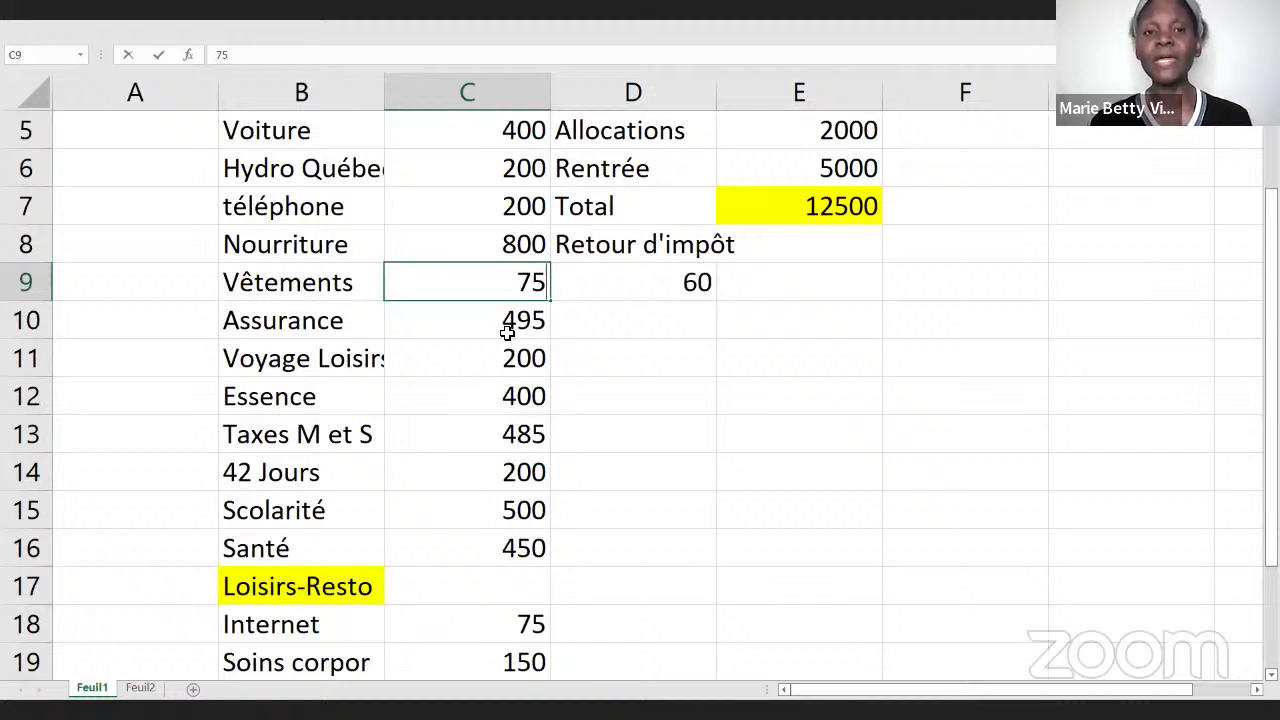
- Set the Nourriture budget amount in C8 to 500
{"action": "left_click", "coordinate": [524, 243]}
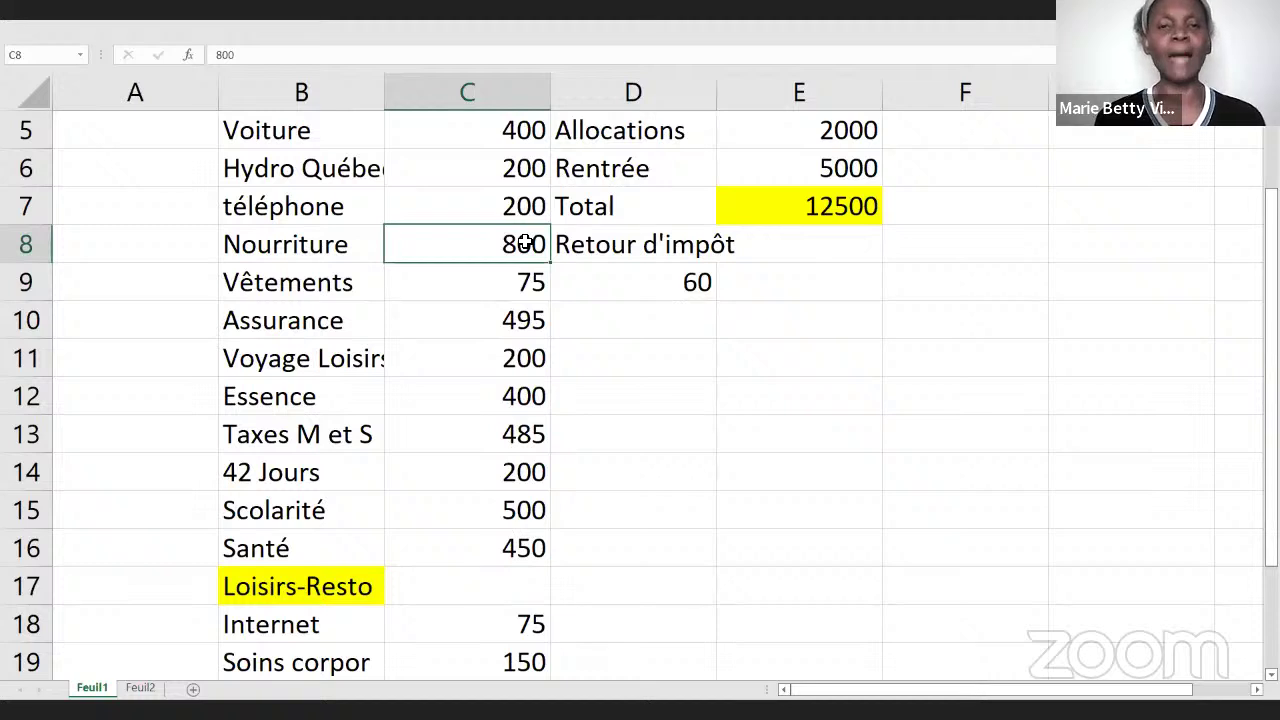
{"action": "type", "text": "3"}
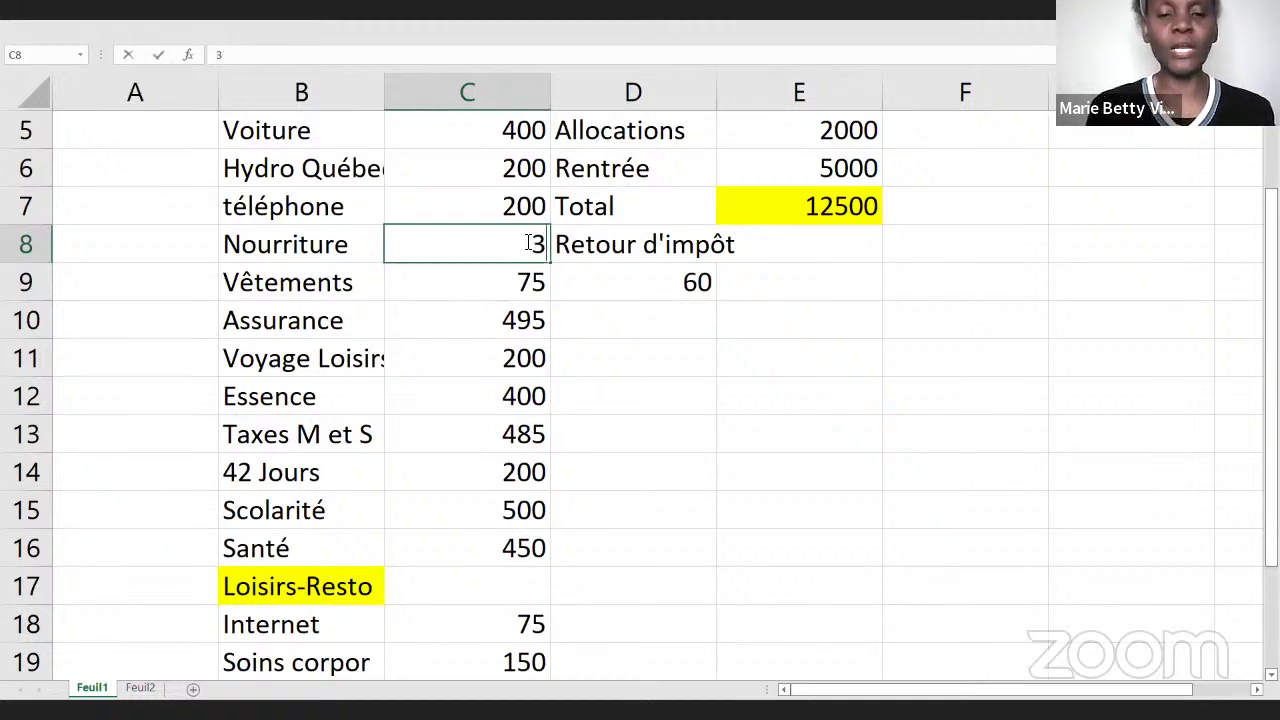
{"action": "key", "text": "BackSpace"}
{"action": "type", "text": "500"}
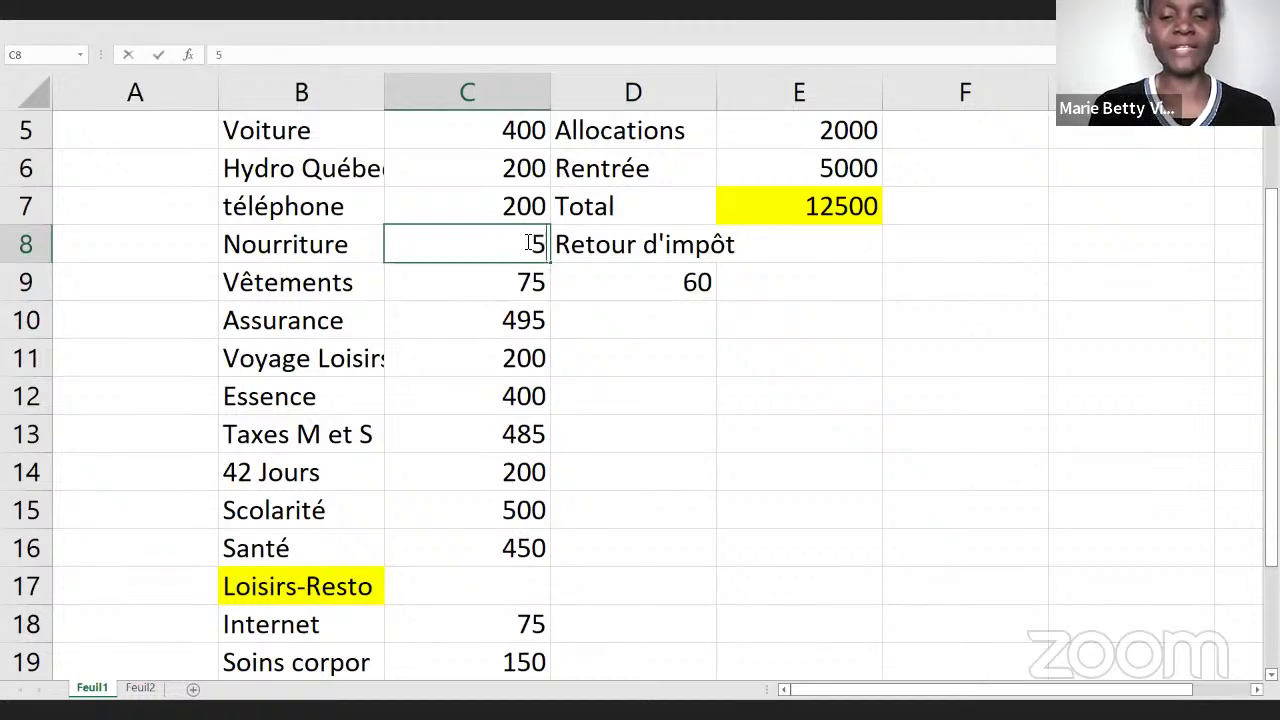
{"action": "left_click", "coordinate": [697, 285]}
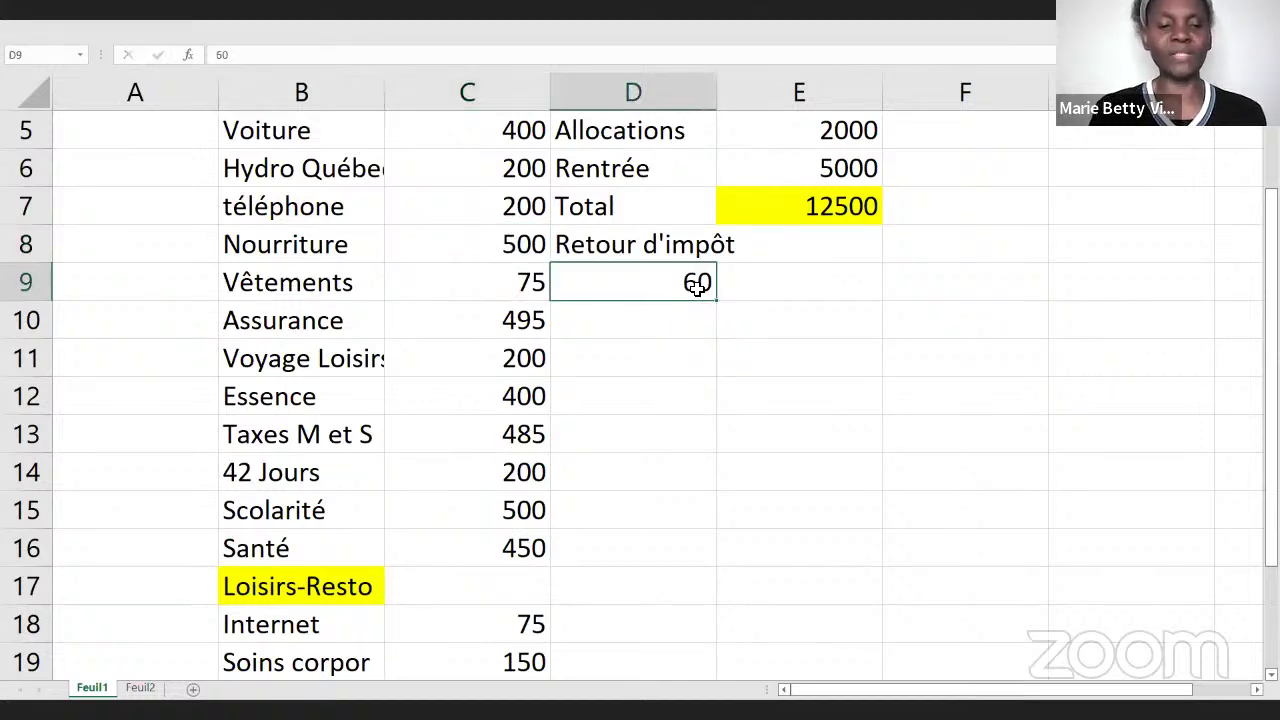
- Set the running amount in D9 below the Retour d'impôt label to 360, and then correct it to 535
{"action": "type", "text": "360"}
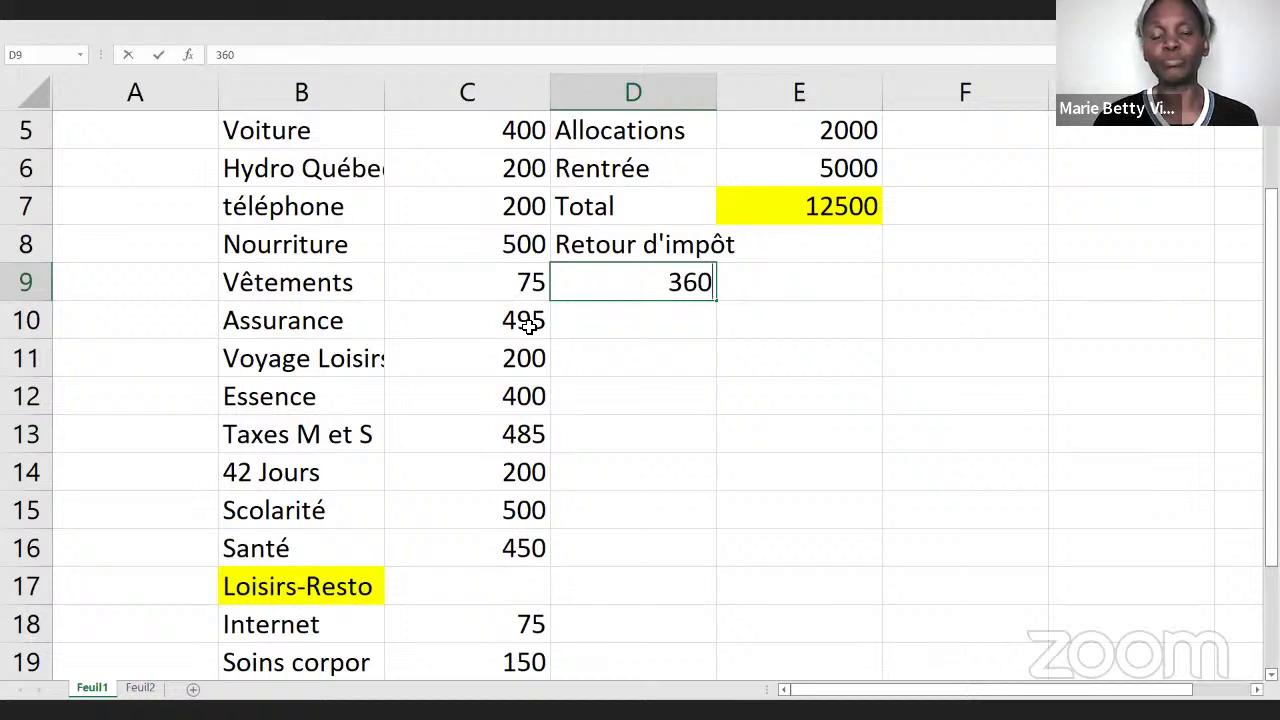
{"action": "left_click", "coordinate": [691, 287]}
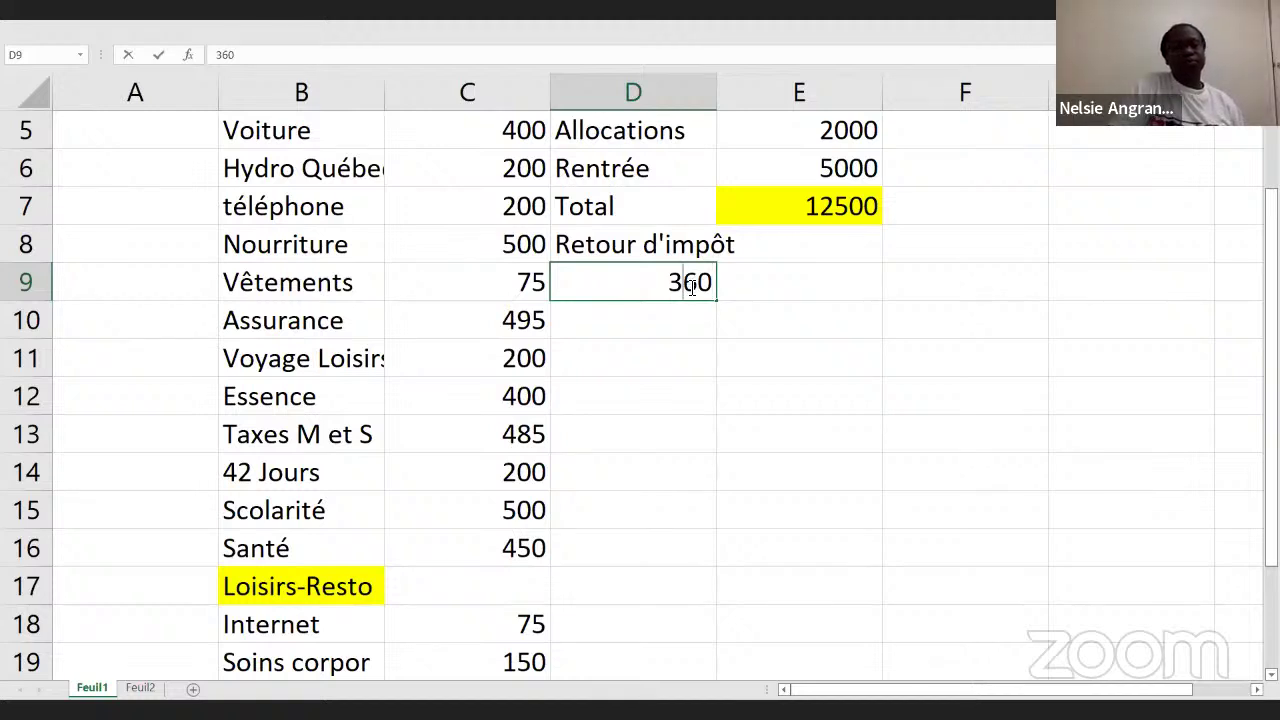
{"action": "key", "text": "Right"}
{"action": "key", "text": "BackSpace"}
{"action": "key", "text": "BackSpace"}
{"action": "key", "text": "BackSpace"}
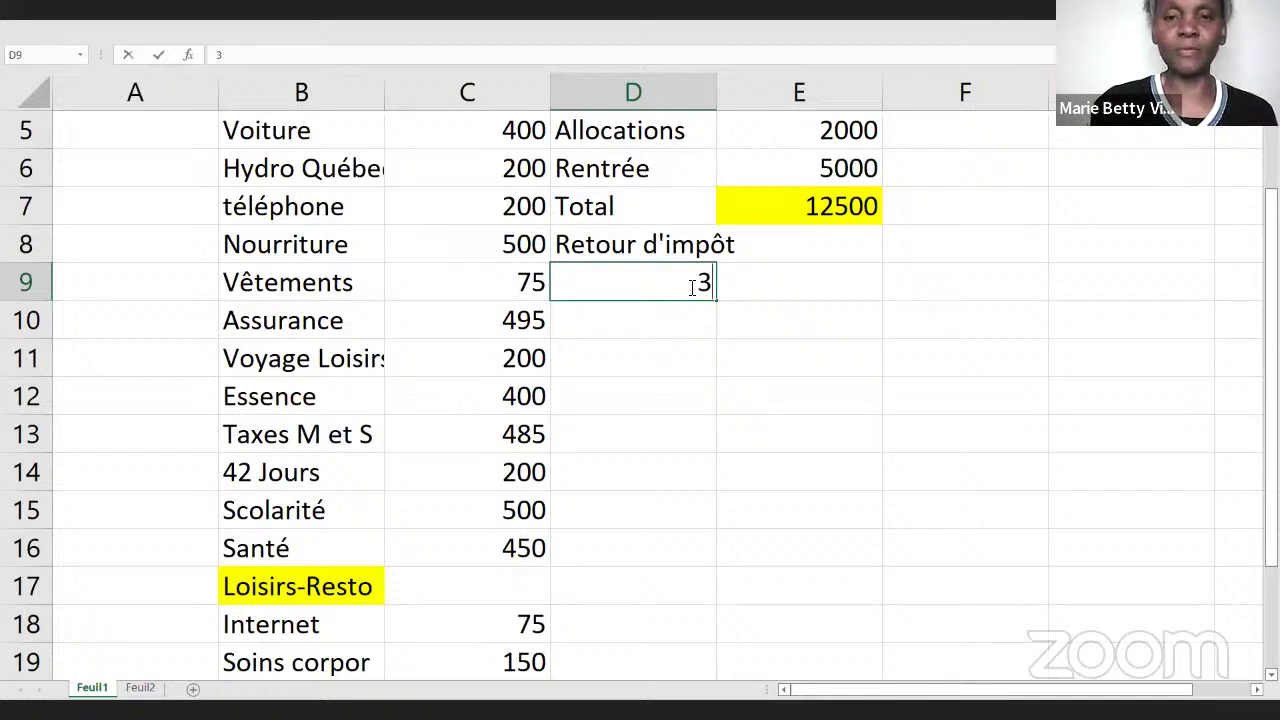
{"action": "type", "text": "535"}
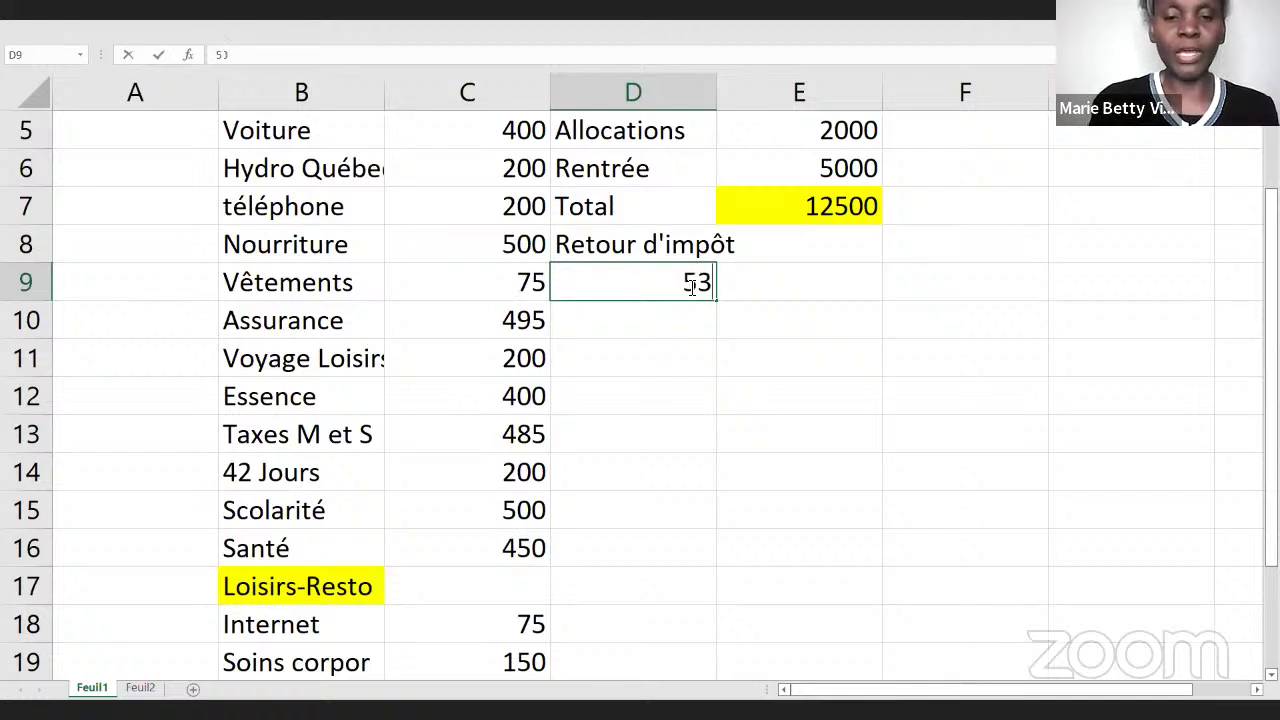
- Set the Assurance budget amount in C10 to 320
{"action": "left_click", "coordinate": [530, 322]}
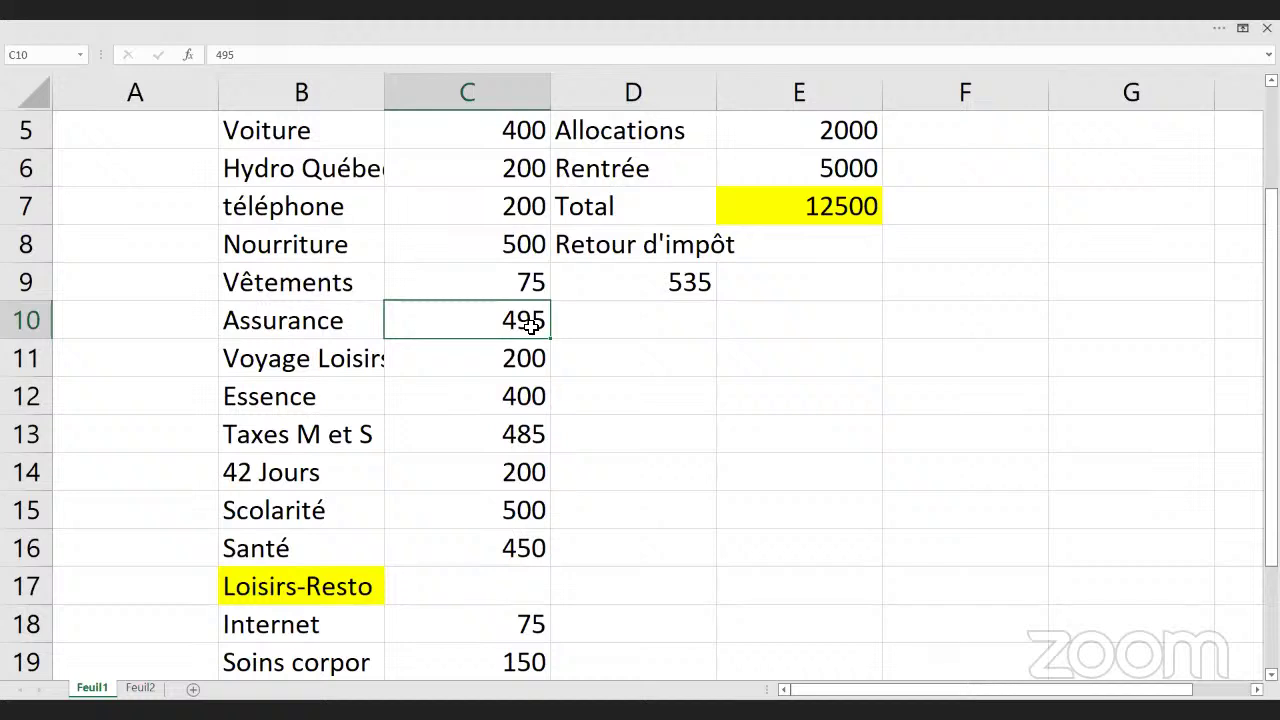
{"action": "type", "text": "32"}
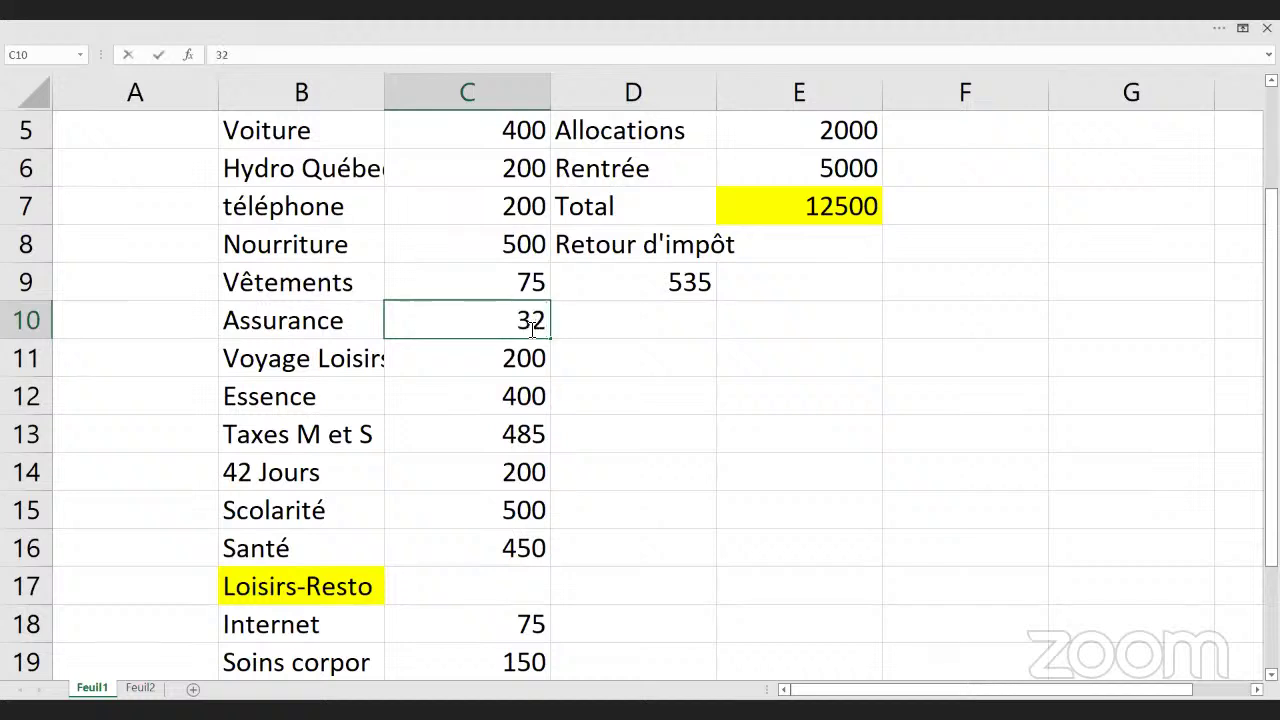
{"action": "type", "text": "5"}
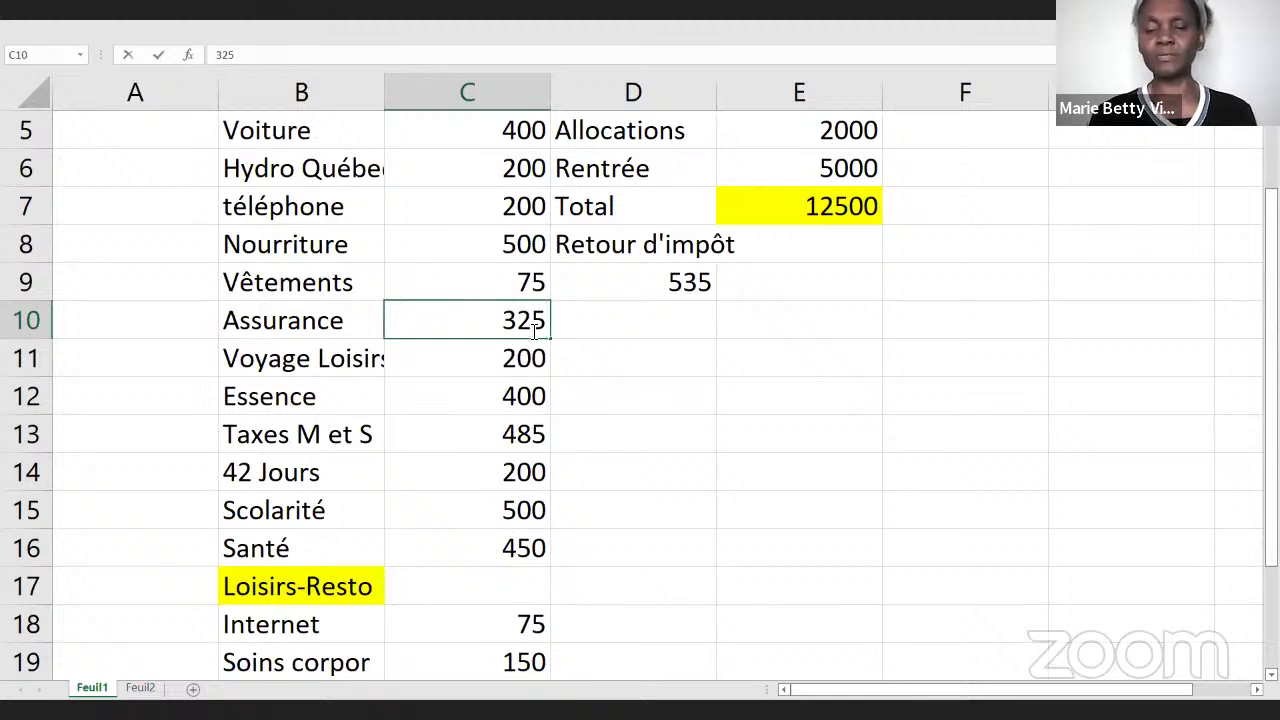
{"action": "key", "text": "BackSpace"}
{"action": "type", "text": "0"}
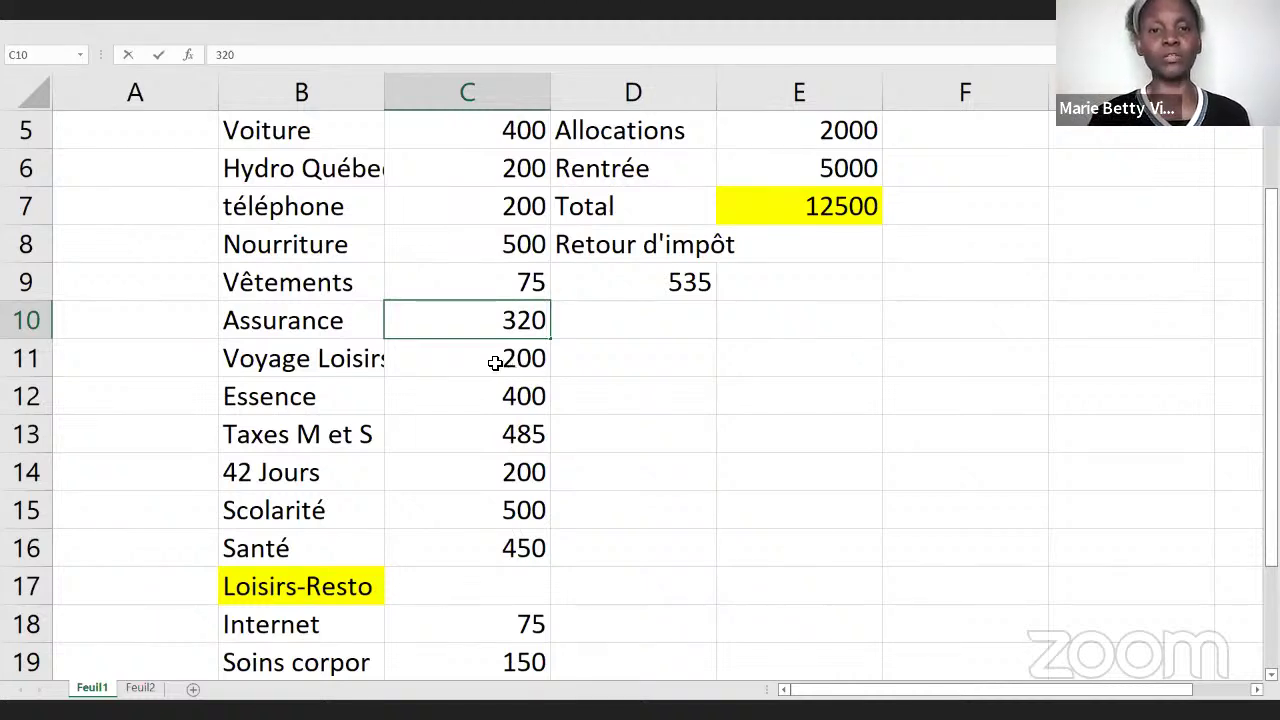
- Color the Voyage Loisirs amount in C11 red and update the amount below Retour d'impôt in D9 to 750
{"action": "left_click", "coordinate": [505, 366]}
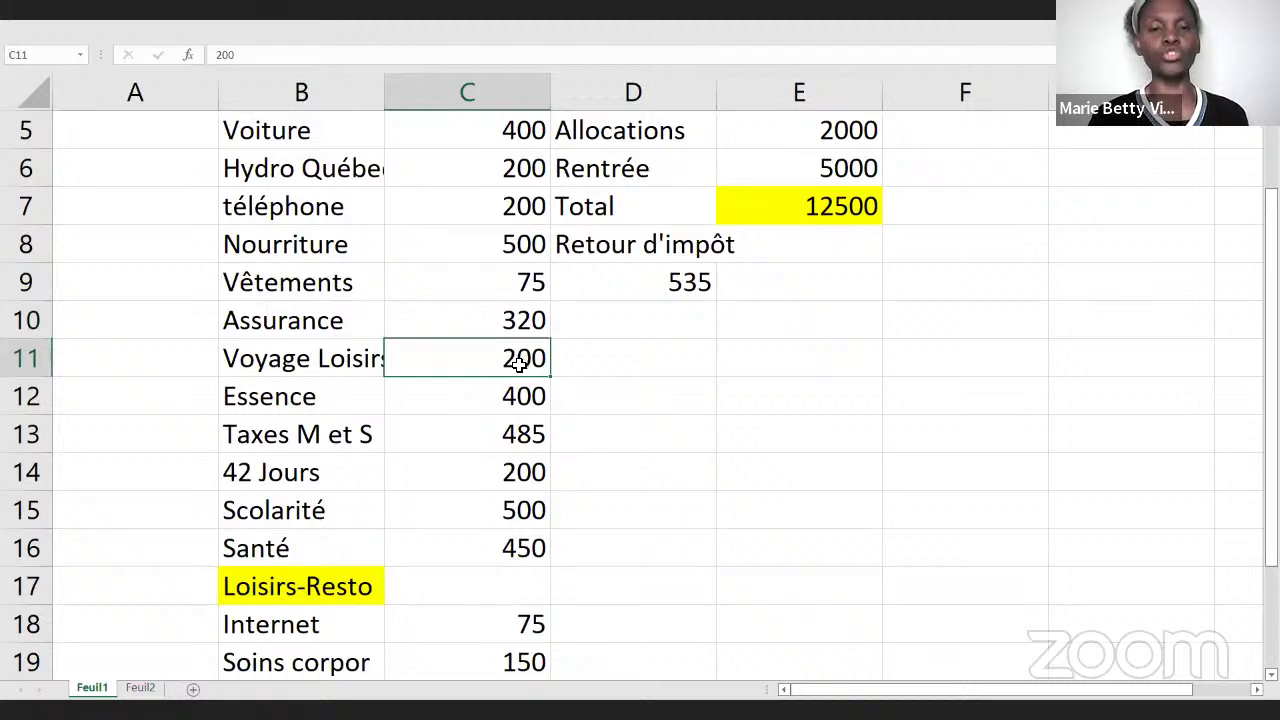
{"action": "right_click", "coordinate": [519, 368]}
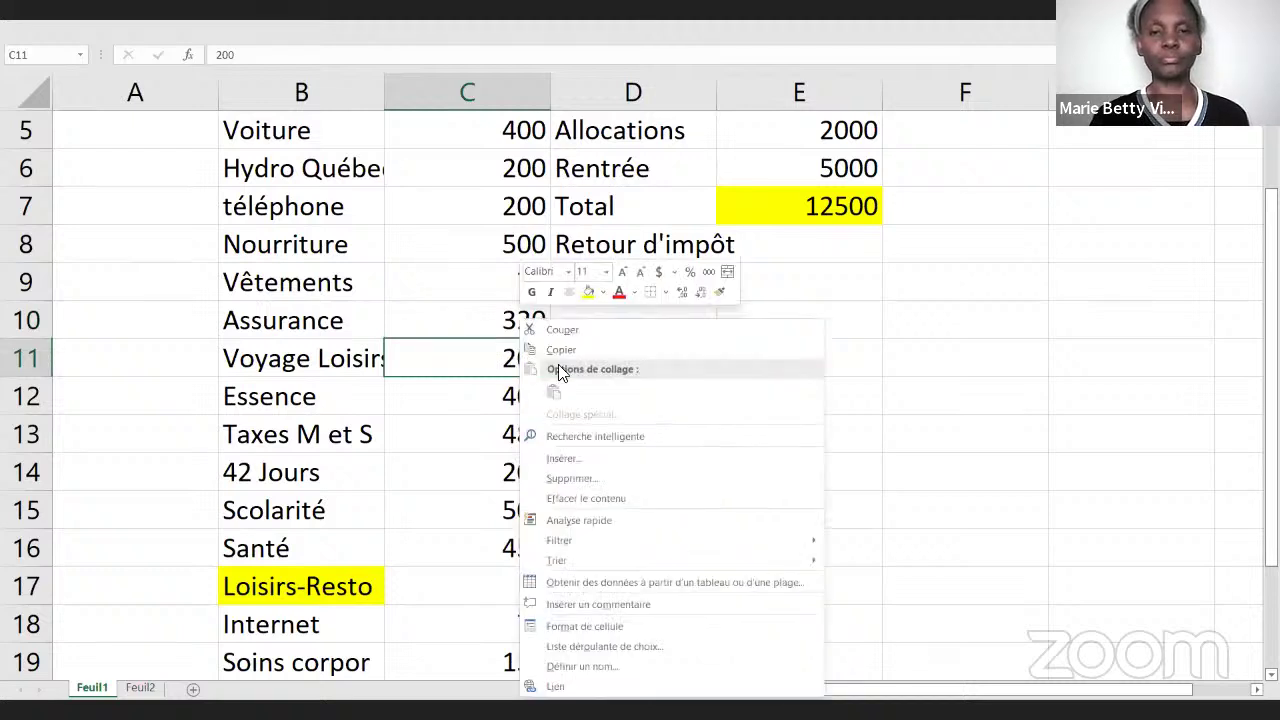
{"action": "left_click", "coordinate": [618, 290]}
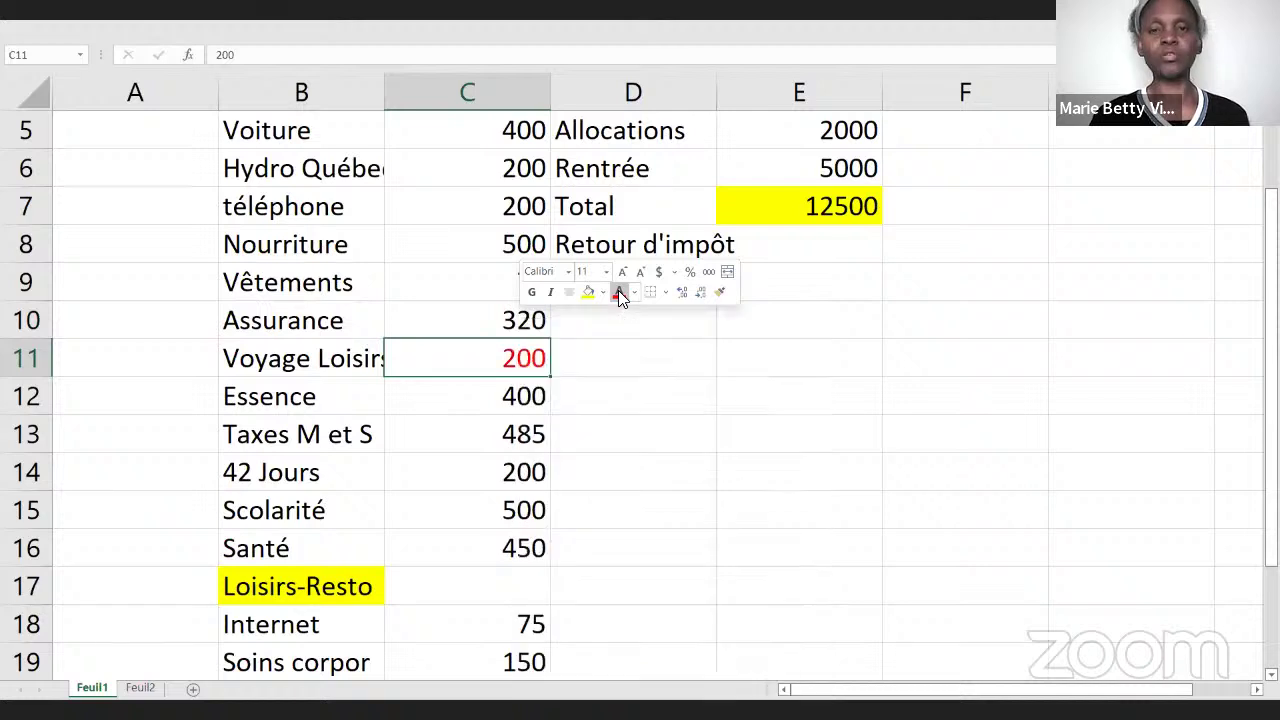
{"action": "left_click", "coordinate": [659, 359]}
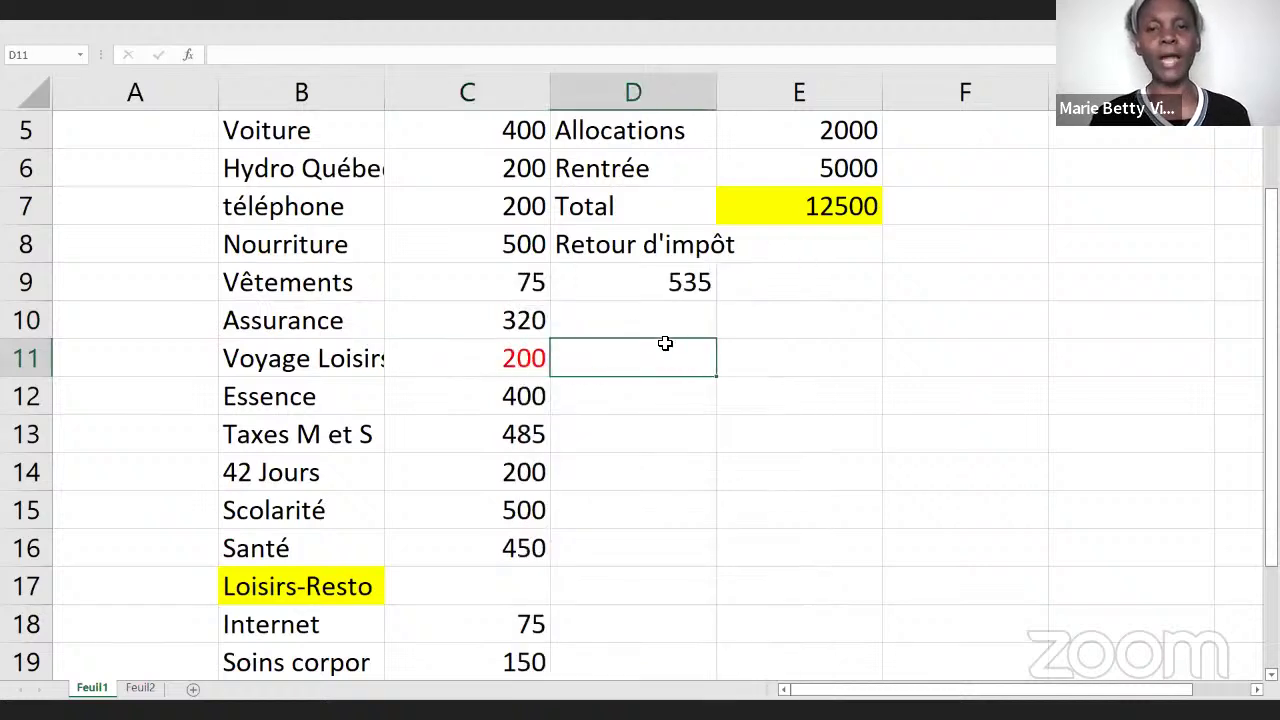
{"action": "left_click", "coordinate": [691, 282]}
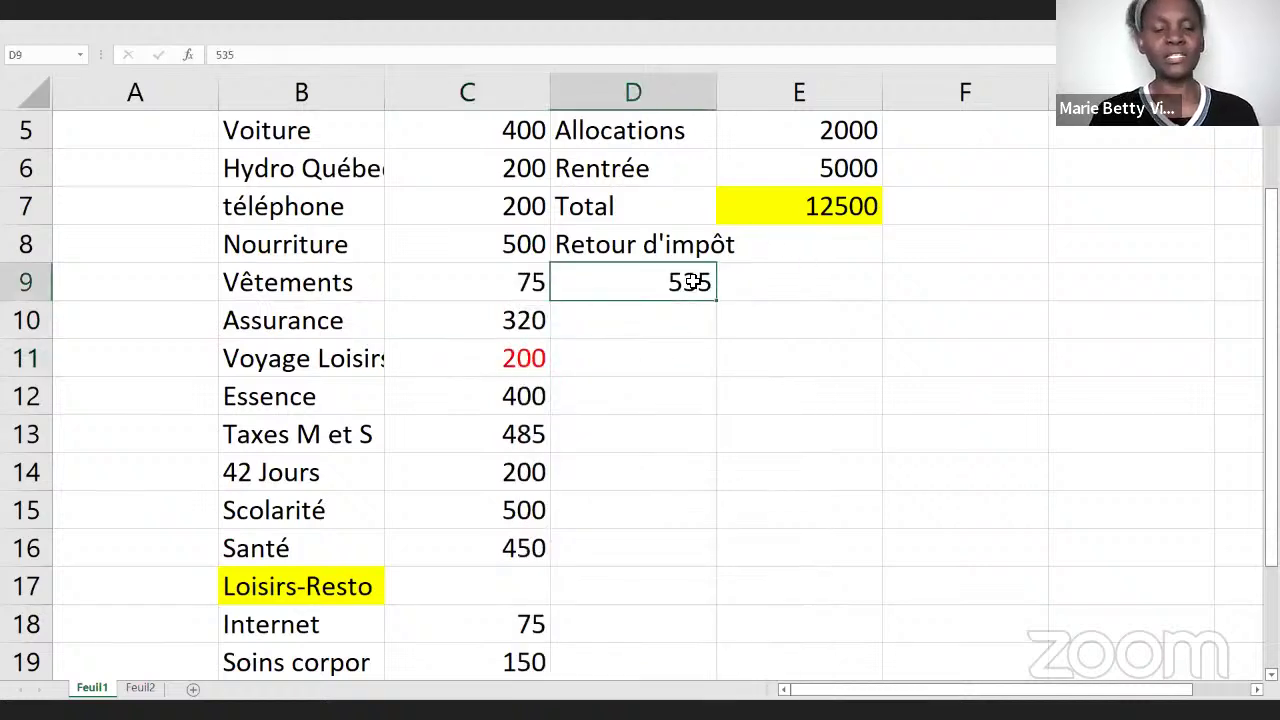
{"action": "type", "text": "750"}
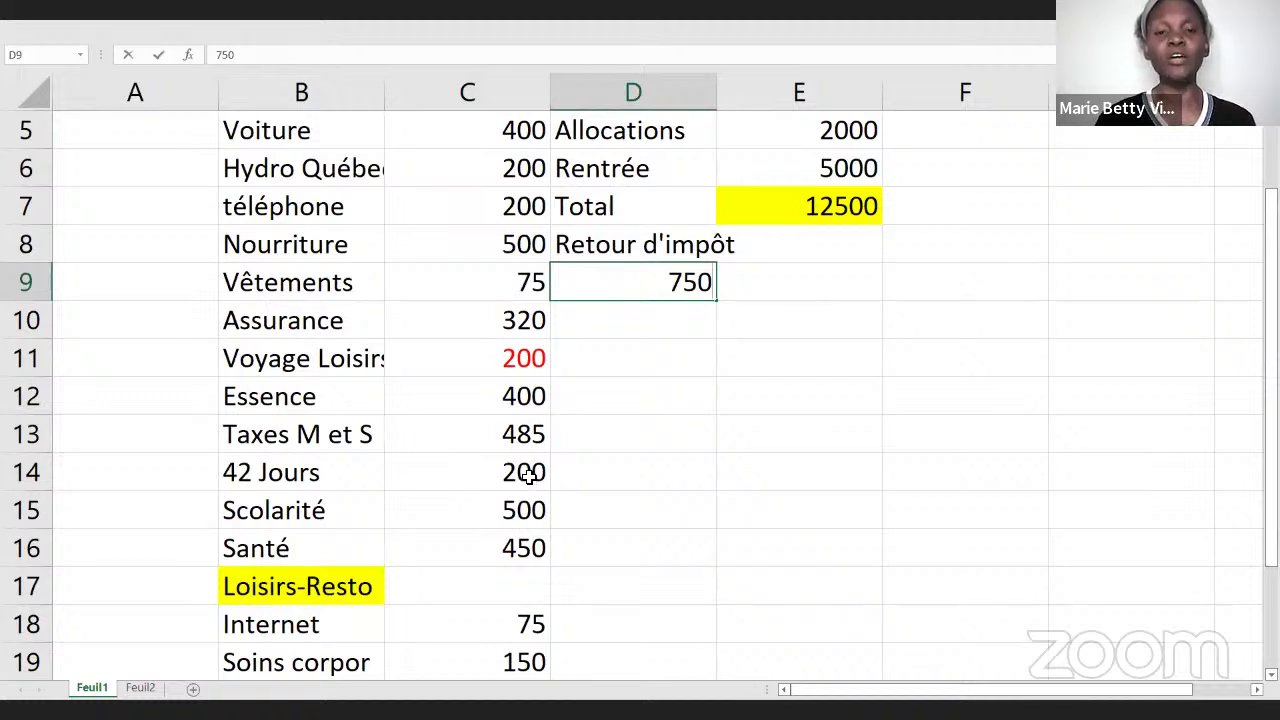
- Set the 42 Jours budget amount in C14 to 100 and raise the amount in D9 to 850
{"action": "left_click", "coordinate": [529, 474]}
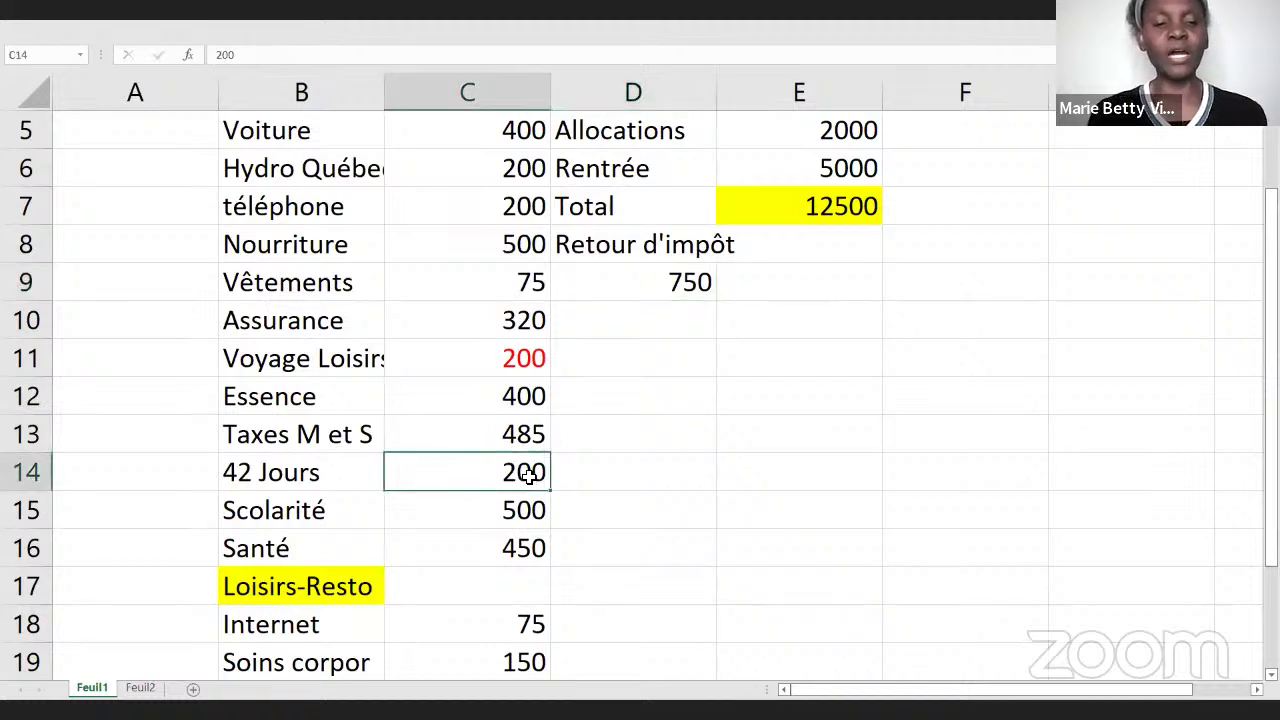
{"action": "type", "text": "100"}
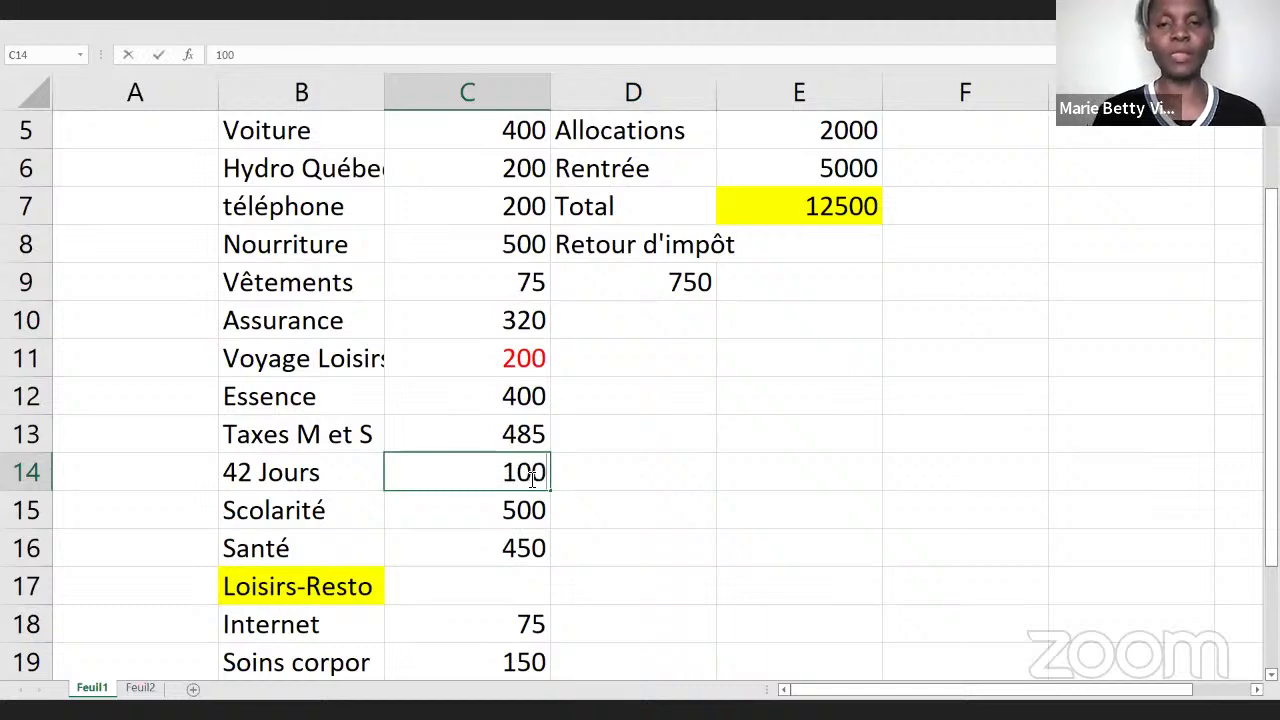
{"action": "left_click", "coordinate": [699, 287]}
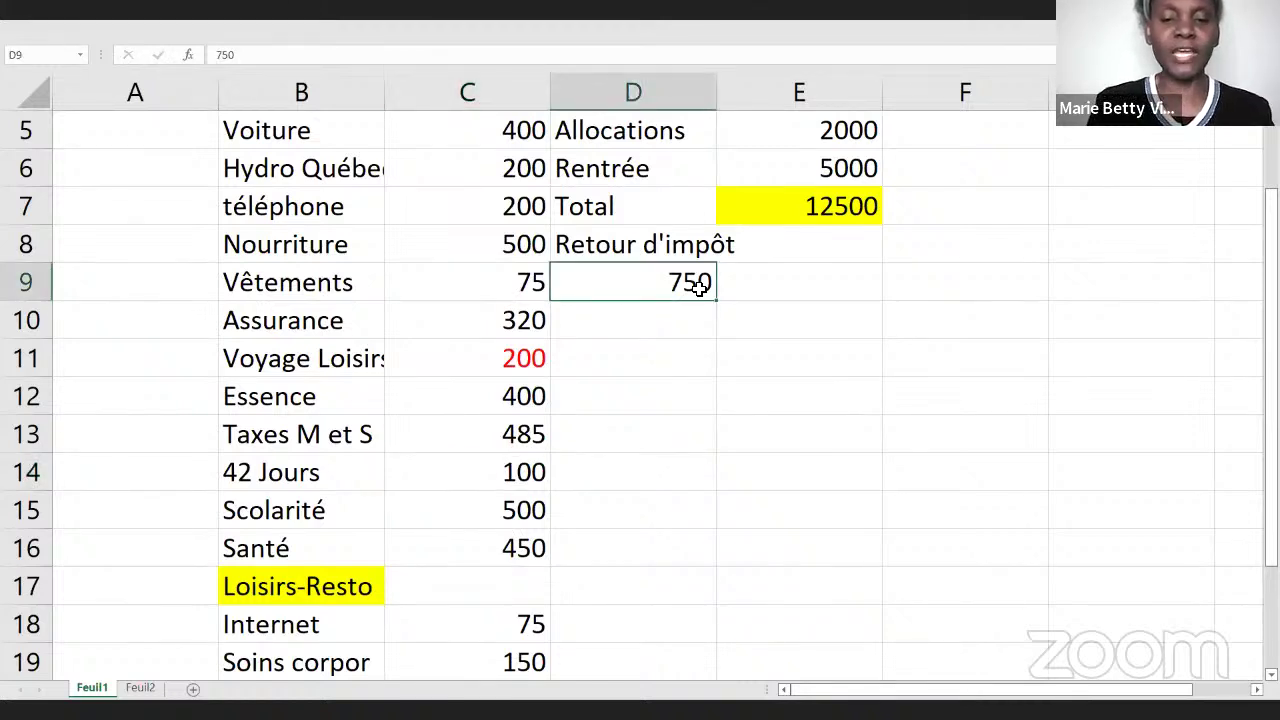
{"action": "type", "text": "850"}
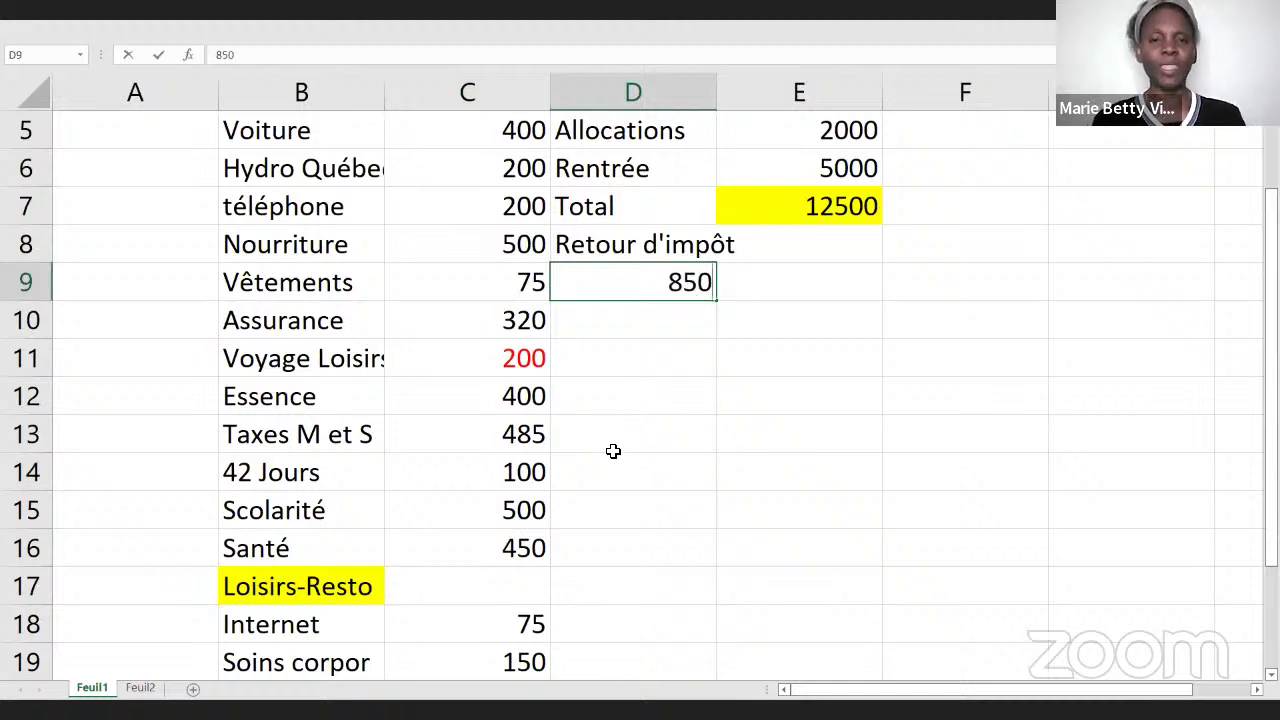
{"action": "key", "text": "Escape"}
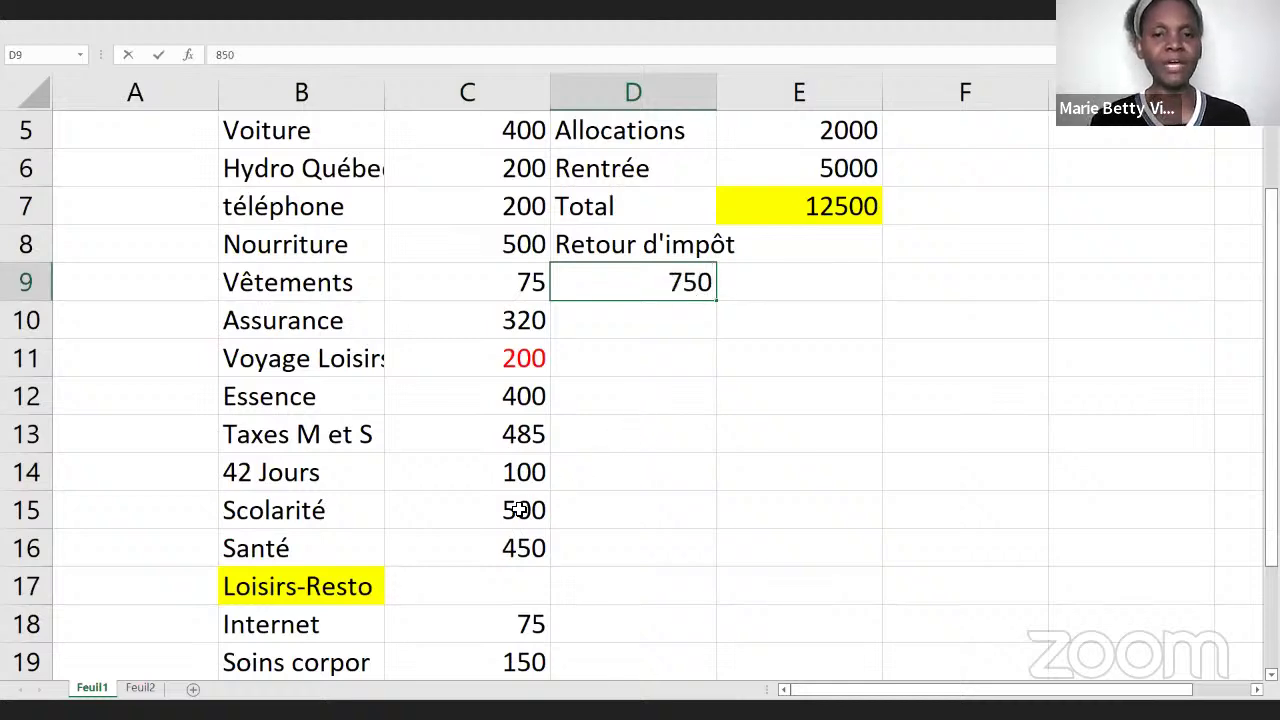
- Set the Scolarité budget amount in C15 to 350 and the amount below Retour d'impôt in D9 to 1000
{"action": "scroll", "coordinate": [518, 510], "scroll_direction": "down", "scroll_amount": 2}
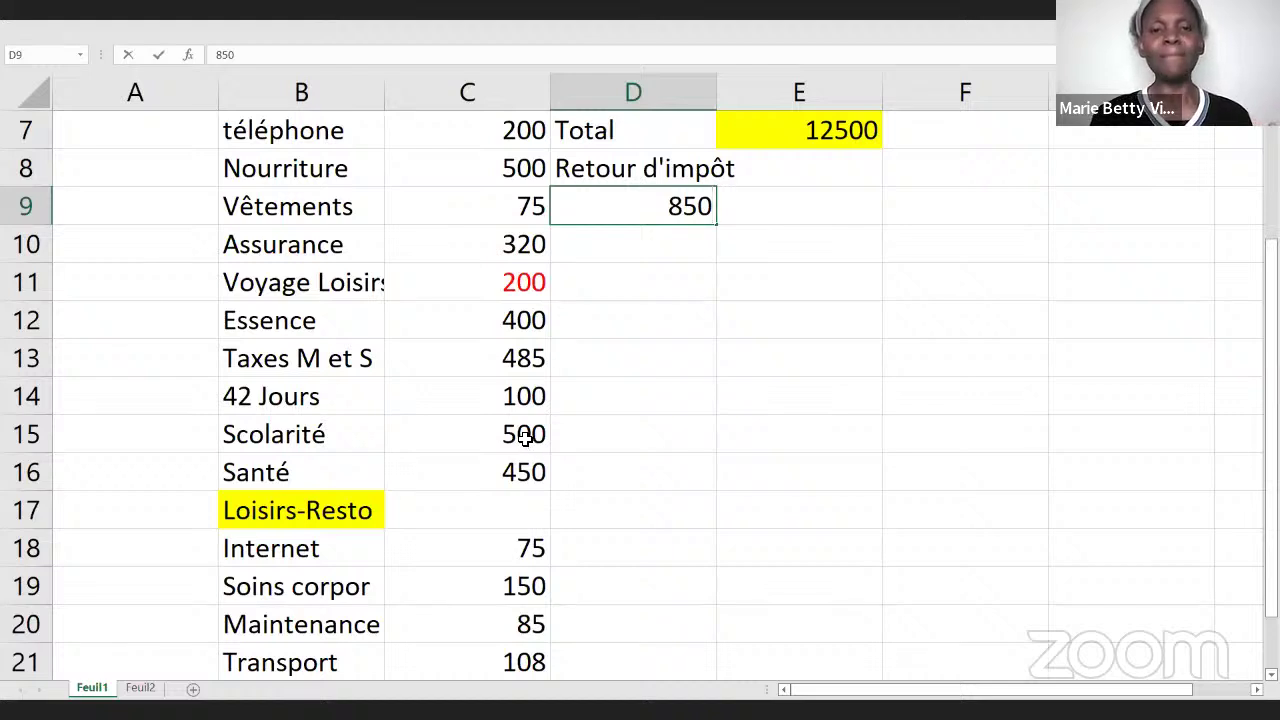
{"action": "left_click", "coordinate": [527, 440]}
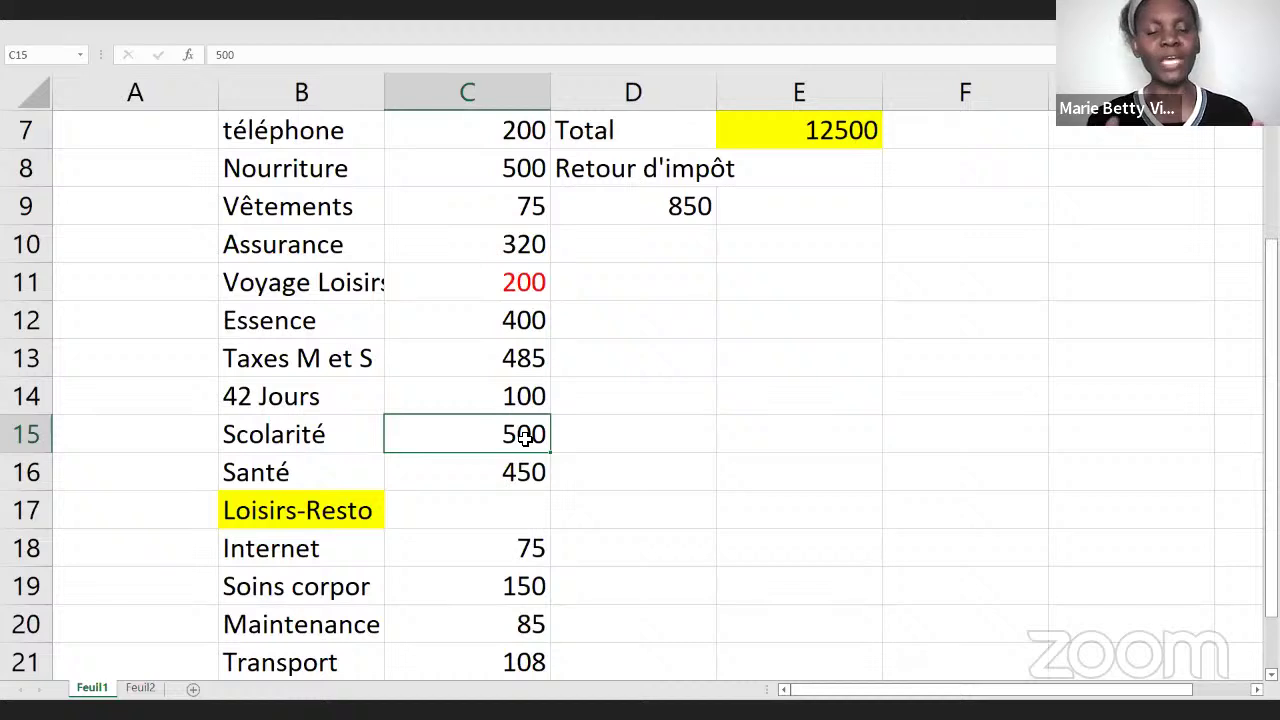
{"action": "type", "text": "15"}
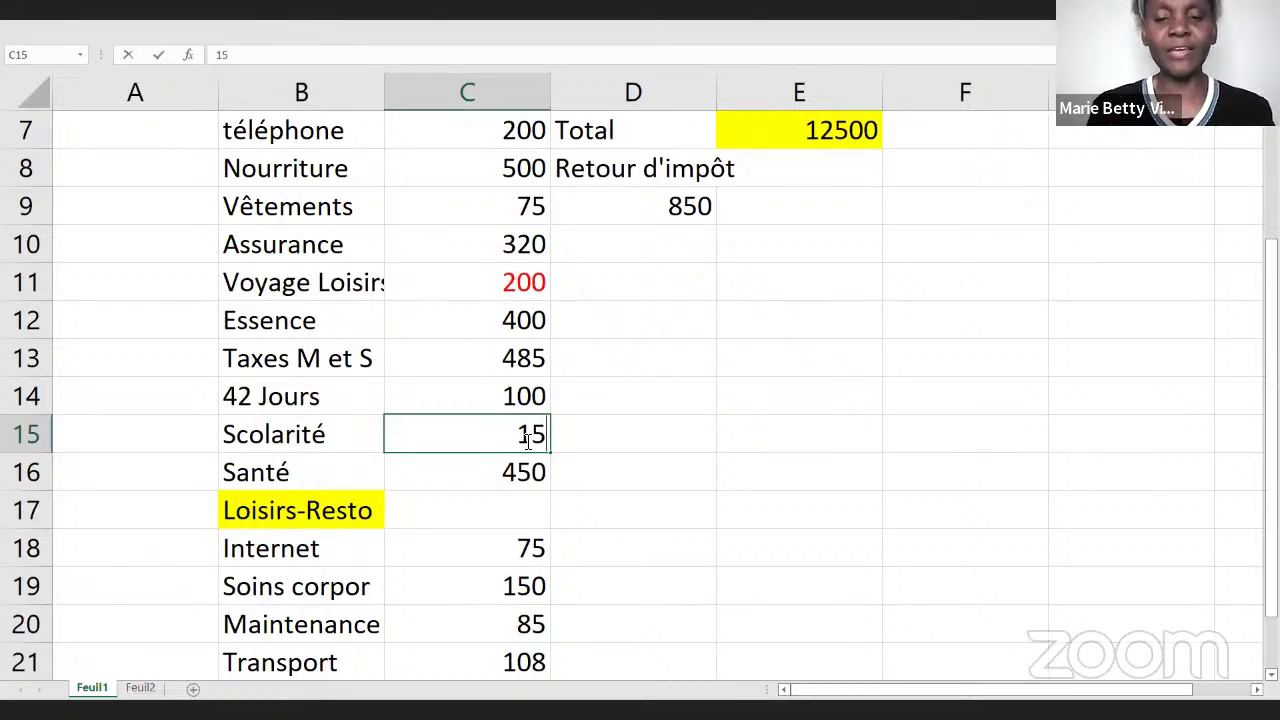
{"action": "key", "text": "BackSpace"}
{"action": "key", "text": "BackSpace"}
{"action": "type", "text": "350"}
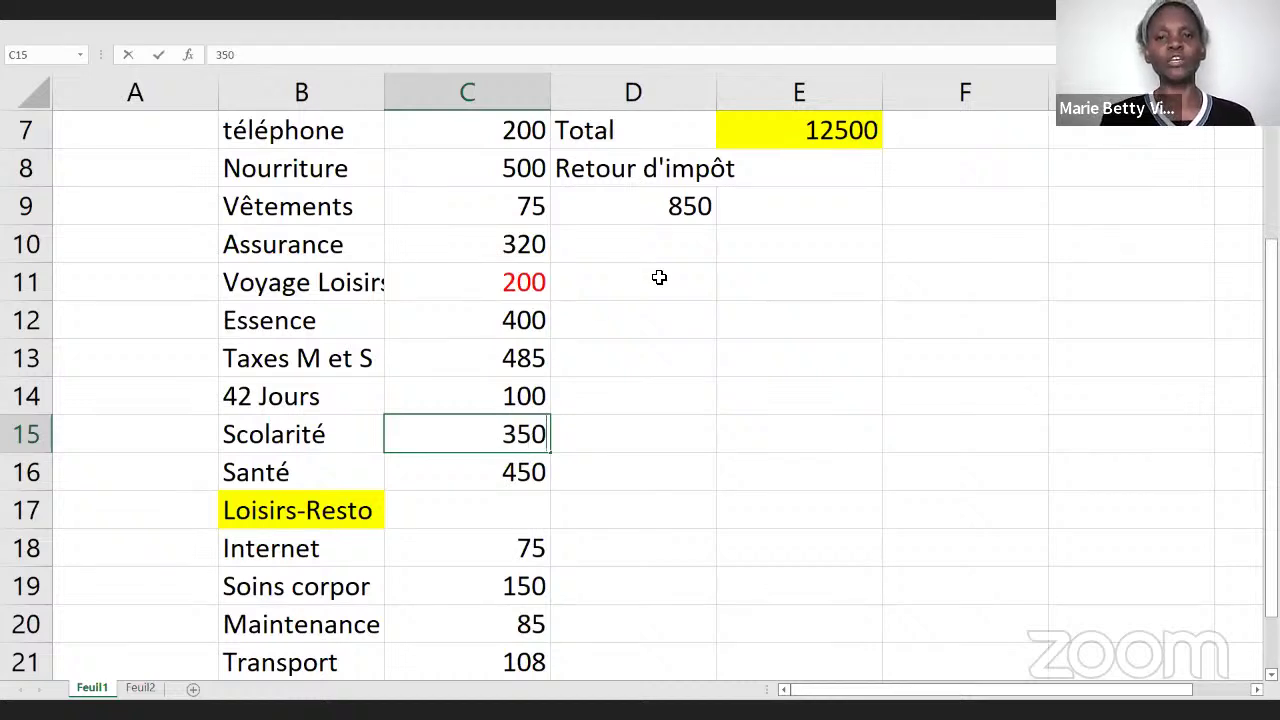
{"action": "left_click", "coordinate": [689, 207]}
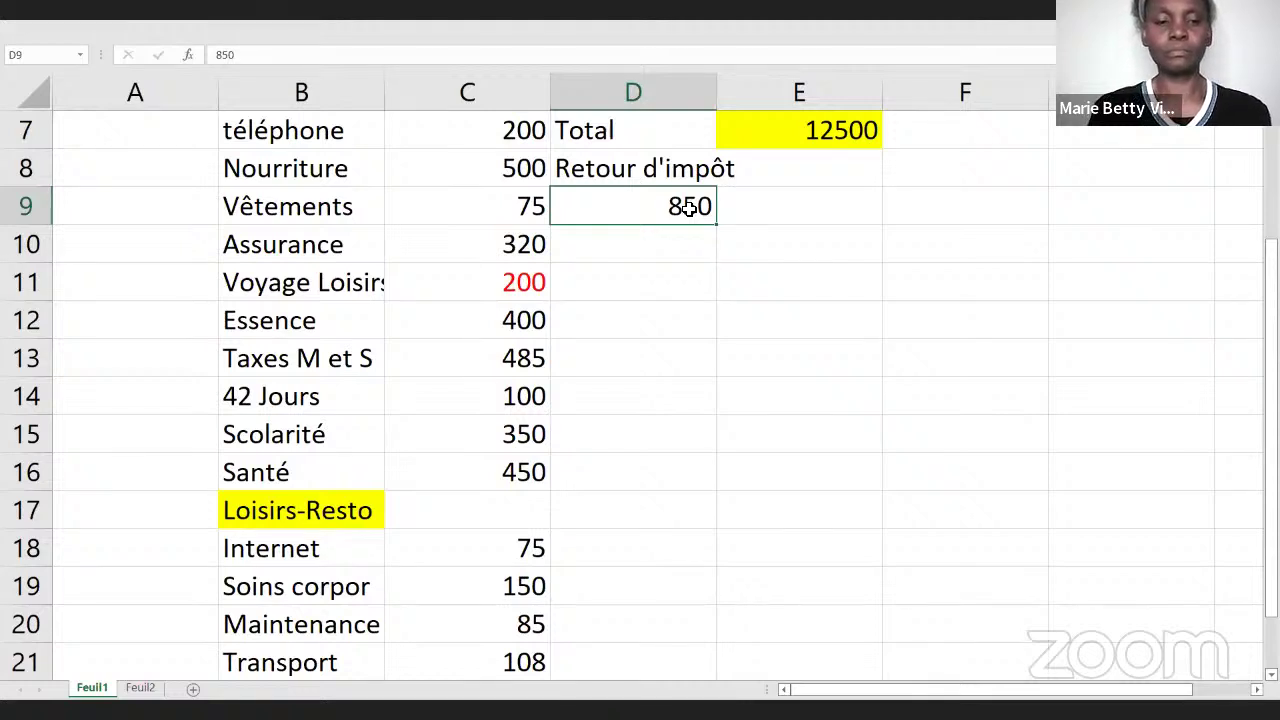
{"action": "type", "text": "1000"}
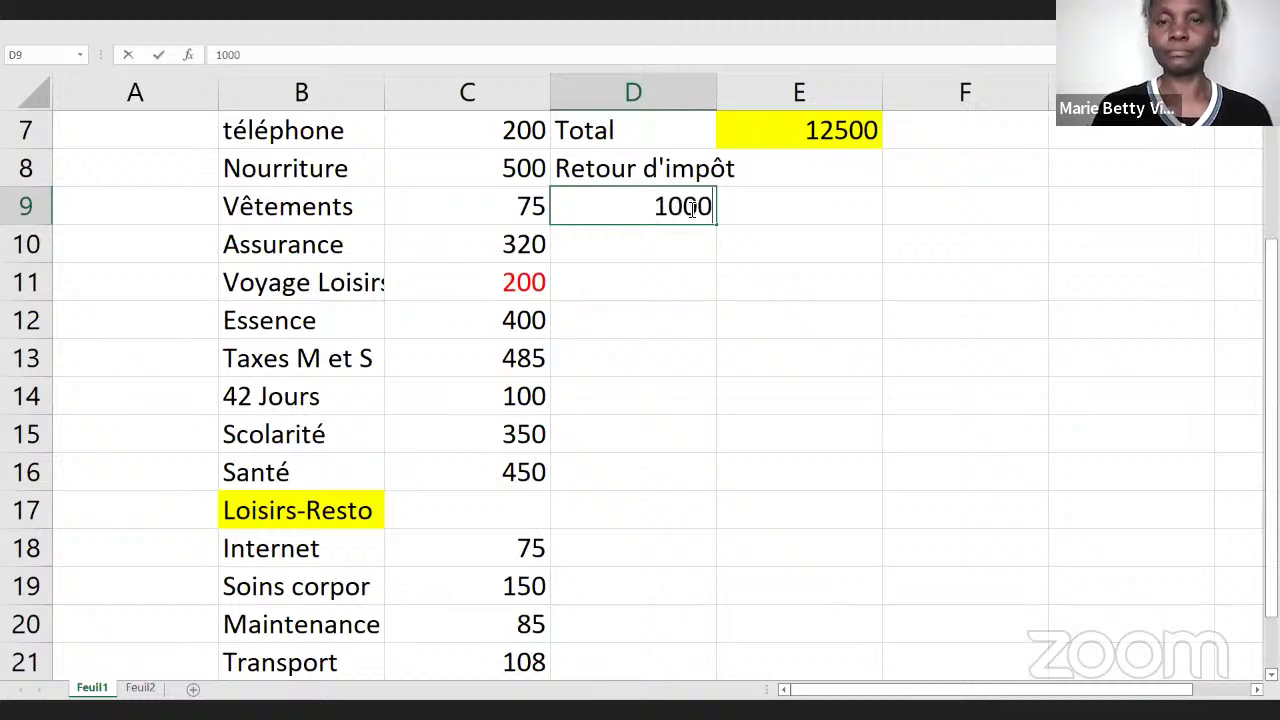
- Set the Santé budget amount in C16 to 150 and update the amount in D9 to 1300
{"action": "left_click", "coordinate": [535, 476]}
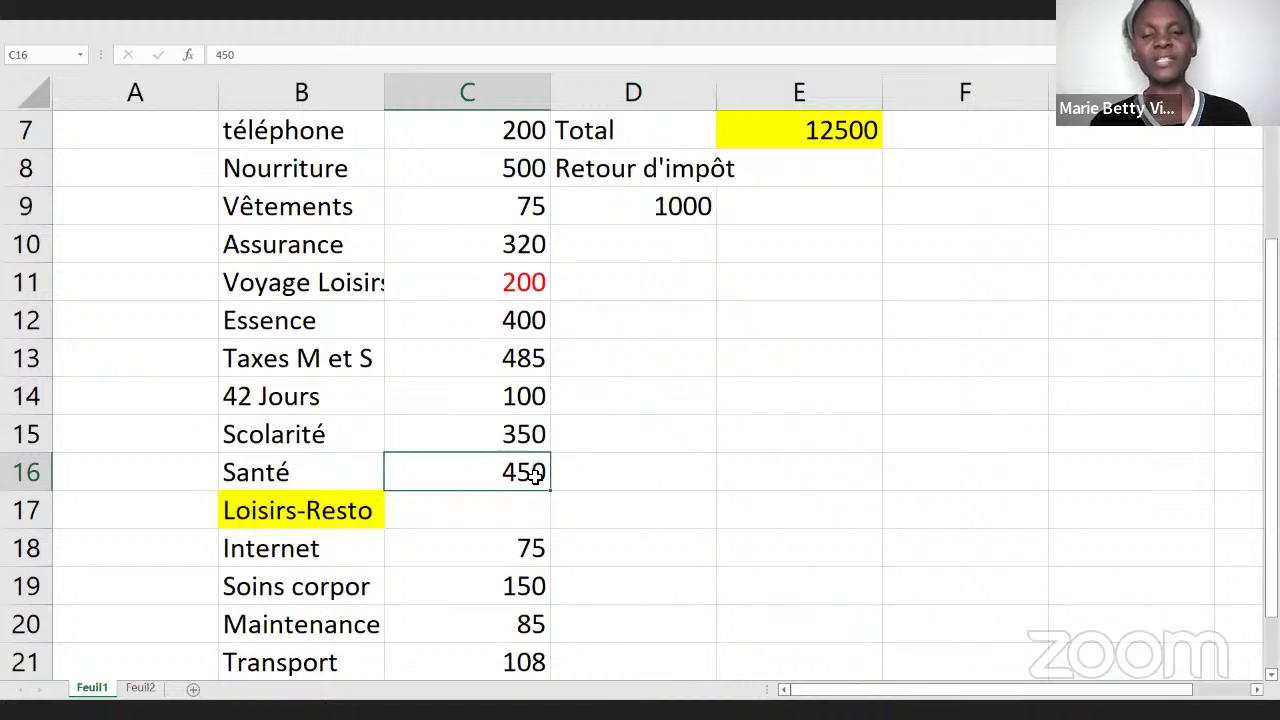
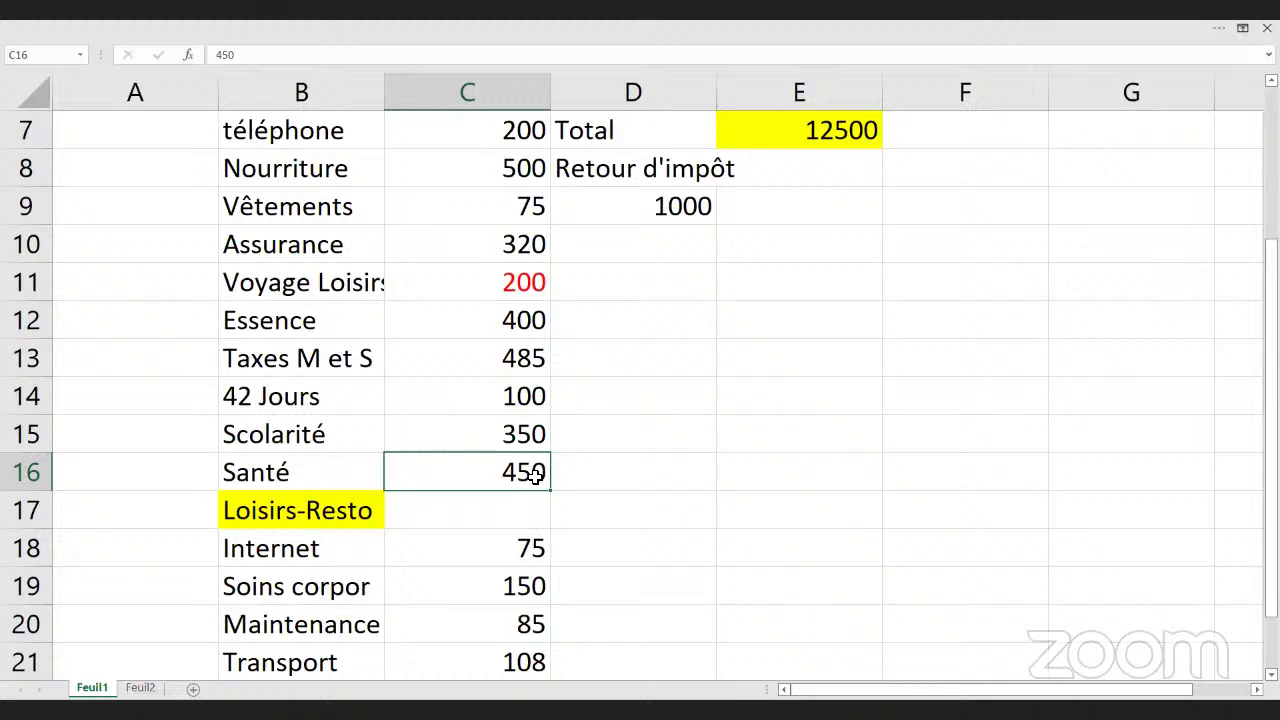
{"action": "type", "text": "150"}
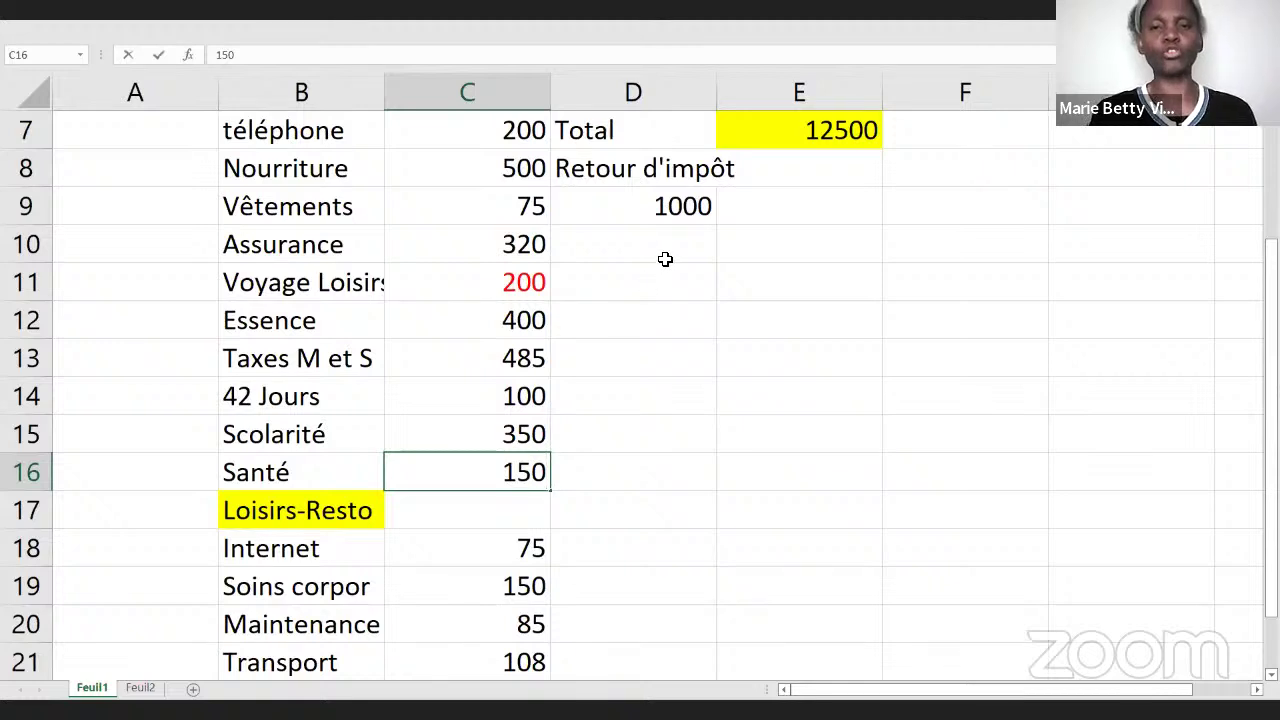
{"action": "left_click", "coordinate": [695, 212]}
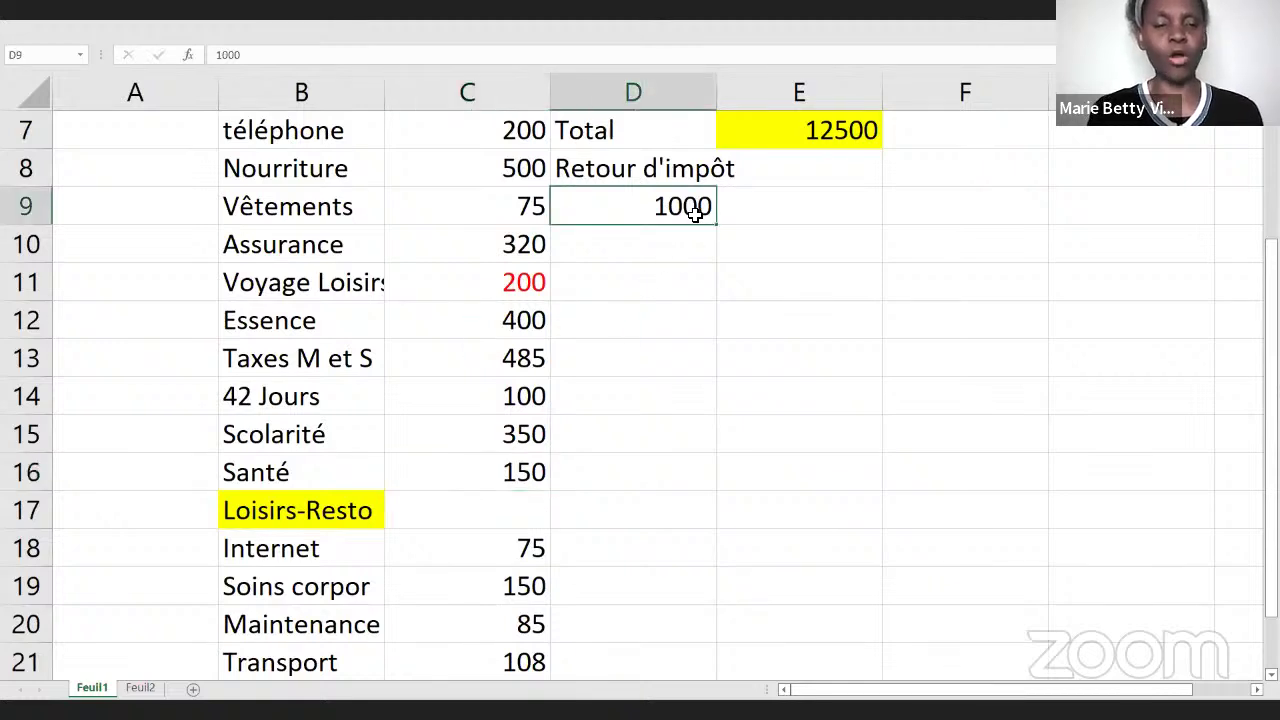
{"action": "type", "text": "13"}
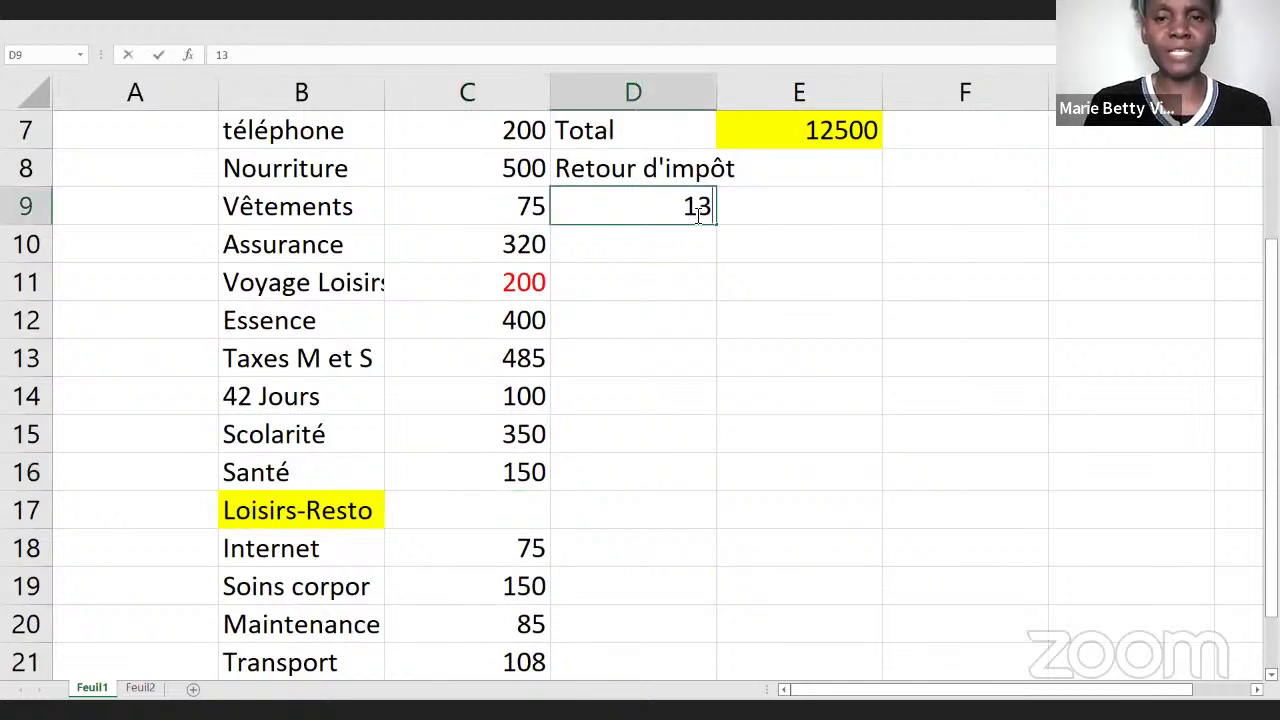
{"action": "type", "text": "0"}
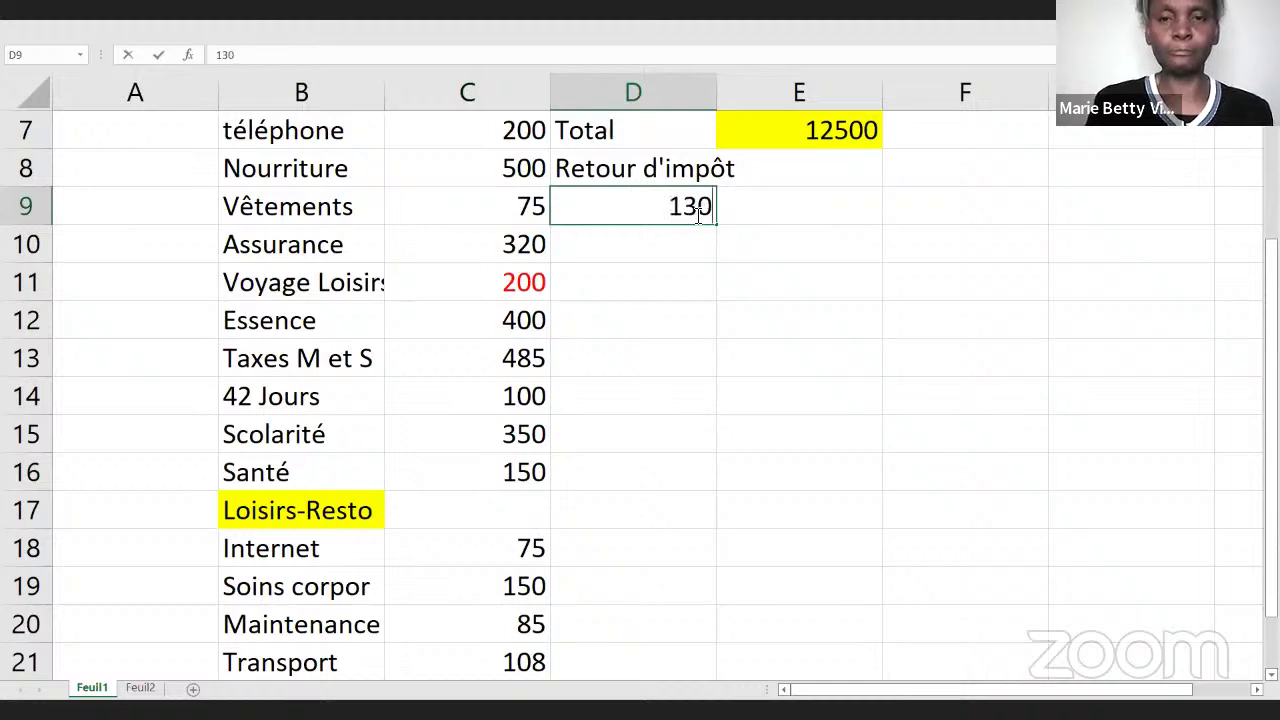
{"action": "type", "text": "0"}
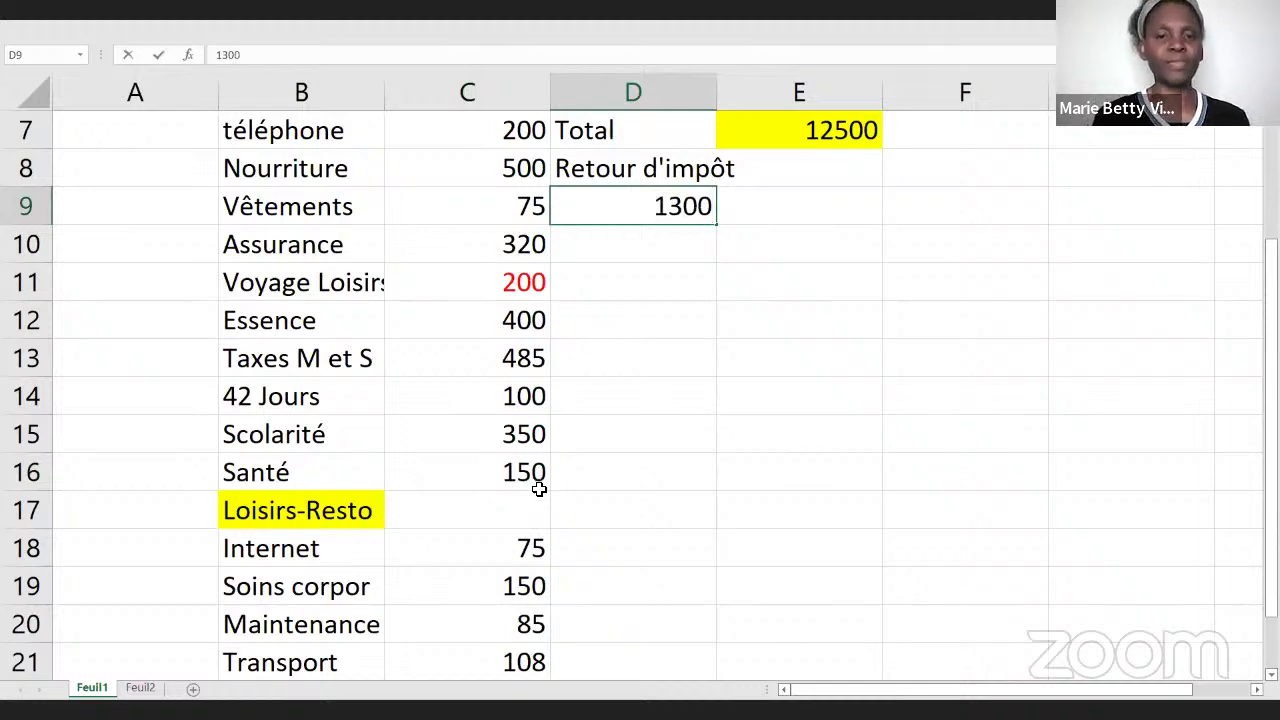
- Set the Internet budget amount in C18 to 40
{"action": "scroll", "coordinate": [539, 488], "scroll_direction": "down", "scroll_amount": 2}
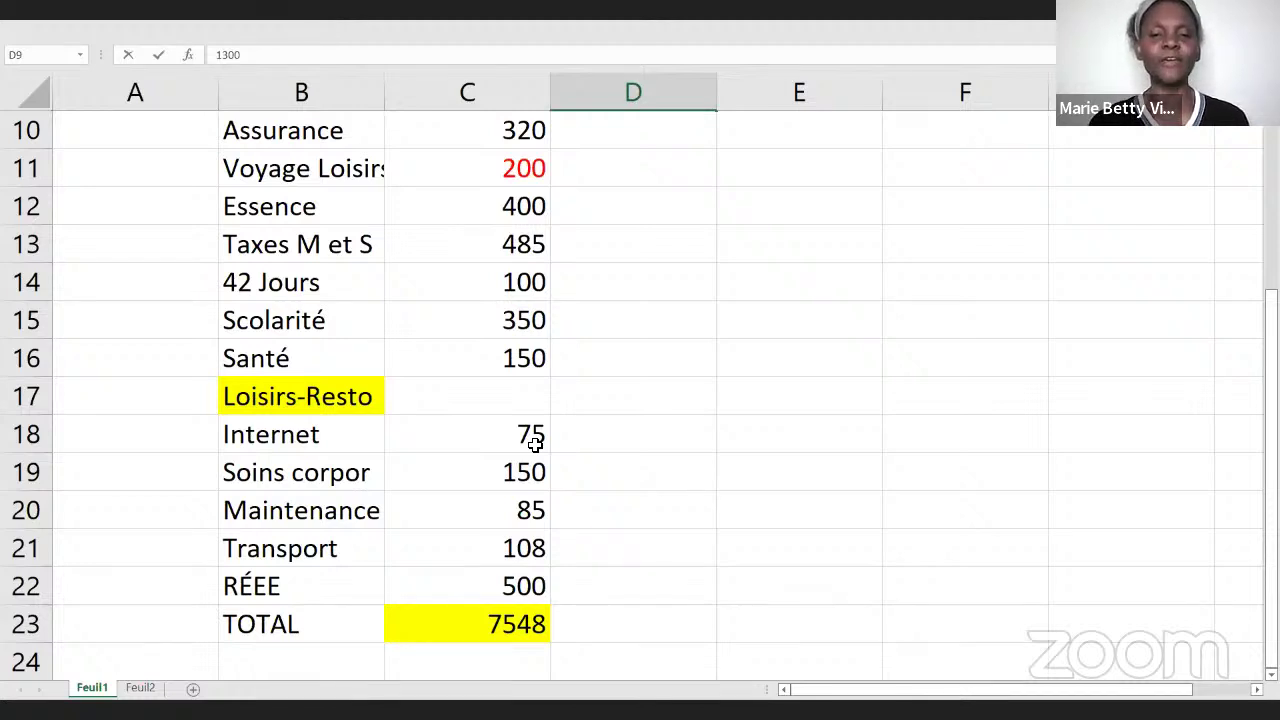
{"action": "left_click", "coordinate": [537, 438]}
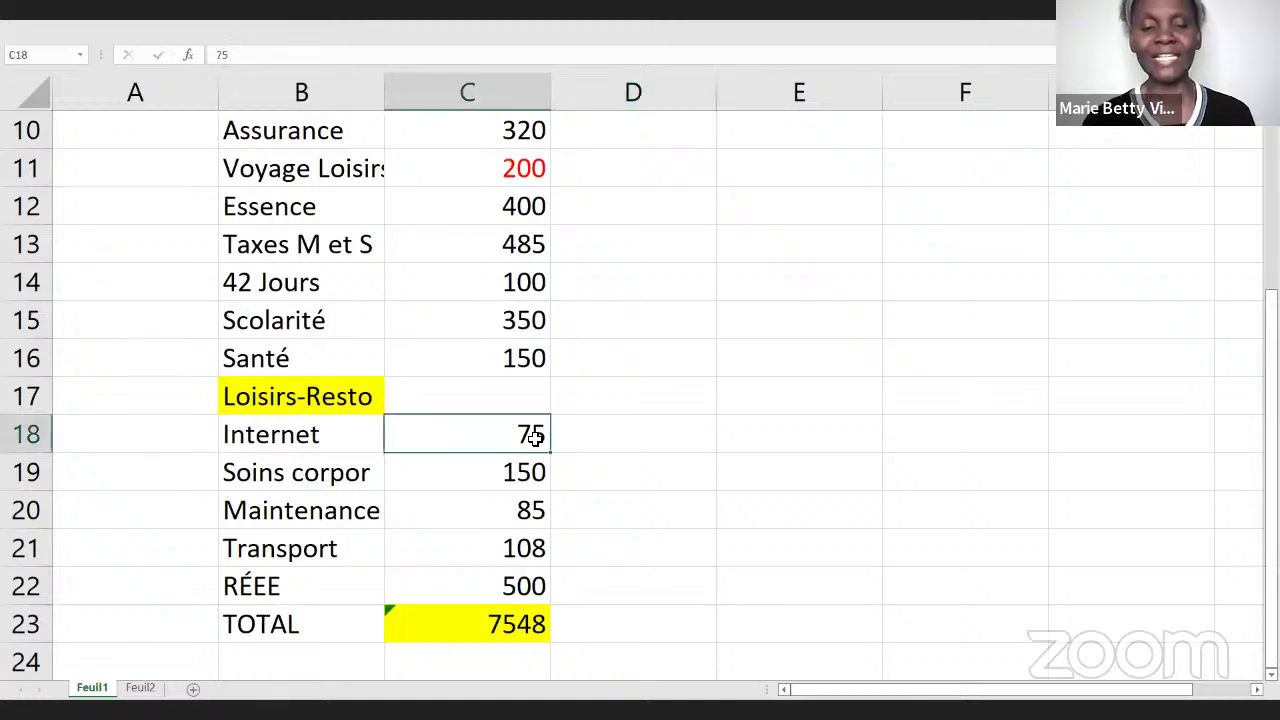
{"action": "type", "text": "40"}
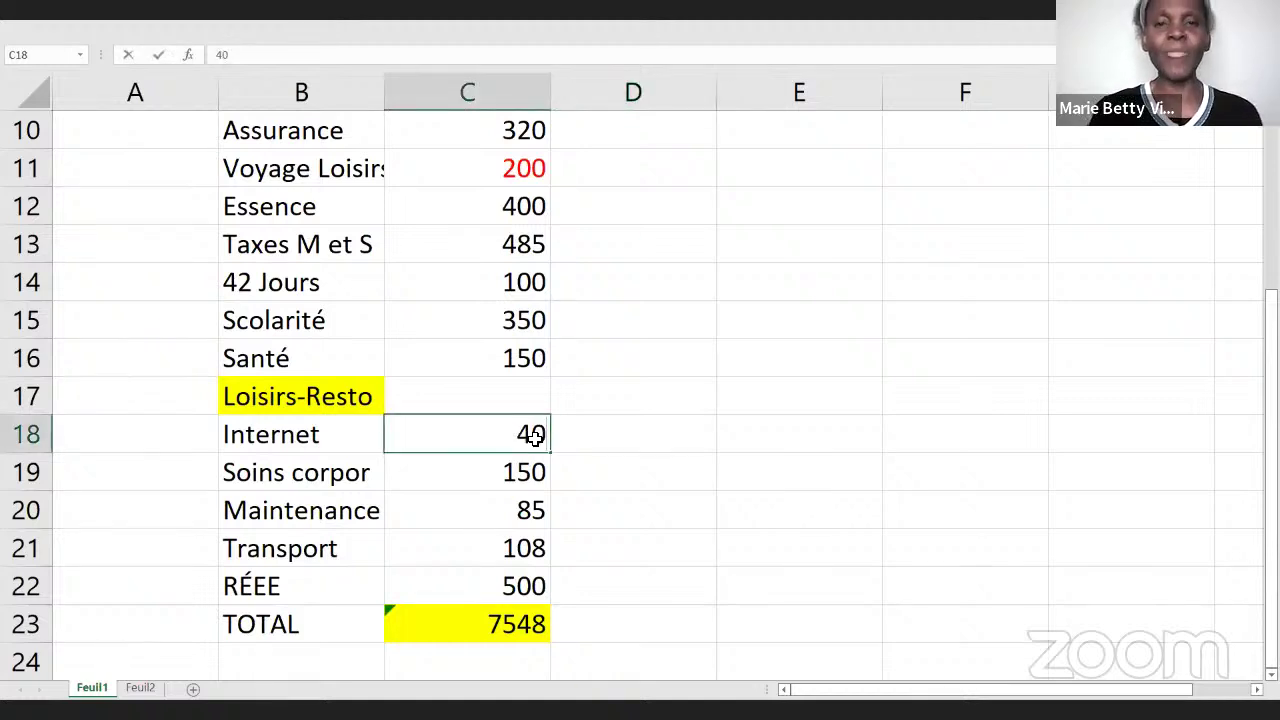
- Update the running amount below Retour d'impôt in D9 to 1335
{"action": "scroll", "coordinate": [777, 260], "scroll_direction": "up", "scroll_amount": 3}
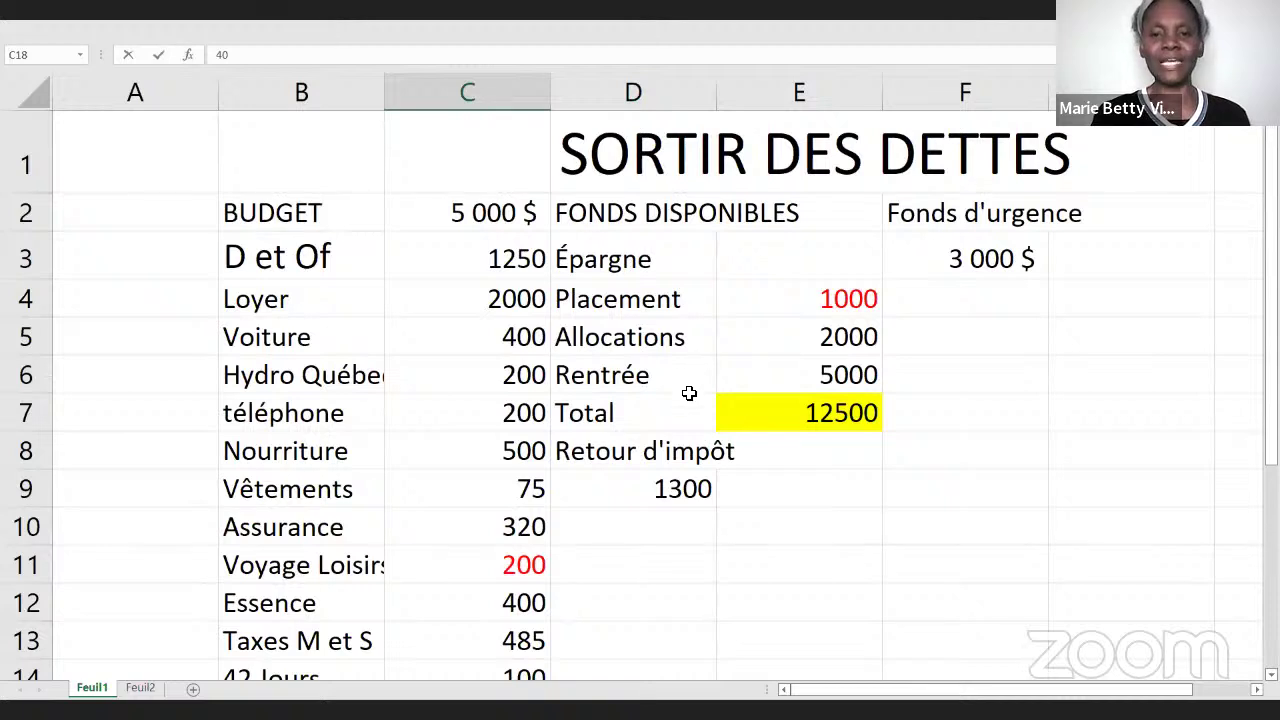
{"action": "left_click", "coordinate": [672, 494]}
{"action": "double_click", "coordinate": [672, 494]}
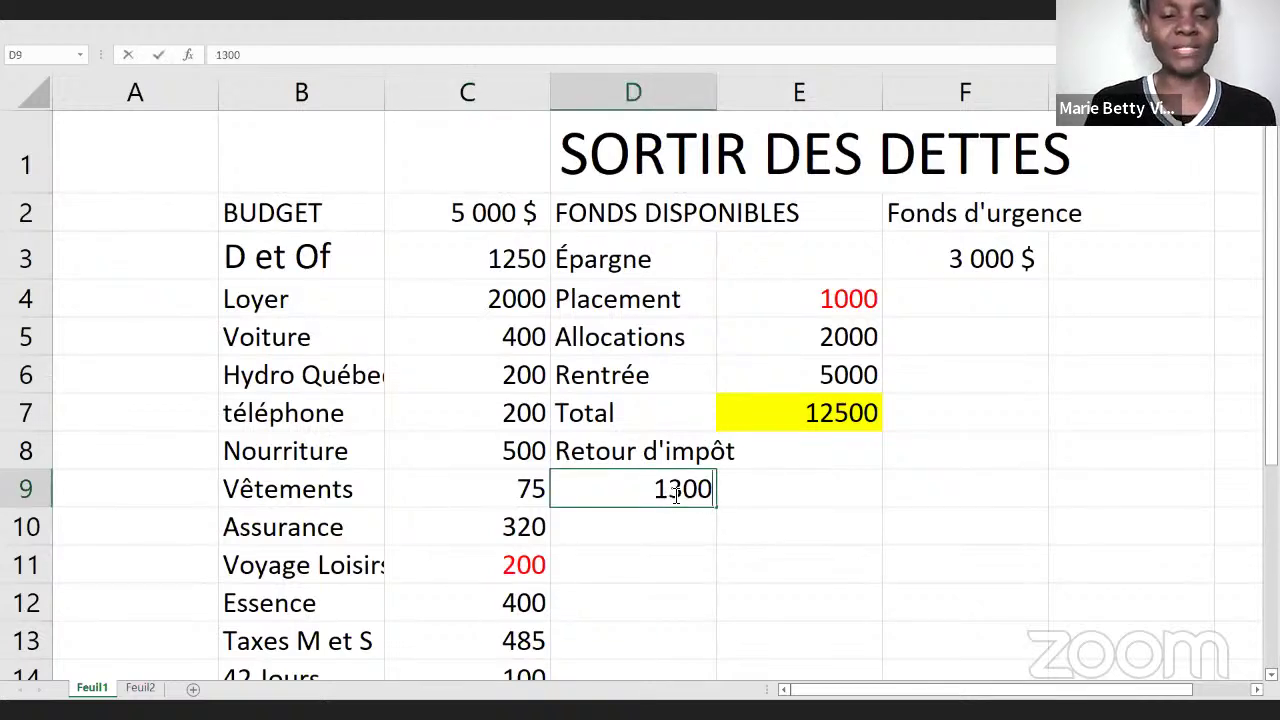
{"action": "key", "text": "BackSpace"}
{"action": "key", "text": "BackSpace"}
{"action": "type", "text": "35"}
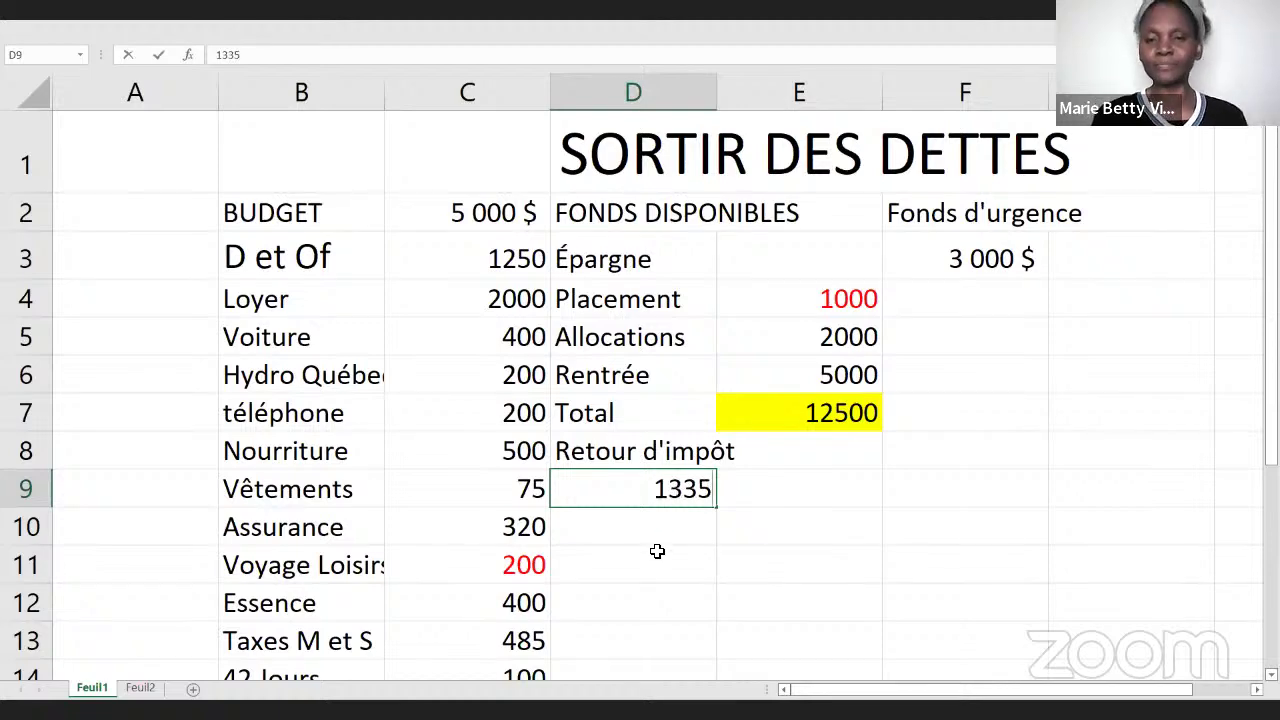
- Set the Soins corpor budget amount in C19 to 75 and raise the amount in D9 to 1410
{"action": "scroll", "coordinate": [657, 551], "scroll_direction": "down", "scroll_amount": 2}
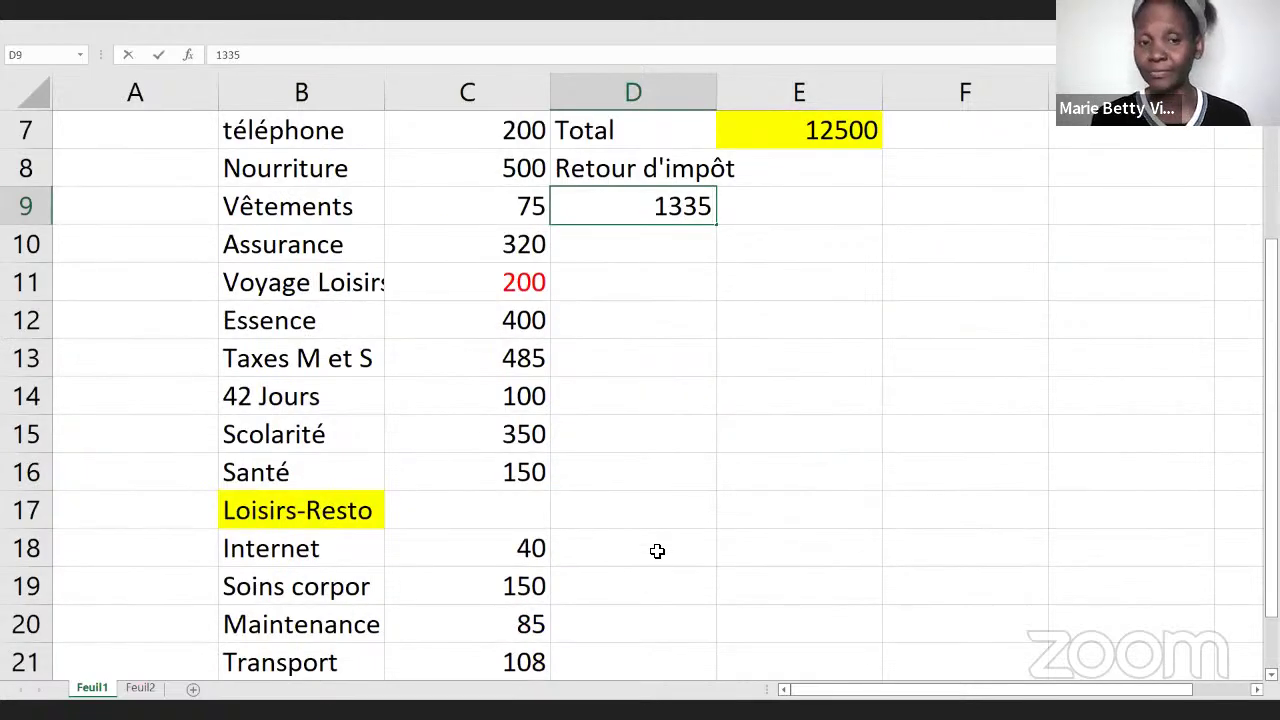
{"action": "scroll", "coordinate": [657, 551], "scroll_direction": "down", "scroll_amount": 1}
{"action": "scroll", "coordinate": [657, 551], "scroll_direction": "down", "scroll_amount": 1}
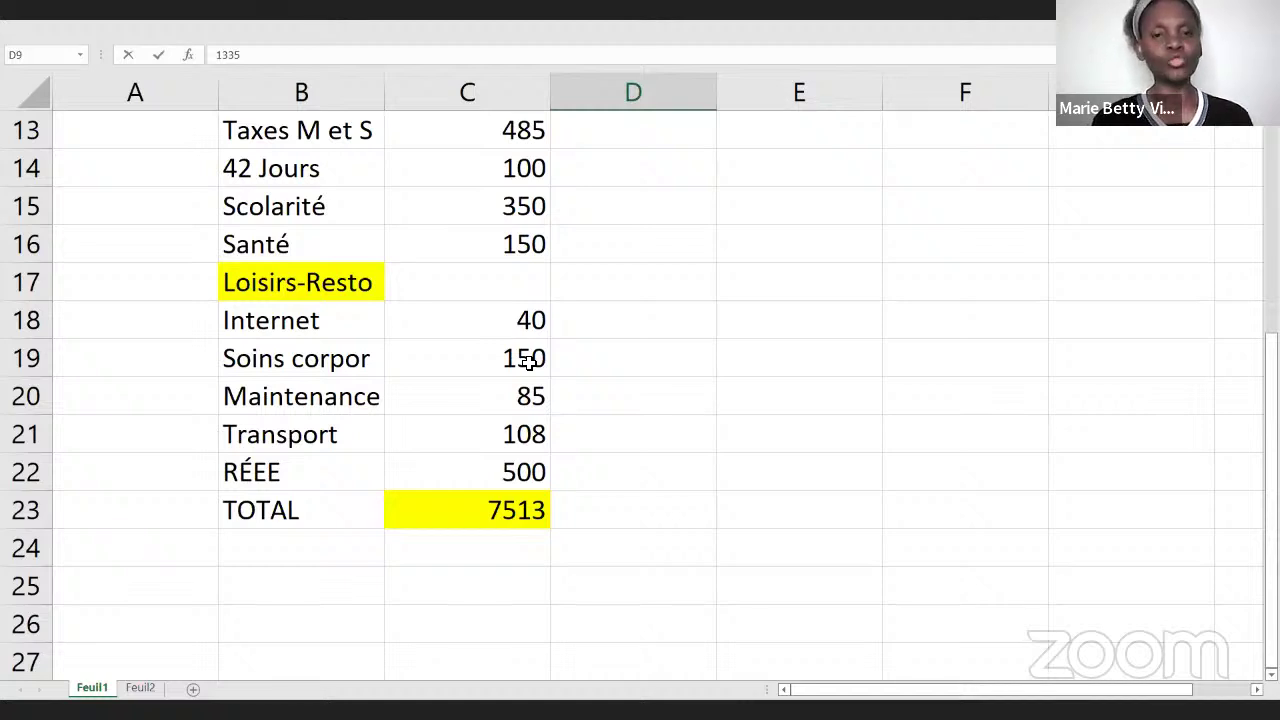
{"action": "left_click", "coordinate": [534, 360]}
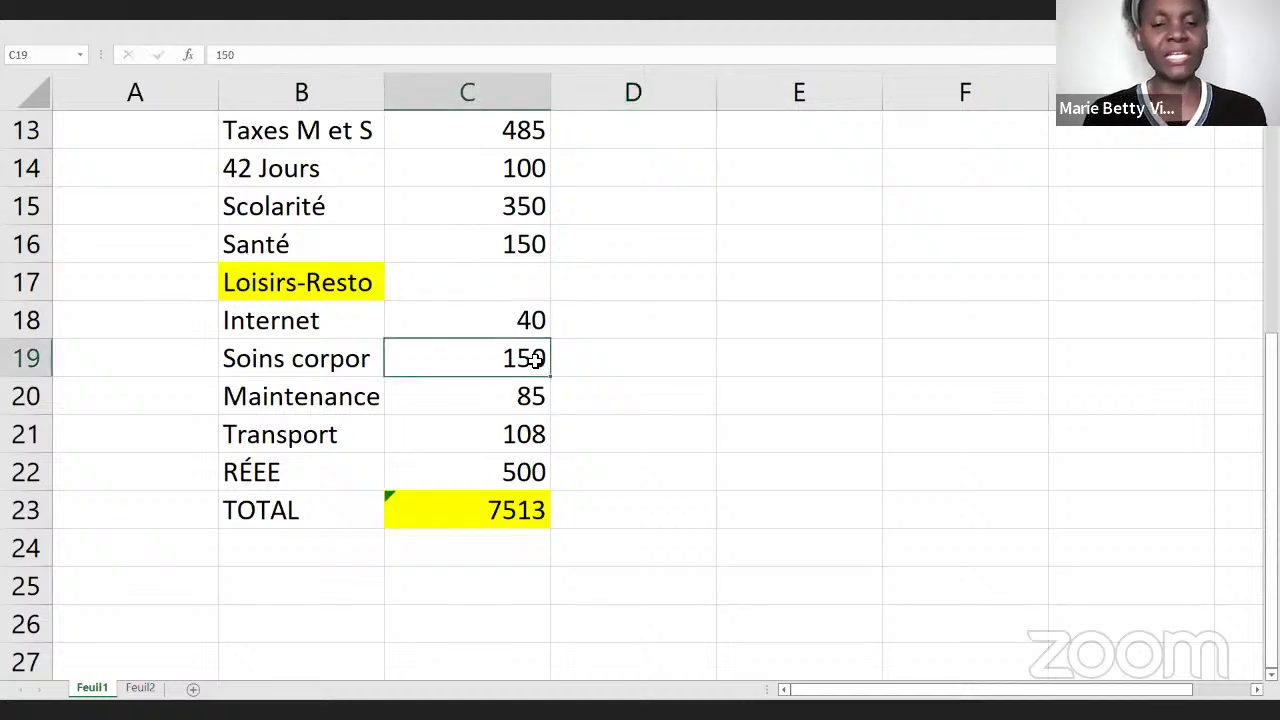
{"action": "type", "text": "75"}
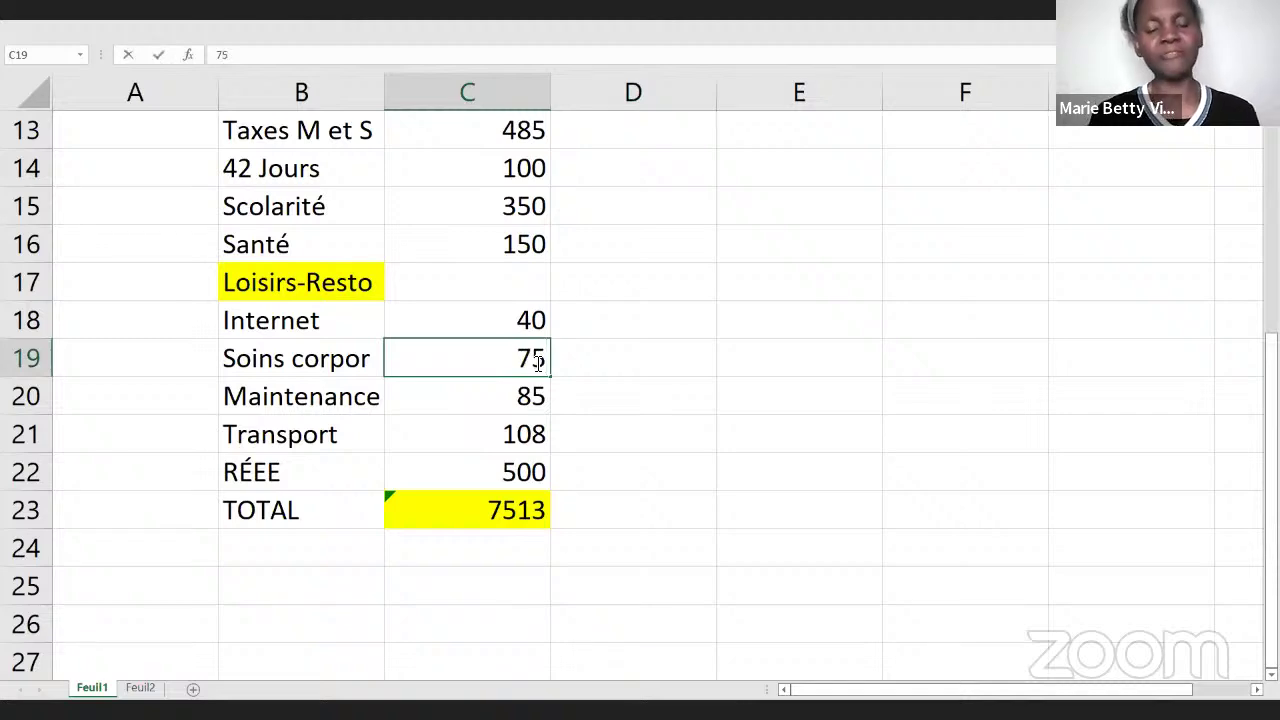
{"action": "scroll", "coordinate": [677, 297], "scroll_direction": "up", "scroll_amount": 3}
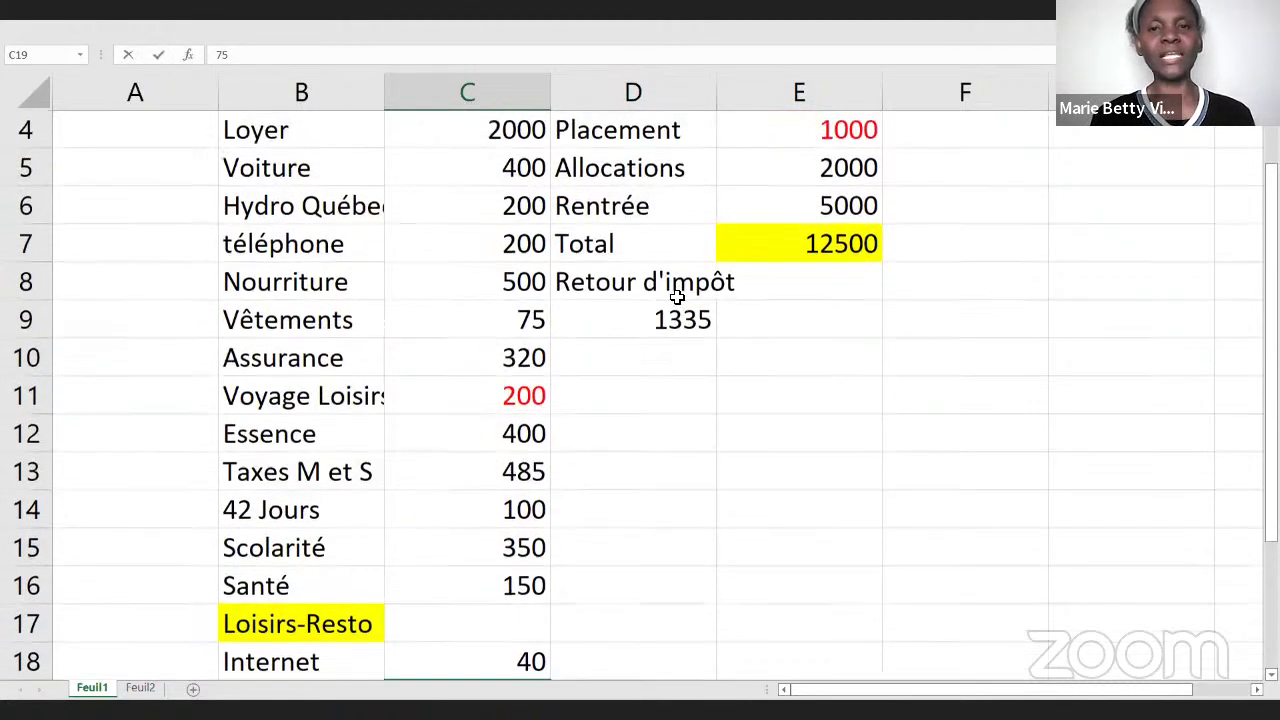
{"action": "left_click", "coordinate": [682, 324]}
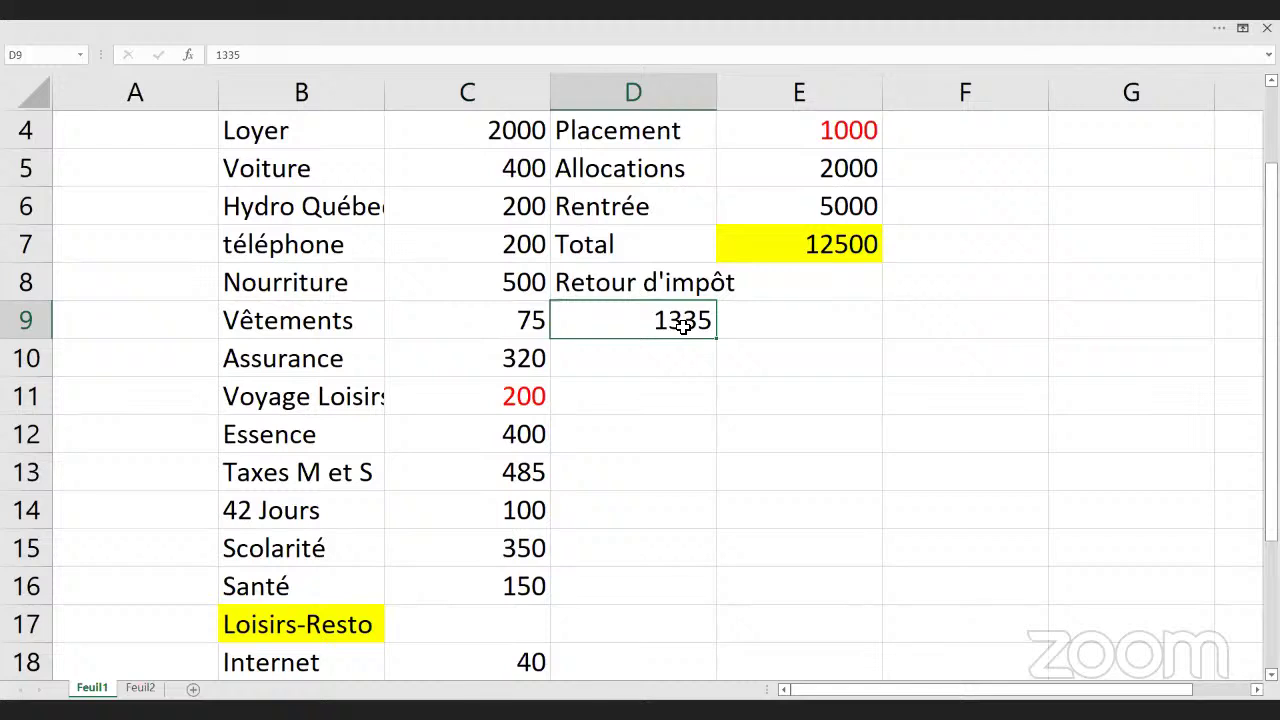
{"action": "type", "text": "1410"}
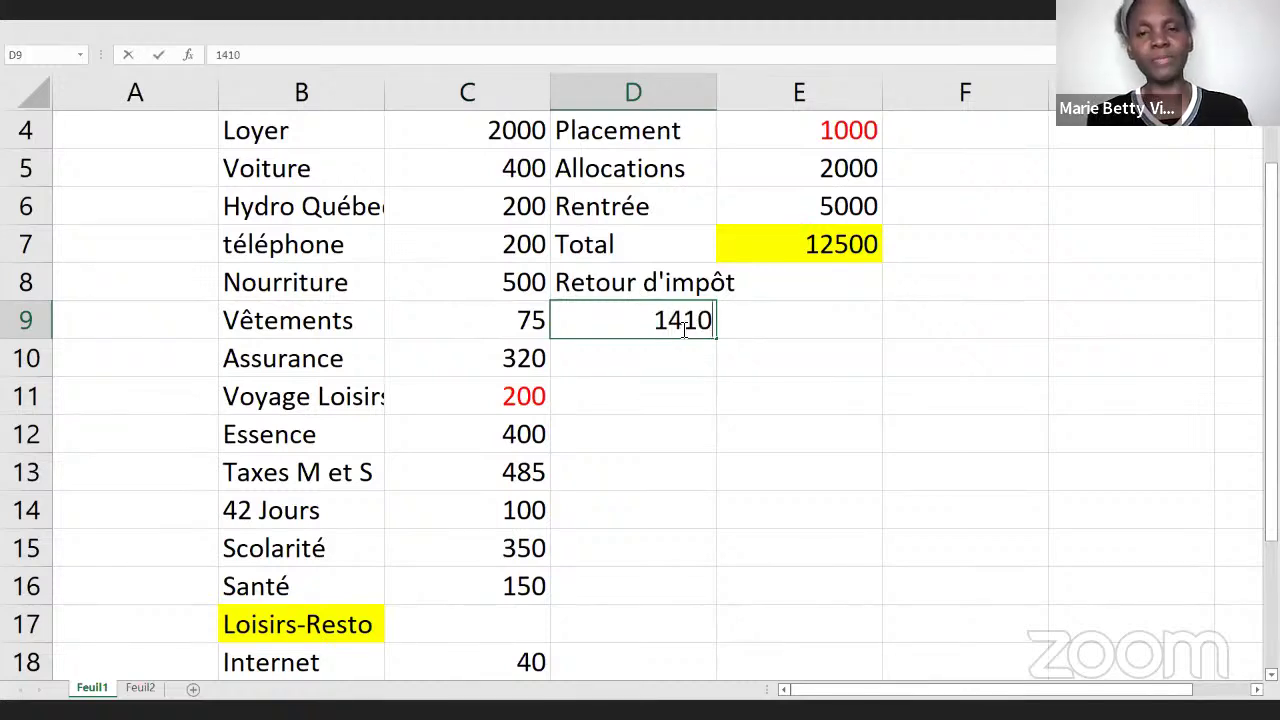
- Set the Maintenance budget amount in C20 to 45
{"action": "scroll", "coordinate": [660, 340], "scroll_direction": "down", "scroll_amount": 1}
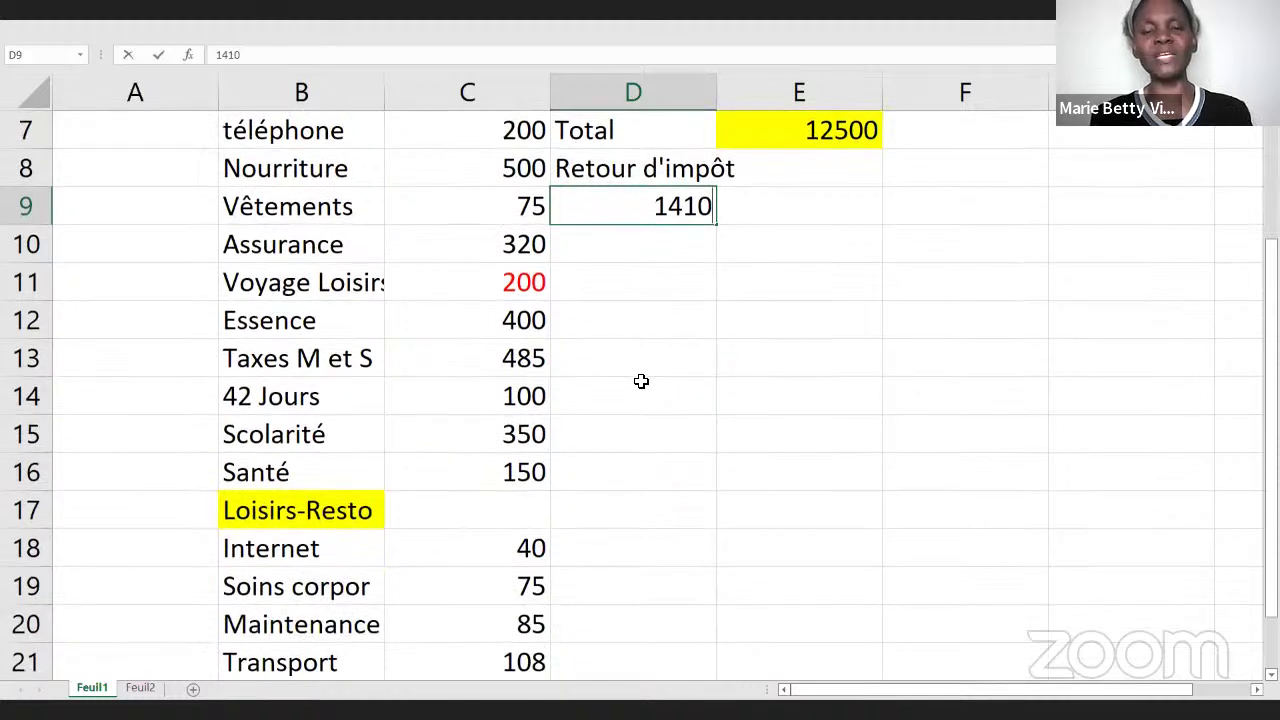
{"action": "scroll", "coordinate": [647, 407], "scroll_direction": "down", "scroll_amount": 2}
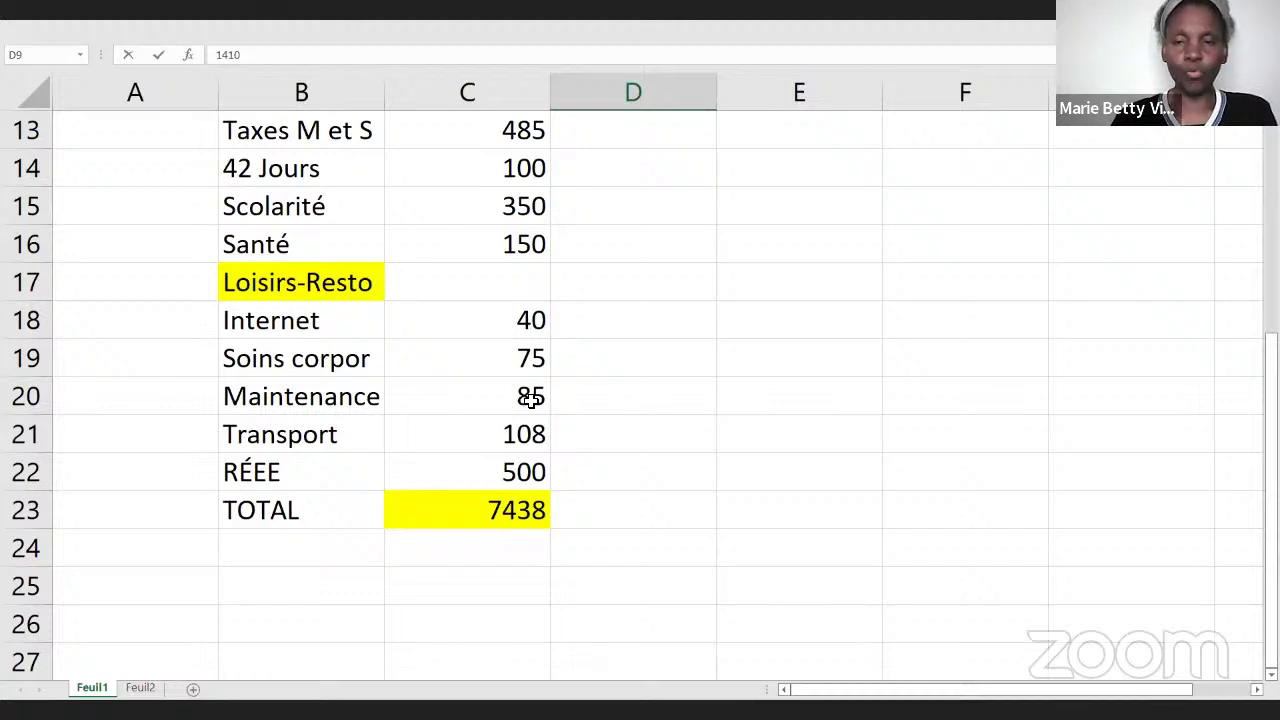
{"action": "scroll", "coordinate": [530, 398], "scroll_direction": "up", "scroll_amount": 4}
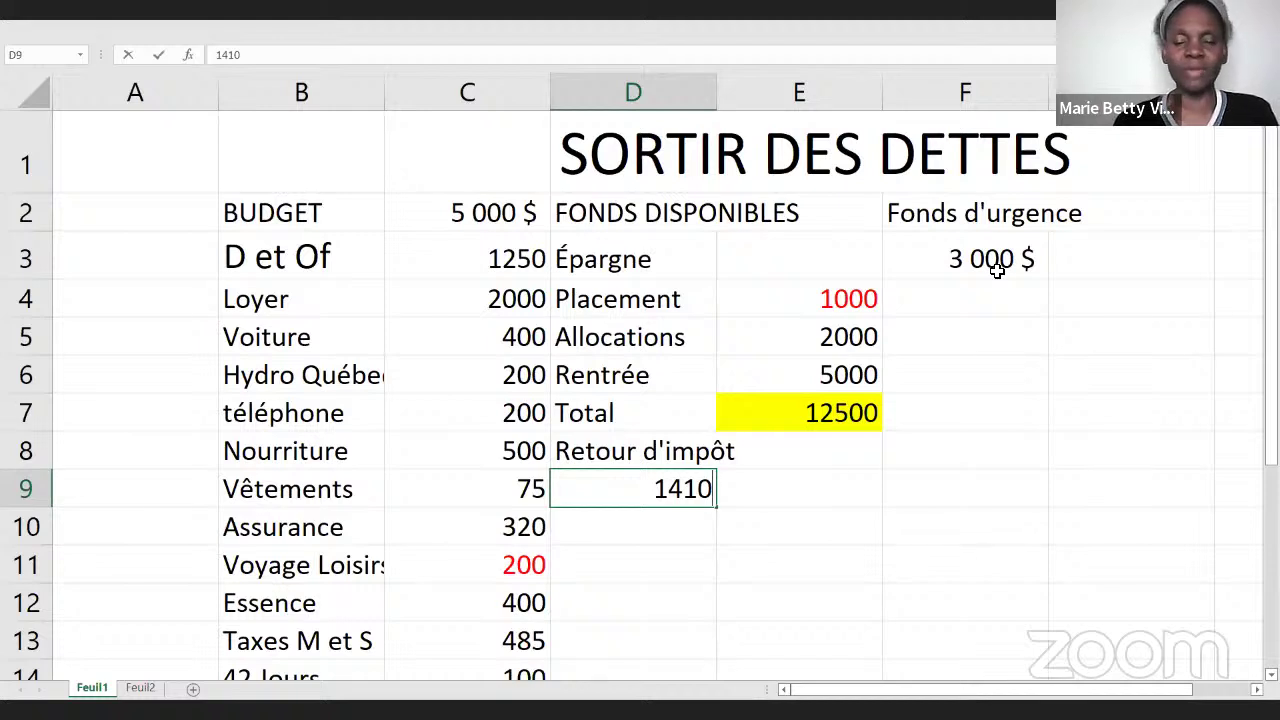
{"action": "scroll", "coordinate": [997, 270], "scroll_direction": "down", "scroll_amount": 2}
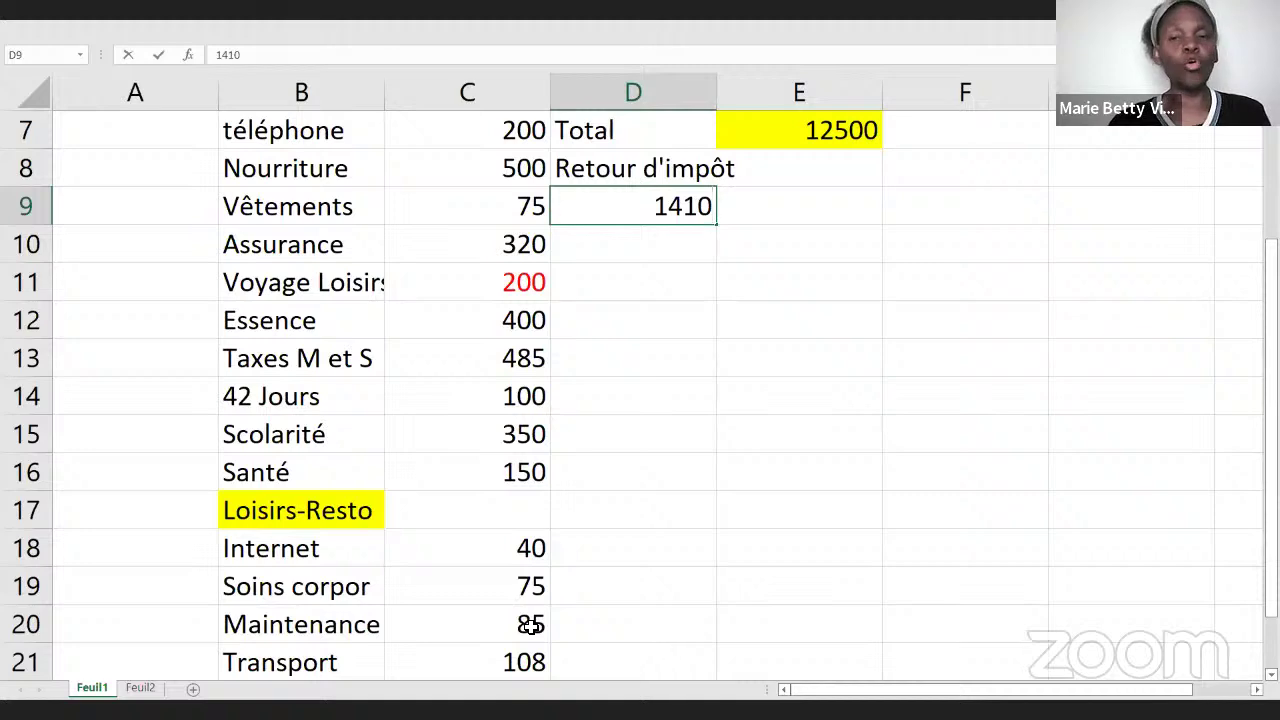
{"action": "scroll", "coordinate": [530, 625], "scroll_direction": "up", "scroll_amount": 3}
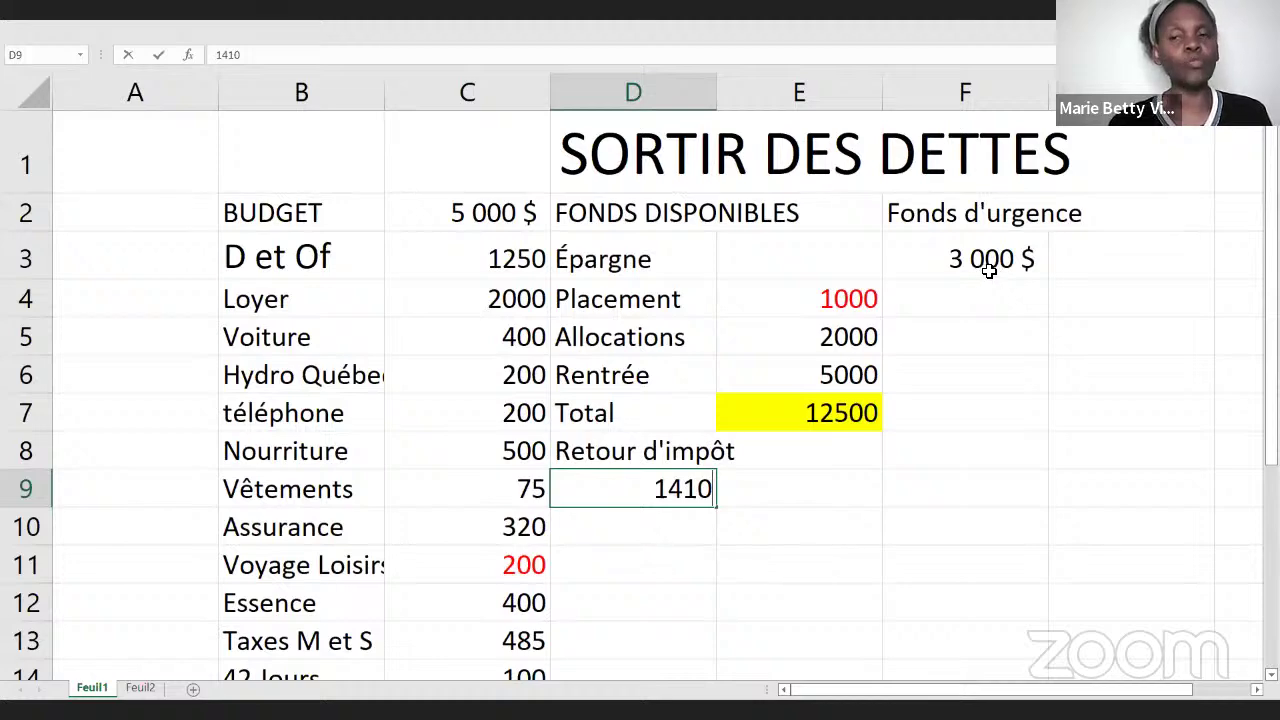
{"action": "scroll", "coordinate": [745, 551], "scroll_direction": "down", "scroll_amount": 2}
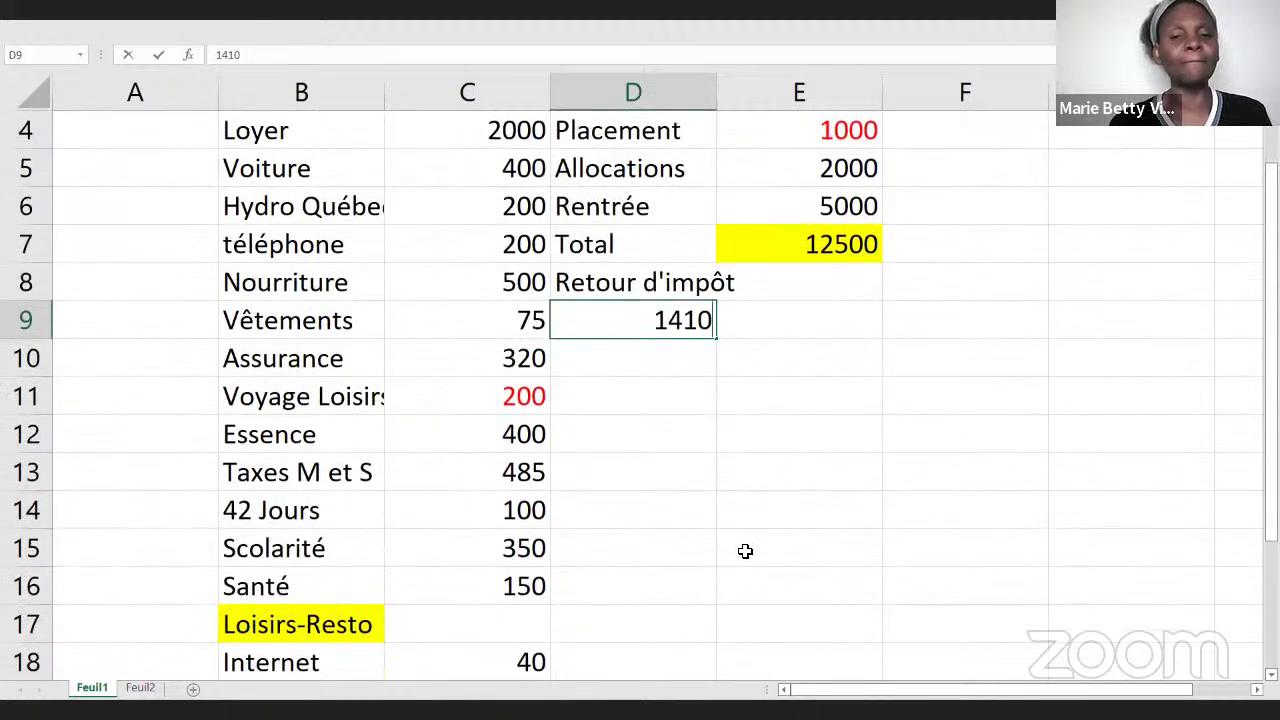
{"action": "scroll", "coordinate": [745, 551], "scroll_direction": "down", "scroll_amount": 3}
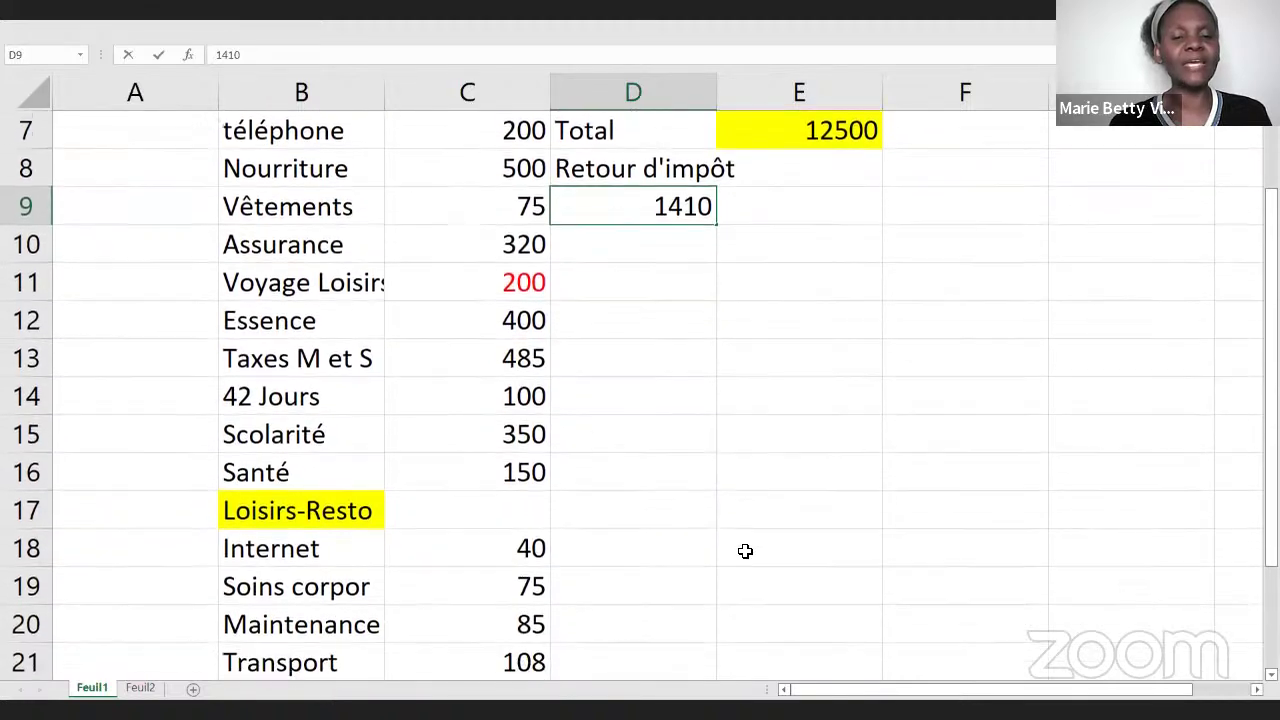
{"action": "scroll", "coordinate": [745, 551], "scroll_direction": "down", "scroll_amount": 2}
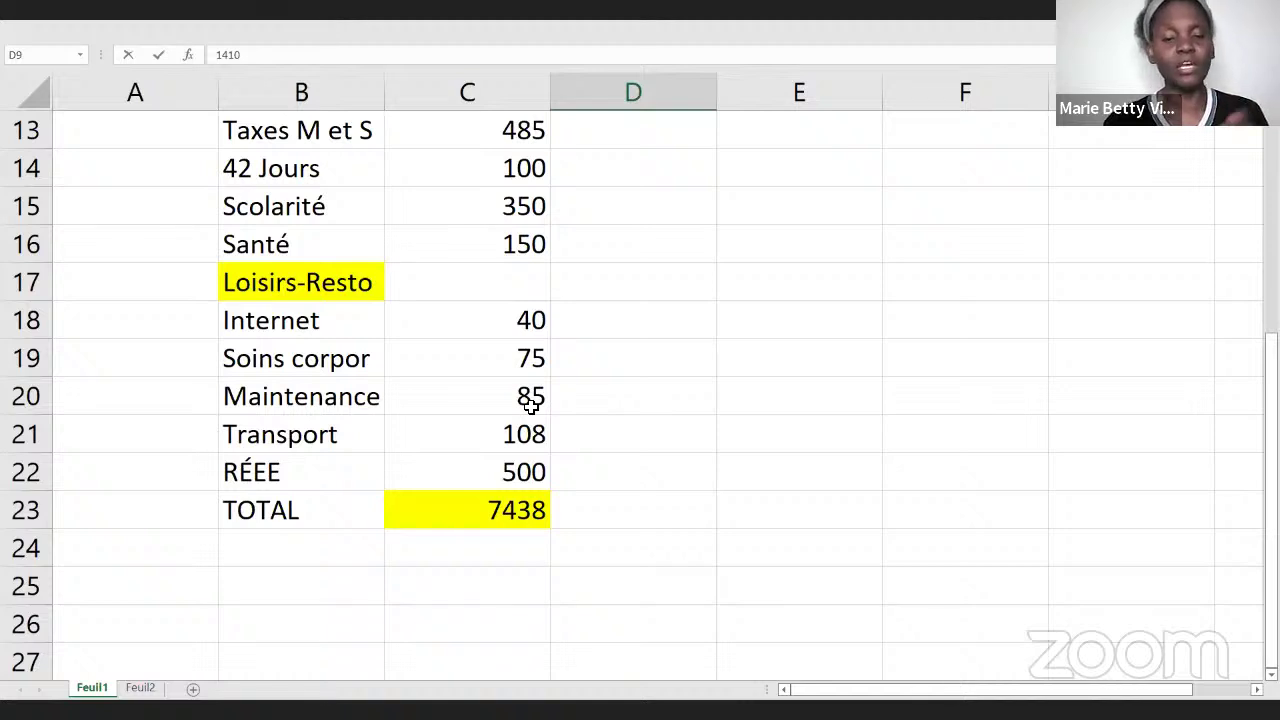
{"action": "type", "text": "45"}
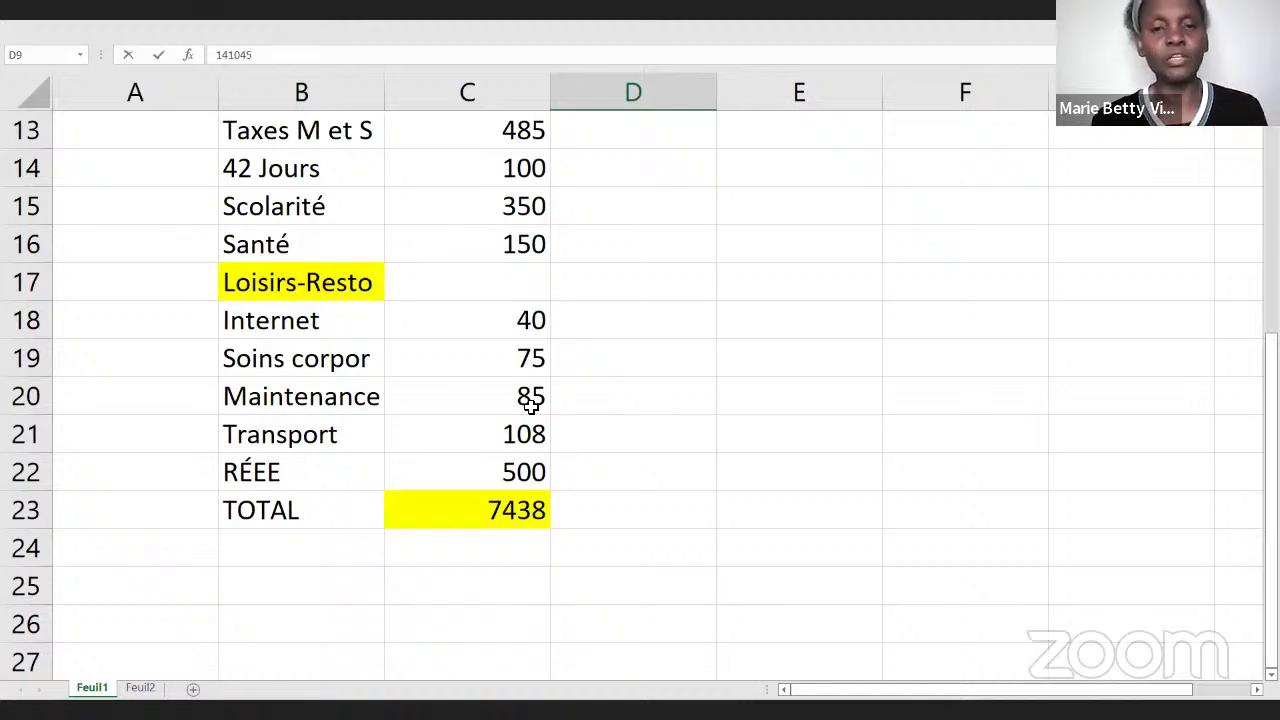
{"action": "left_click", "coordinate": [530, 400]}
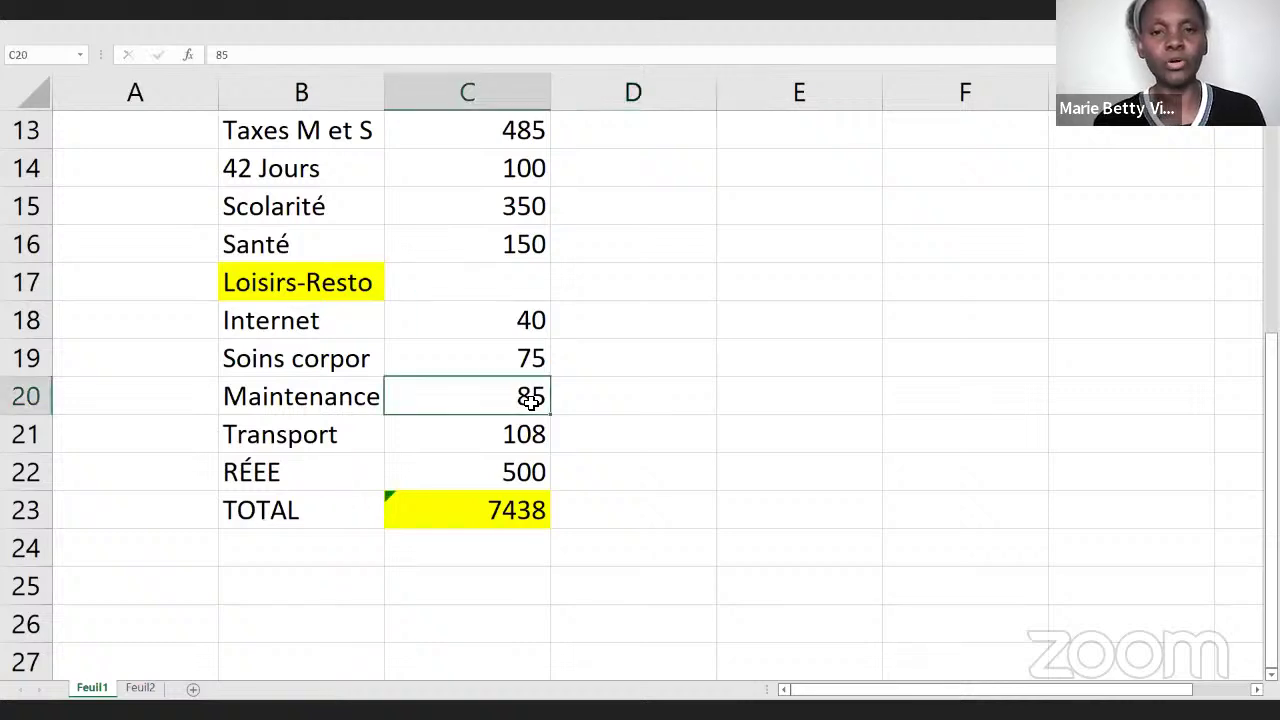
{"action": "type", "text": "45"}
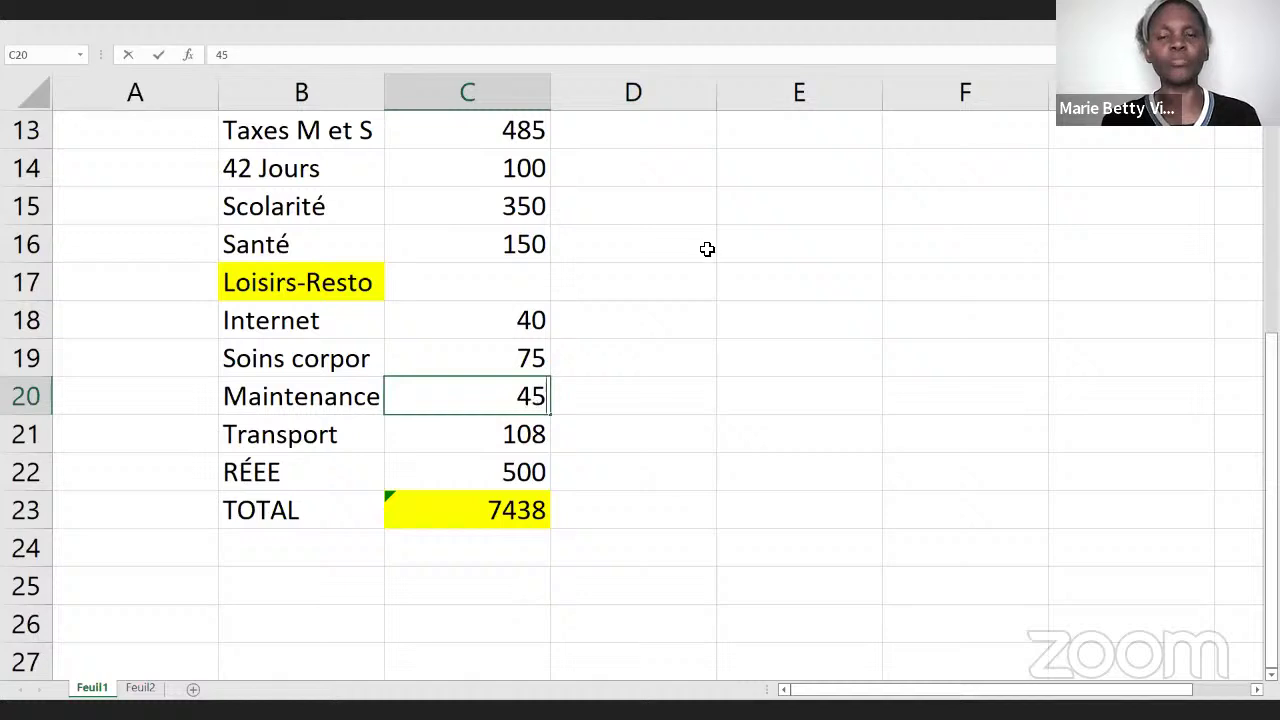
- Correct the amount below Retour d'impôt in D9 to 1455
{"action": "scroll", "coordinate": [707, 249], "scroll_direction": "up", "scroll_amount": 4}
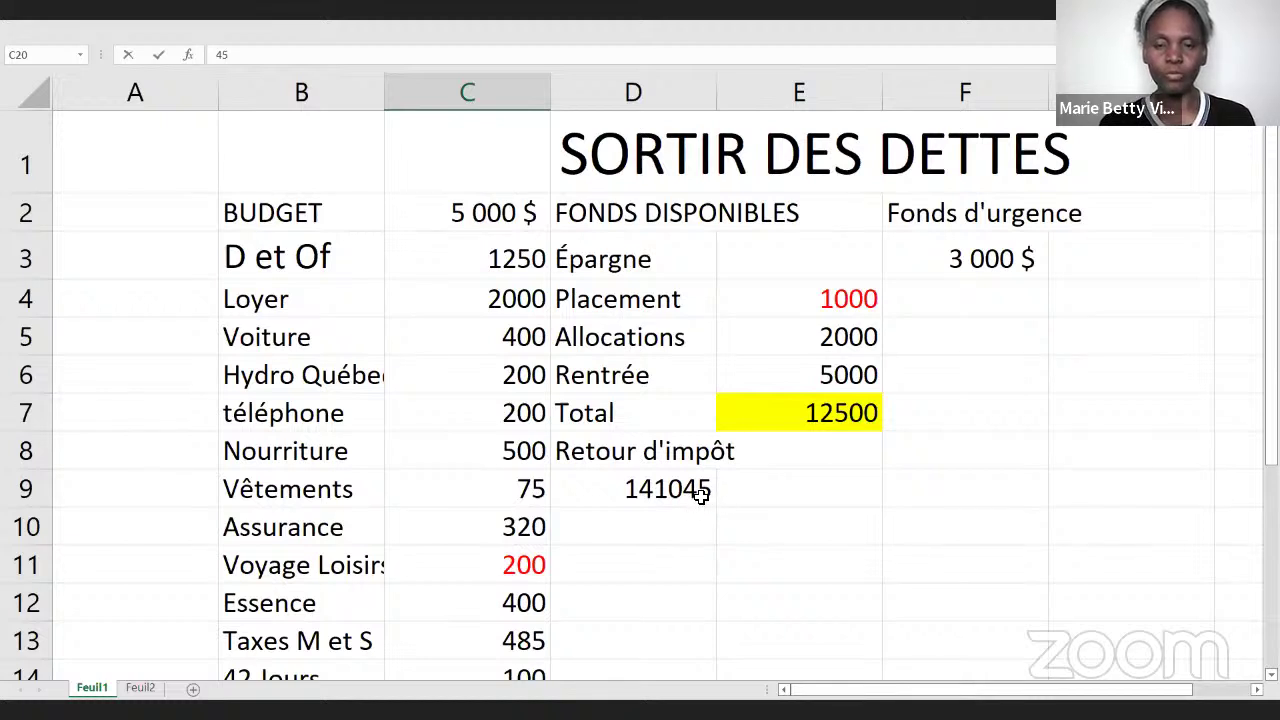
{"action": "left_click", "coordinate": [701, 496]}
{"action": "type", "text": "141"}
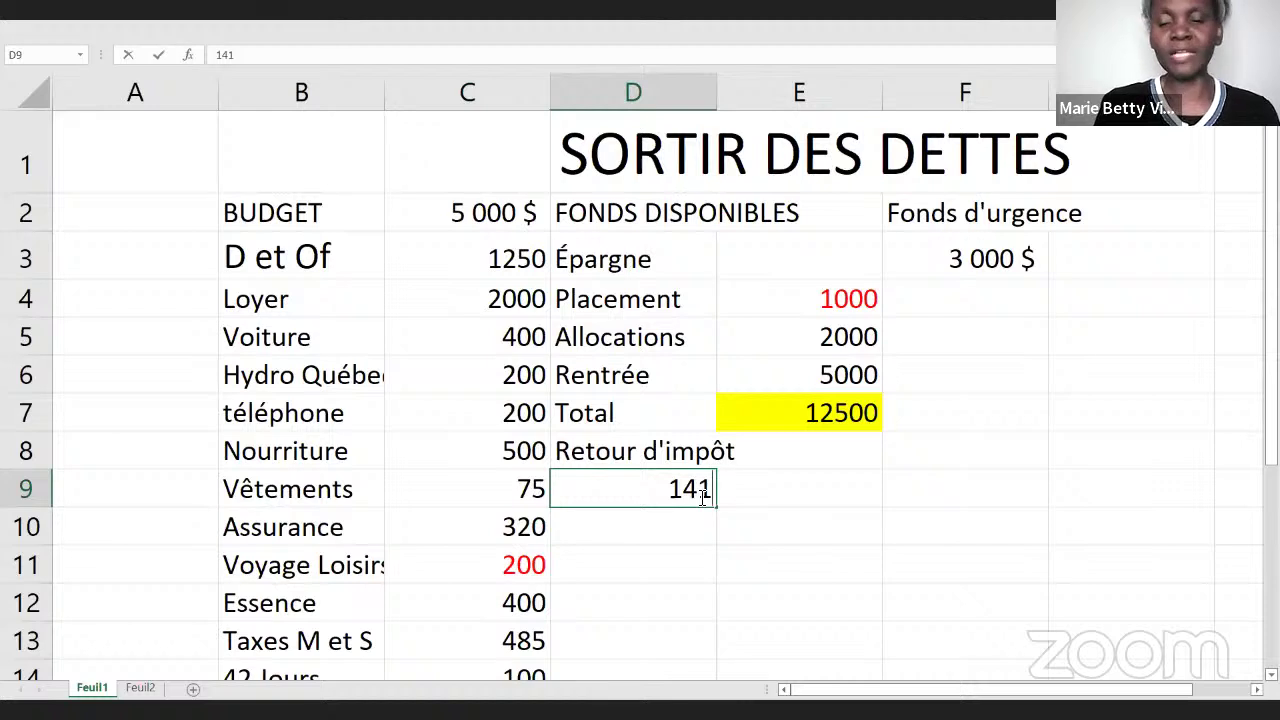
{"action": "key", "text": "BackSpace"}
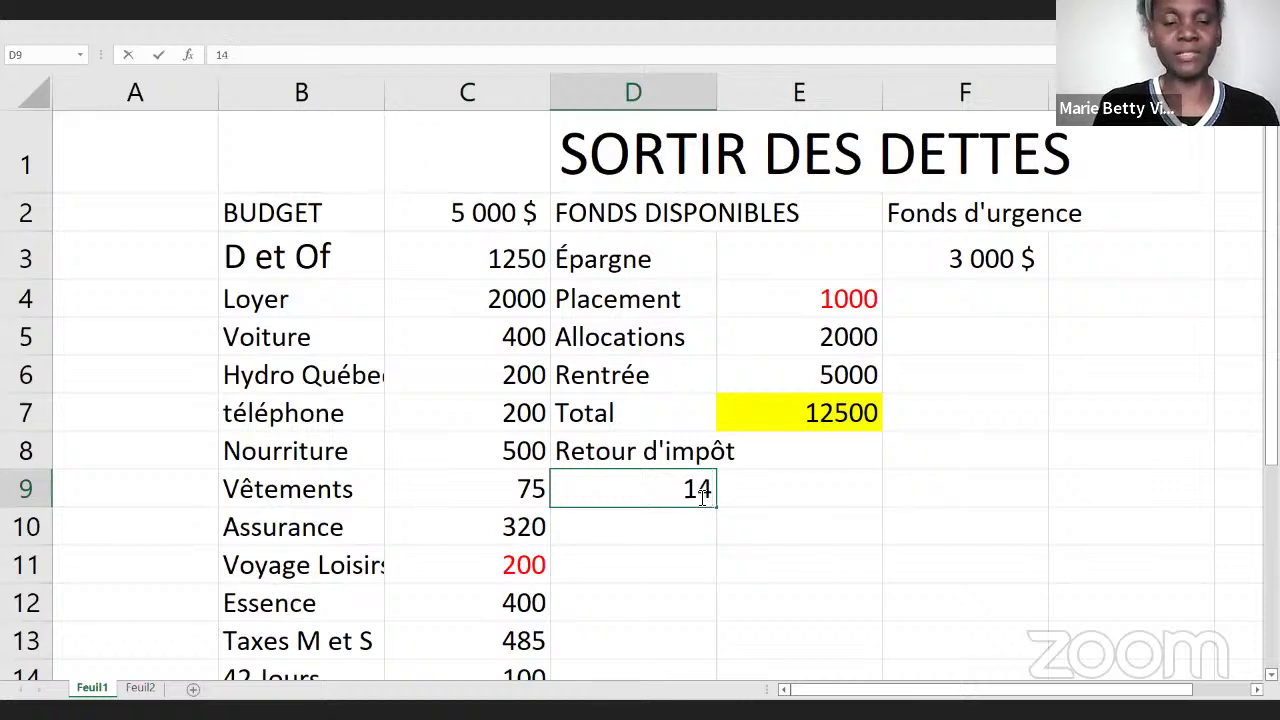
{"action": "type", "text": "55"}
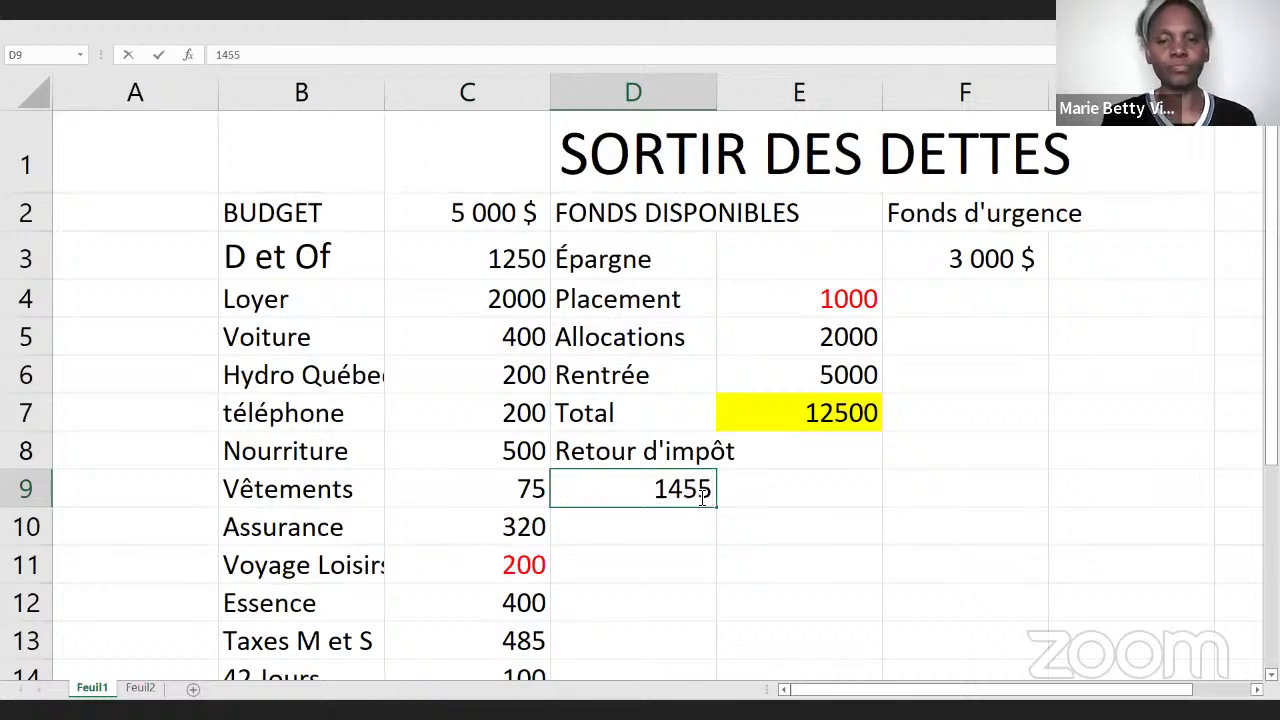
{"action": "scroll", "coordinate": [702, 497], "scroll_direction": "down", "scroll_amount": 3}
{"action": "scroll", "coordinate": [701, 497], "scroll_direction": "up", "scroll_amount": 2}
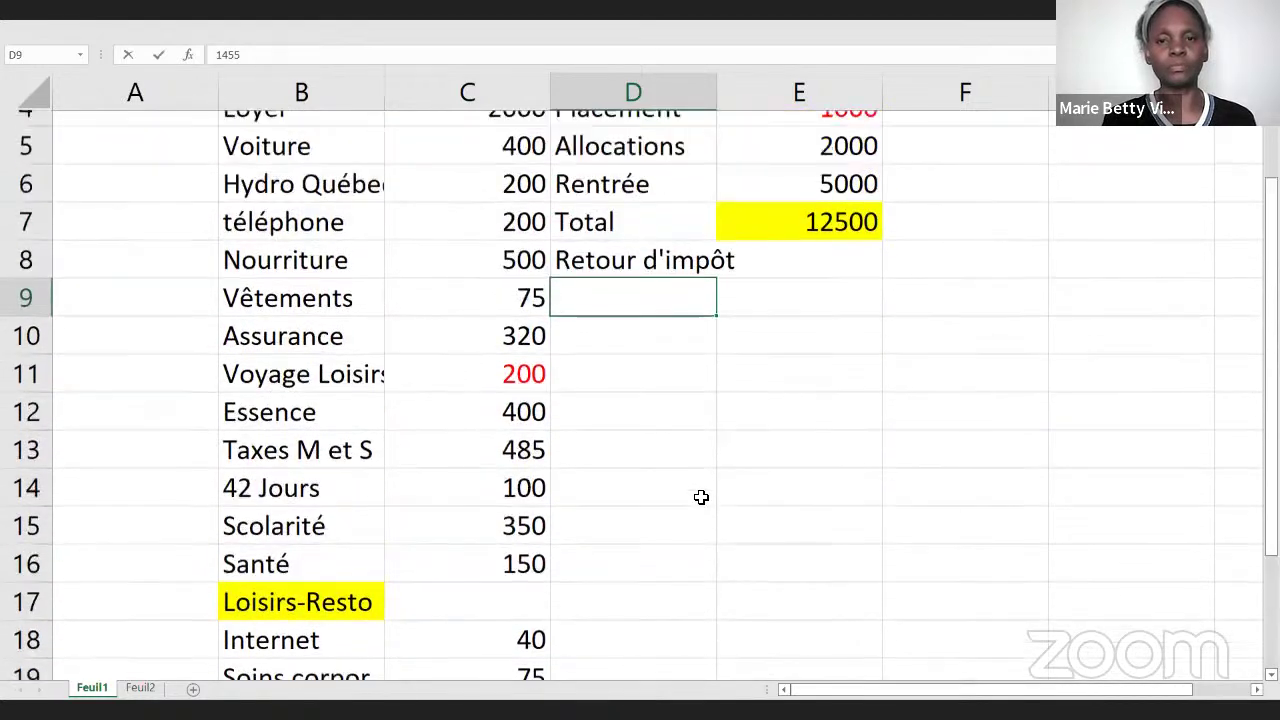
{"action": "left_click", "coordinate": [679, 510]}
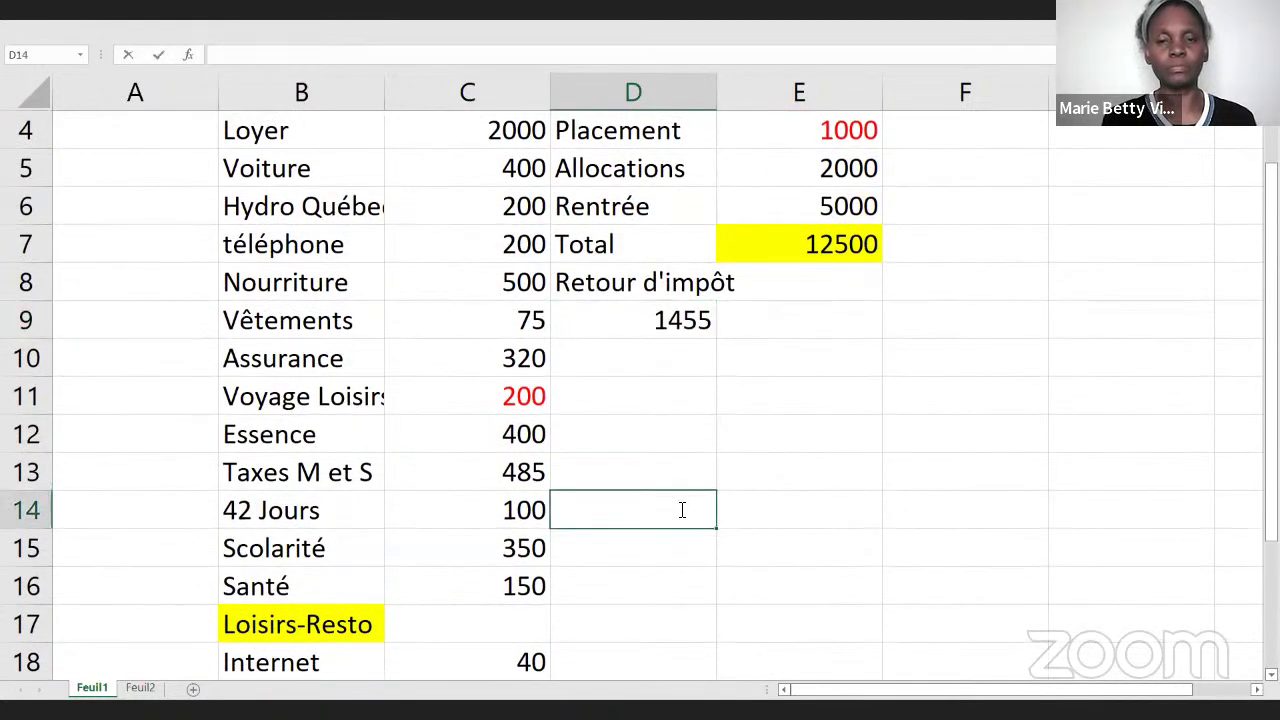
- Set the RÉEE budget amount in C22 to 250
{"action": "scroll", "coordinate": [679, 510], "scroll_direction": "down", "scroll_amount": 4}
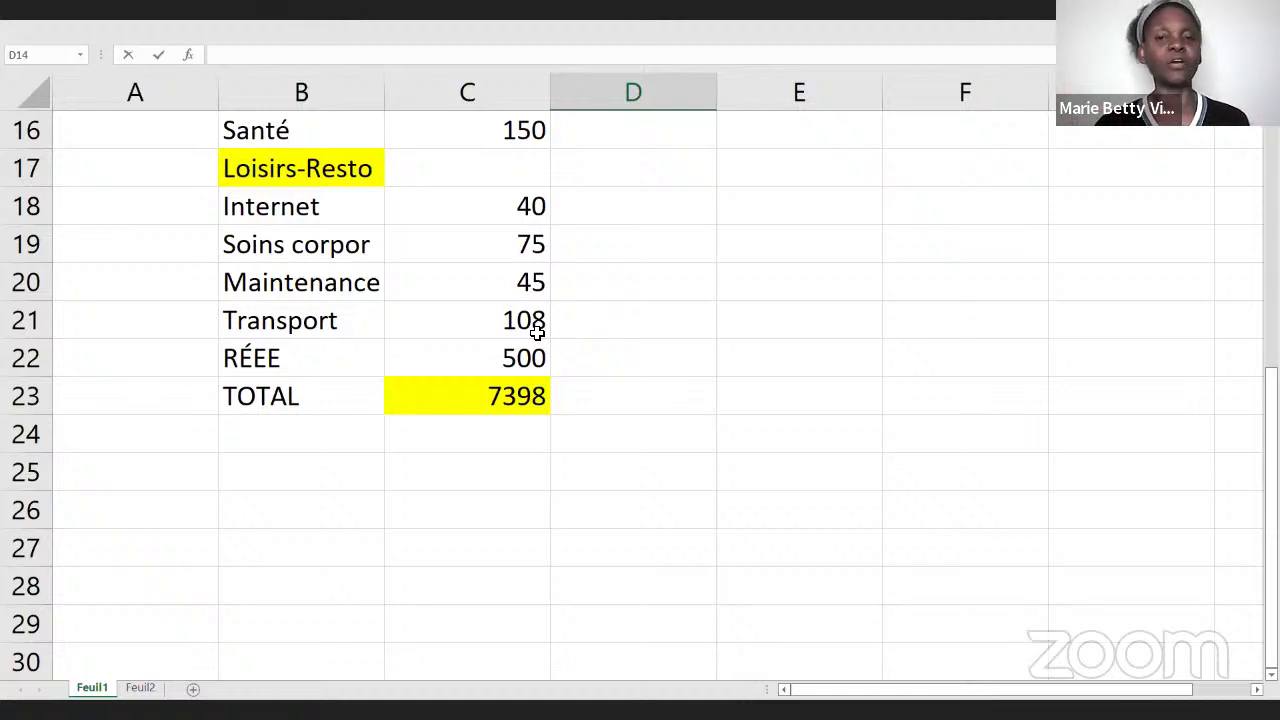
{"action": "left_click", "coordinate": [528, 360]}
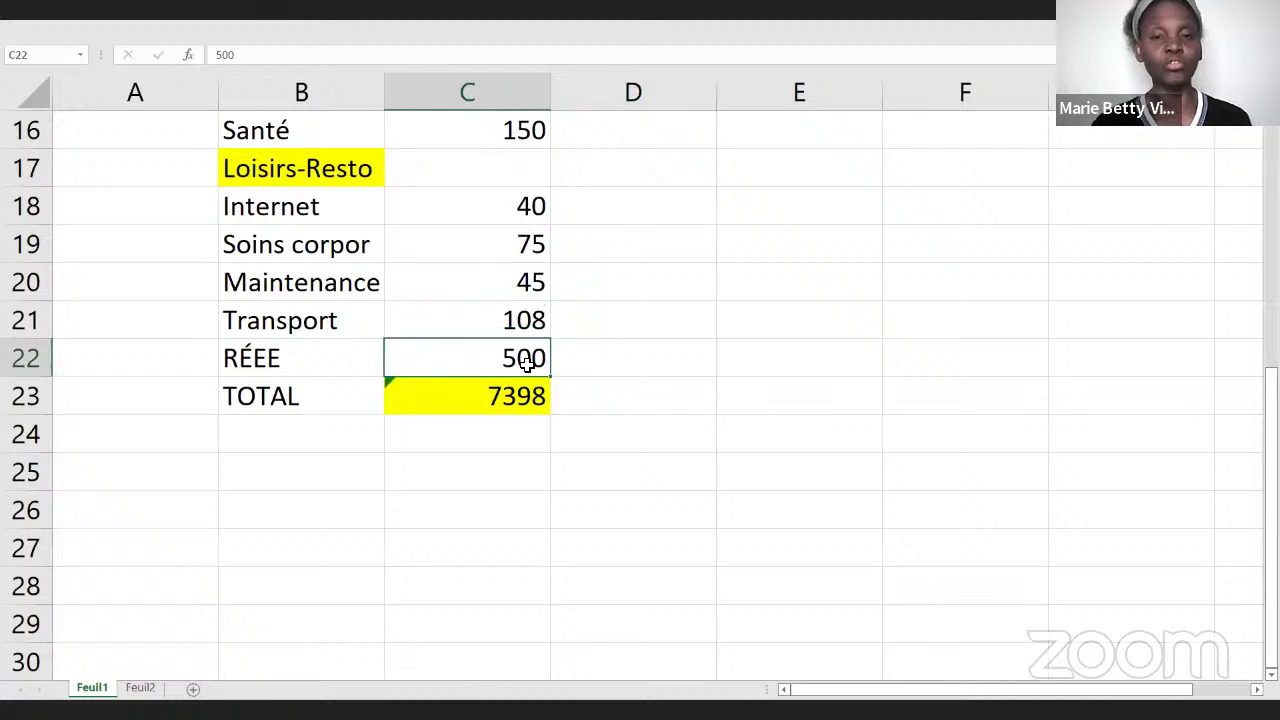
{"action": "type", "text": "250"}
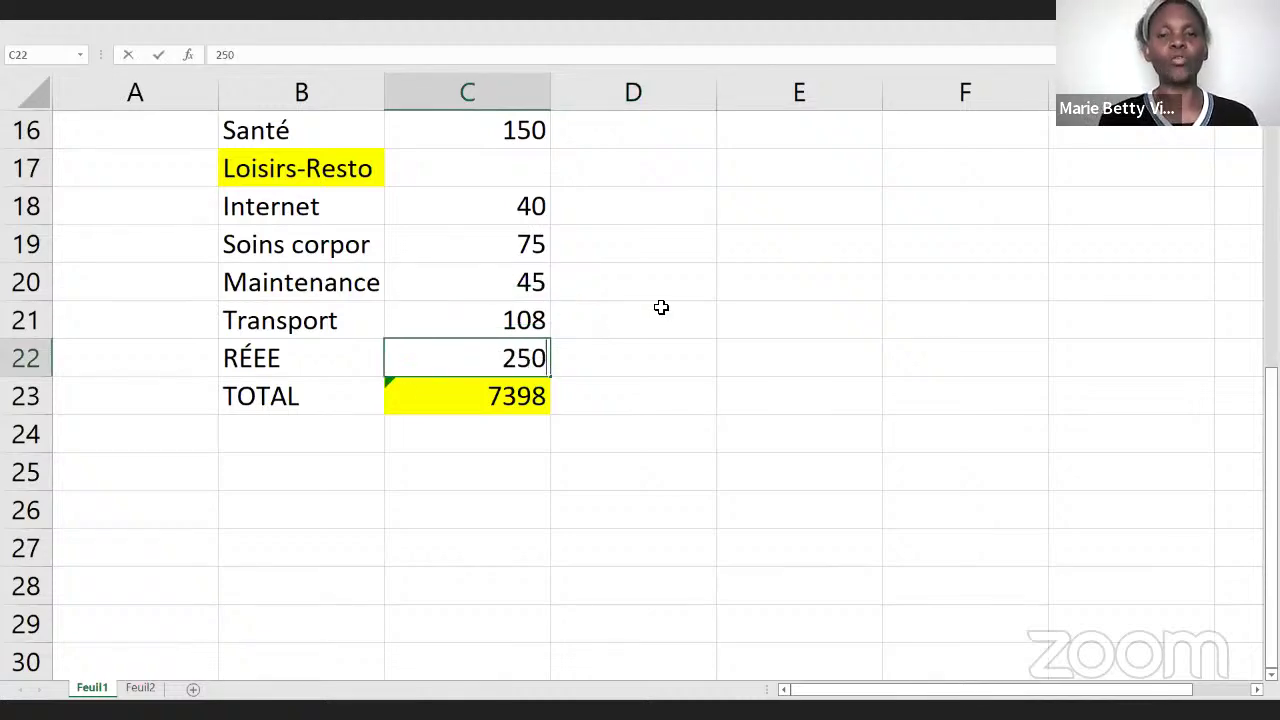
- Set the amount below Retour d'impôt in D9 to 1750 and switch to the Feuil2 debts sheet
{"action": "scroll", "coordinate": [660, 306], "scroll_direction": "up", "scroll_amount": 4}
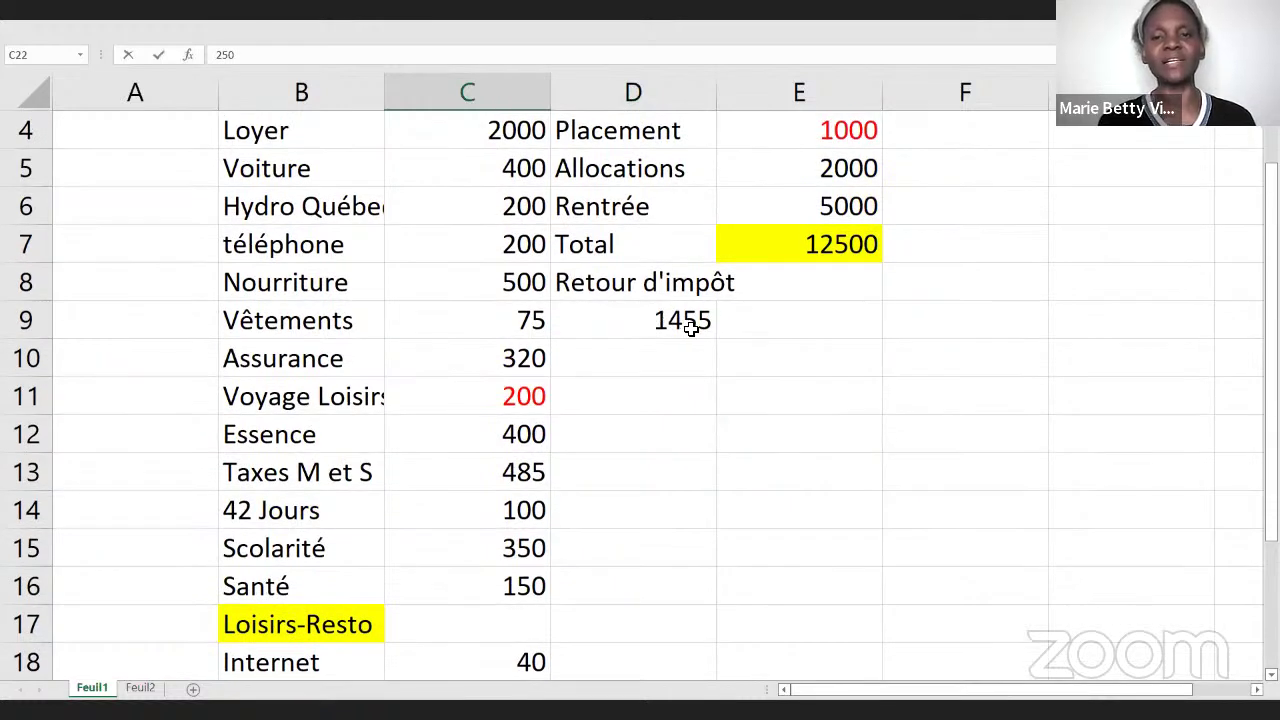
{"action": "left_click", "coordinate": [690, 328]}
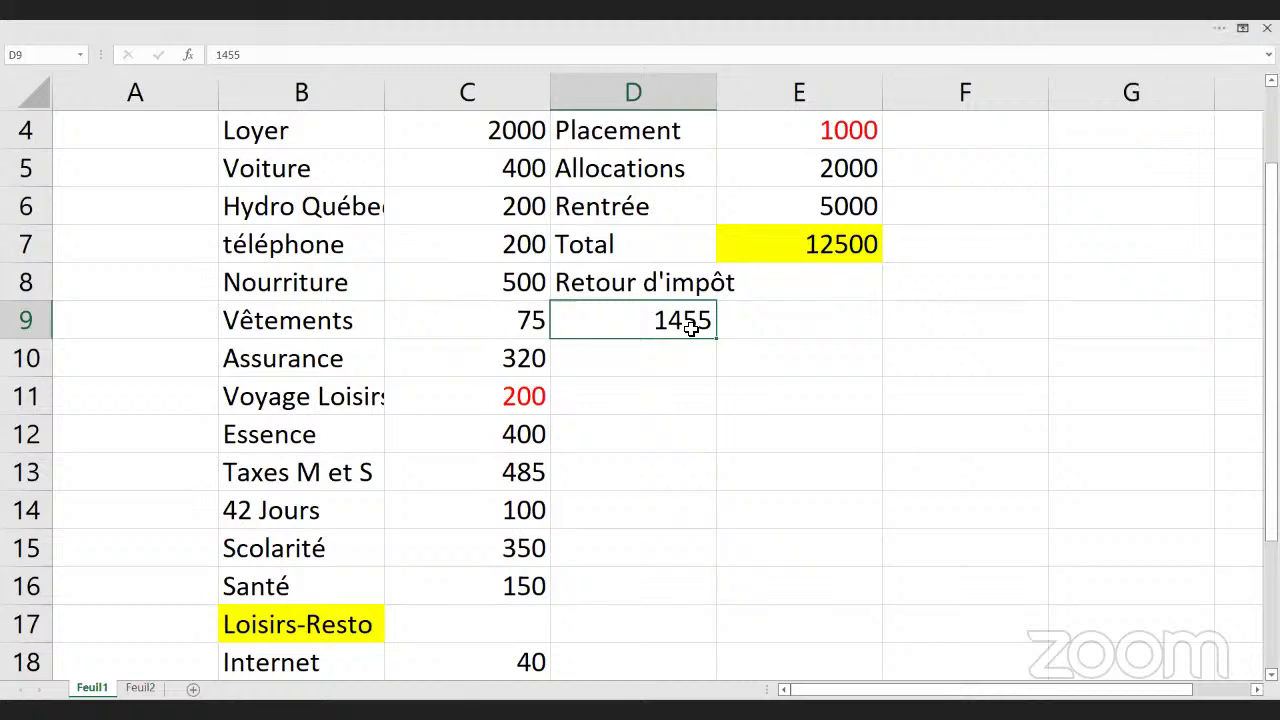
{"action": "type", "text": "1"}
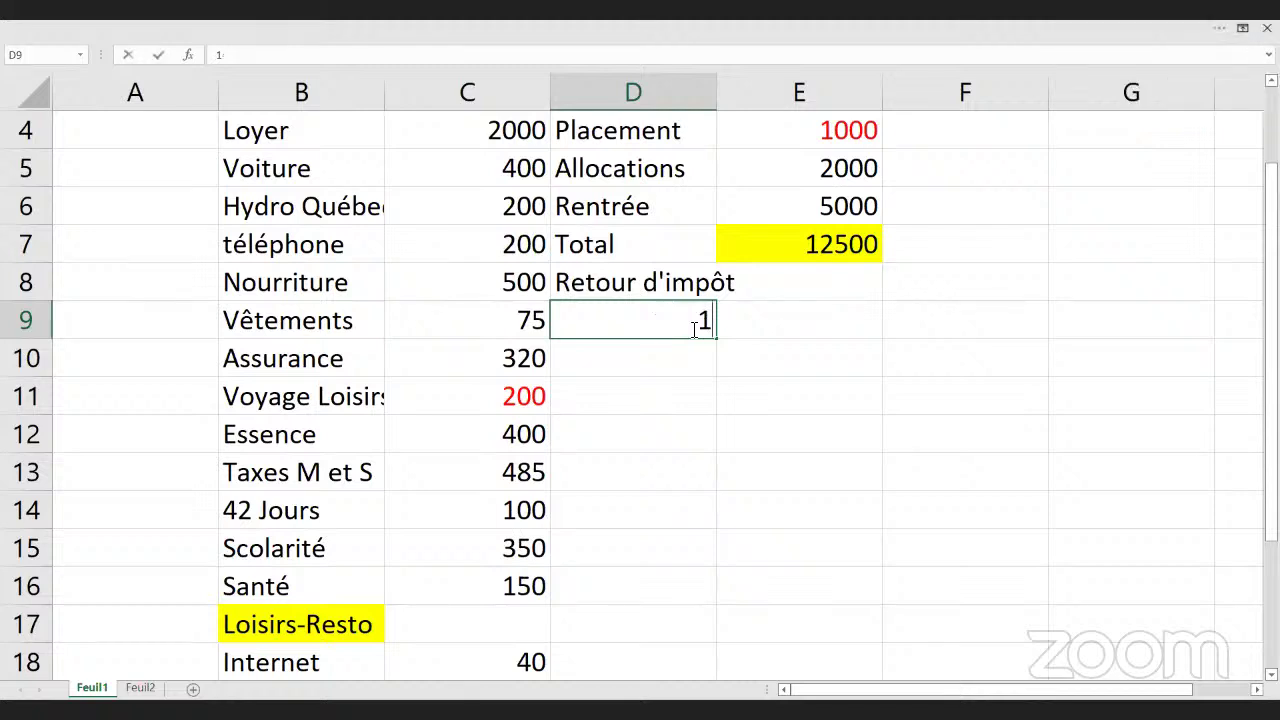
{"action": "type", "text": "750"}
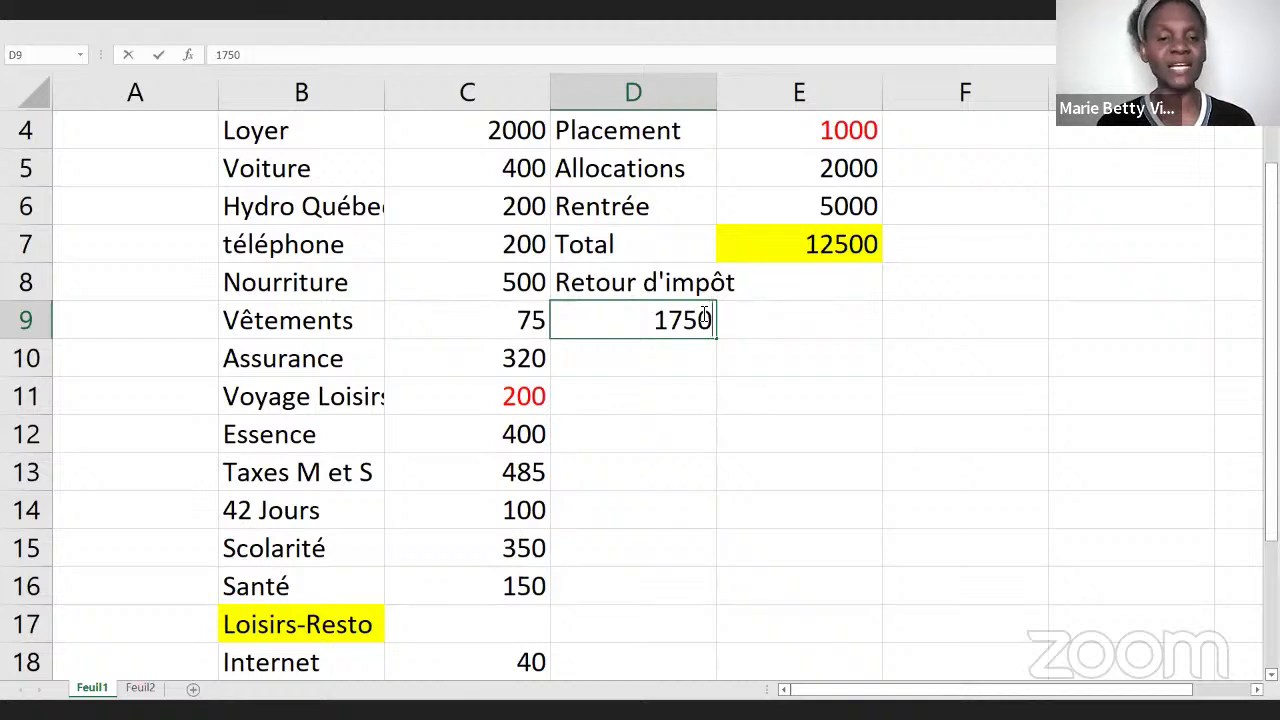
{"action": "left_click", "coordinate": [141, 688]}
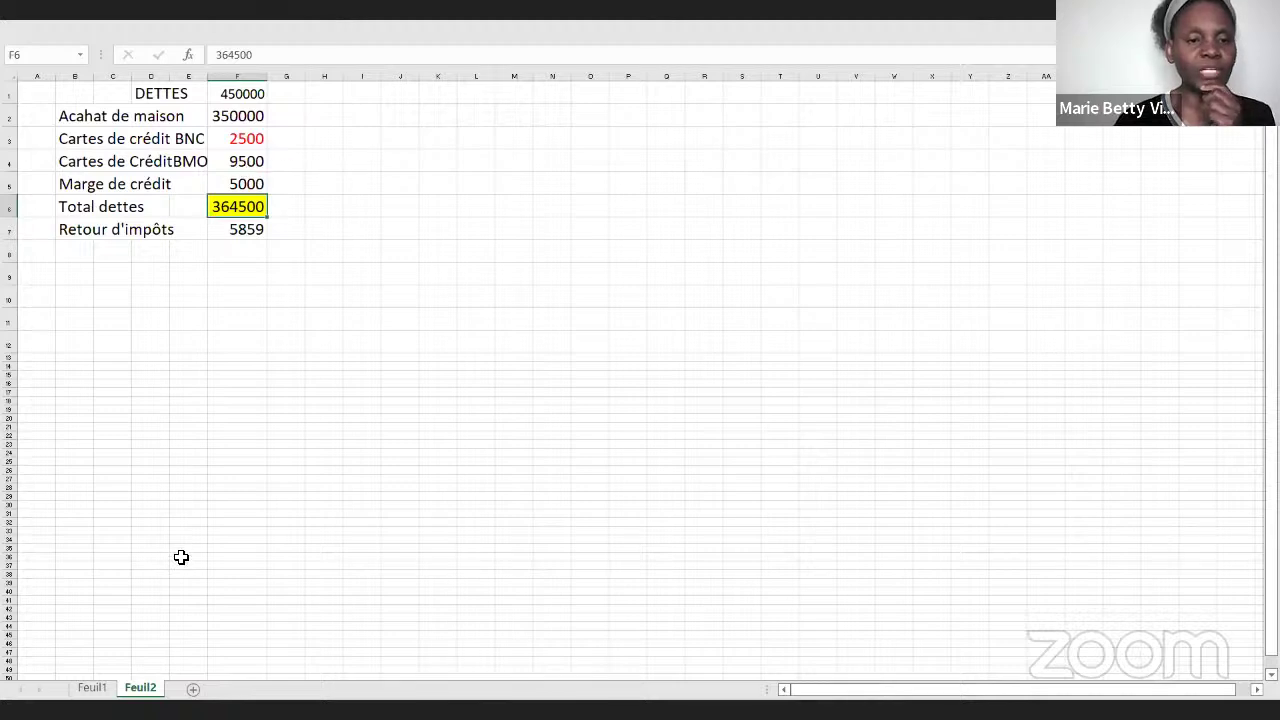
- Enter 1750 in H4 on the BMO credit card row and set the card's balance in F4 to 9150
{"action": "left_click", "coordinate": [326, 166]}
{"action": "type", "text": "1"}
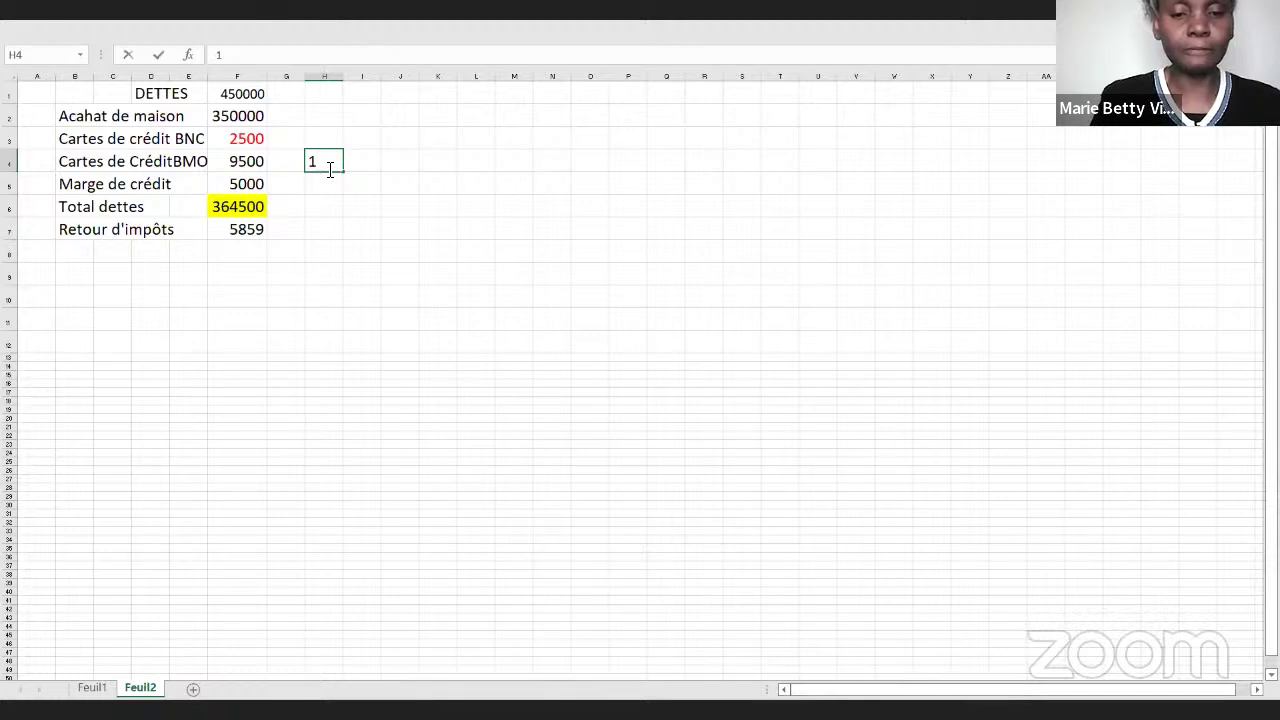
{"action": "type", "text": "750"}
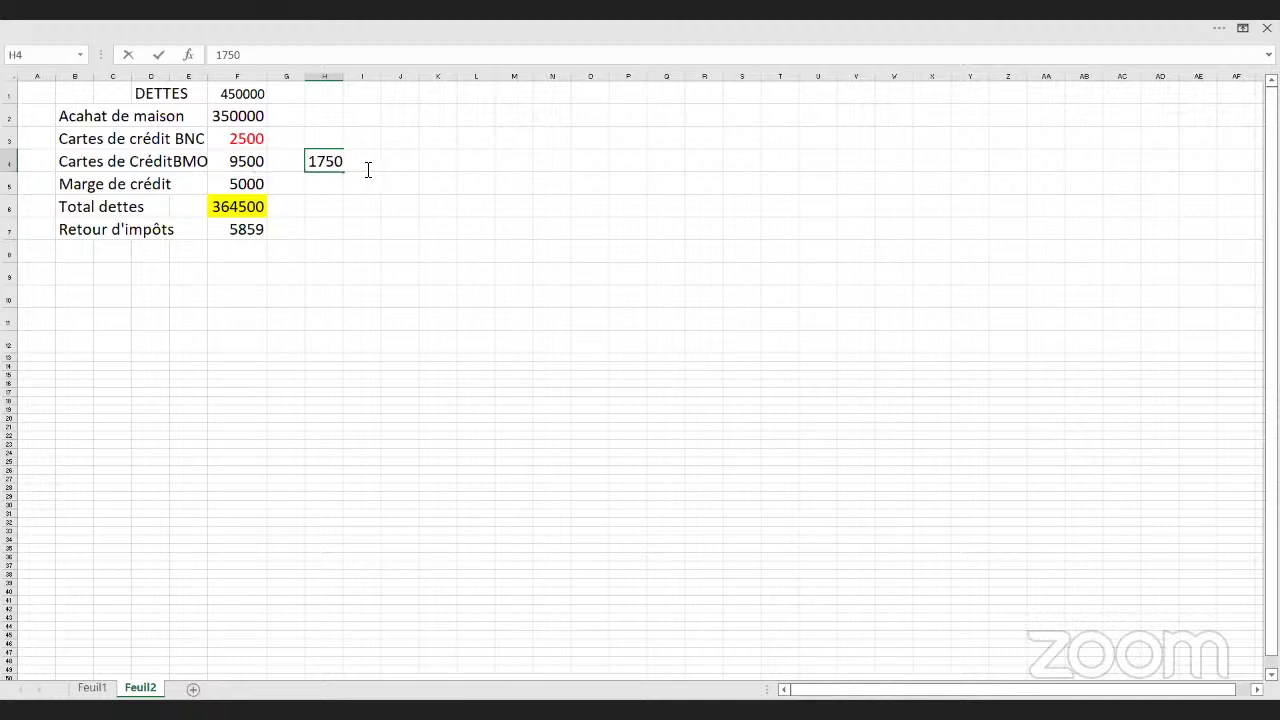
{"action": "left_click", "coordinate": [248, 164]}
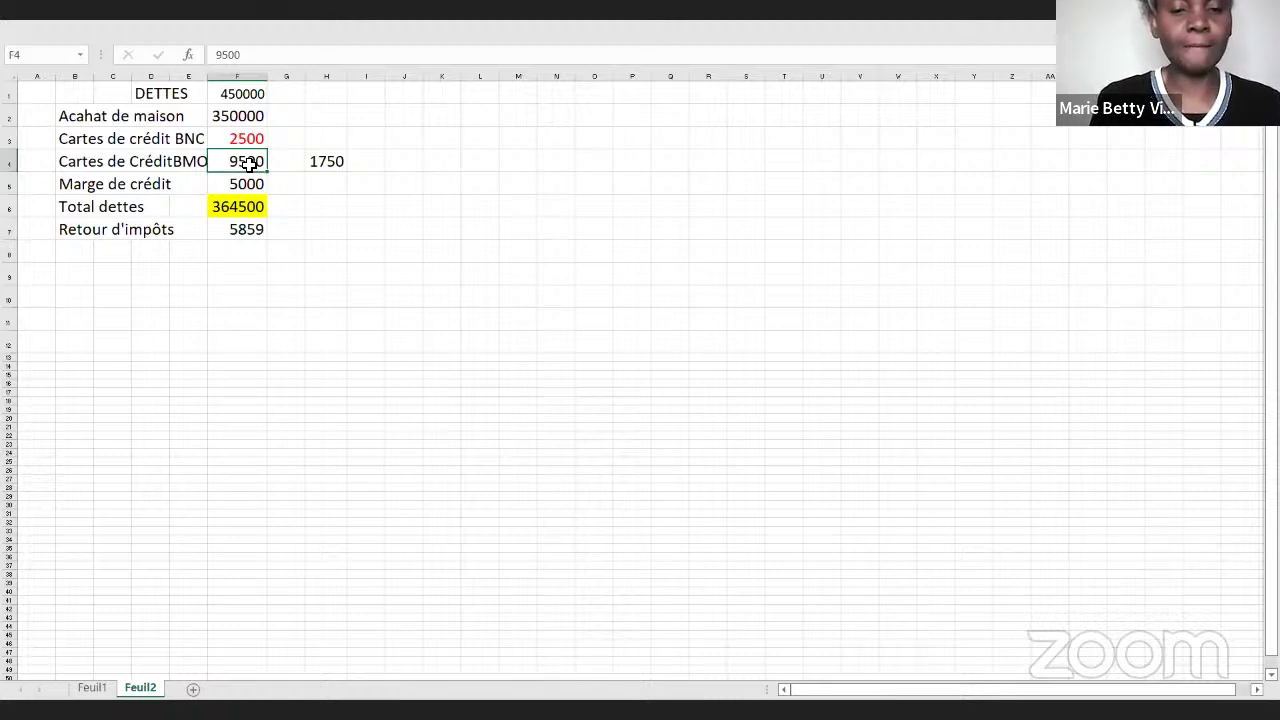
{"action": "type", "text": "9150"}
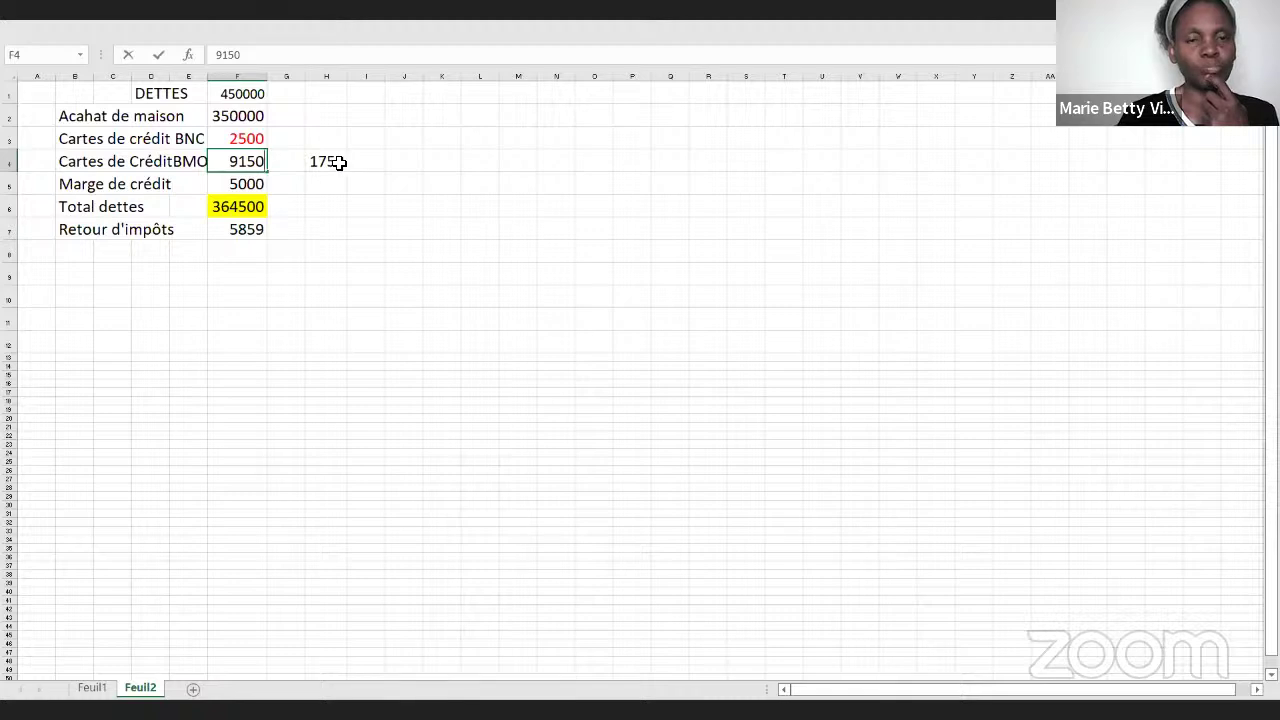
- Set the amount in H4 on the BMO credit card row to 1350
{"action": "left_click", "coordinate": [340, 163]}
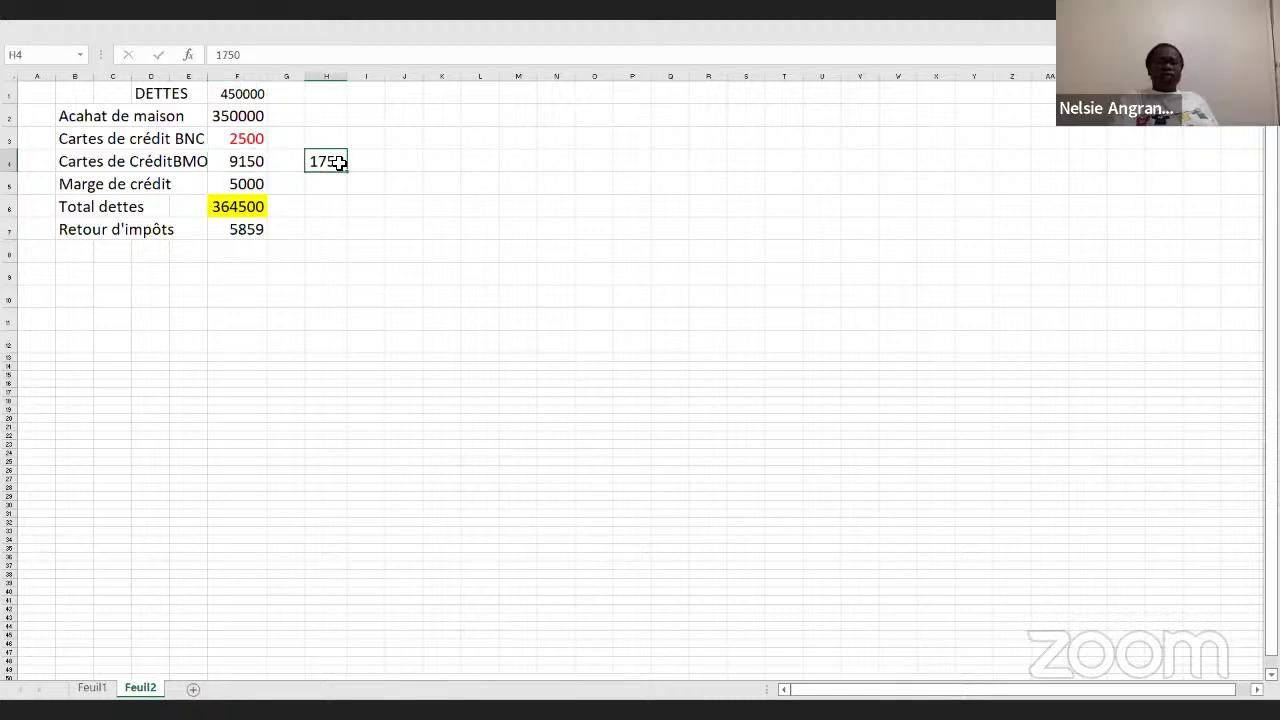
{"action": "double_click", "coordinate": [340, 163]}
{"action": "key", "text": "BackSpace"}
{"action": "key", "text": "BackSpace"}
{"action": "key", "text": "BackSpace"}
{"action": "type", "text": "350"}
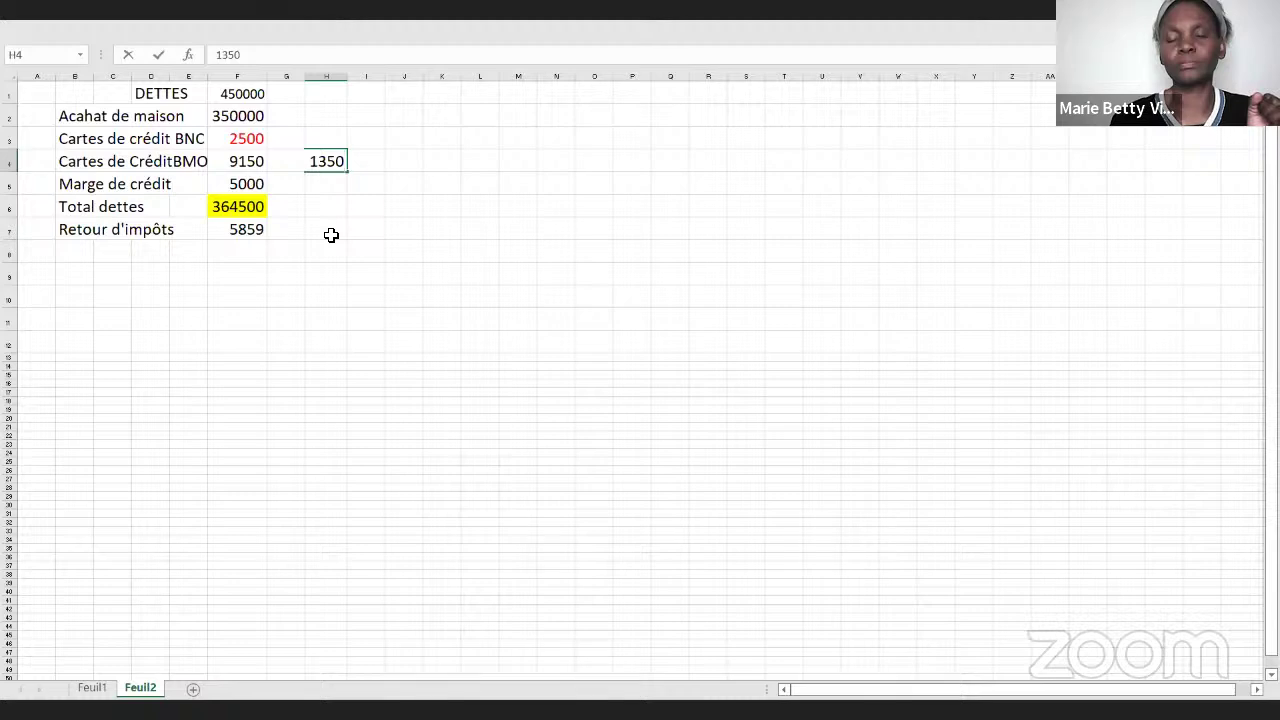
- Set the Retour d'impôts amount in F7 to 500
{"action": "left_click", "coordinate": [253, 234]}
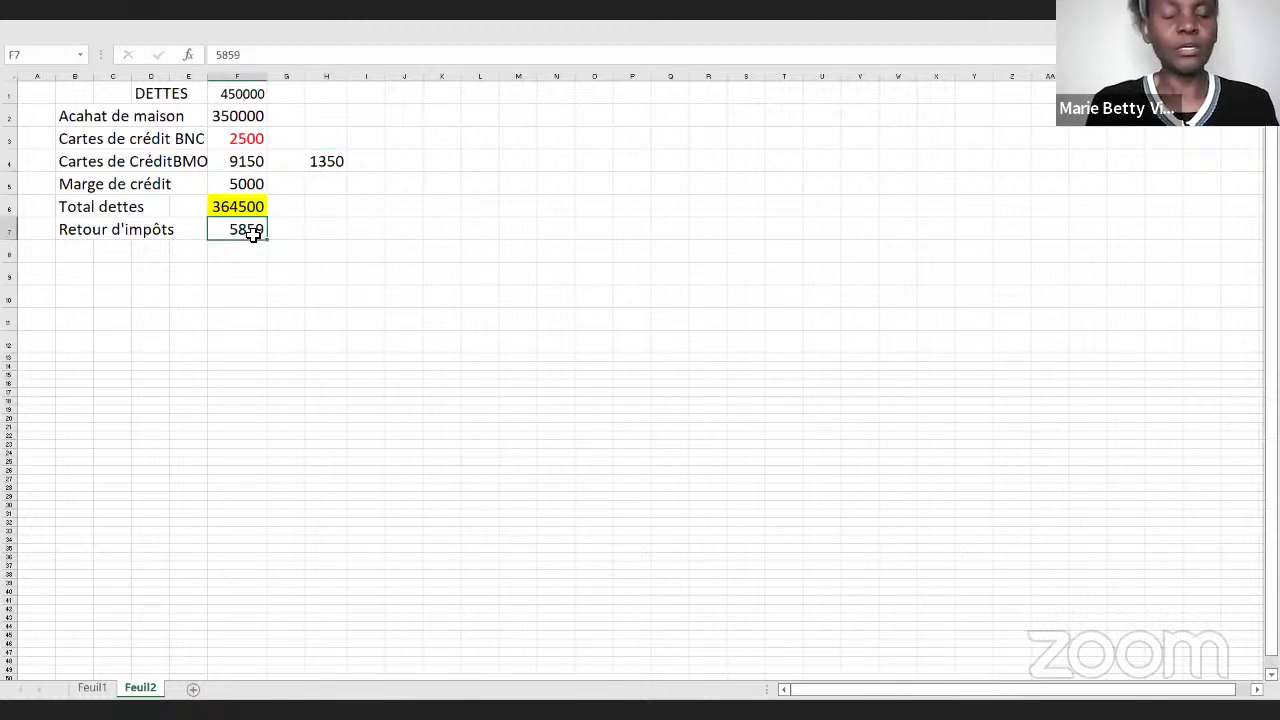
{"action": "type", "text": "500"}
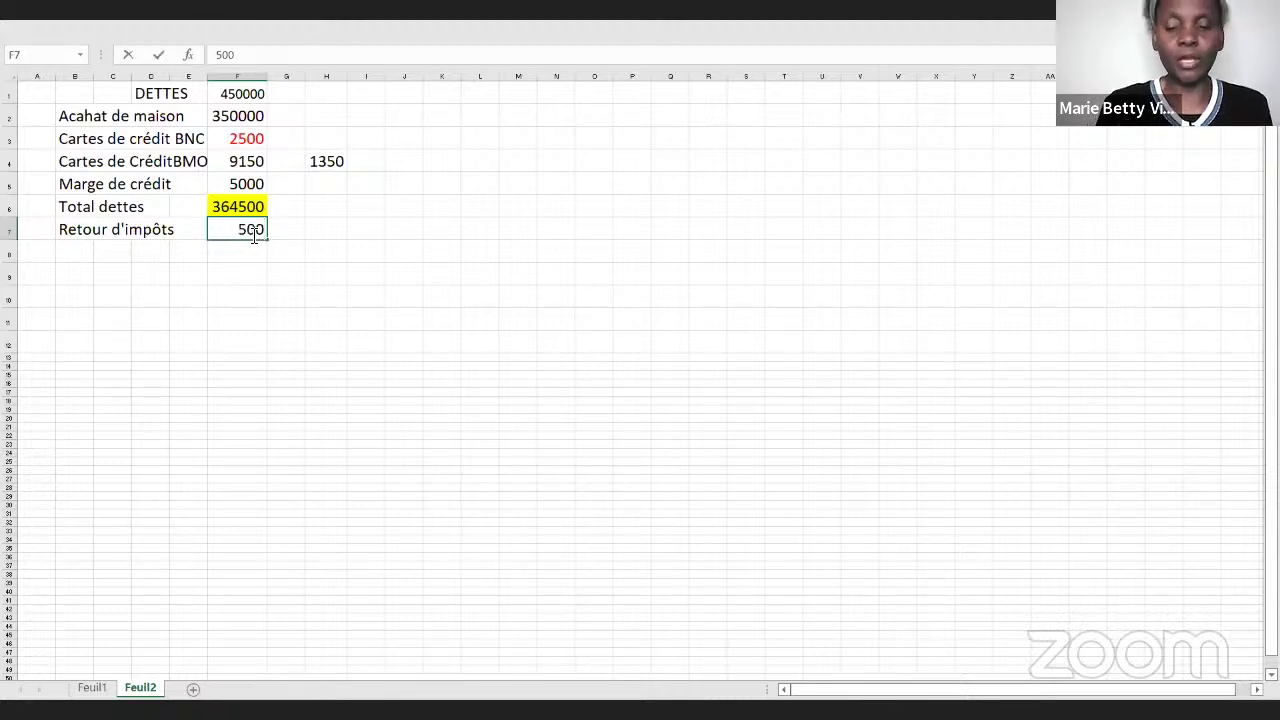
{"action": "key", "text": "Return"}
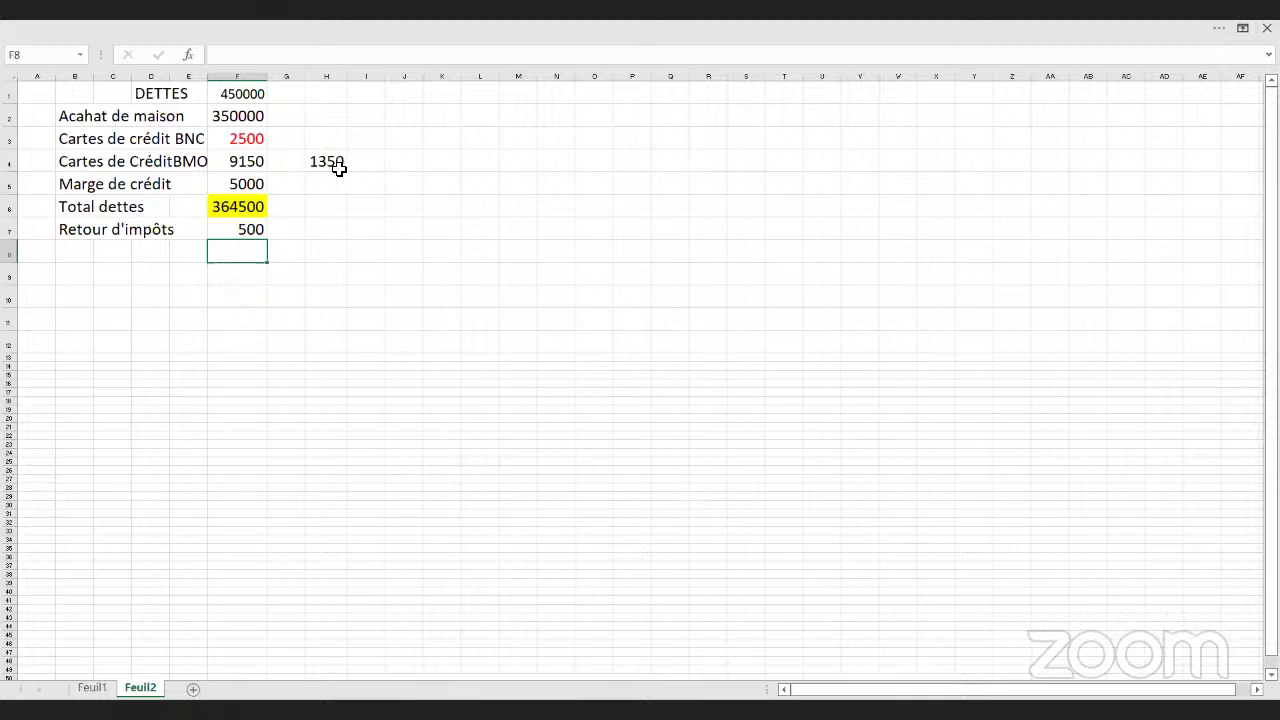
- Set the amount in H4 to 850 and enter the note "6 mois à raison de 850?" below it in H5
{"action": "left_click", "coordinate": [339, 169]}
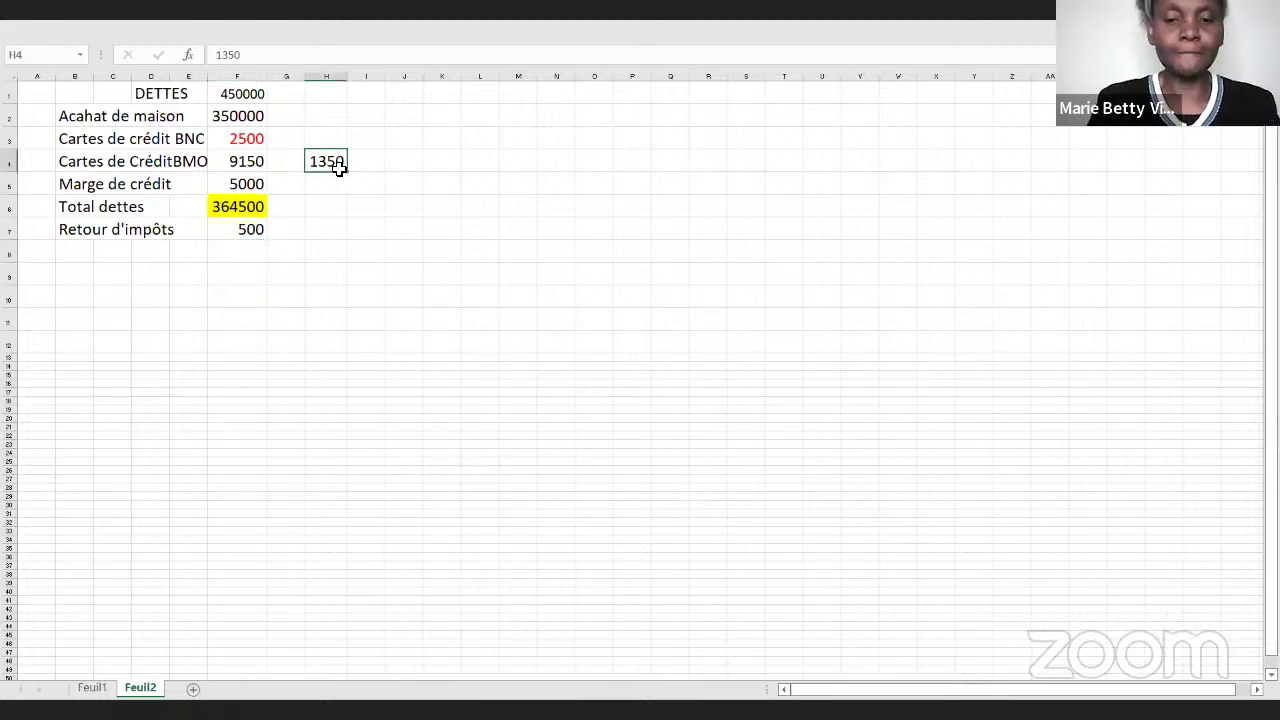
{"action": "type", "text": "850"}
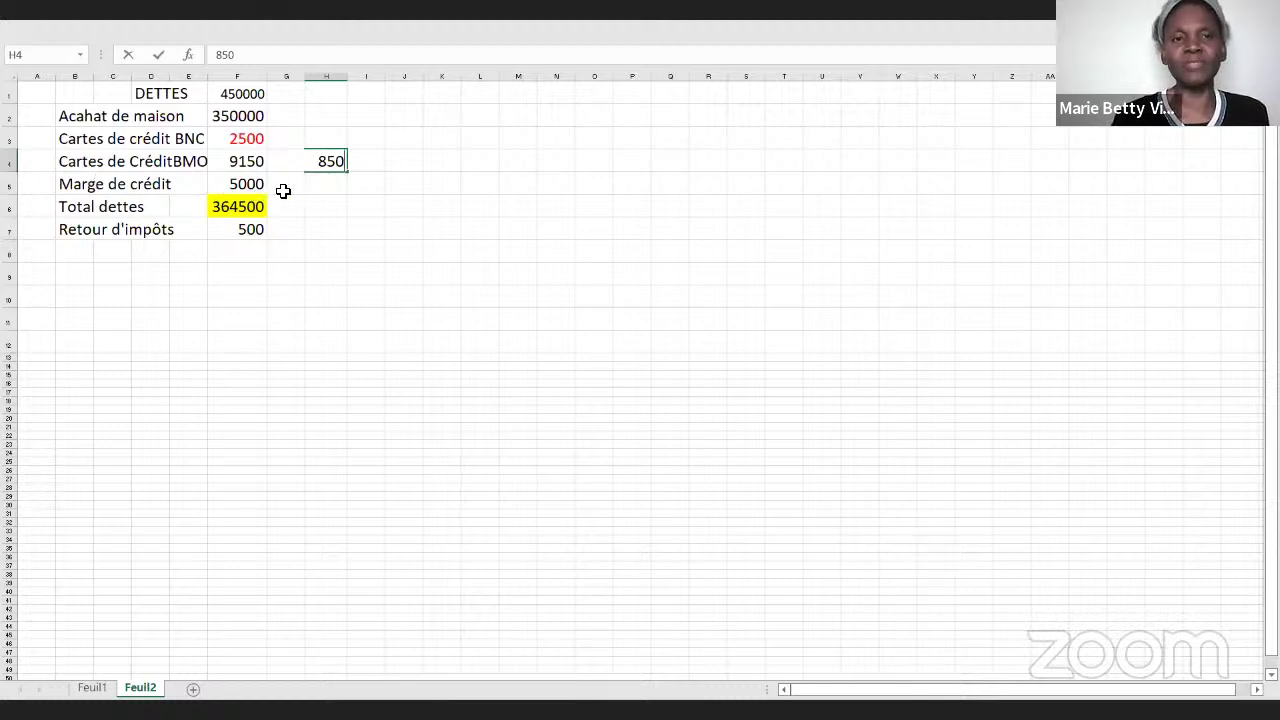
{"action": "left_click", "coordinate": [321, 189]}
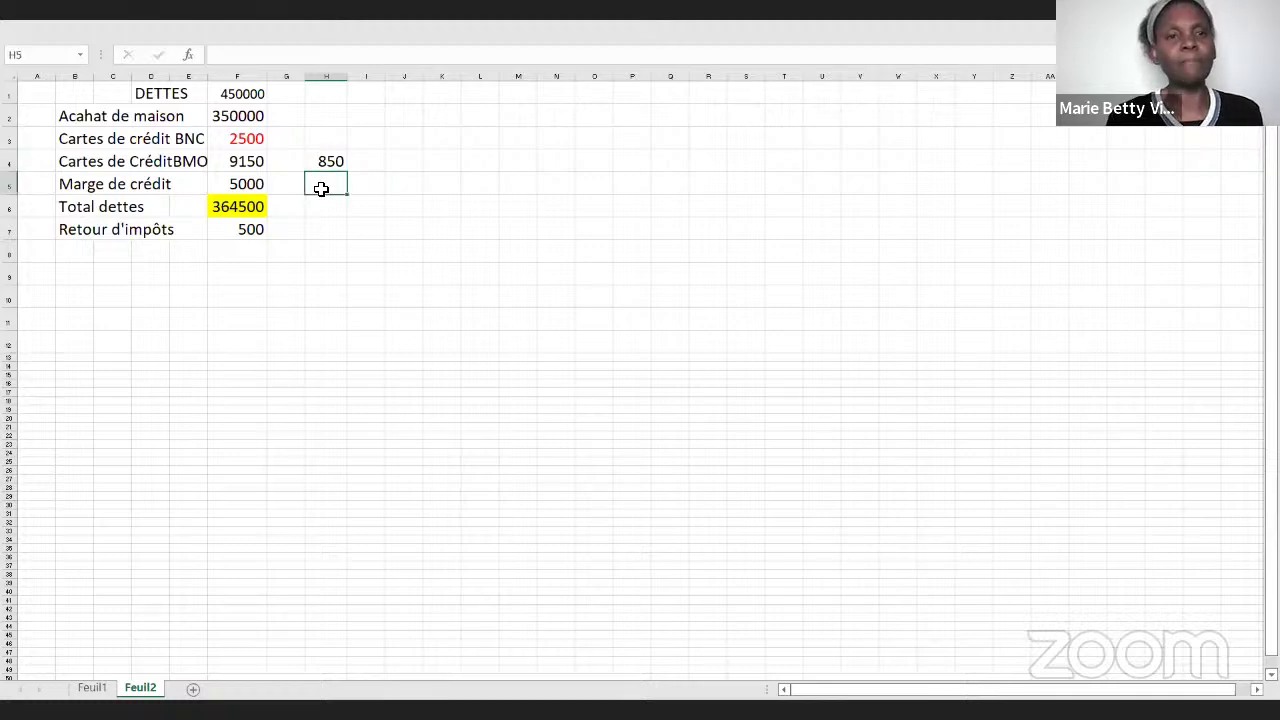
{"action": "type", "text": "6 mois"}
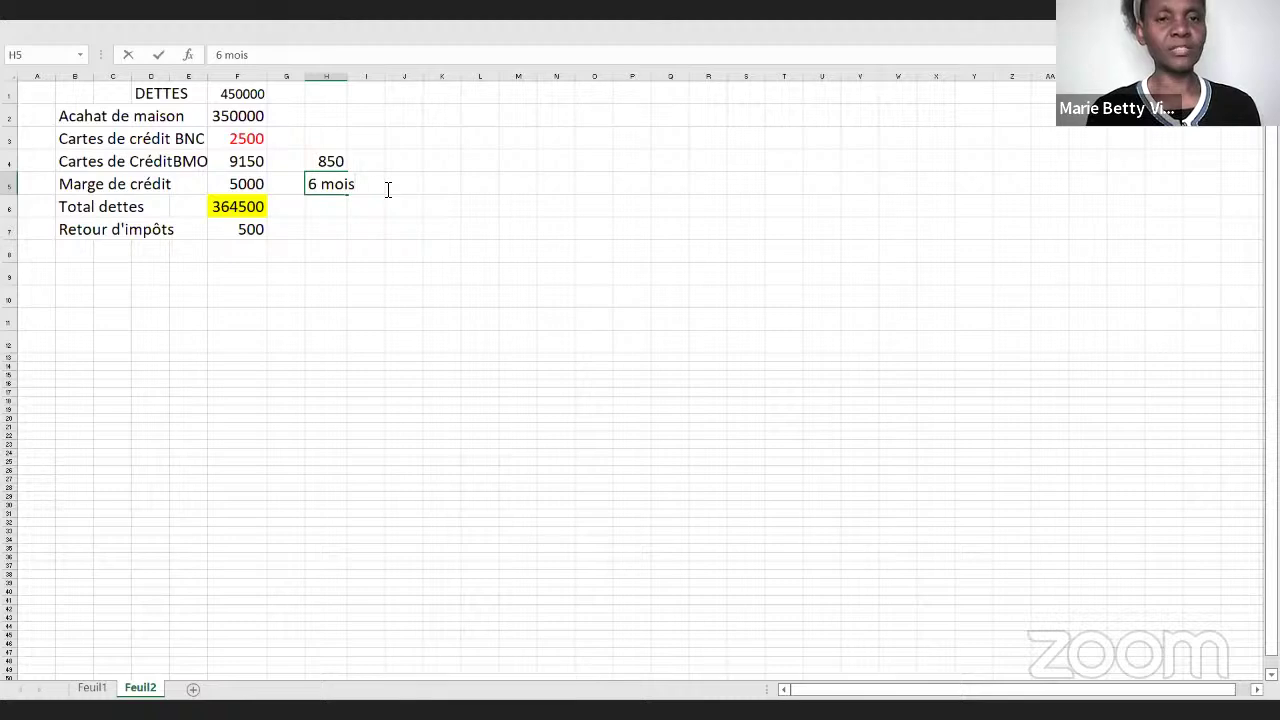
{"action": "type", "text": "à"}
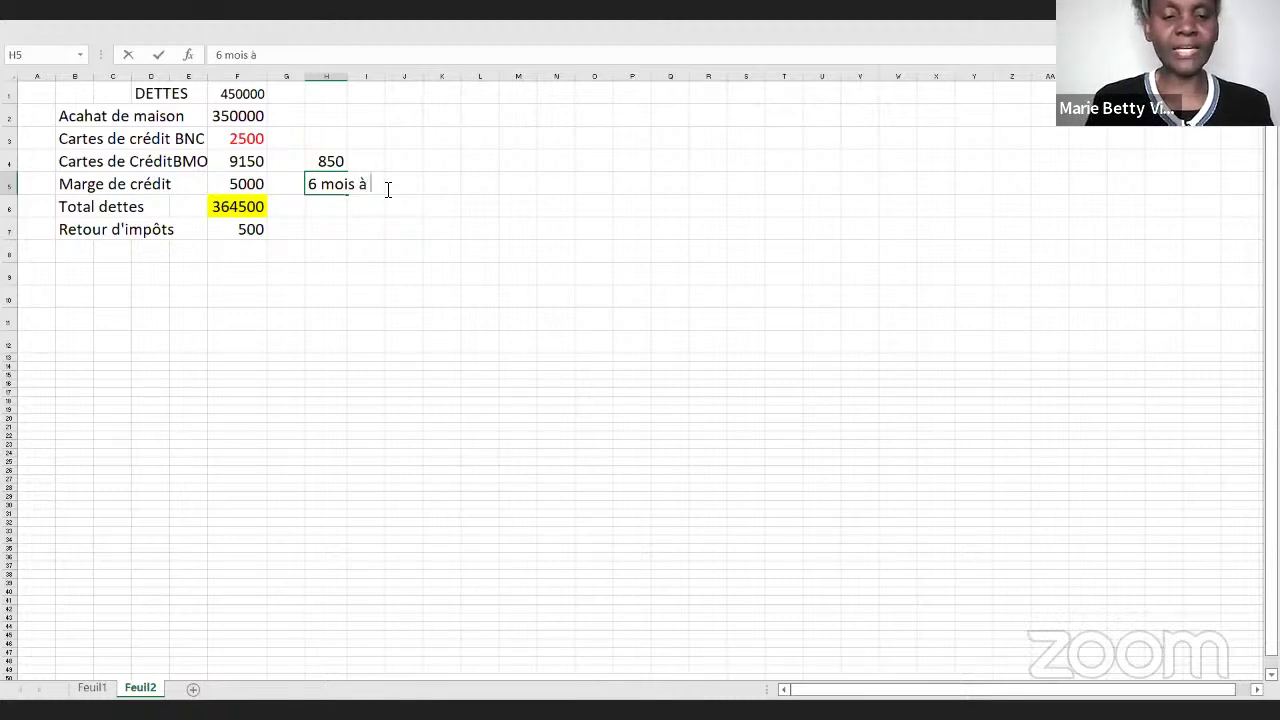
{"action": "type", "text": " raison"}
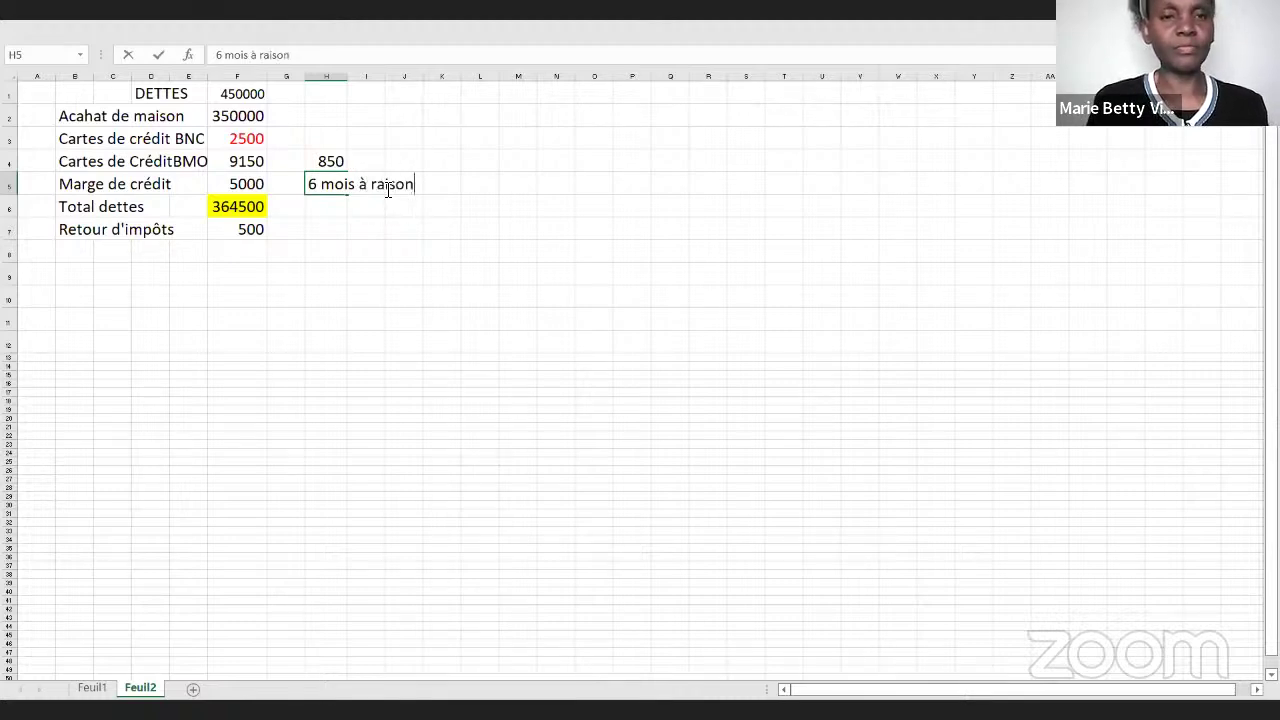
{"action": "type", "text": " de "}
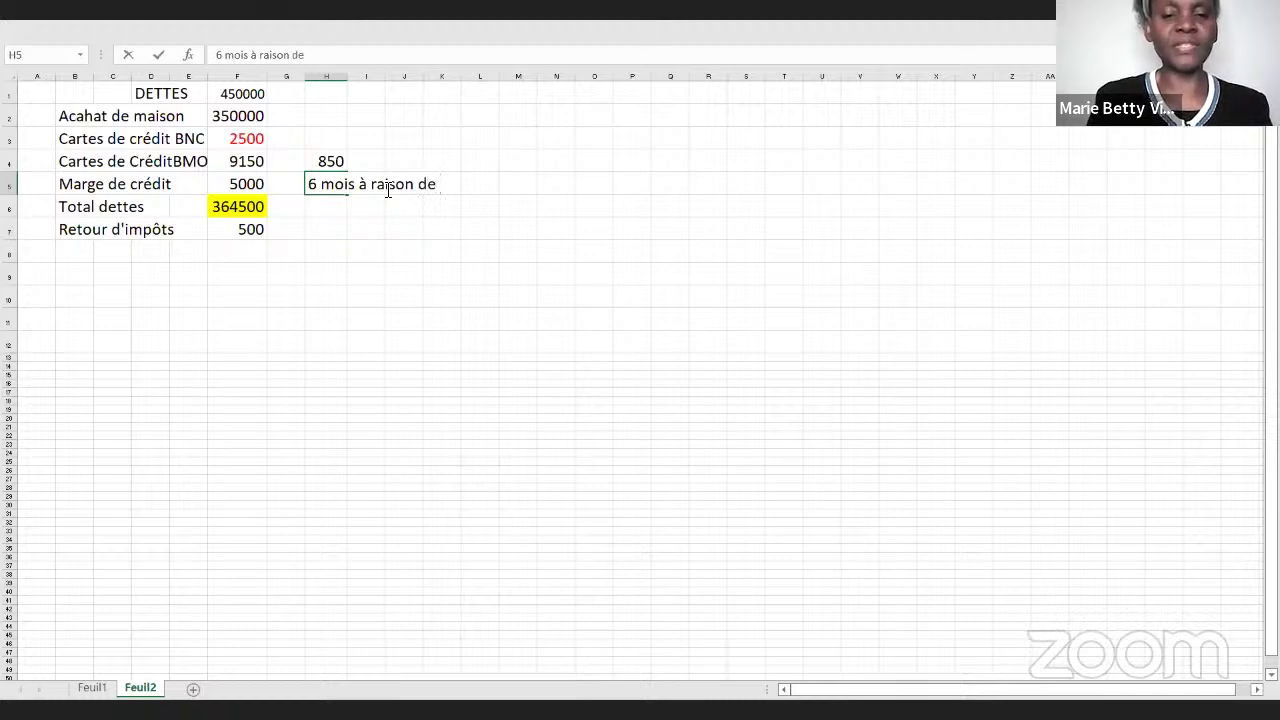
{"action": "type", "text": "850"}
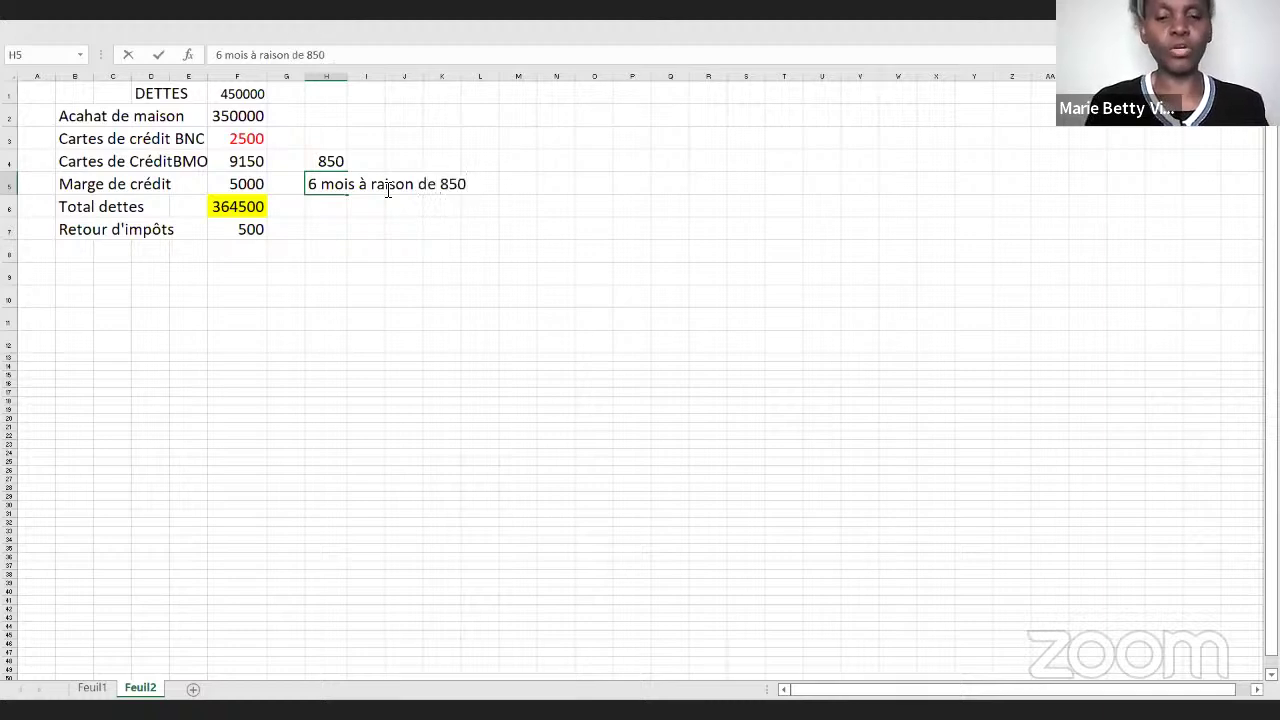
{"action": "type", "text": "?"}
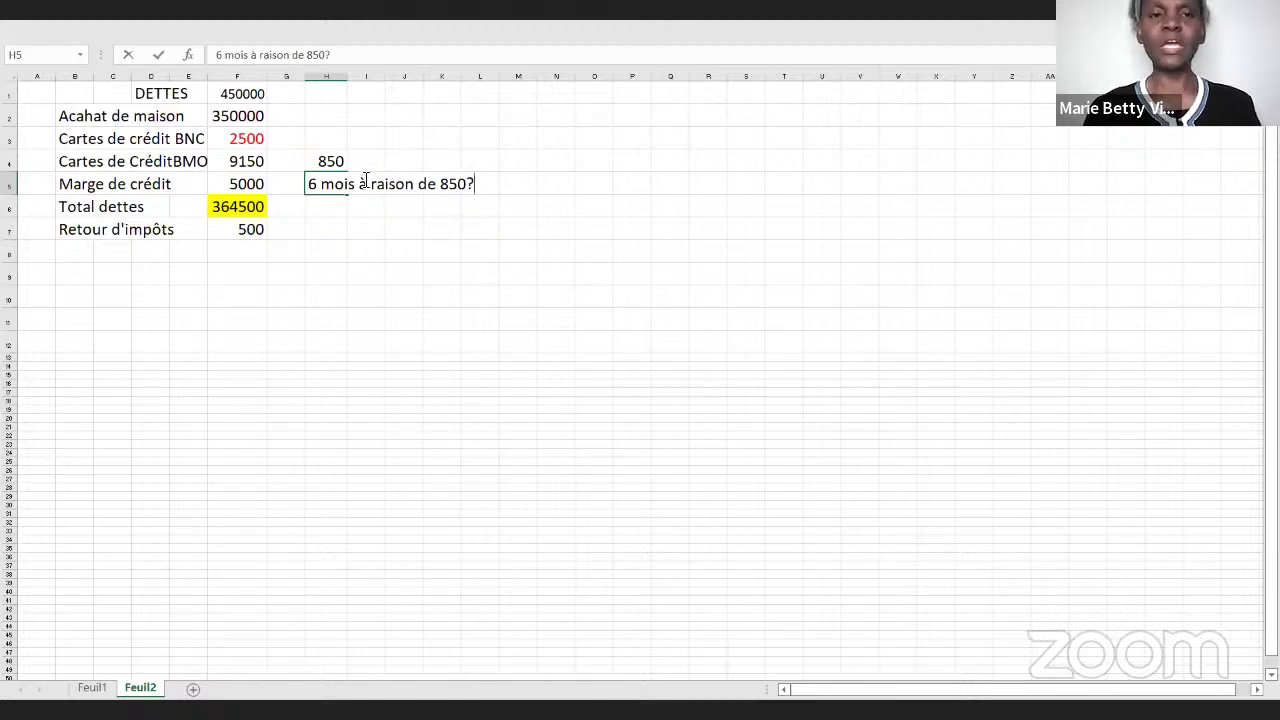
- Colour the Marge de crédit amount in F5 red
{"action": "left_click", "coordinate": [253, 186]}
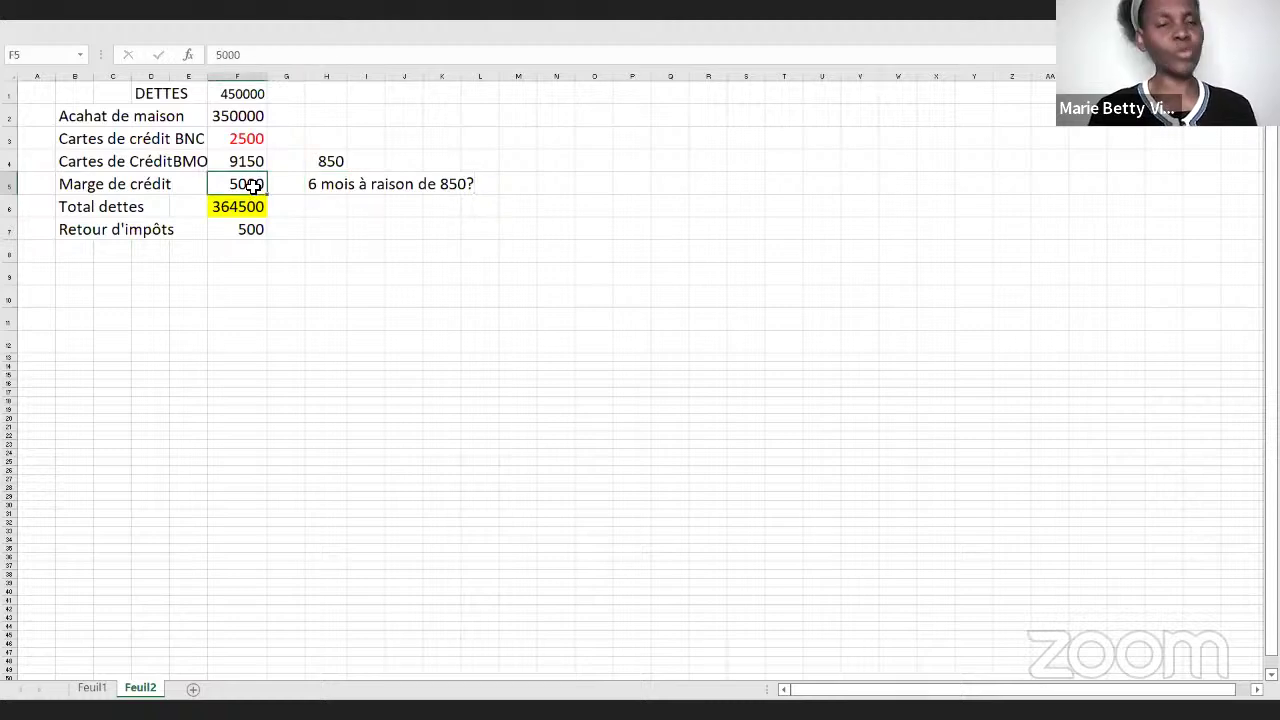
{"action": "right_click", "coordinate": [253, 186]}
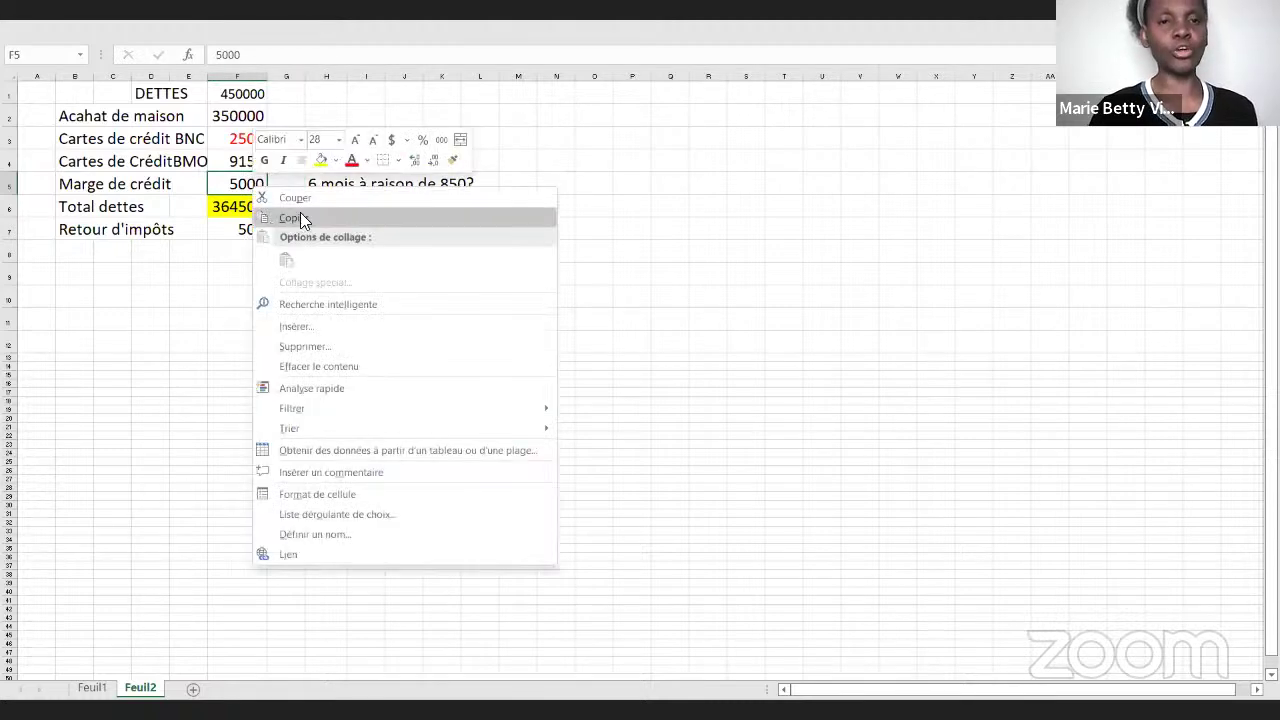
{"action": "left_click", "coordinate": [352, 163]}
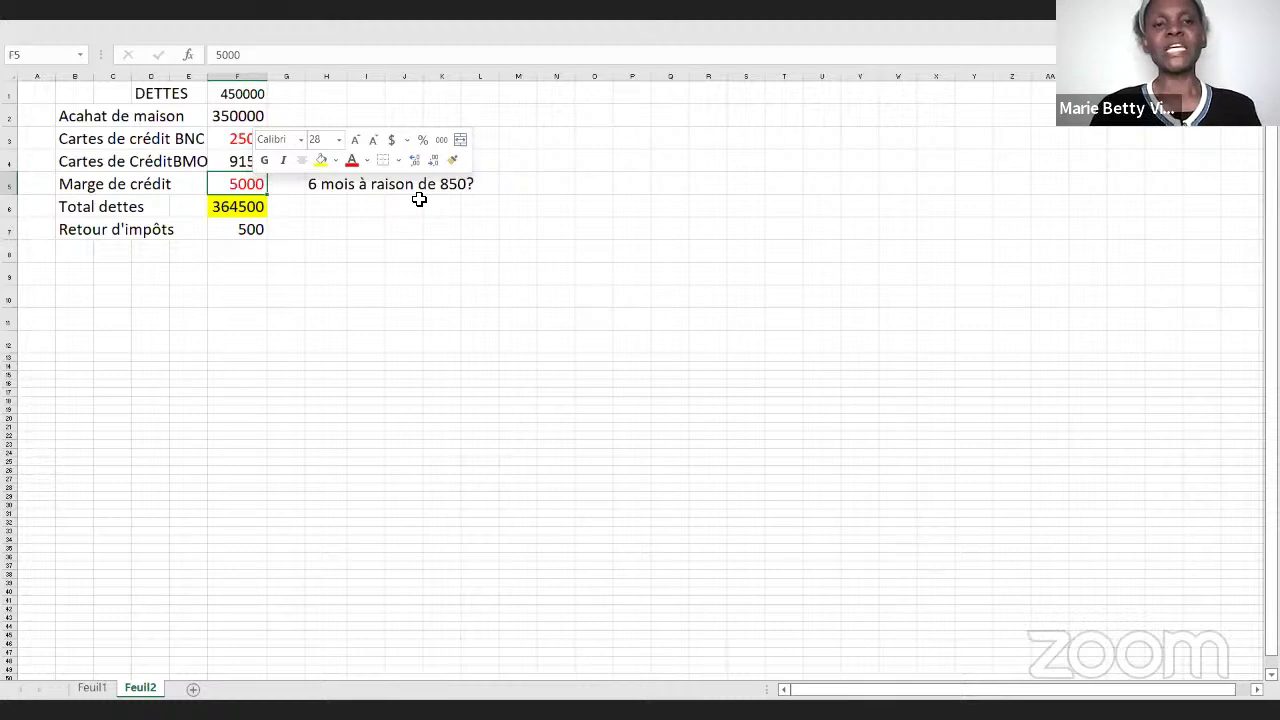
{"action": "left_click", "coordinate": [371, 223]}
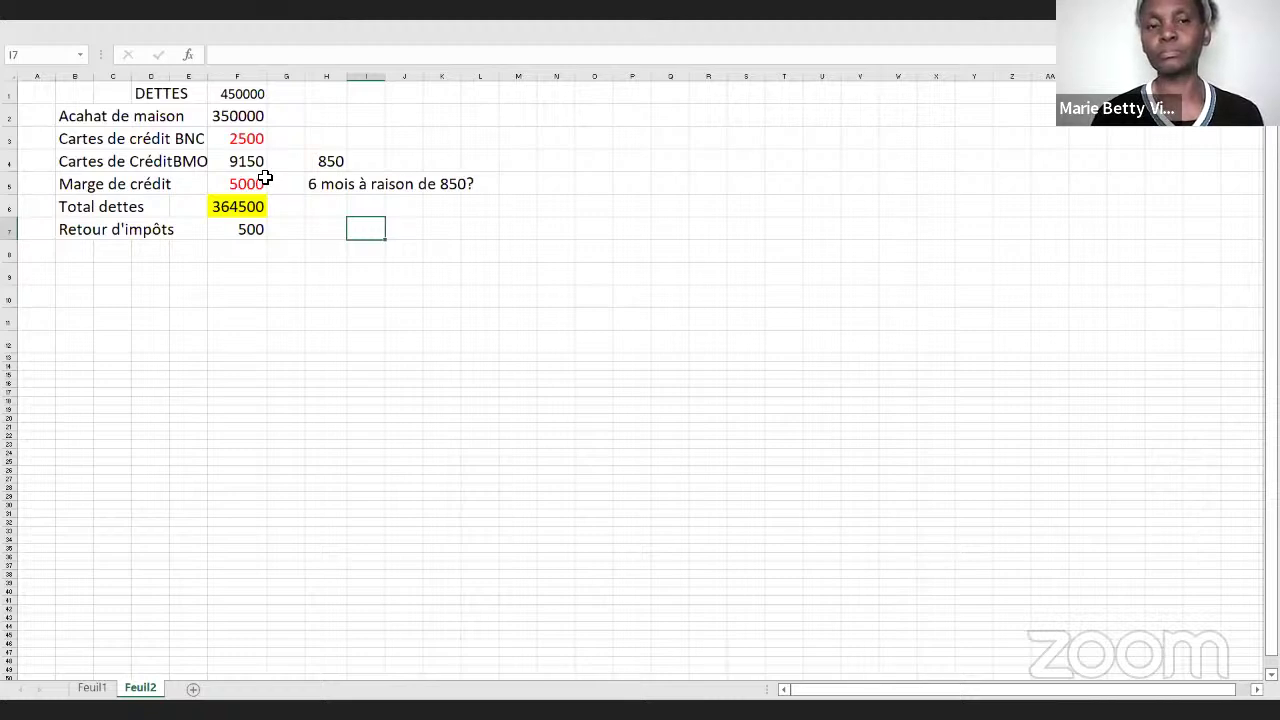
- Set the amount in H4 to 1200 and colour the BMO credit card balance in F4 red
{"action": "left_click", "coordinate": [339, 164]}
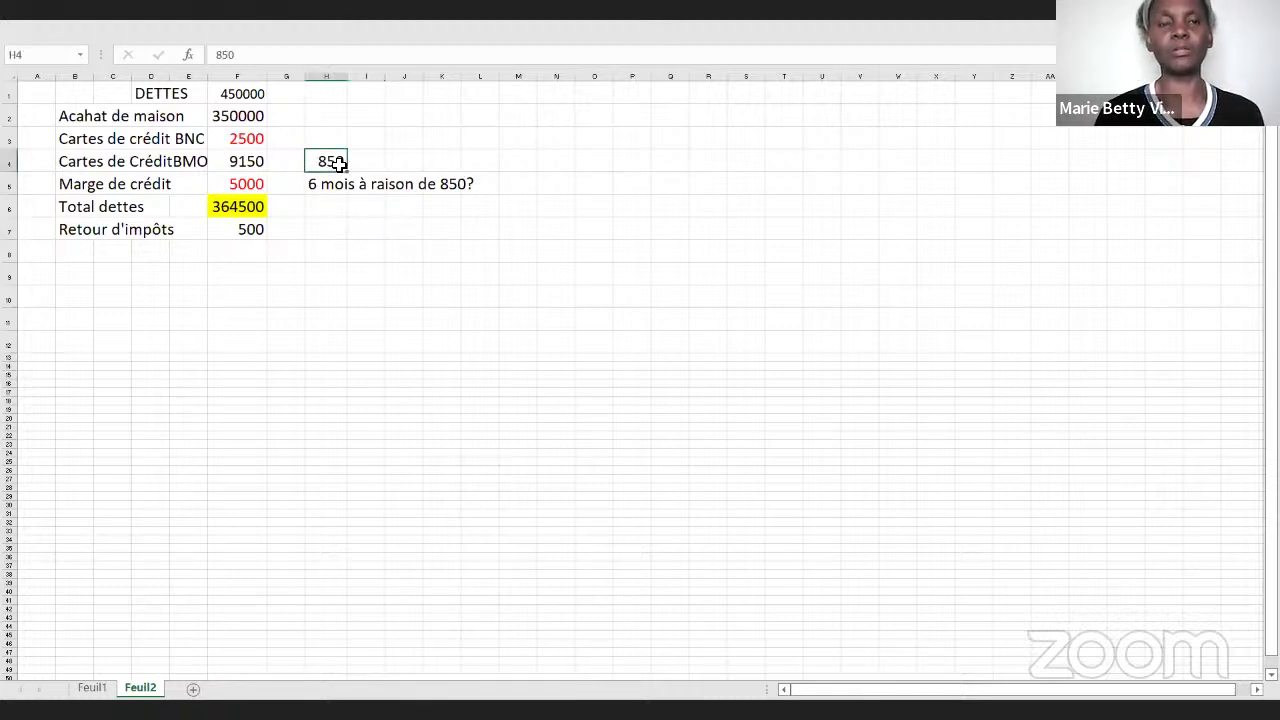
{"action": "type", "text": "1200"}
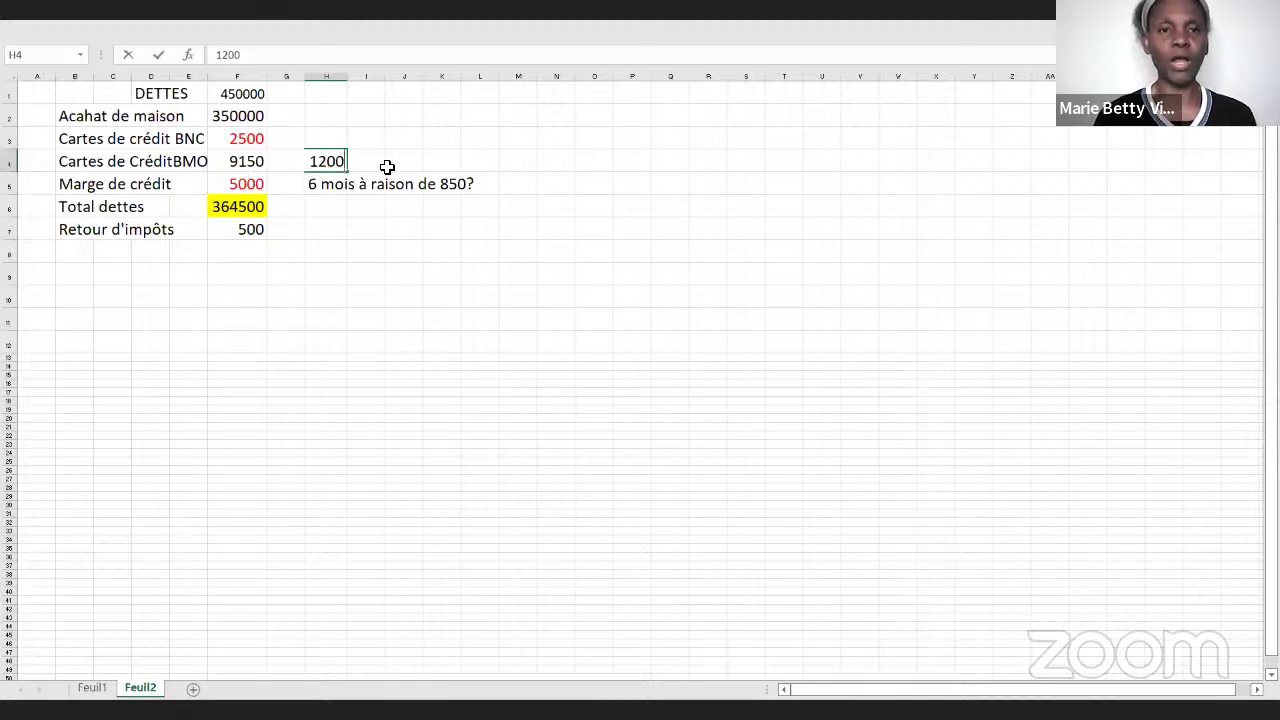
{"action": "left_click", "coordinate": [246, 162]}
{"action": "right_click", "coordinate": [246, 162]}
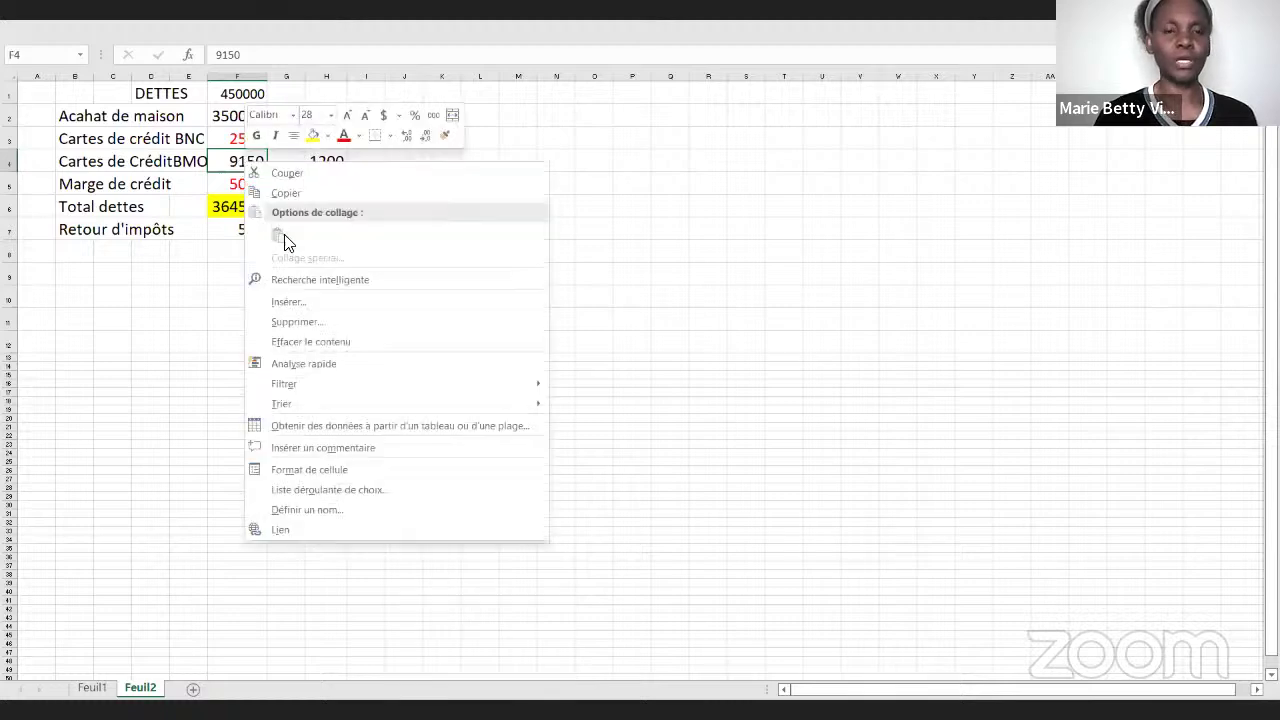
{"action": "left_click", "coordinate": [345, 137]}
{"action": "left_click", "coordinate": [380, 164]}
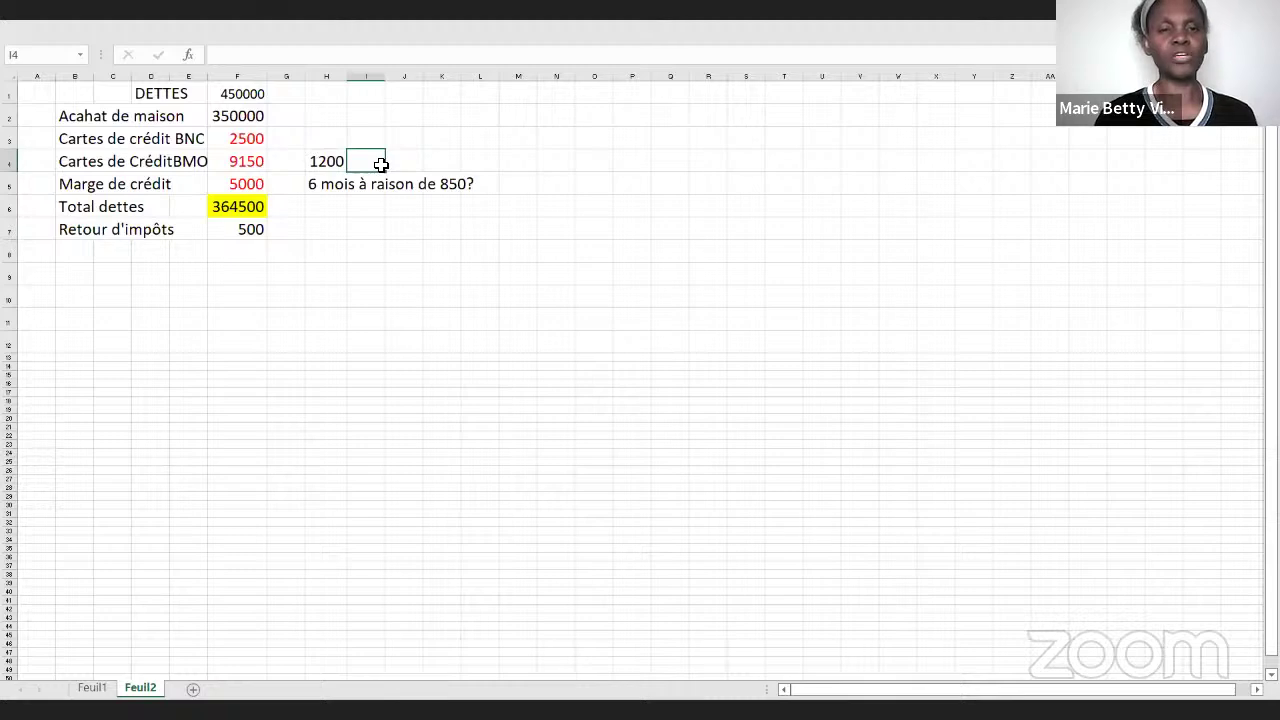
{"action": "type", "text": "à"}
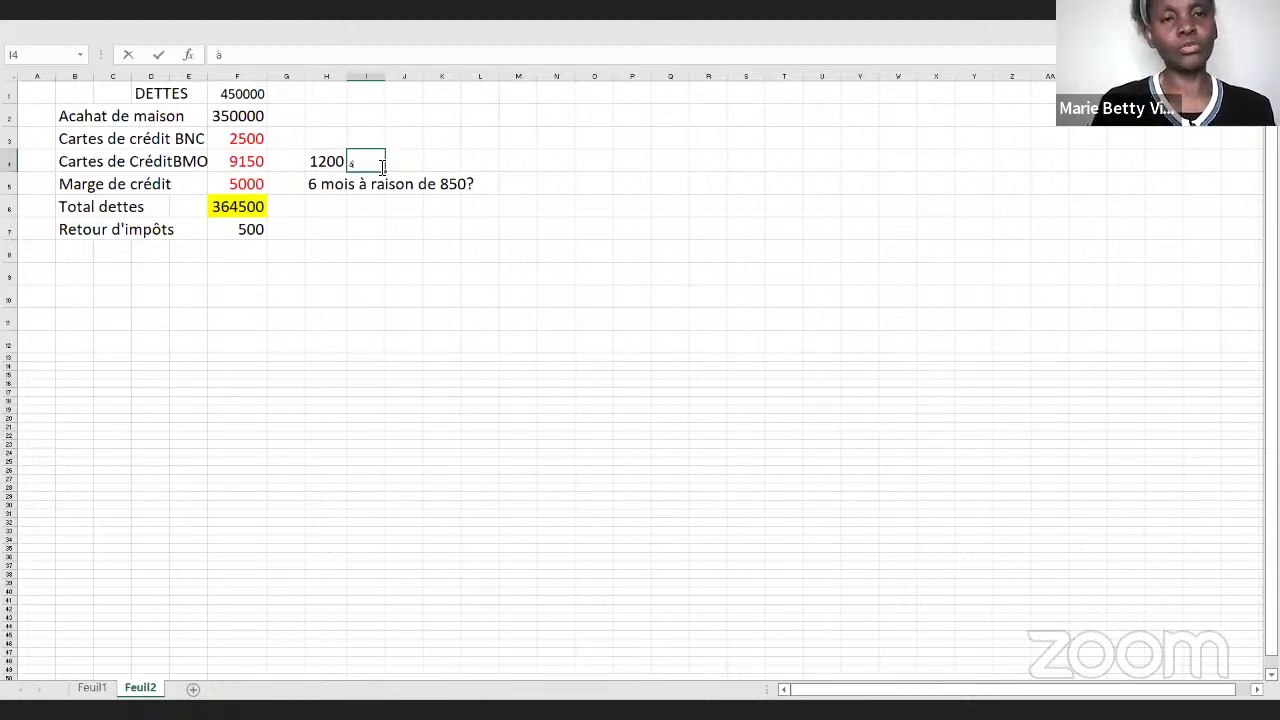
{"action": "key", "text": "BackSpace"}
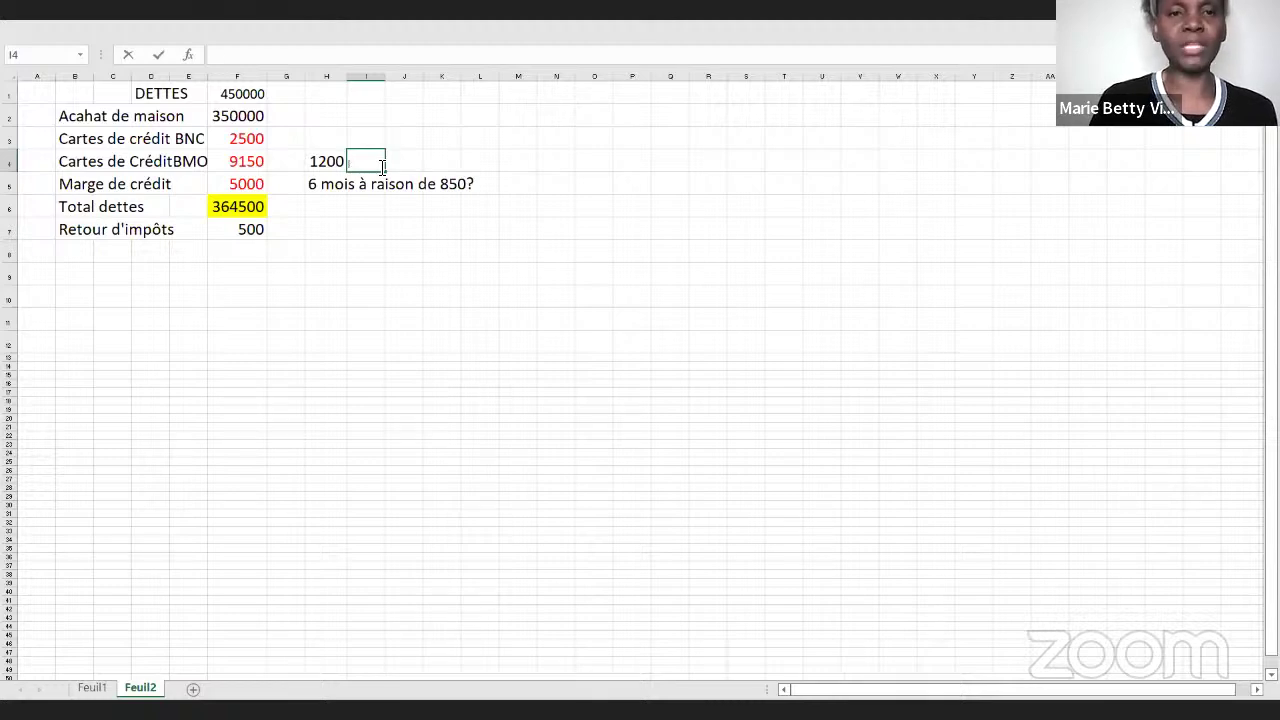
{"action": "type", "text": "dans"}
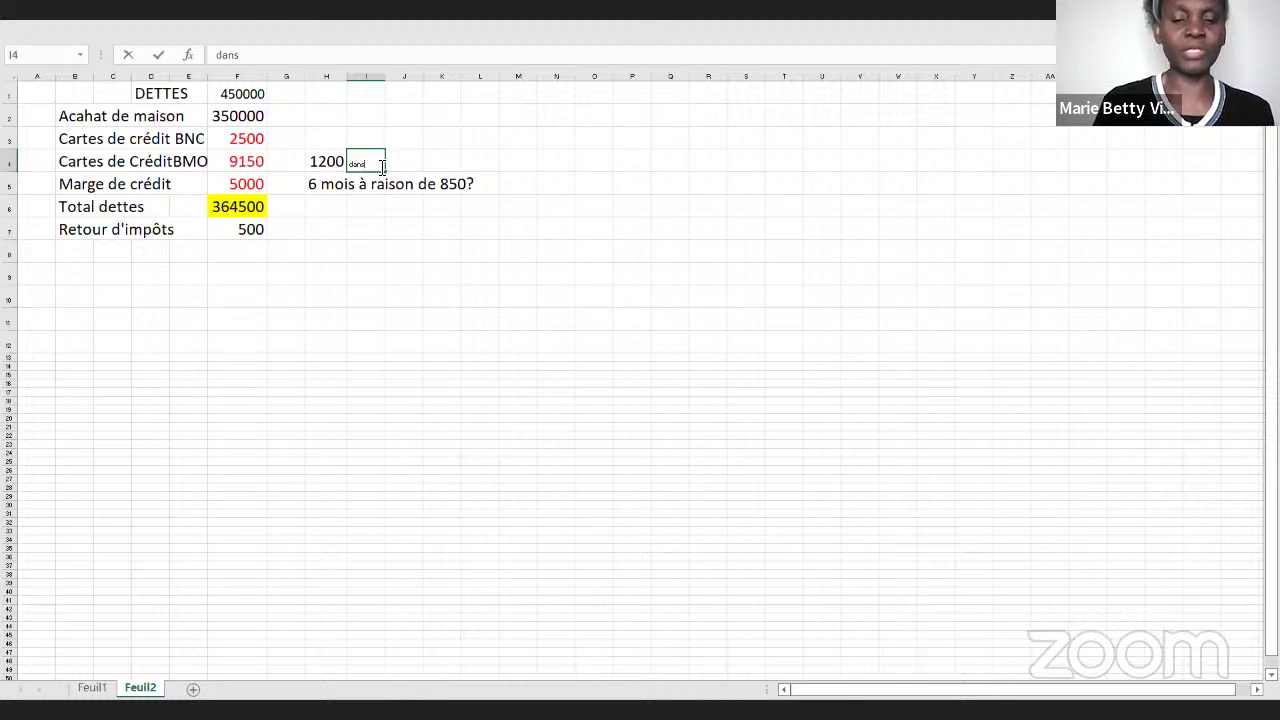
{"action": "key", "text": "BackSpace"}
{"action": "key", "text": "BackSpace"}
{"action": "key", "text": "BackSpace"}
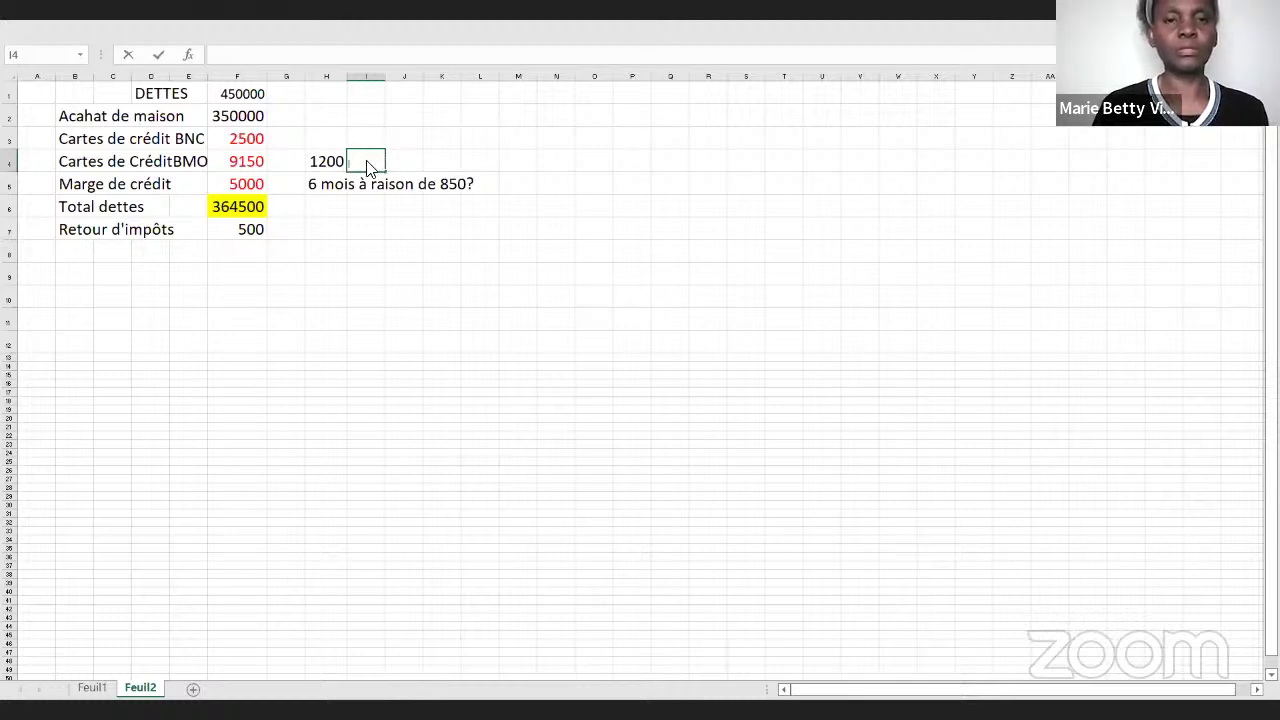
{"action": "right_click", "coordinate": [368, 164]}
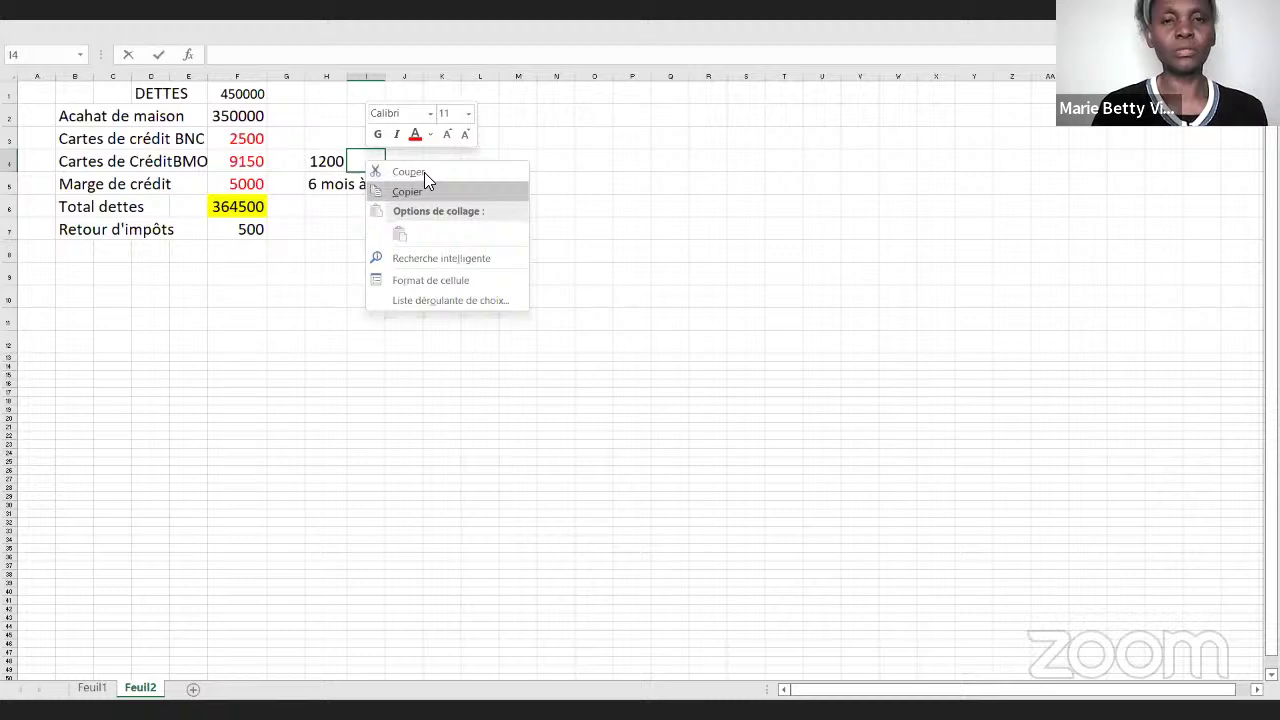
{"action": "left_click", "coordinate": [468, 114]}
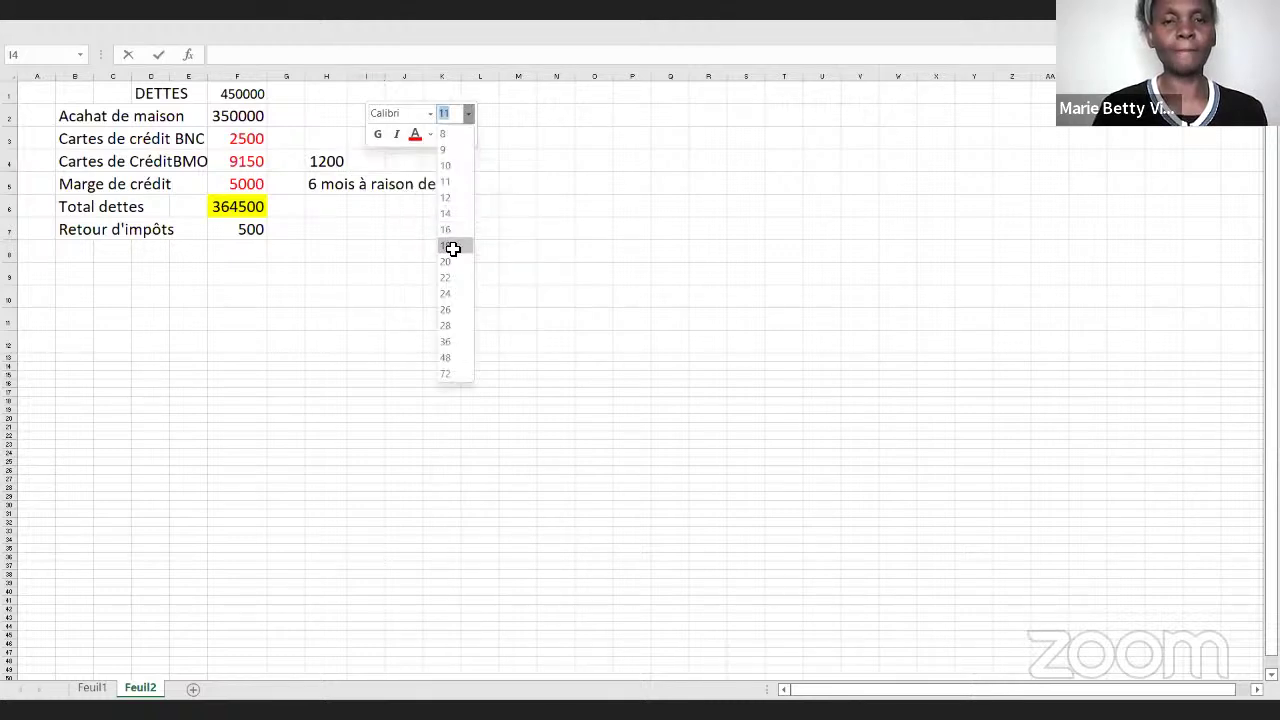
{"action": "left_click", "coordinate": [450, 246]}
{"action": "type", "text": "a18"}
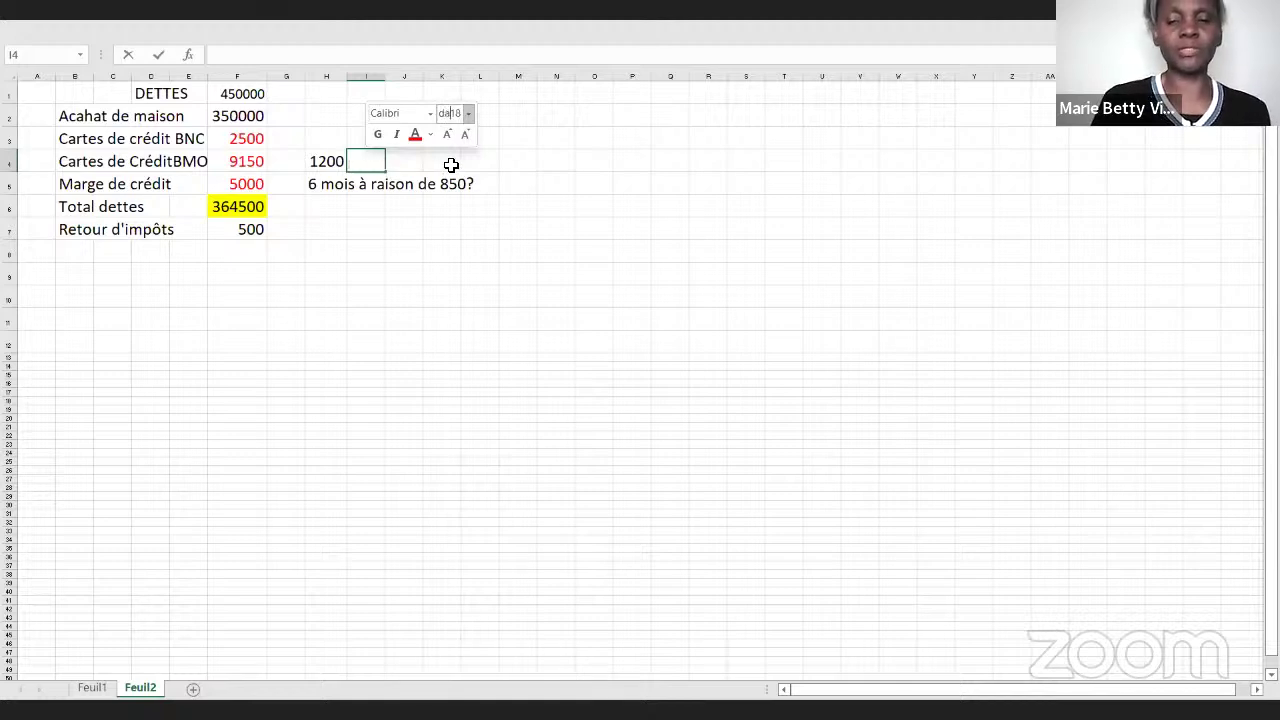
{"action": "key", "text": "BackSpace"}
{"action": "key", "text": "BackSpace"}
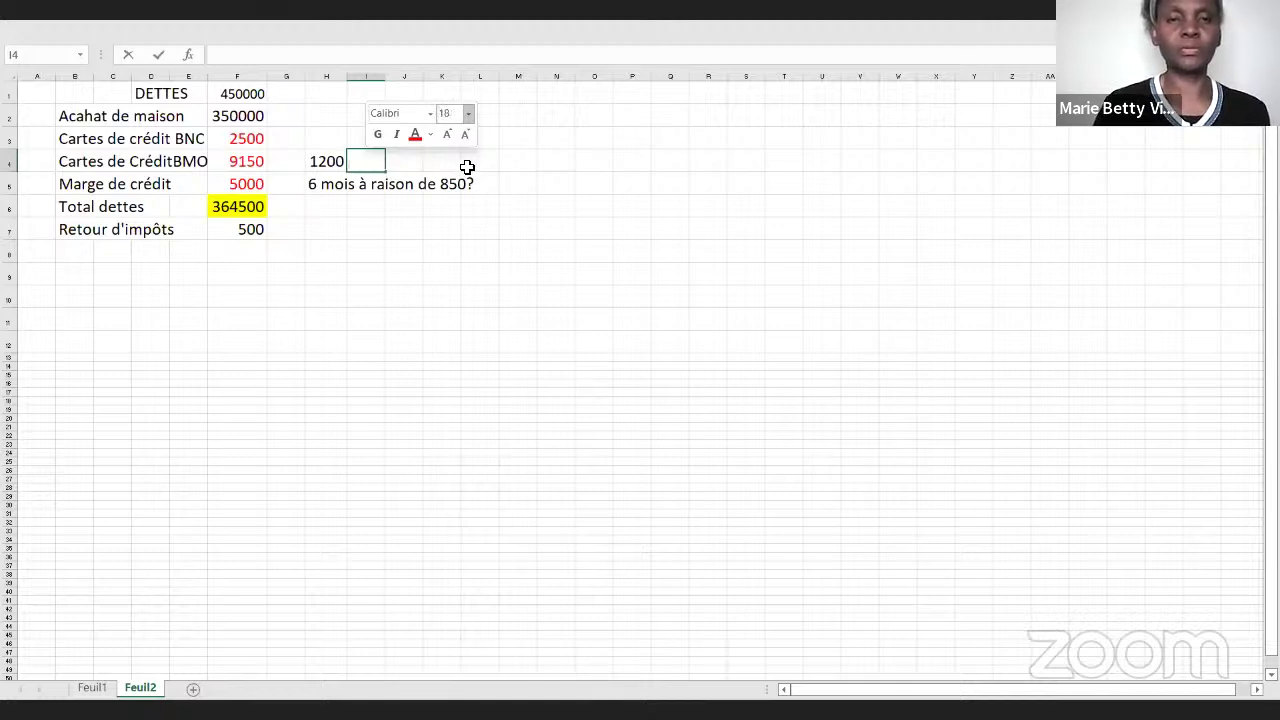
{"action": "left_click", "coordinate": [455, 119]}
{"action": "key", "text": "BackSpace"}
{"action": "type", "text": "4"}
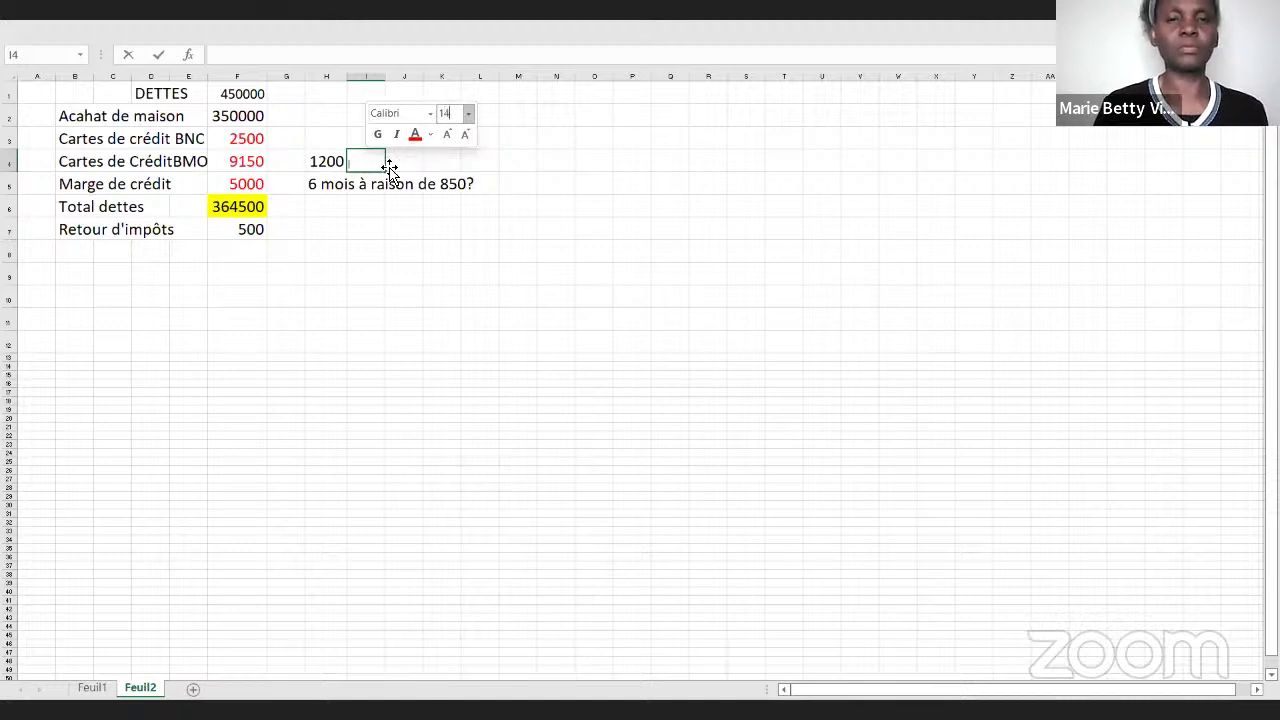
{"action": "left_click", "coordinate": [381, 169]}
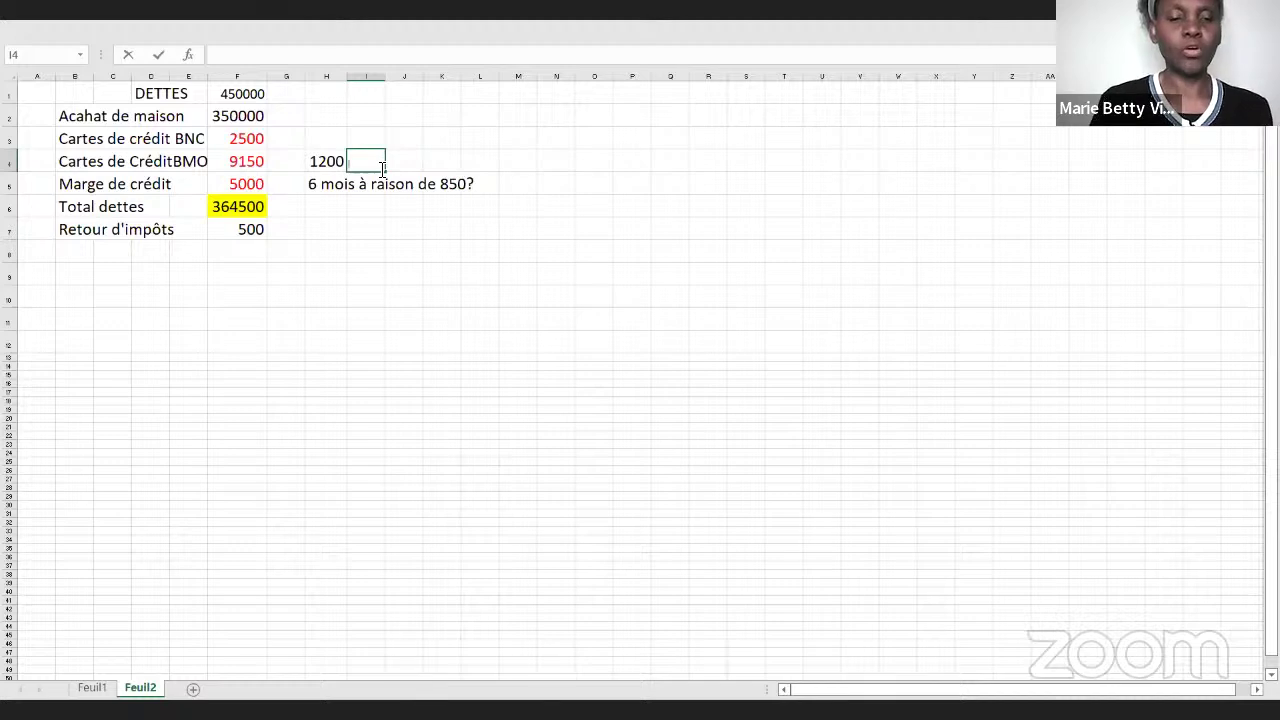
{"action": "type", "text": "da"}
{"action": "key", "text": "BackSpace"}
{"action": "key", "text": "BackSpace"}
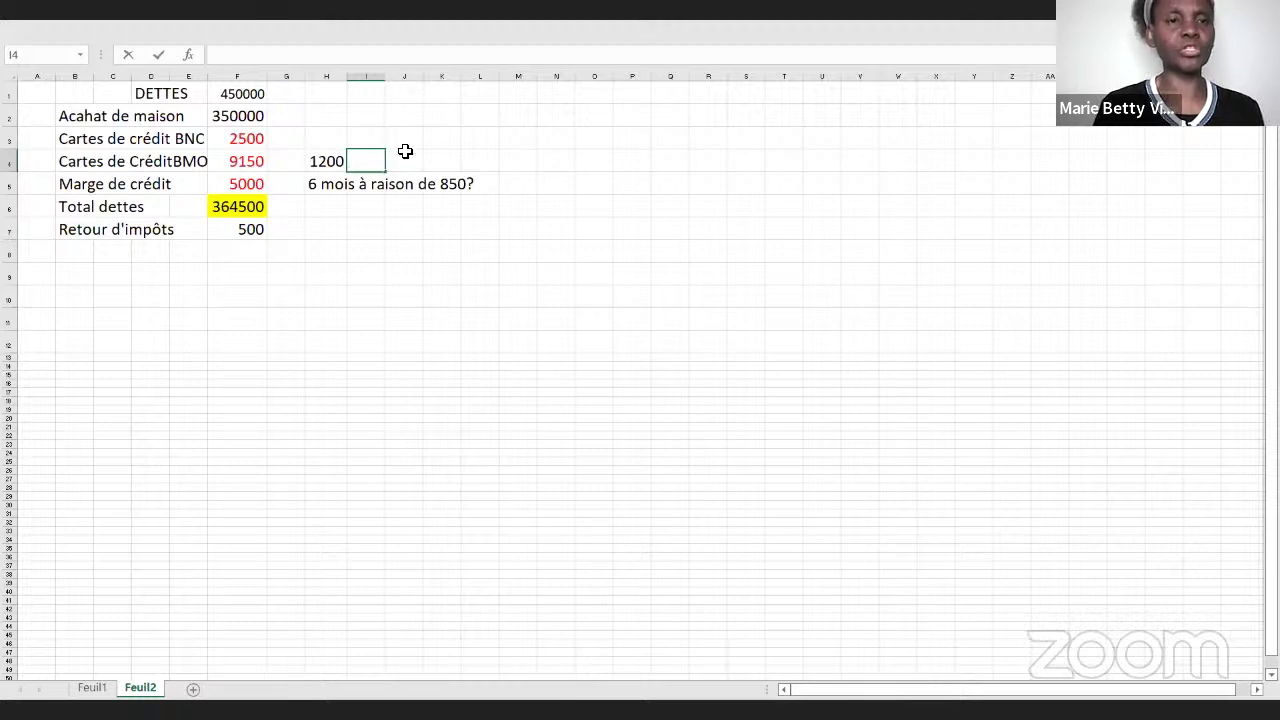
{"action": "left_click", "coordinate": [413, 161]}
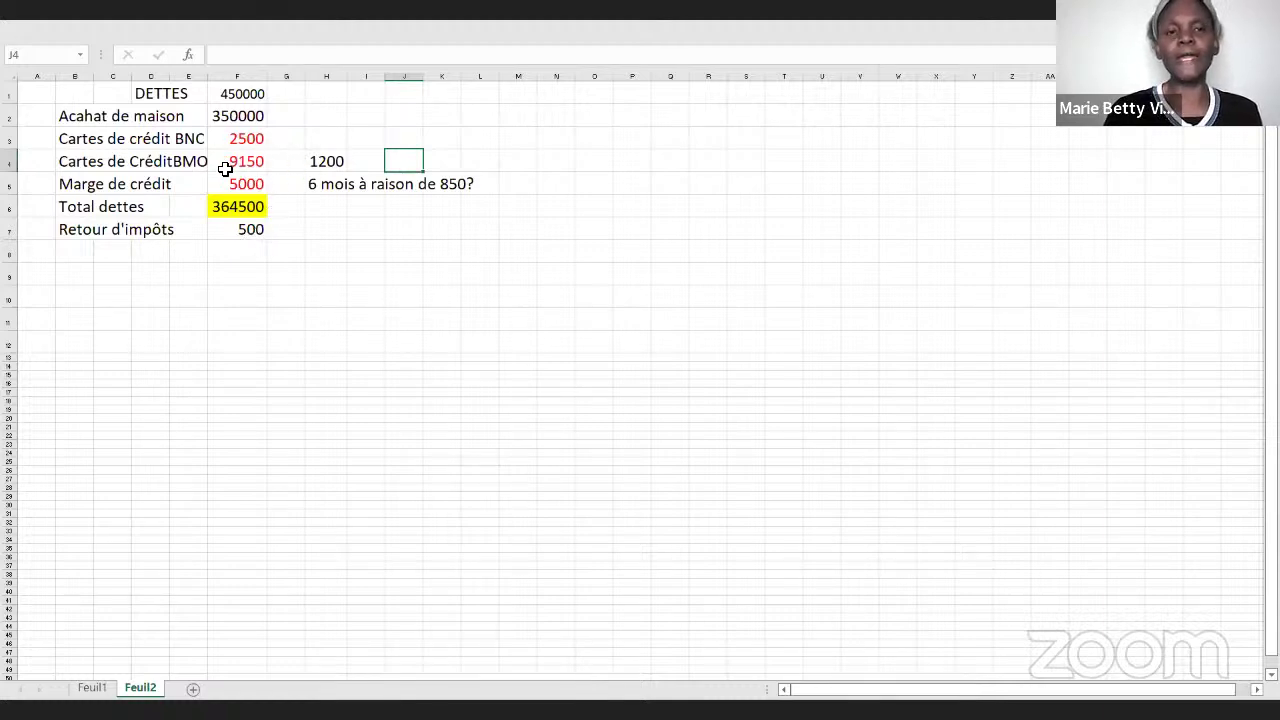
- Colour the Retour d'impôts amount in F7 red
{"action": "left_click", "coordinate": [251, 231]}
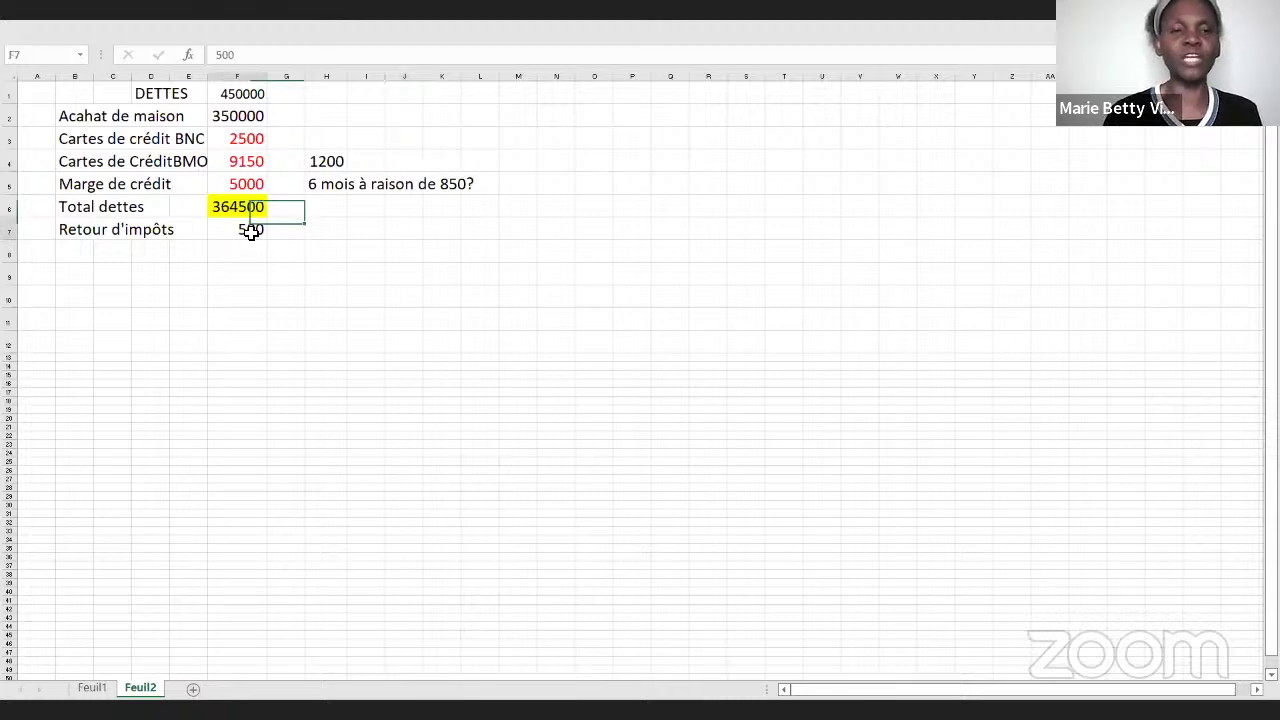
{"action": "right_click", "coordinate": [251, 231]}
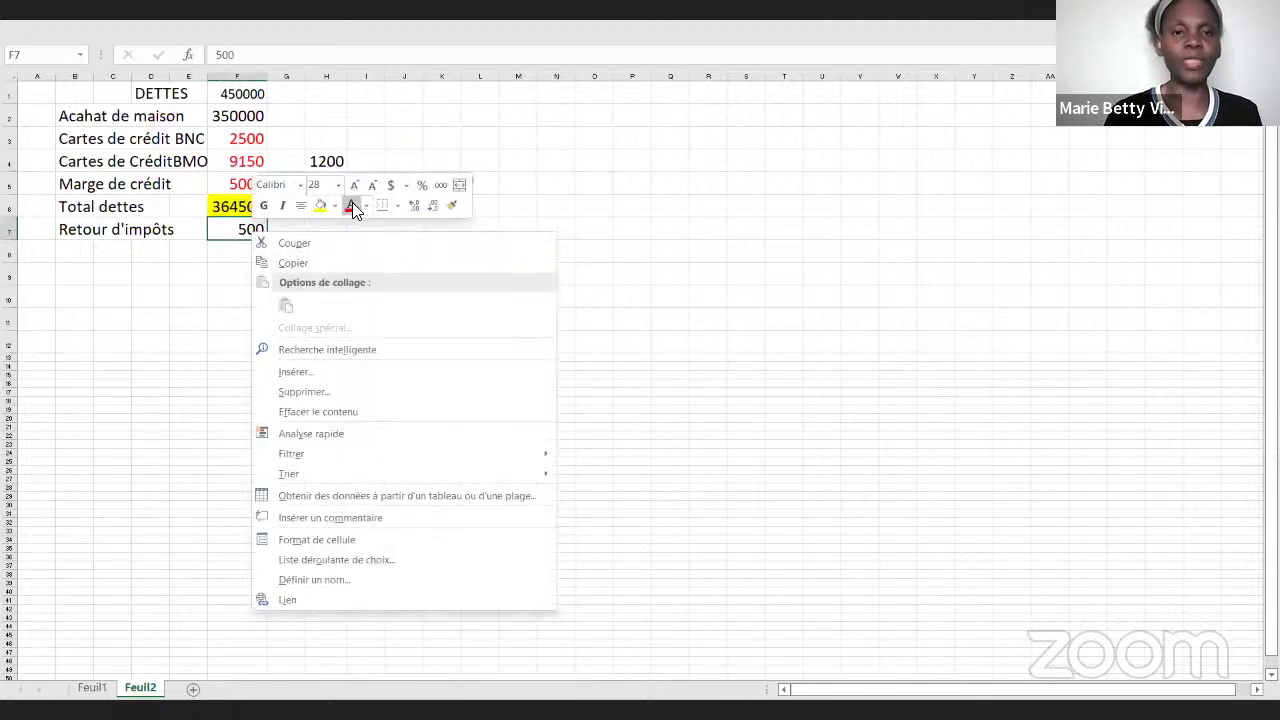
{"action": "left_click", "coordinate": [348, 207]}
{"action": "left_click", "coordinate": [254, 336]}
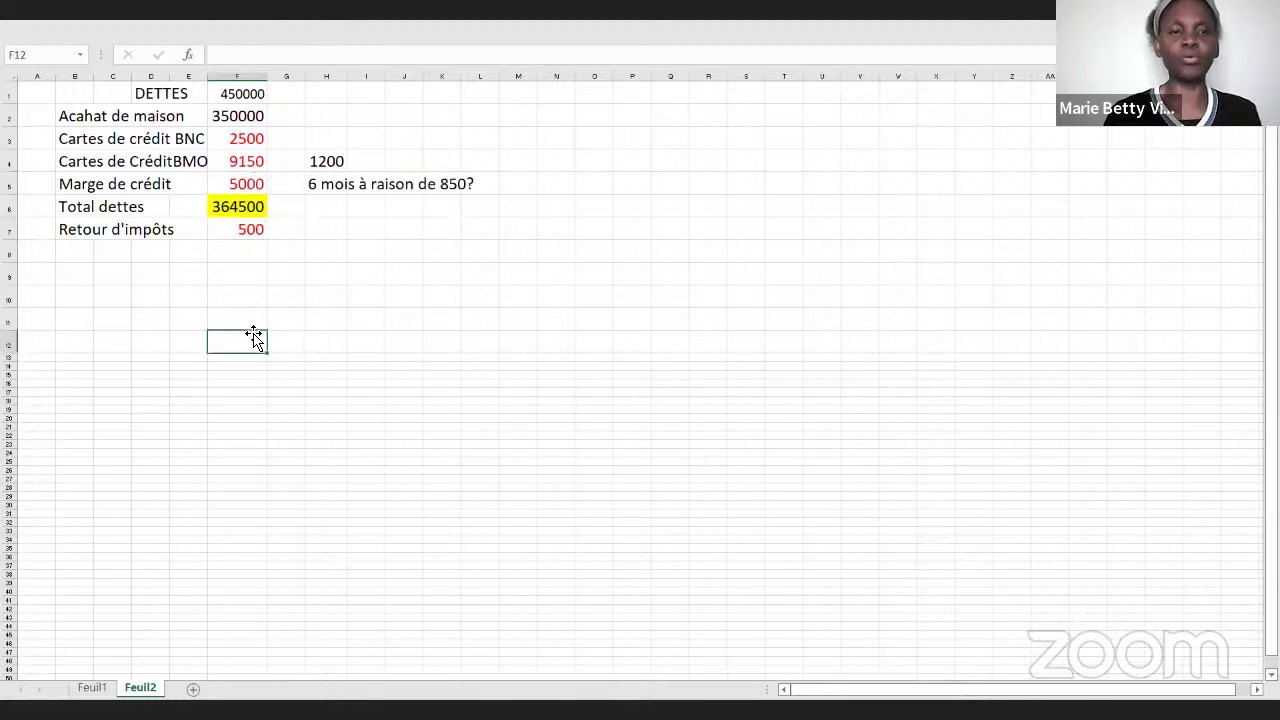
- Check the total debts in F6, review the budget and available funds on Feuil1, and return to Feuil2
{"action": "left_click", "coordinate": [241, 212]}
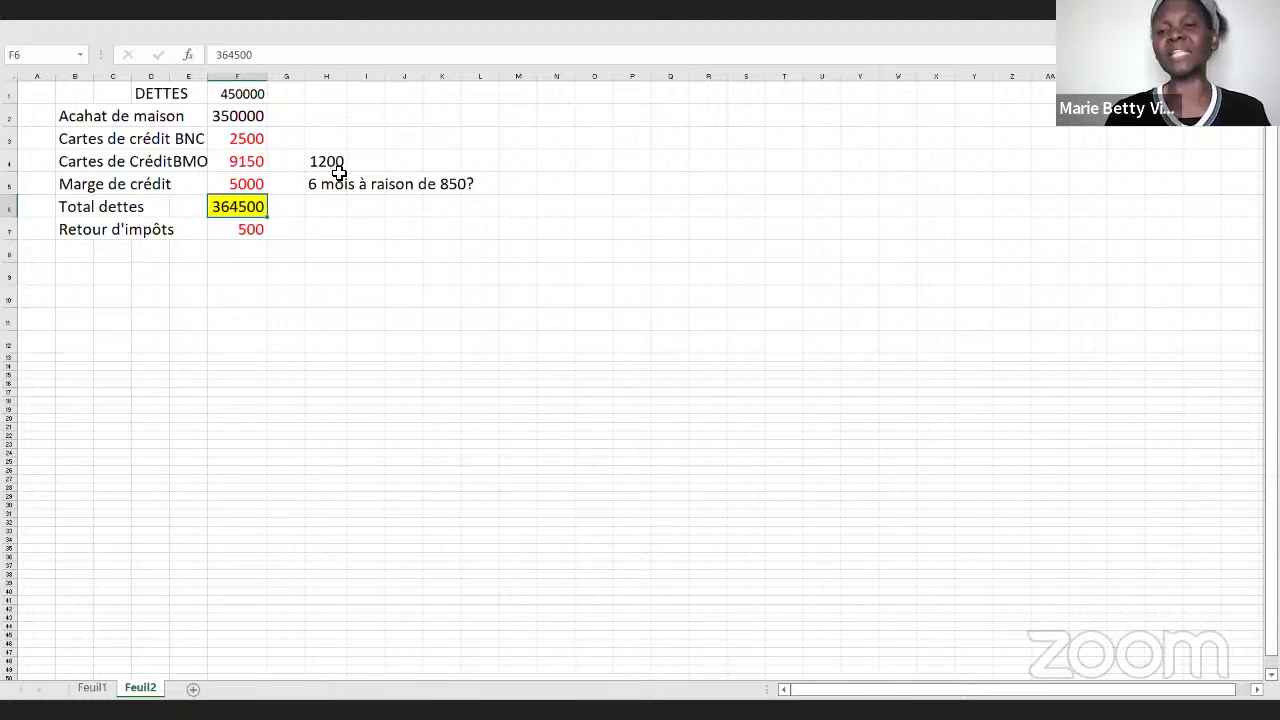
{"action": "left_click", "coordinate": [92, 688]}
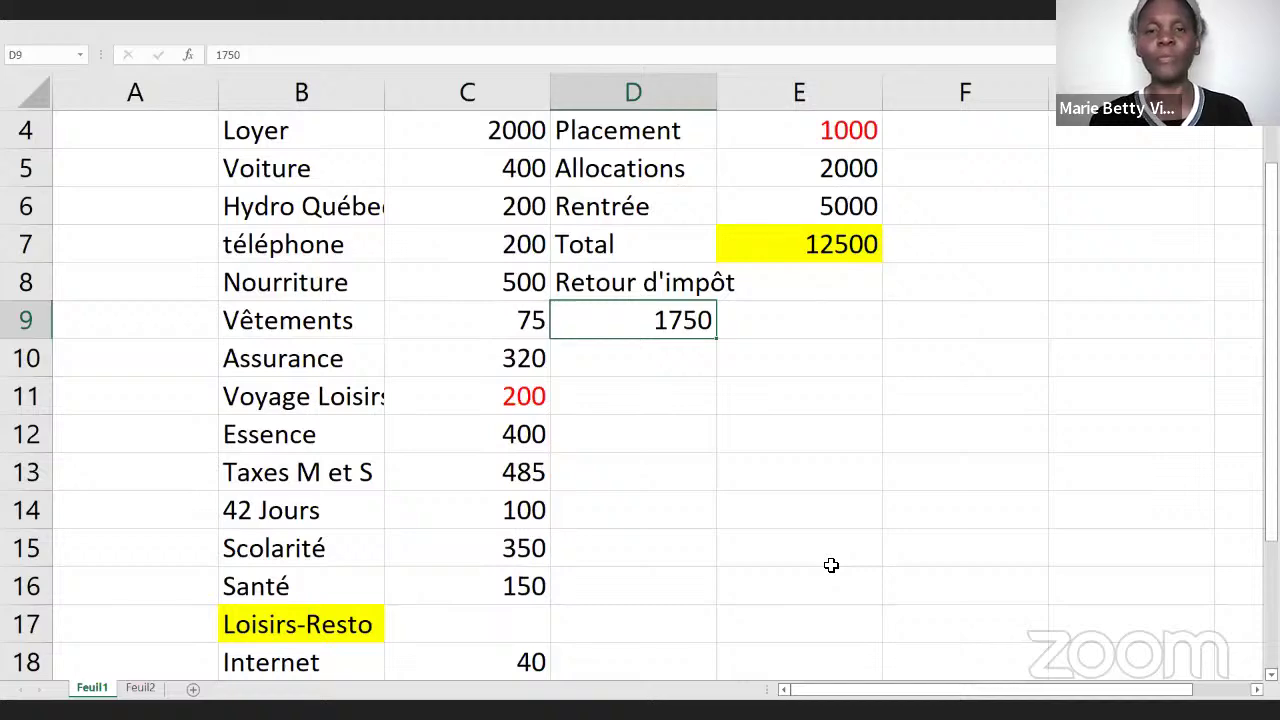
{"action": "scroll", "coordinate": [831, 565], "scroll_direction": "up", "scroll_amount": 2}
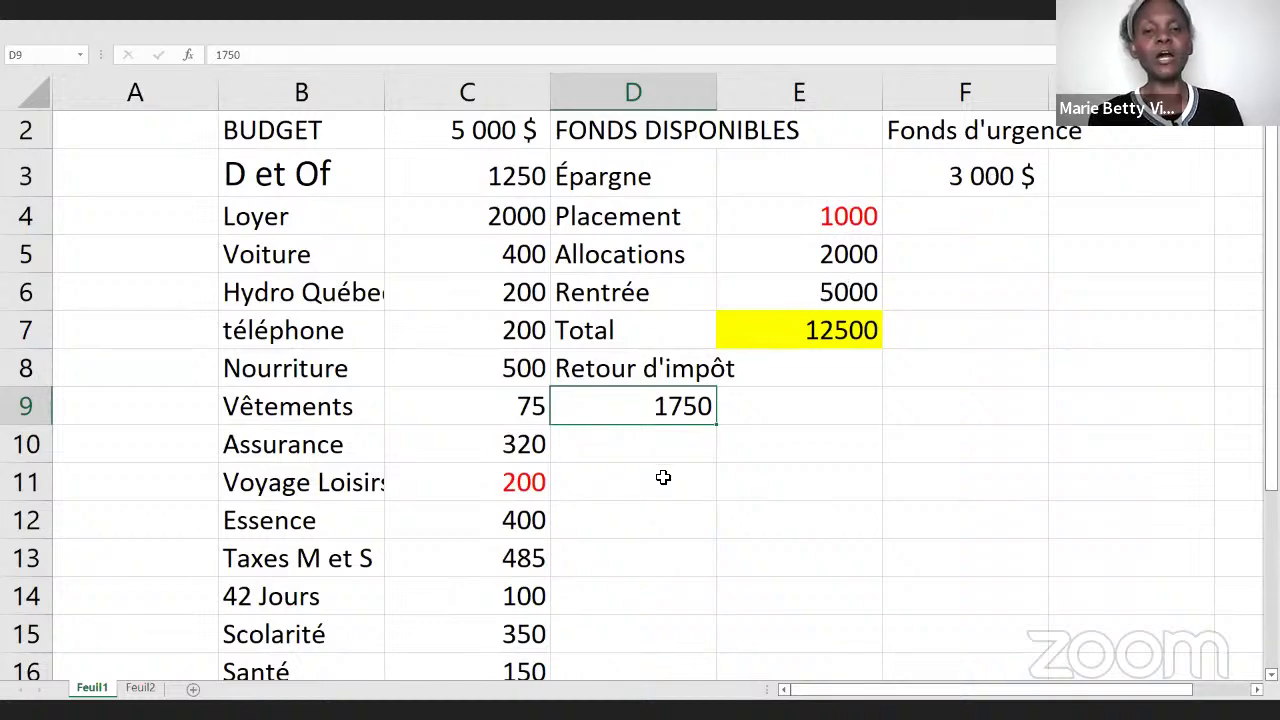
{"action": "scroll", "coordinate": [663, 477], "scroll_direction": "down", "scroll_amount": 1}
{"action": "scroll", "coordinate": [663, 477], "scroll_direction": "up", "scroll_amount": 1}
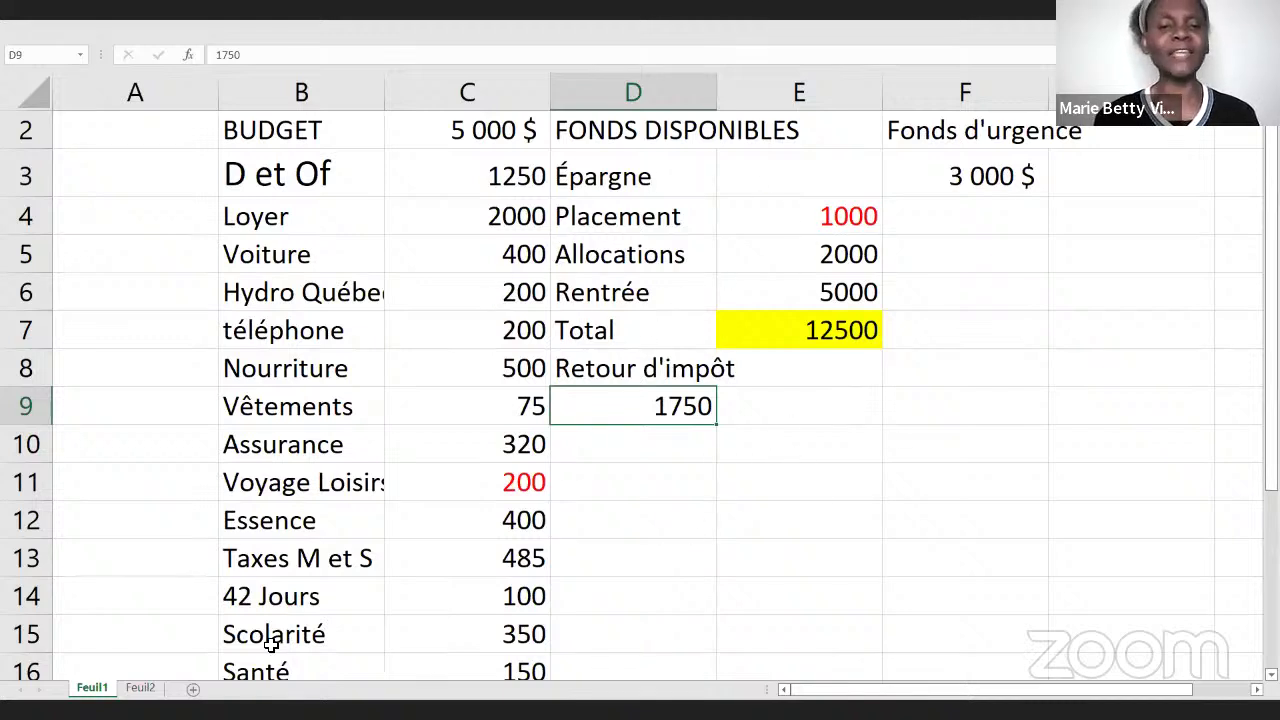
{"action": "left_click", "coordinate": [140, 688]}
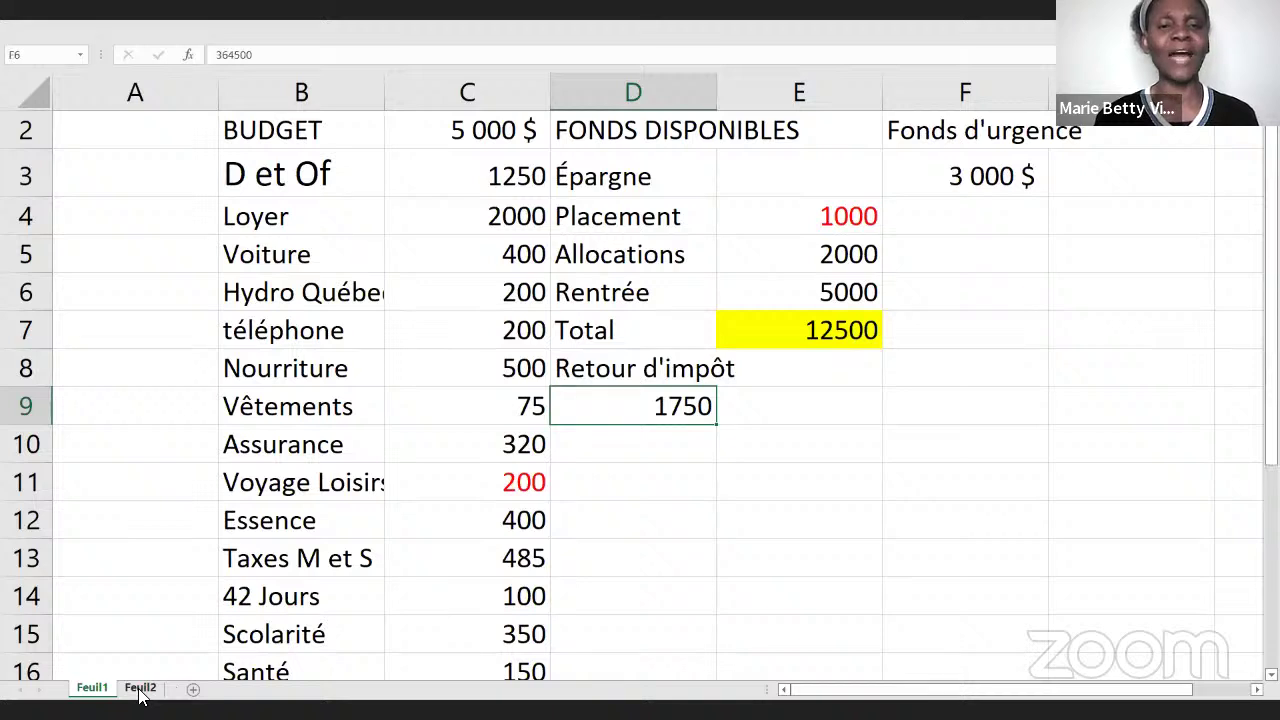